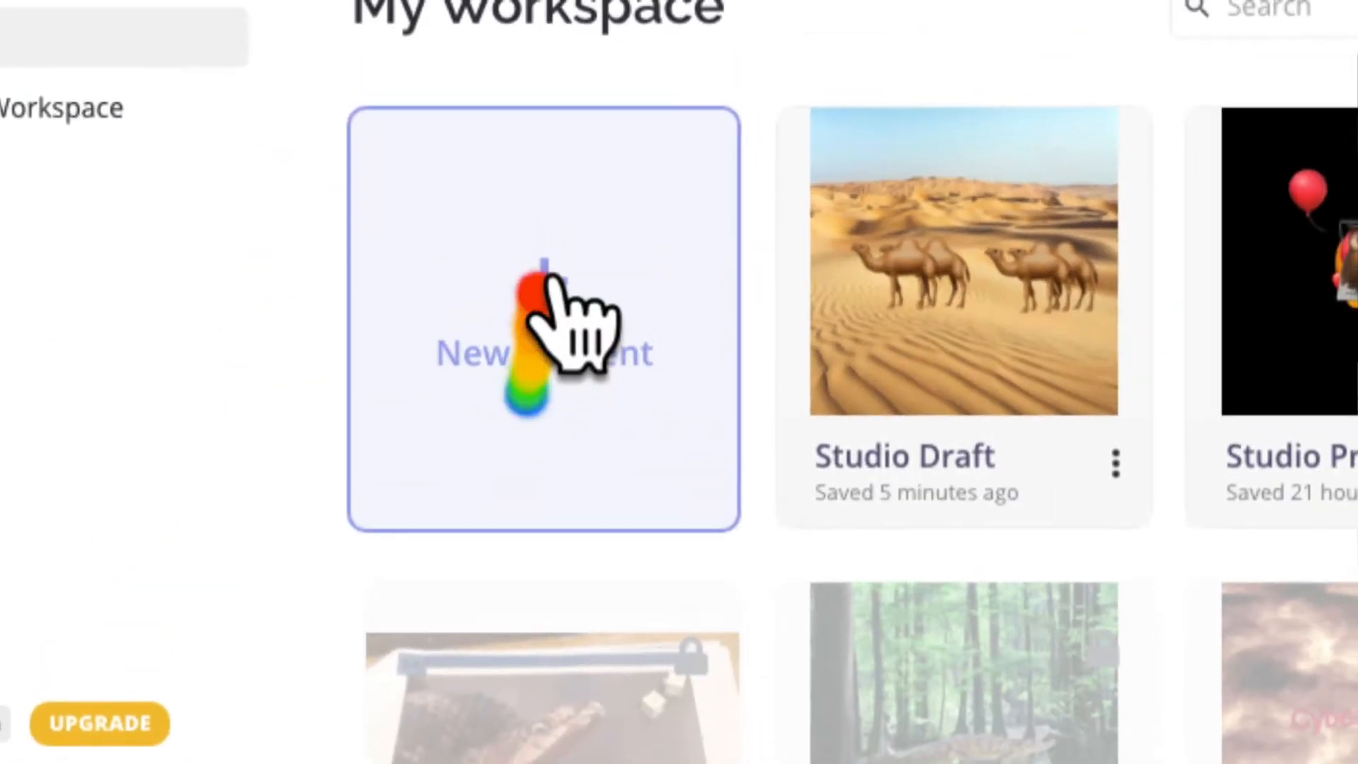
- Start a new project with a blank canvas and search the image library for "sand"
left_click(550, 280)
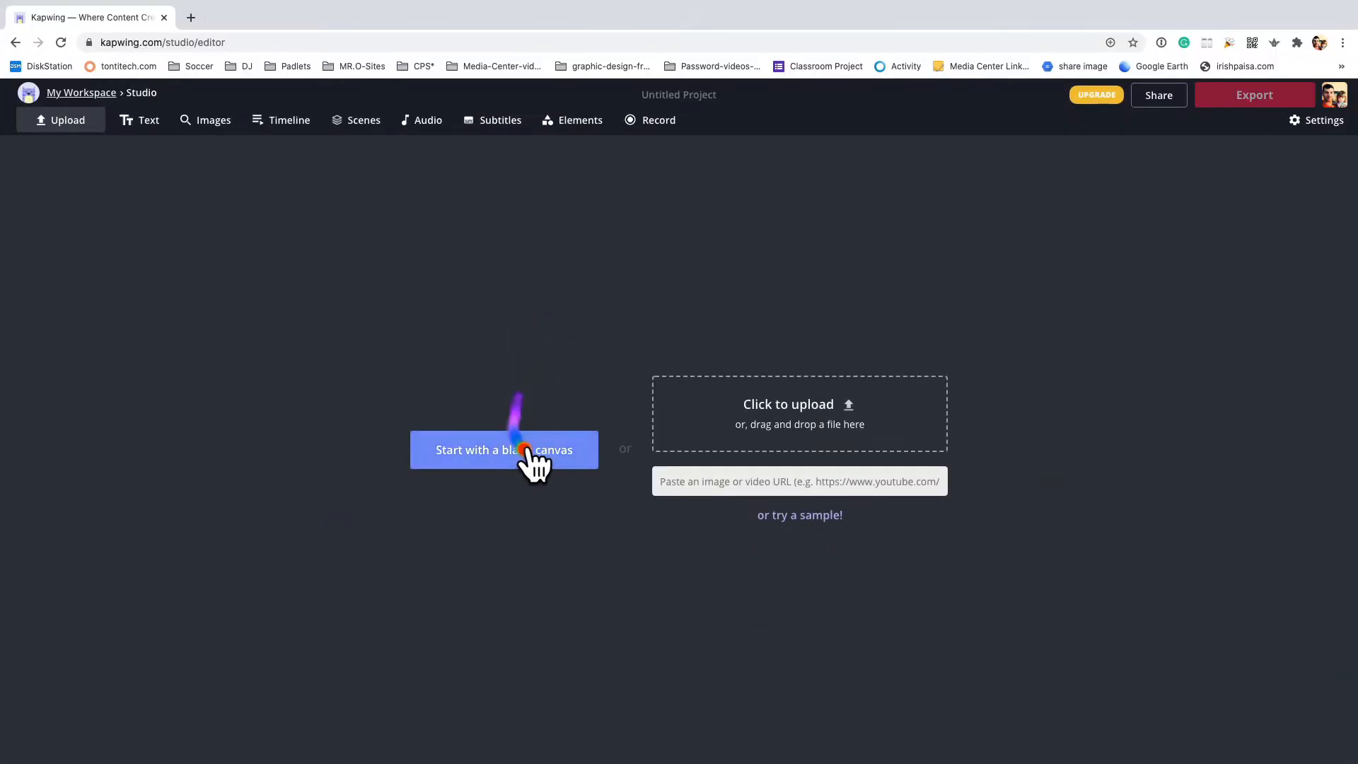
left_click(525, 451)
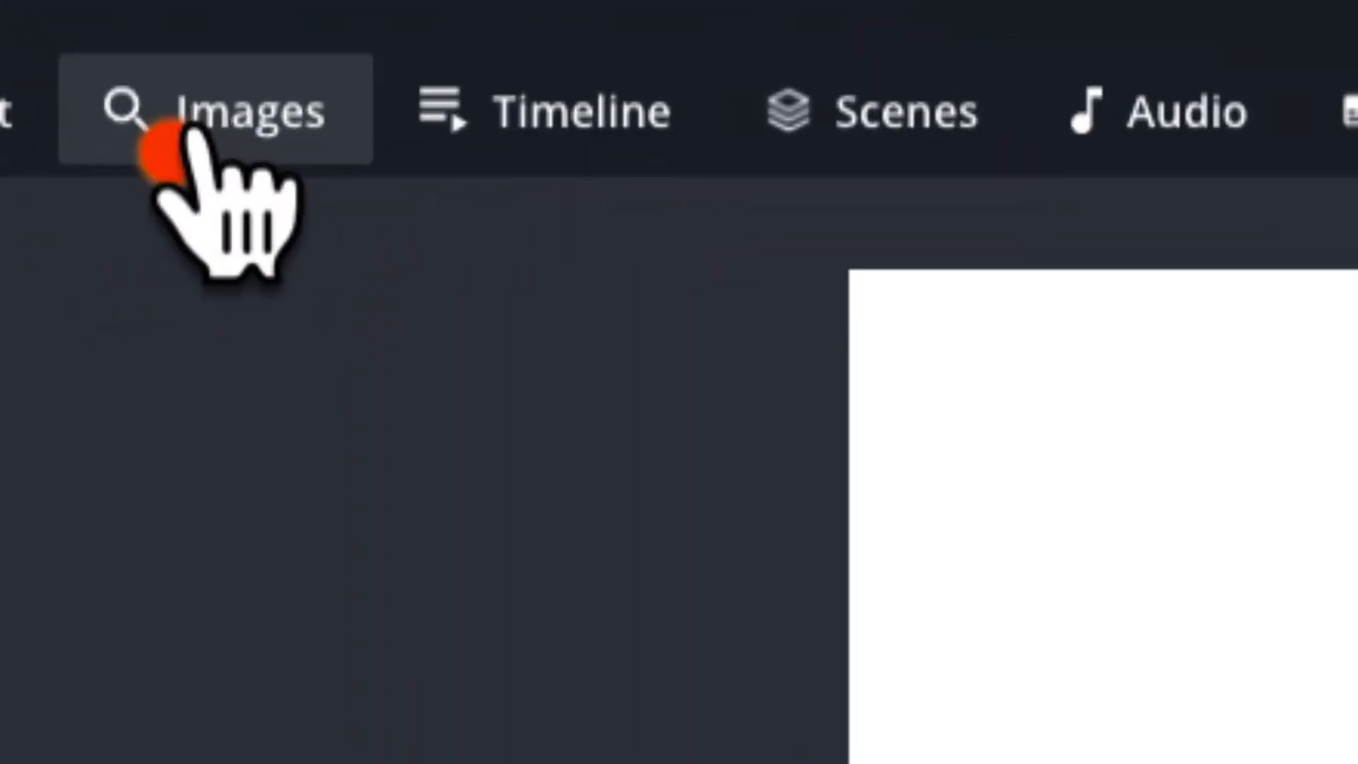
left_click(203, 124)
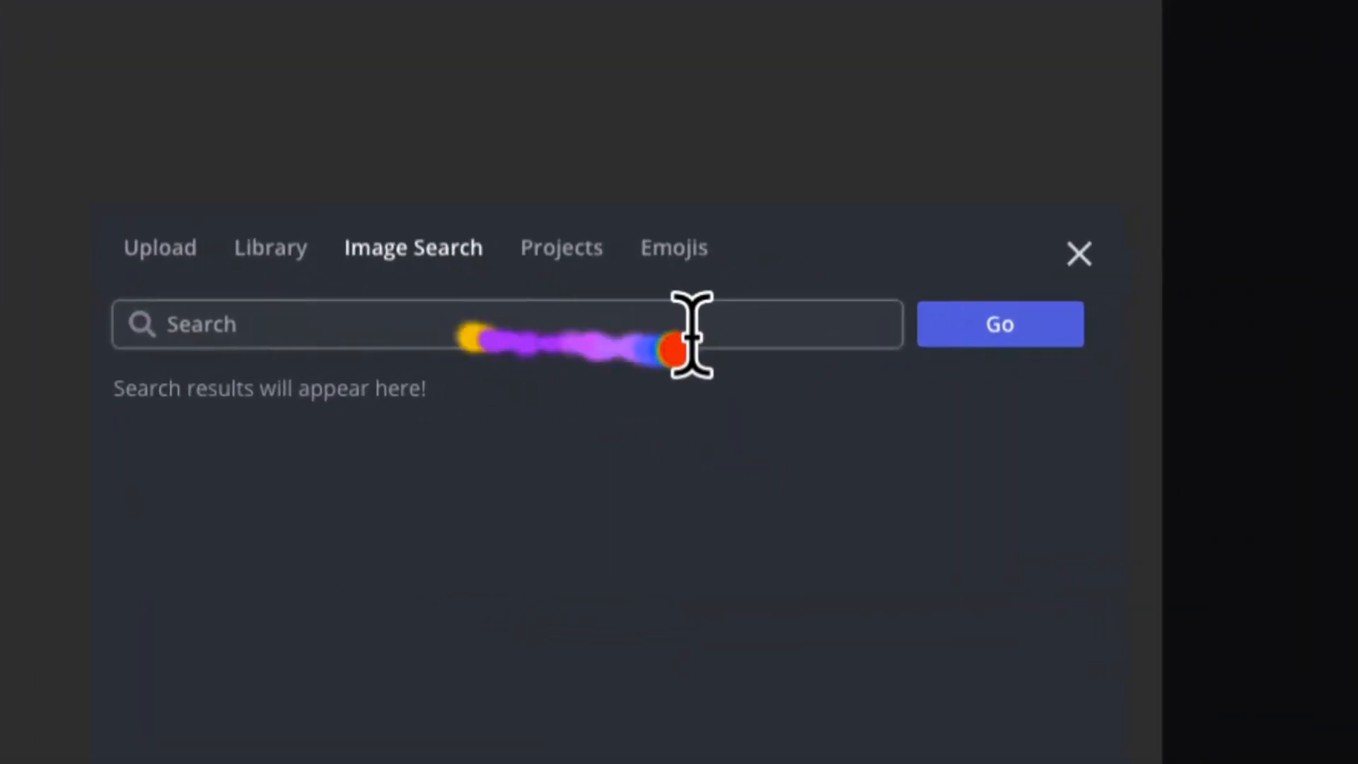
left_click(692, 334)
type("sand")
key("Return")
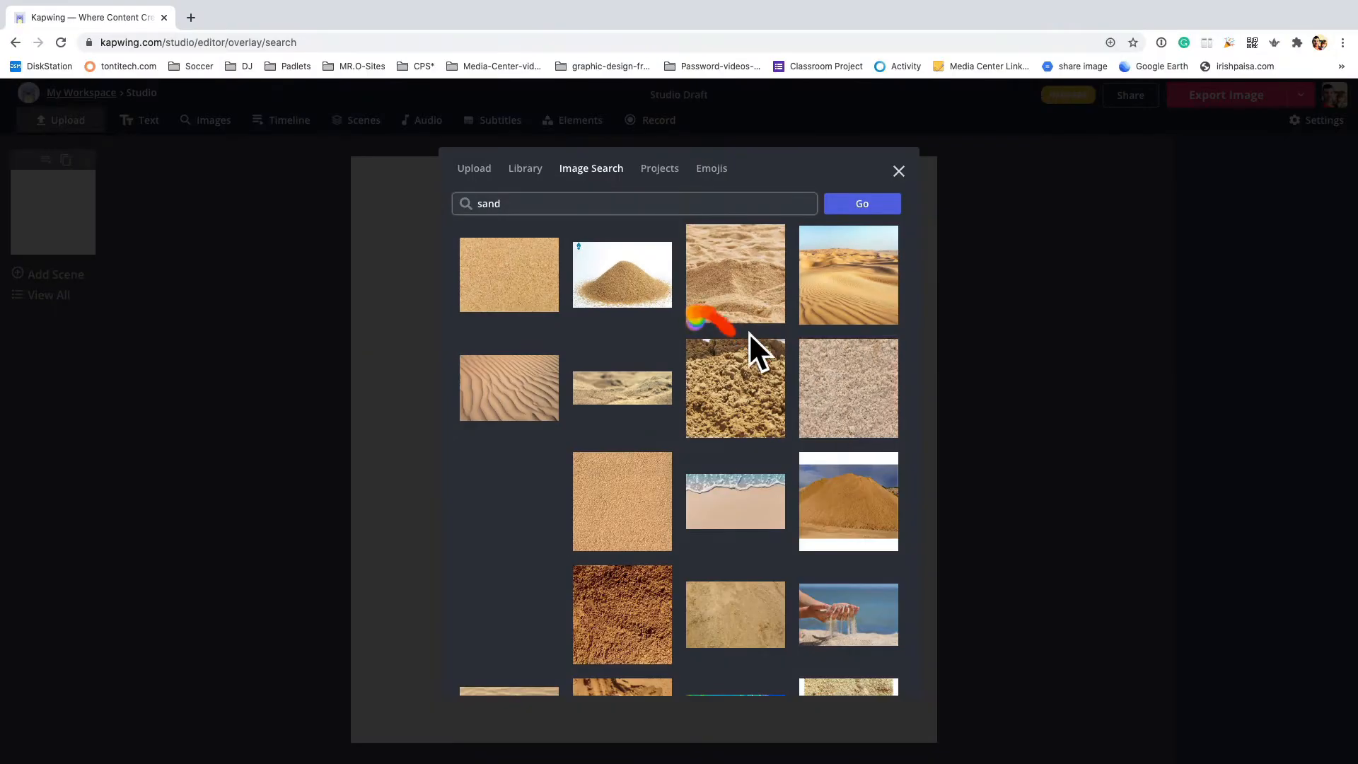
- Add the desert dunes image with the blue sky as the canvas background
scroll(744, 511, "down", 3)
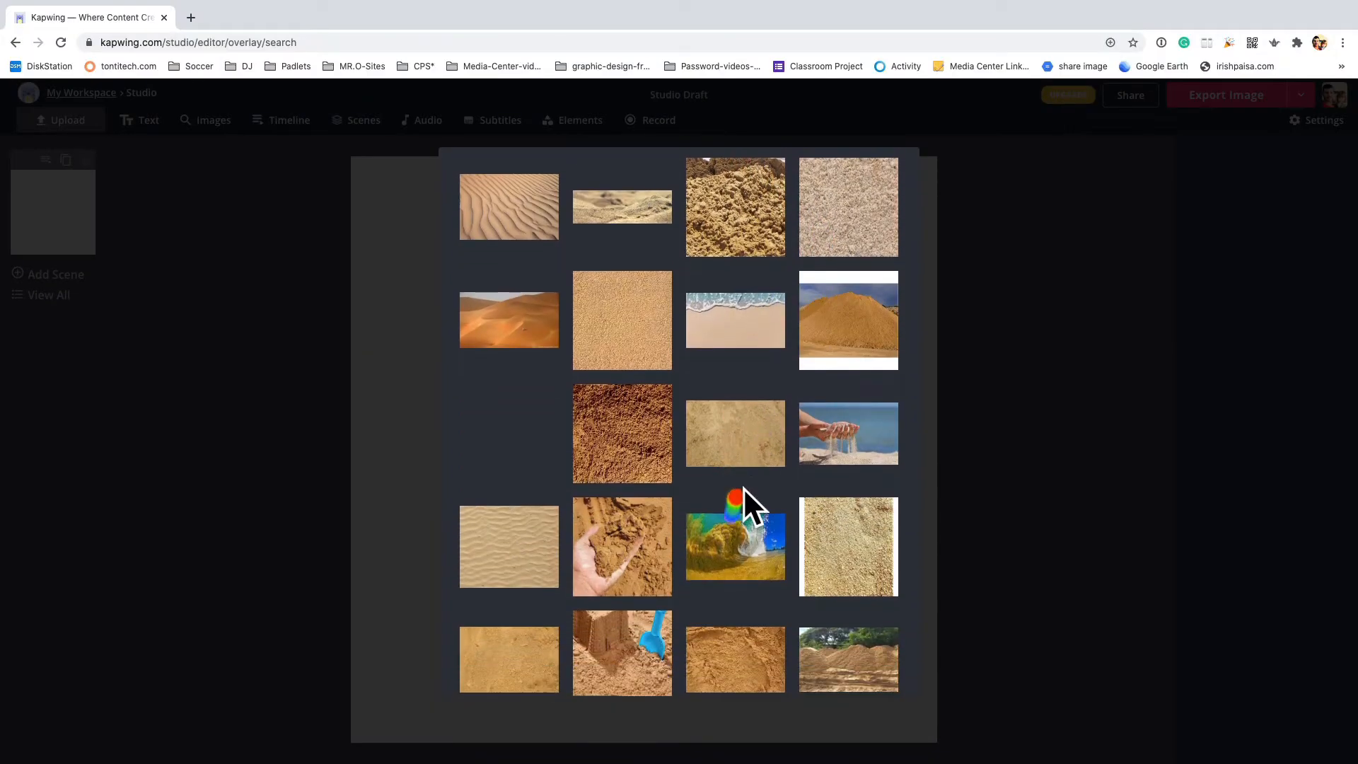
scroll(742, 500, "down", 2)
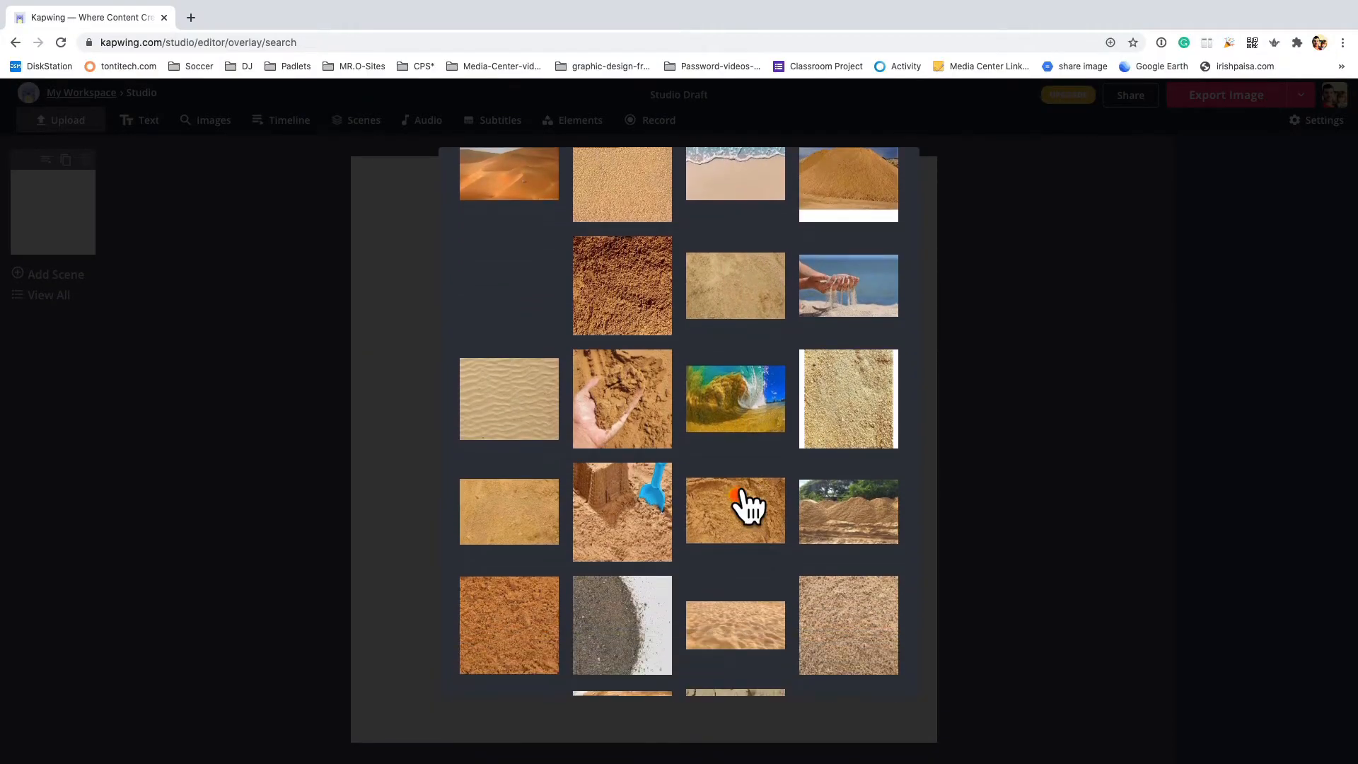
scroll(523, 428, "up", 5)
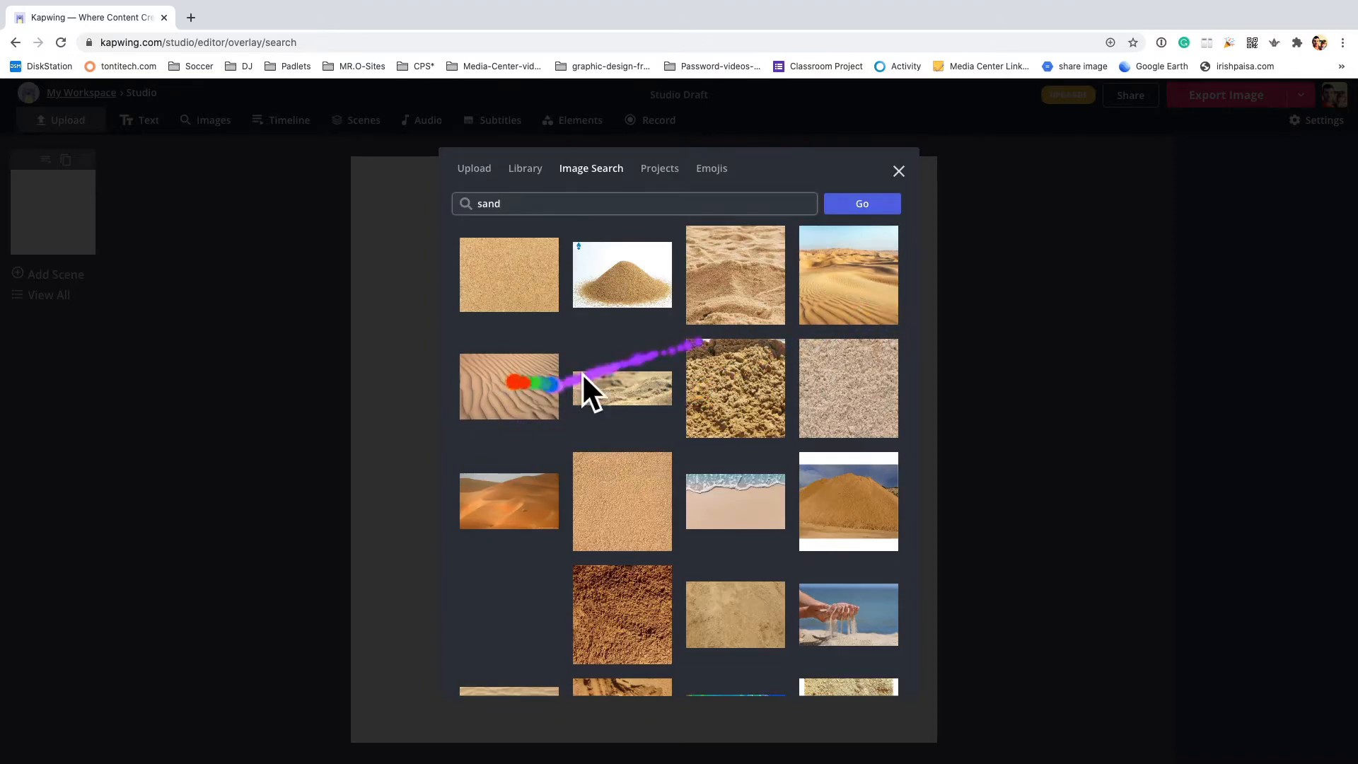
left_click(867, 320)
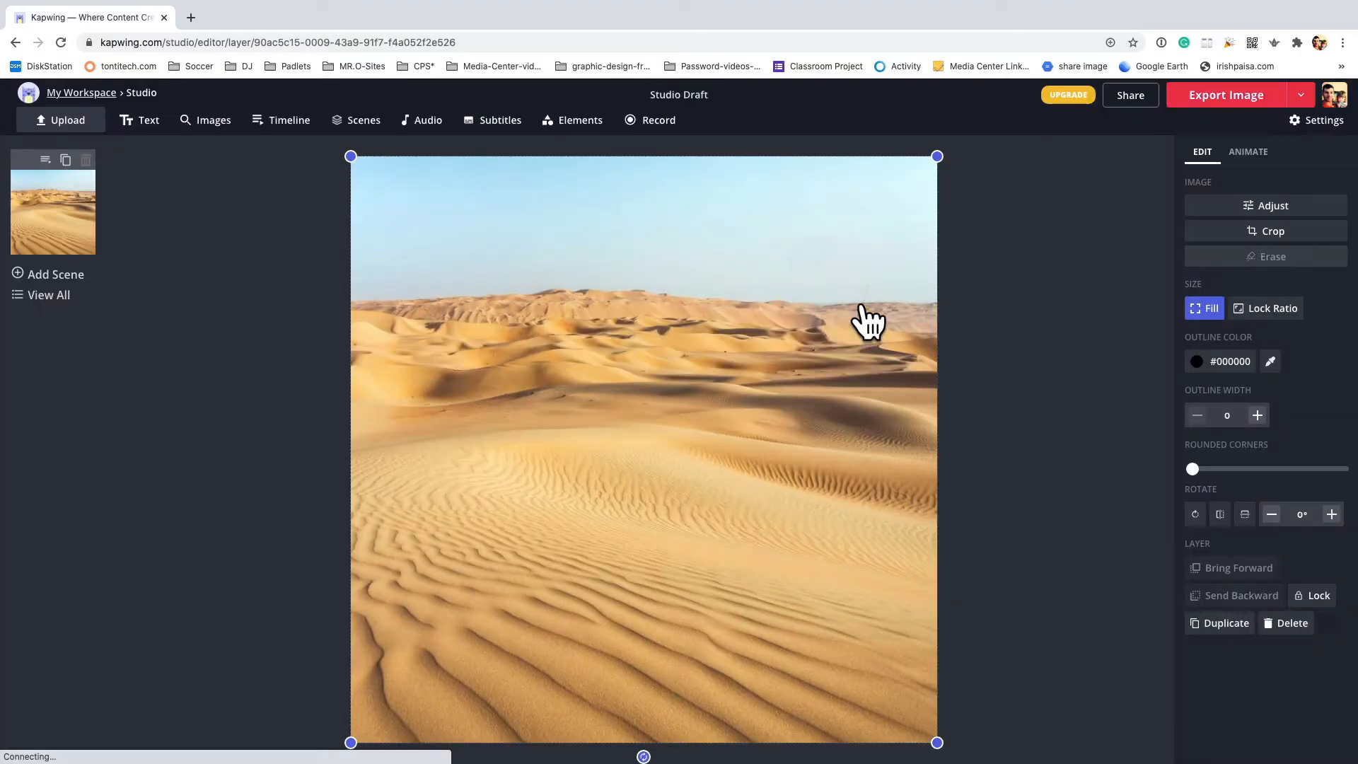
left_click(1032, 421)
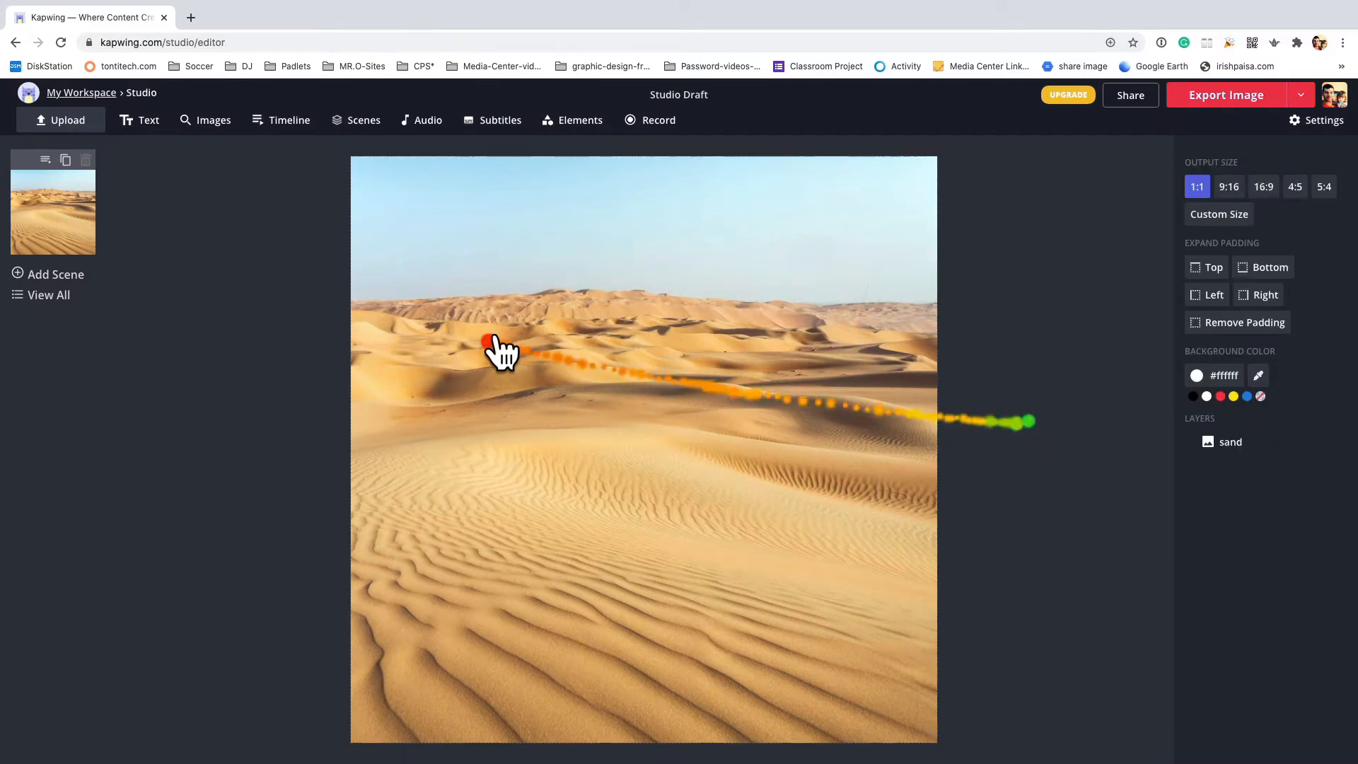
- Search the emojis for "animal", add the one-hump camel and place it on the left side of the dunes
left_click(212, 122)
left_click(711, 295)
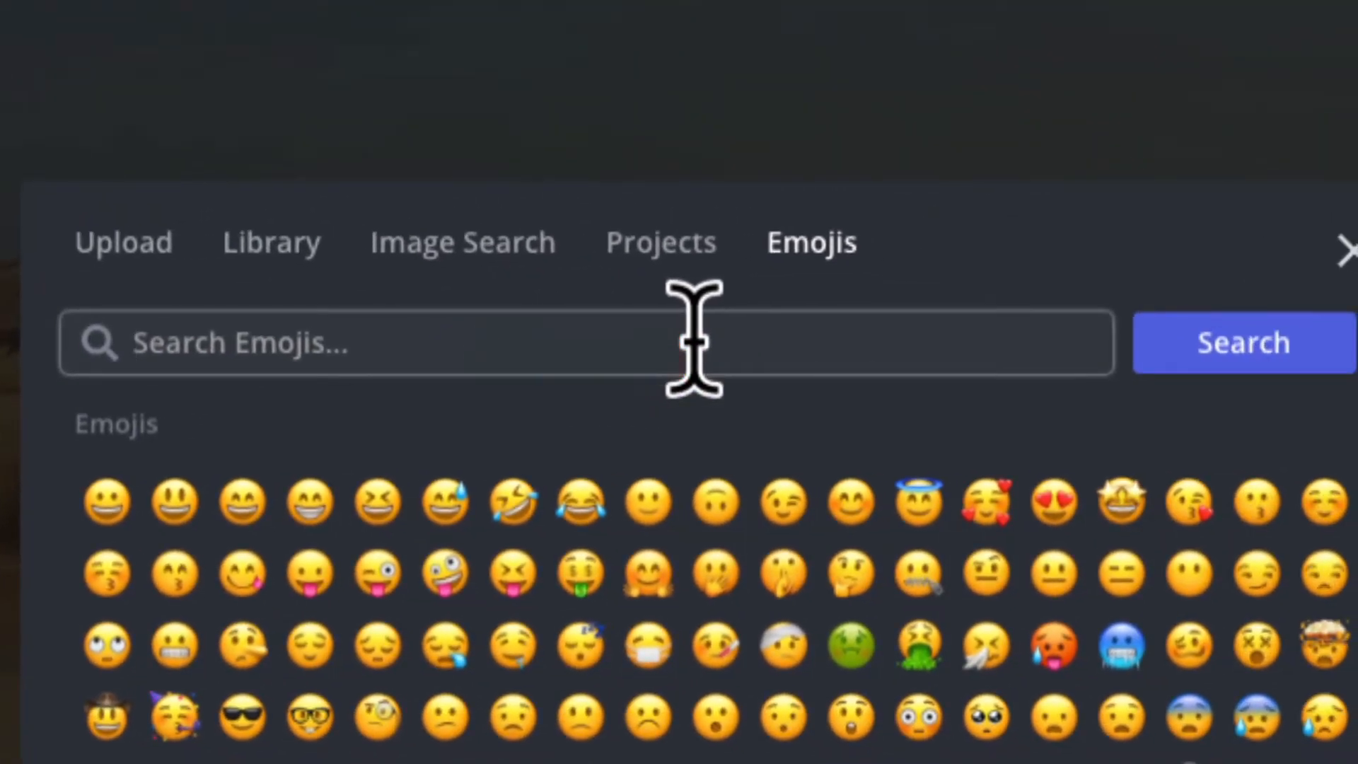
type("animals")
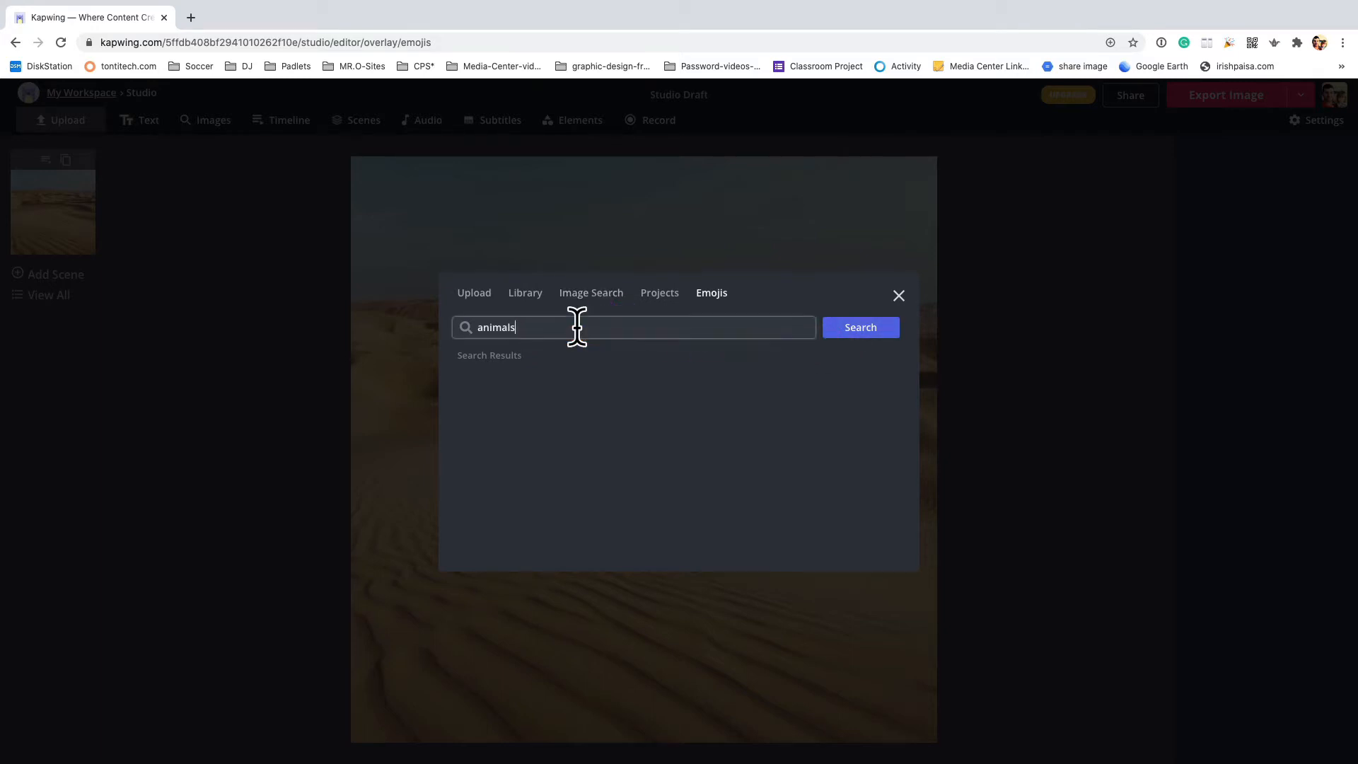
key("BackSpace")
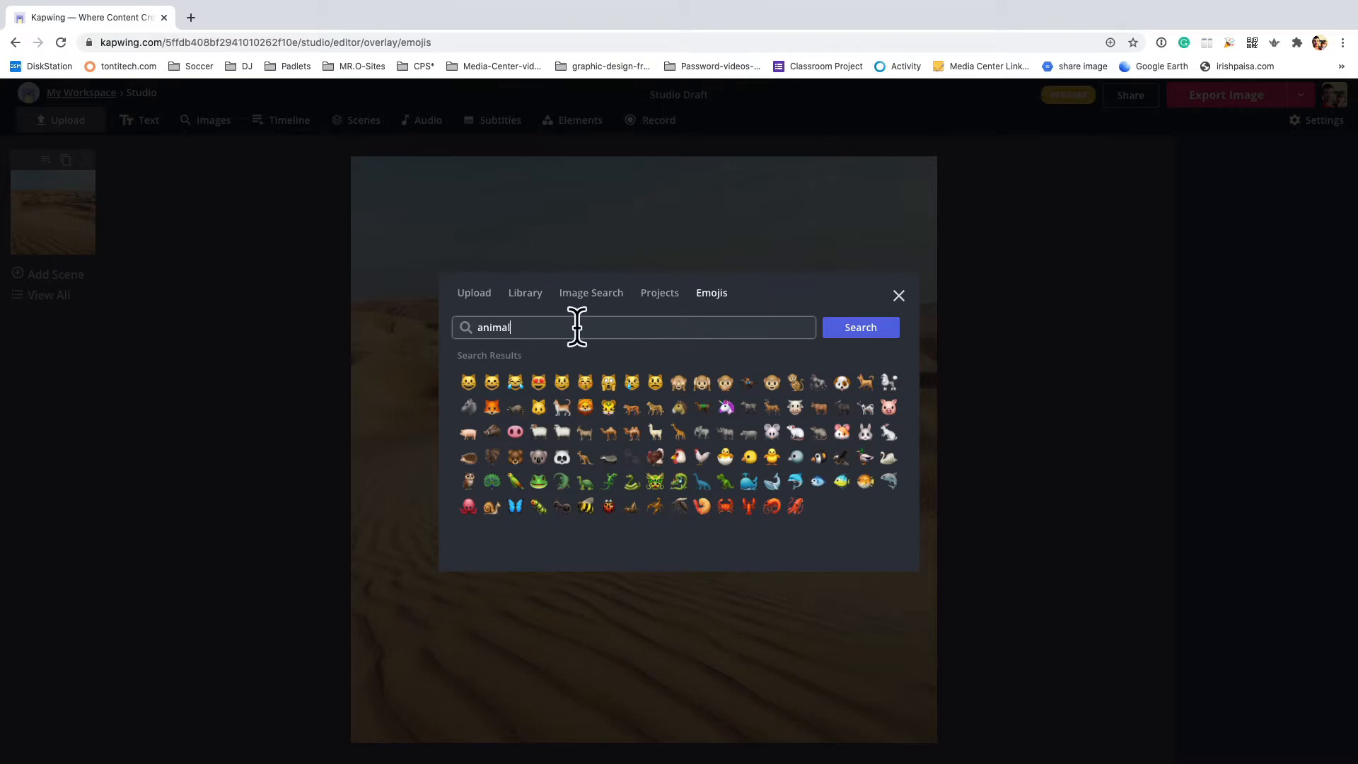
left_click(609, 433)
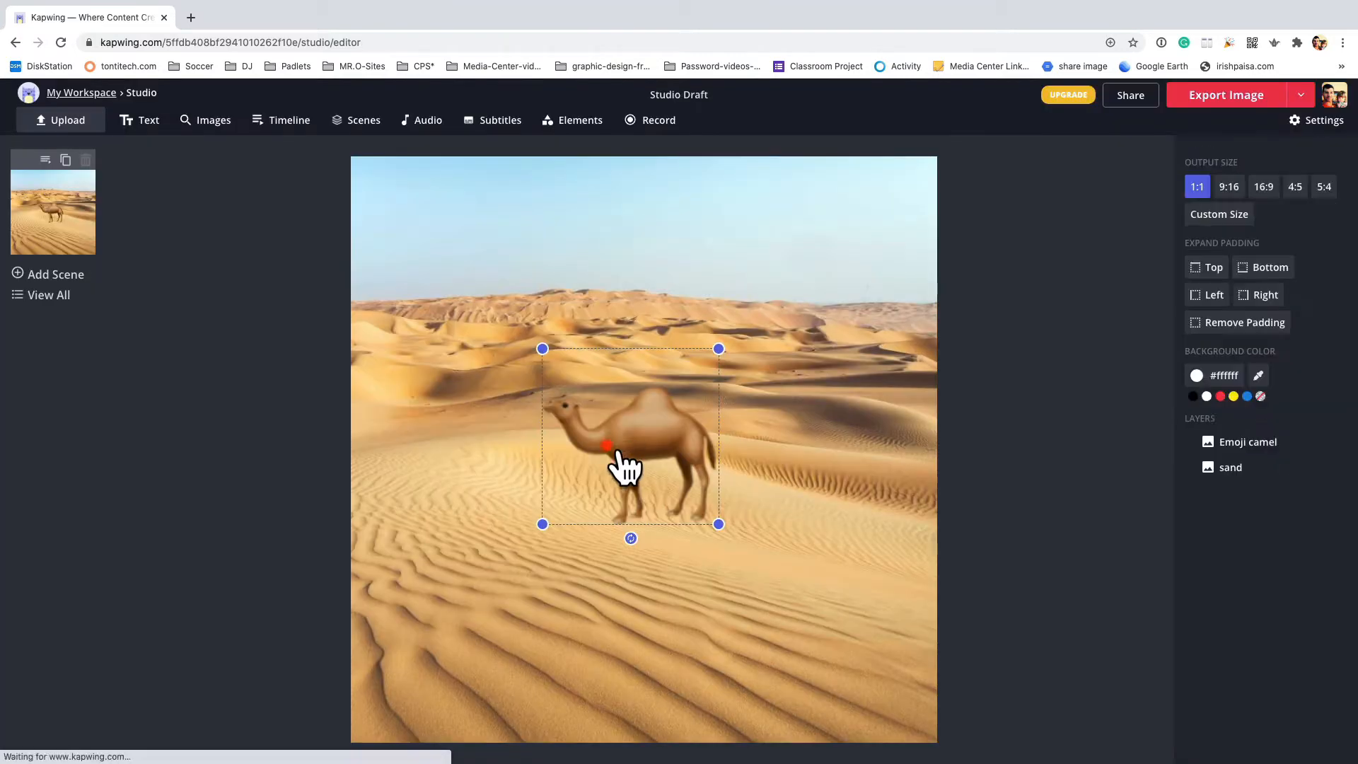
left_click_drag(622, 464, 468, 517)
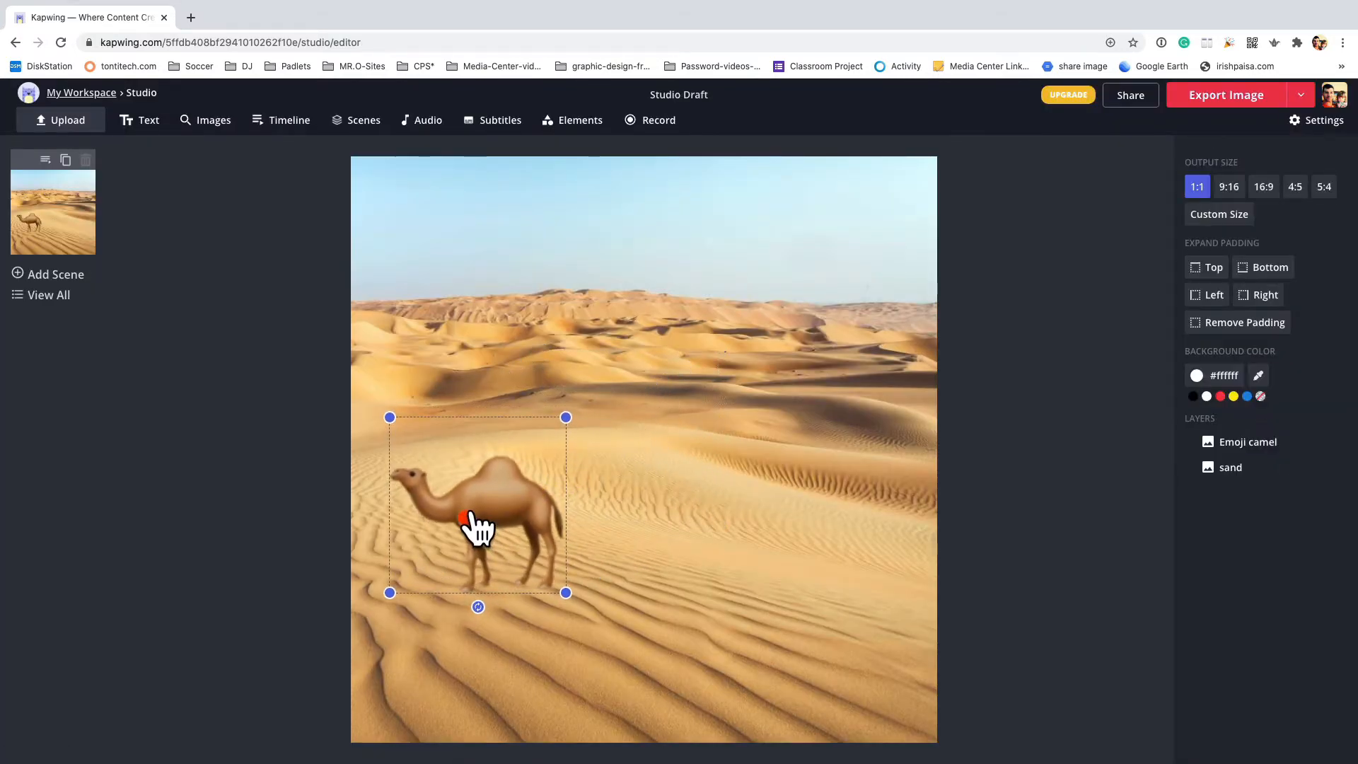
left_click_drag(515, 453, 549, 415)
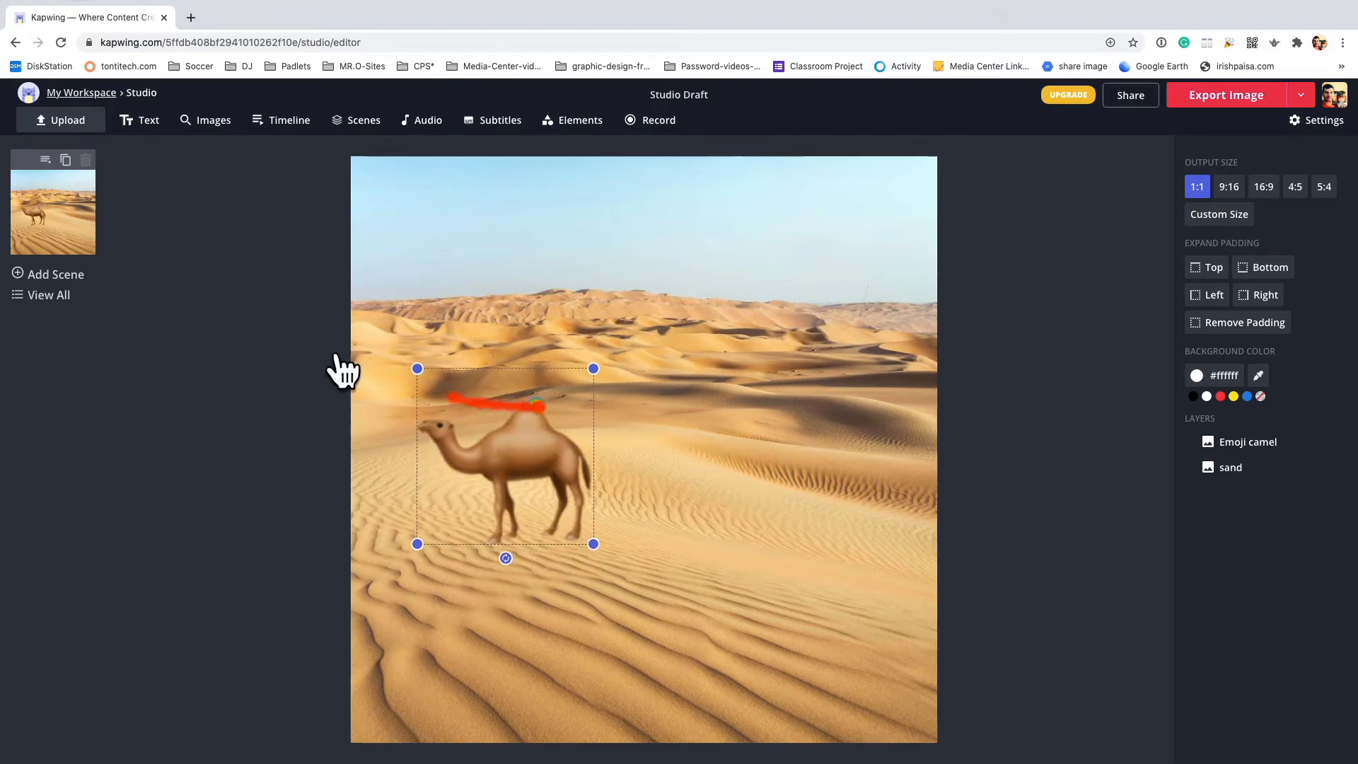
- Add the two-hump camel emoji to the desert scene from an emoji search for "animal"
left_click(203, 122)
left_click(714, 296)
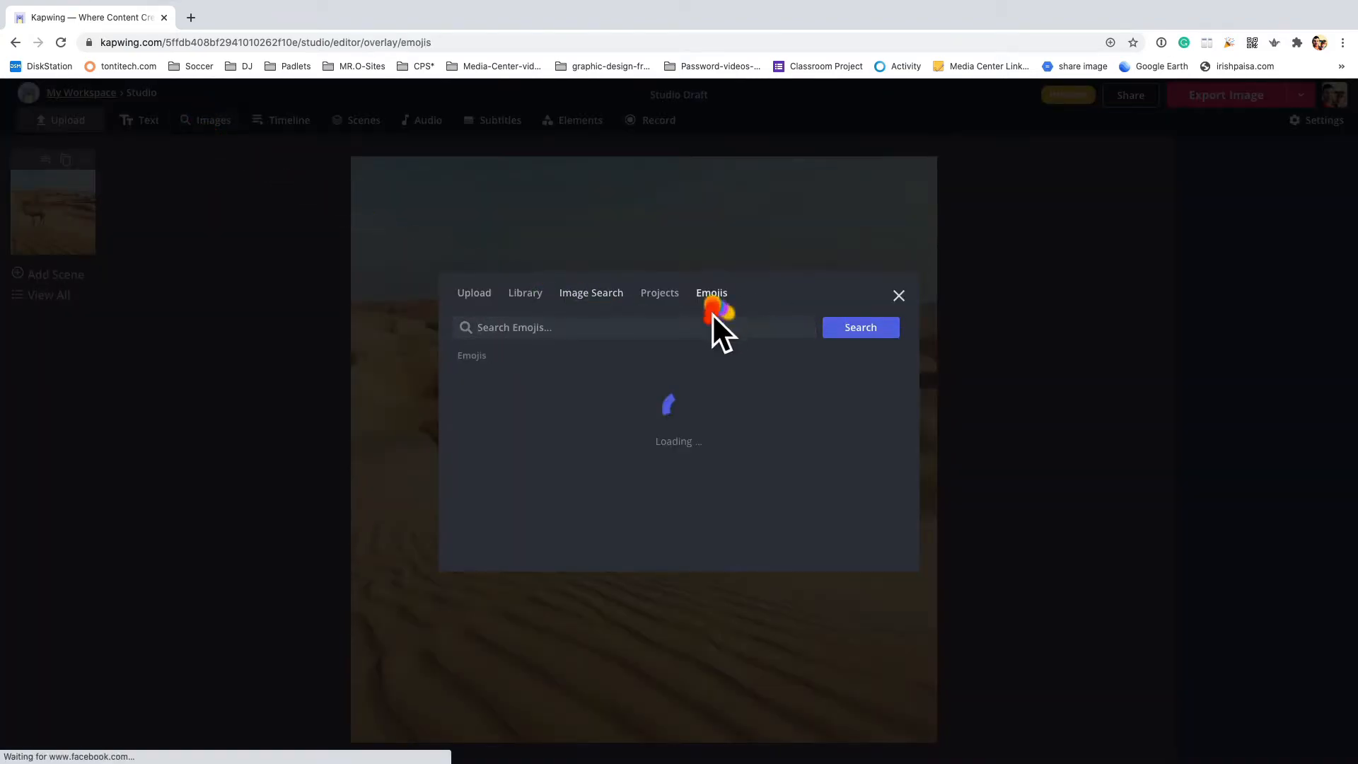
type("animal")
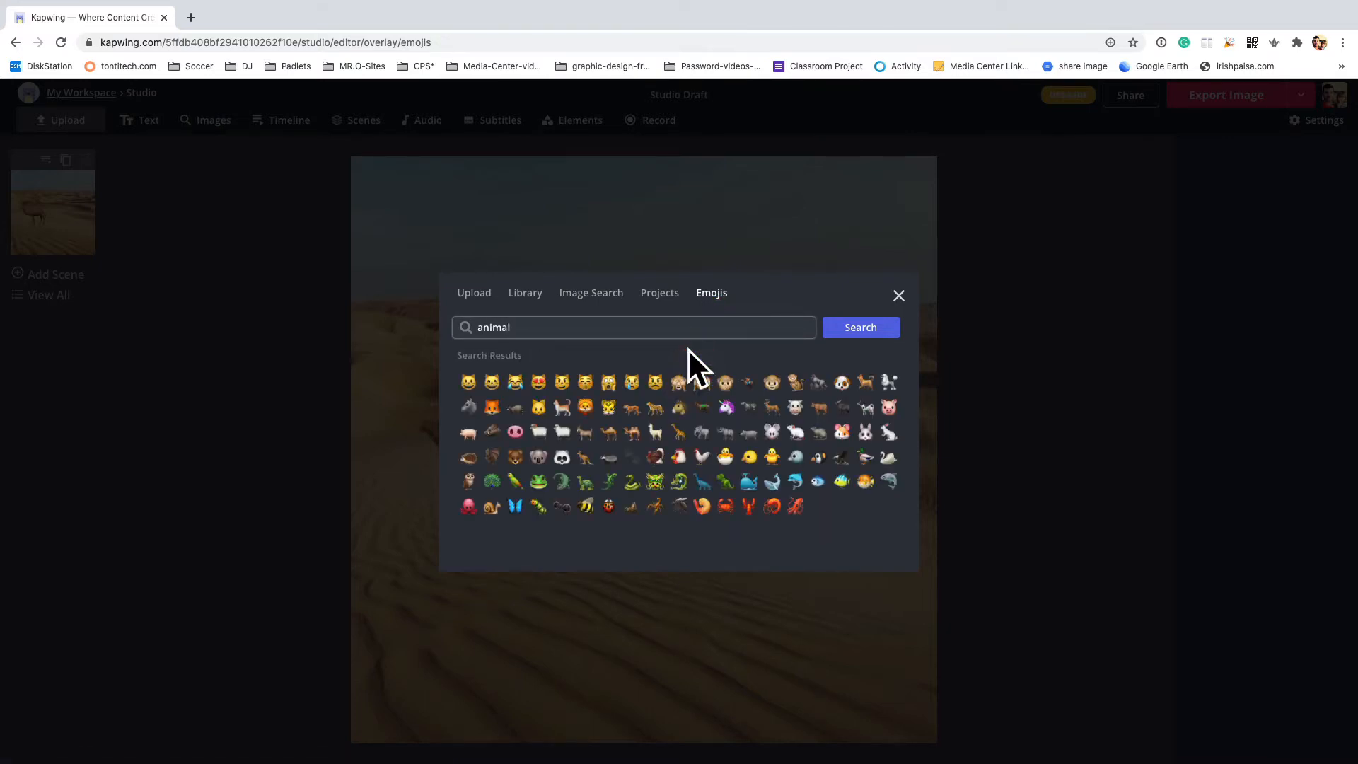
left_click(641, 442)
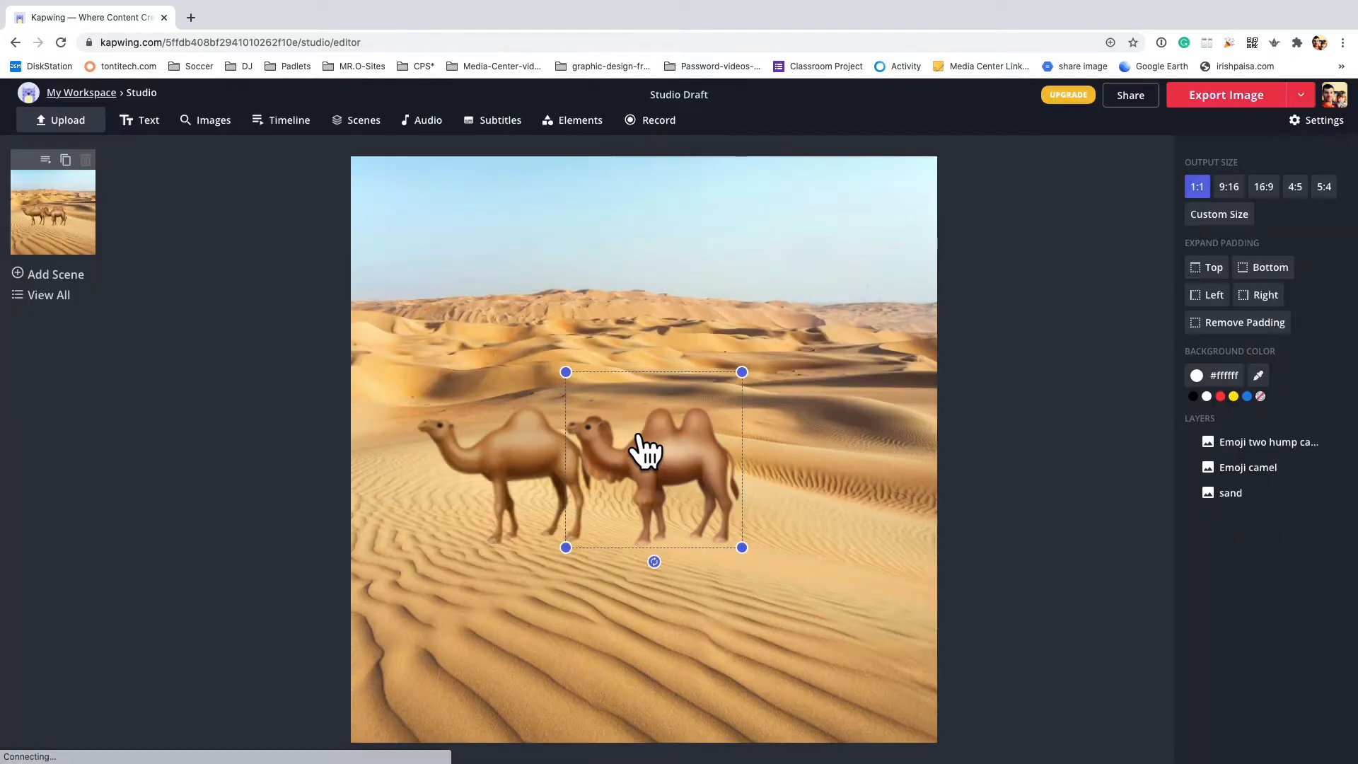
- Move both camels to the canvas's right edge so only their heads show, with the two-hump camel below the one-hump camel
mouse_move(643, 448)
left_mouse_down()
mouse_move(677, 453)
mouse_move(804, 456)
mouse_move(817, 483)
mouse_move(857, 459)
mouse_move(979, 487)
mouse_move(893, 505)
mouse_move(542, 468)
mouse_move(332, 464)
mouse_move(859, 481)
mouse_move(1053, 459)
mouse_move(878, 475)
mouse_move(1058, 485)
left_mouse_up()
left_click_drag(509, 457, 999, 461)
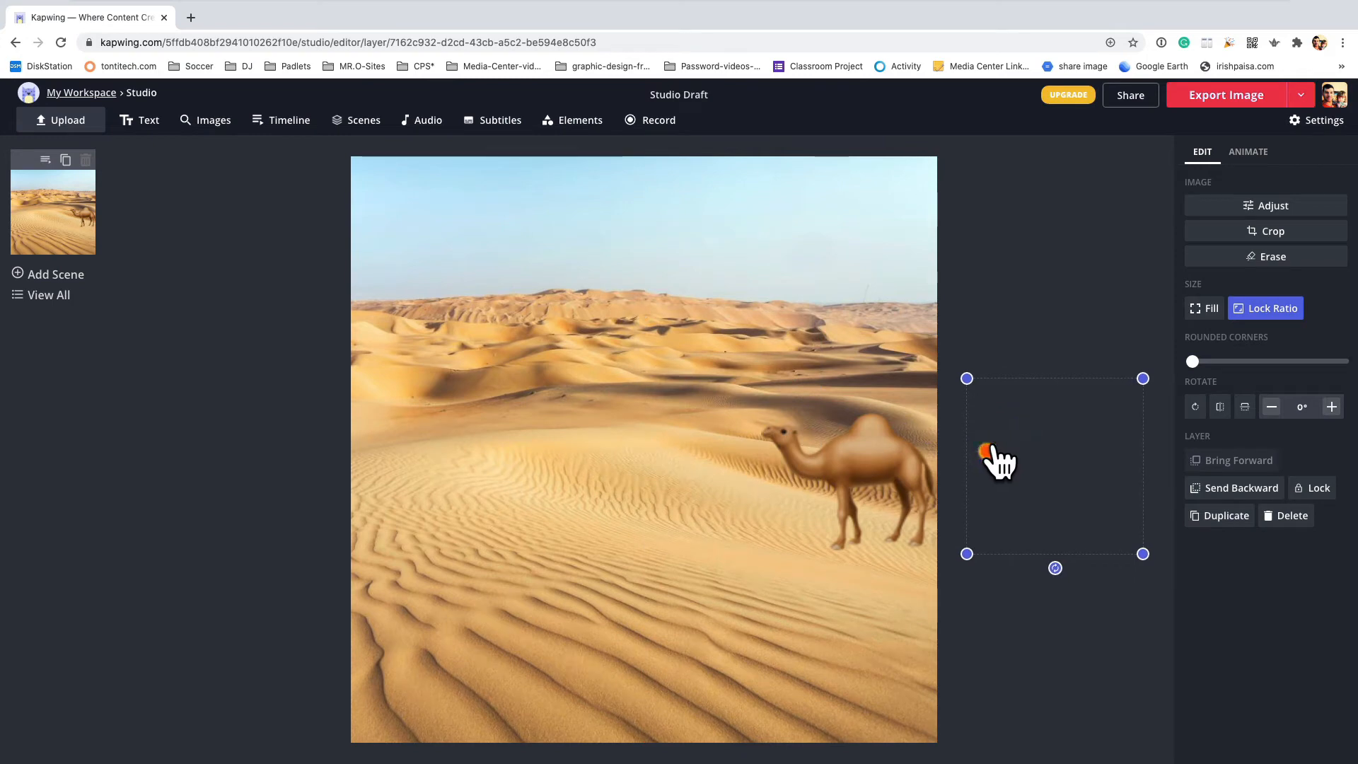
left_click_drag(897, 470, 982, 478)
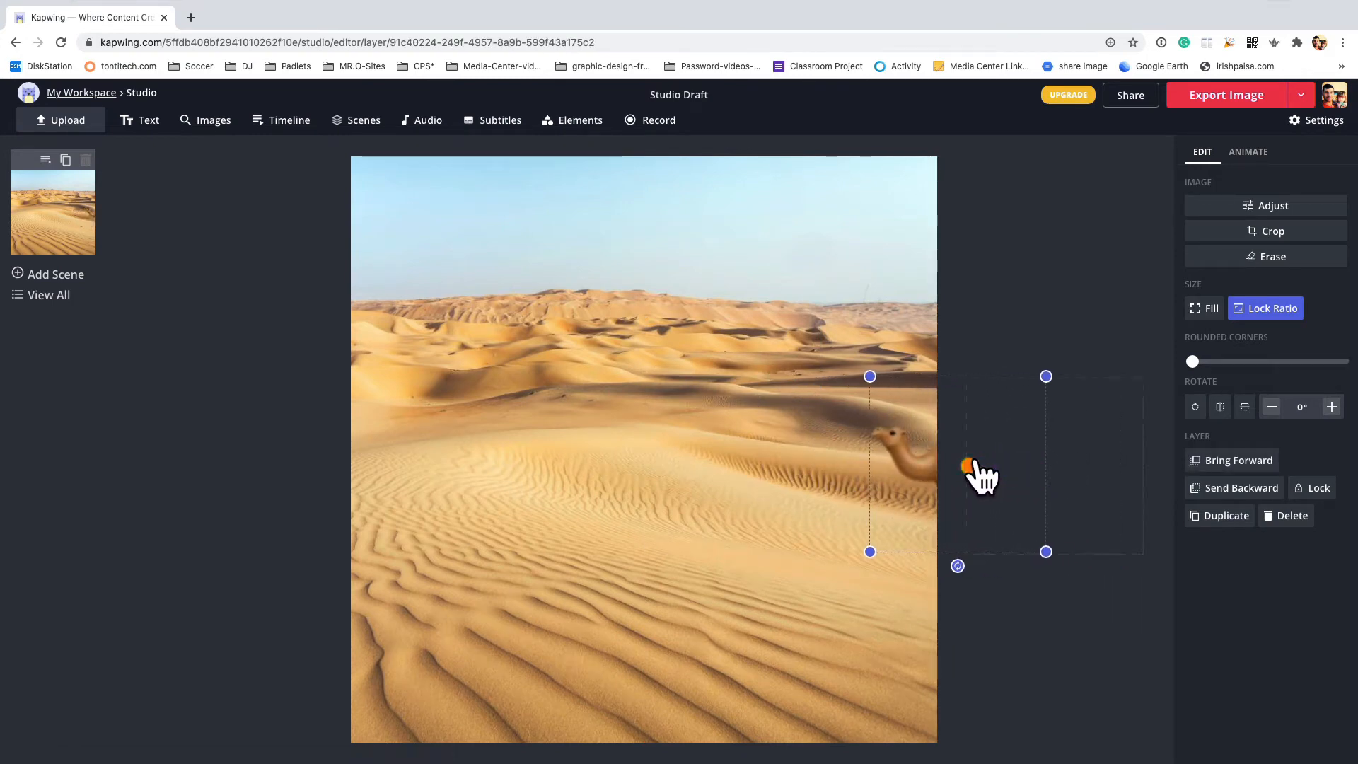
left_click(983, 477)
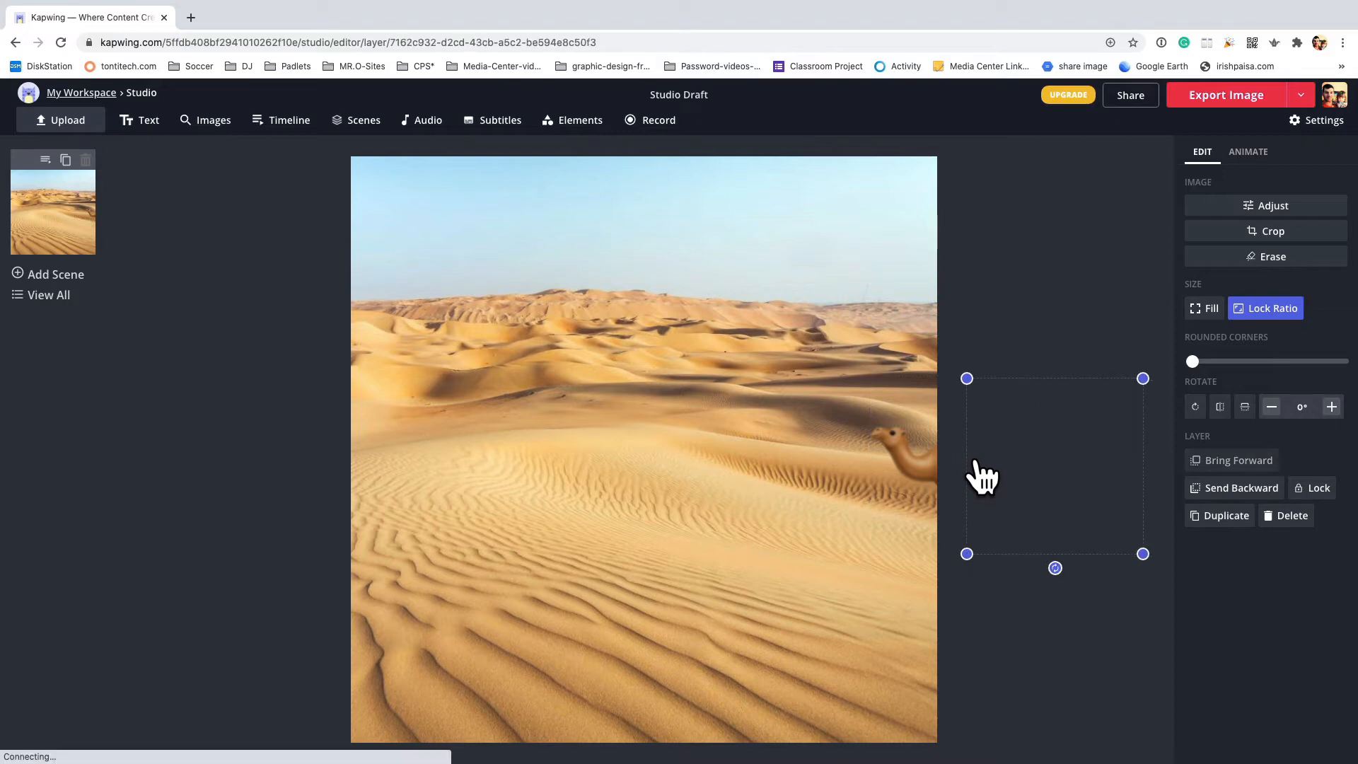
mouse_move(935, 465)
left_mouse_down()
mouse_move(927, 397)
mouse_move(907, 442)
mouse_move(919, 450)
left_mouse_up()
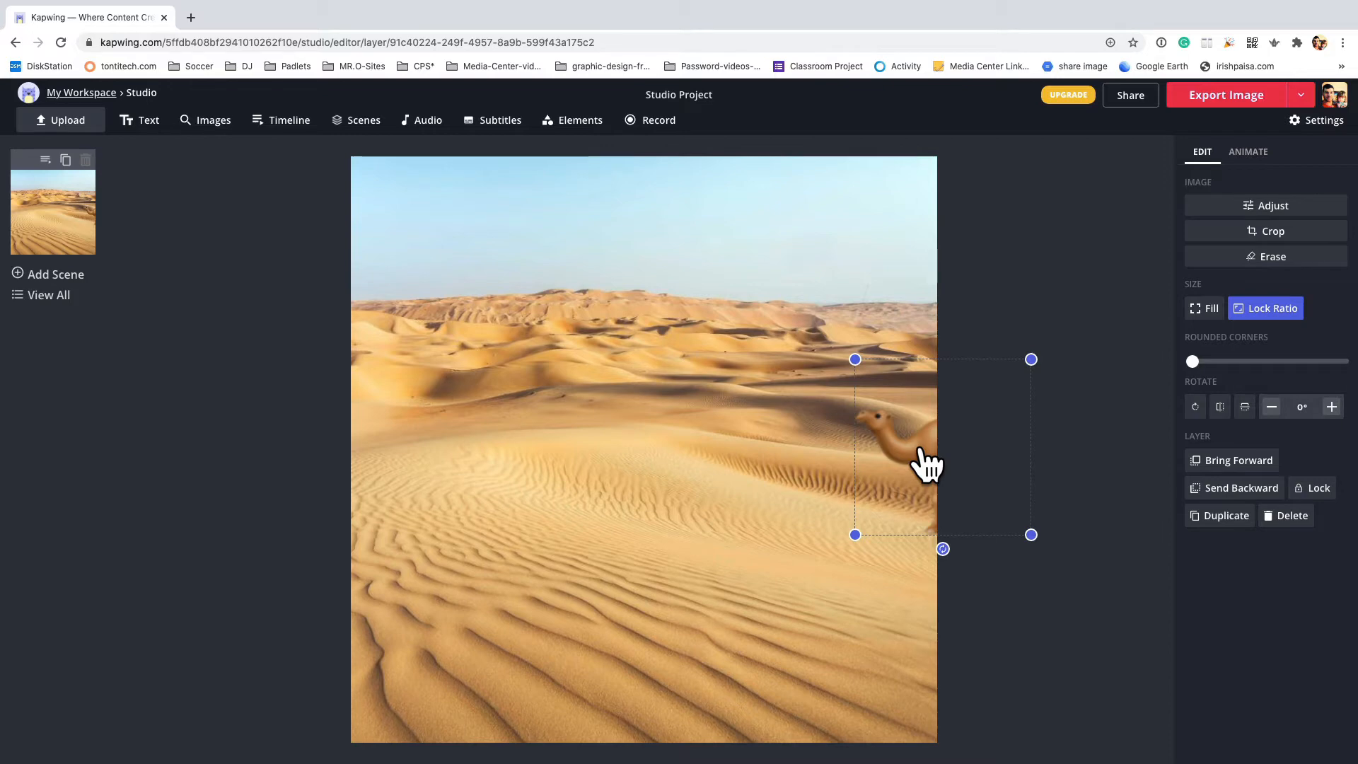
left_click_drag(1065, 440, 999, 506)
left_click(1072, 290)
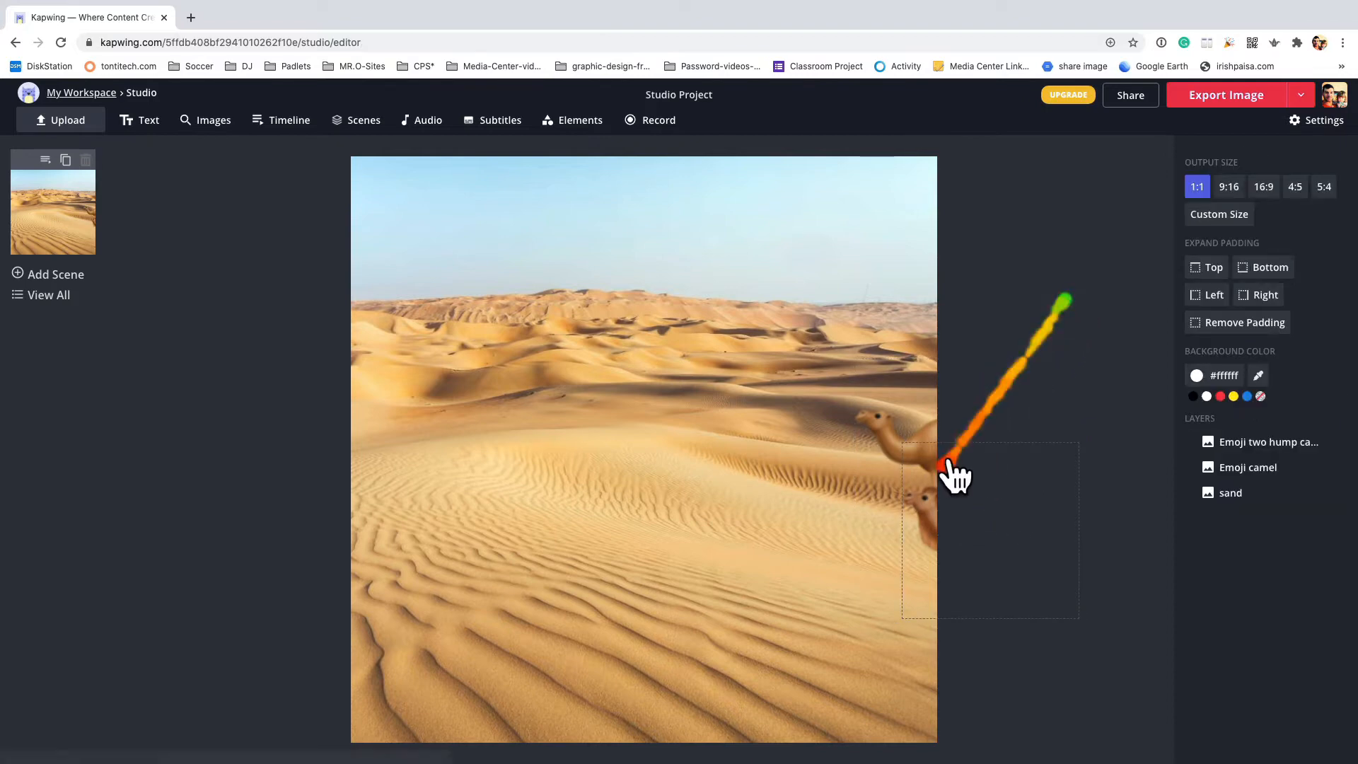
- Paste copies of the one-hump camel and place each slightly further left than the previous one
left_click(945, 450)
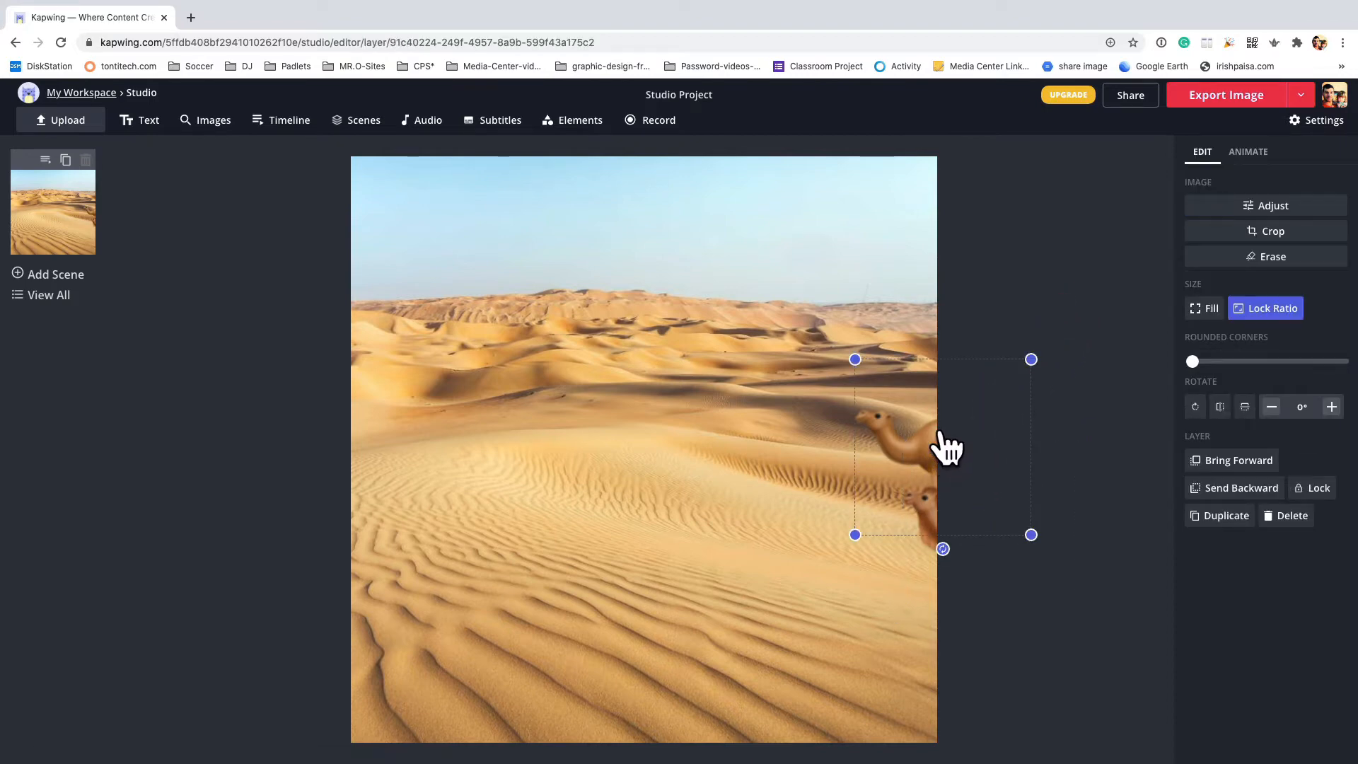
key("super+v")
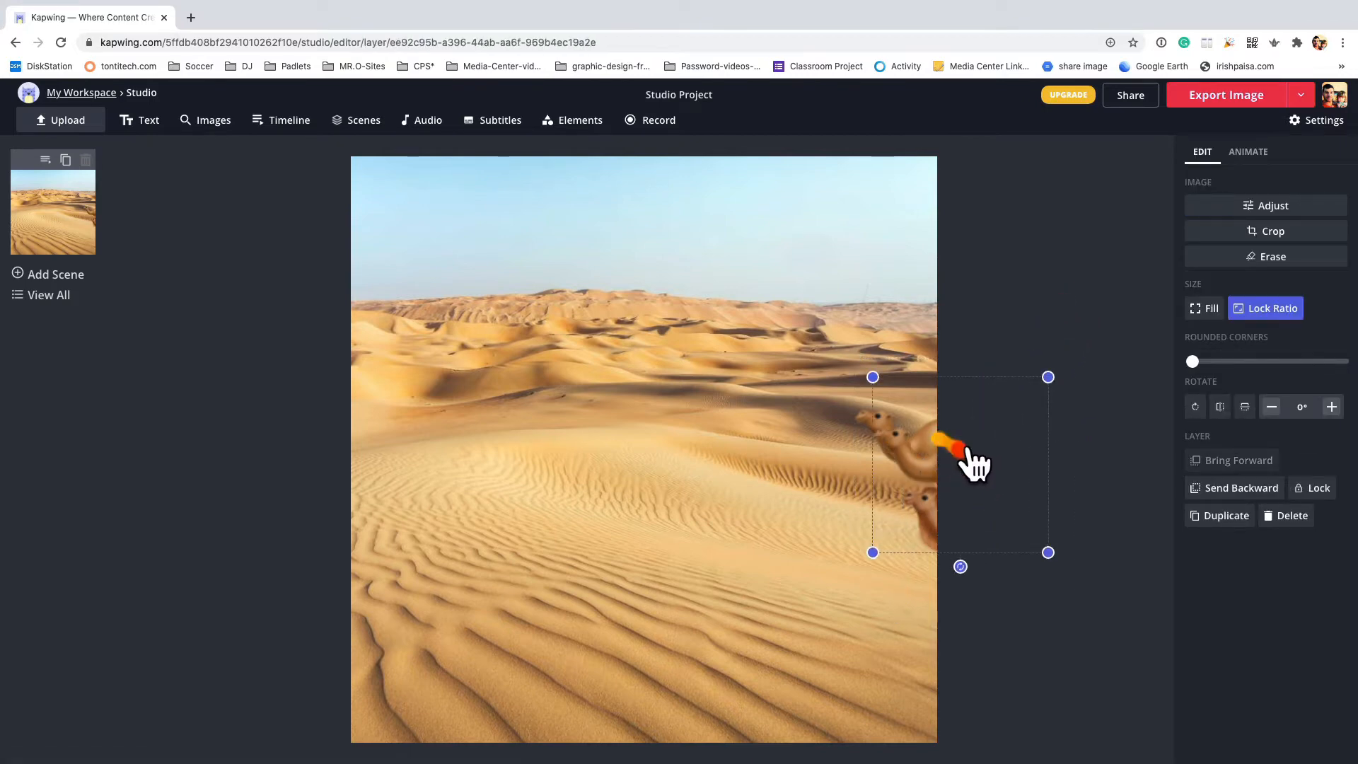
left_click_drag(973, 454, 908, 435)
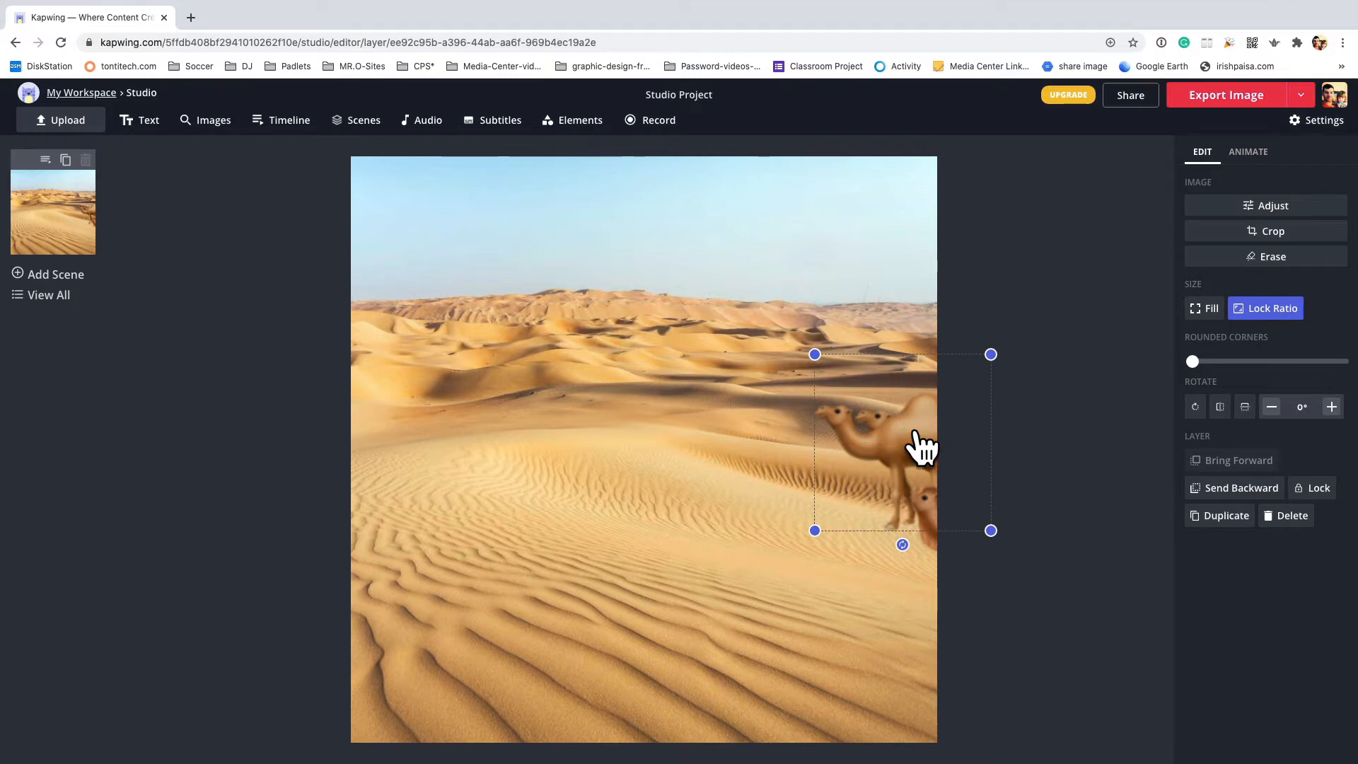
left_click_drag(916, 433, 856, 416)
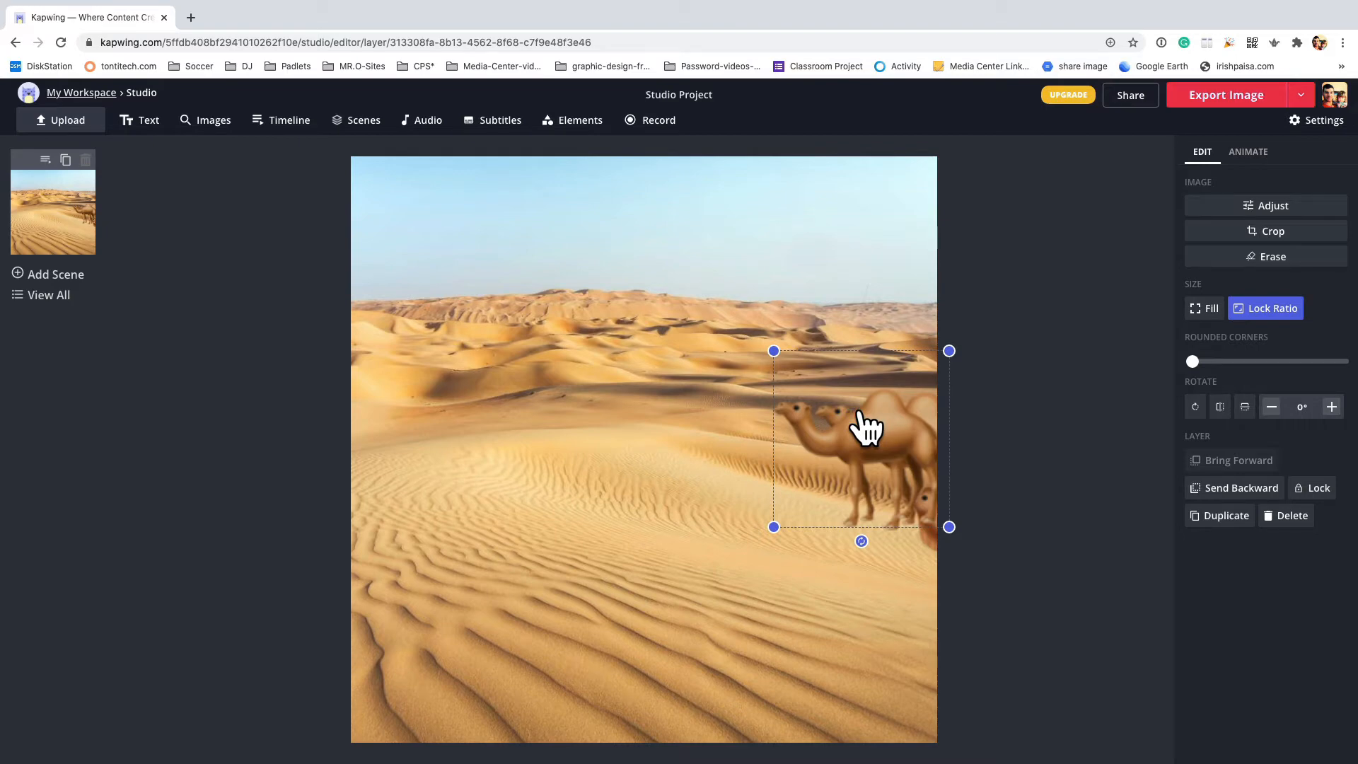
left_click_drag(870, 427, 818, 416)
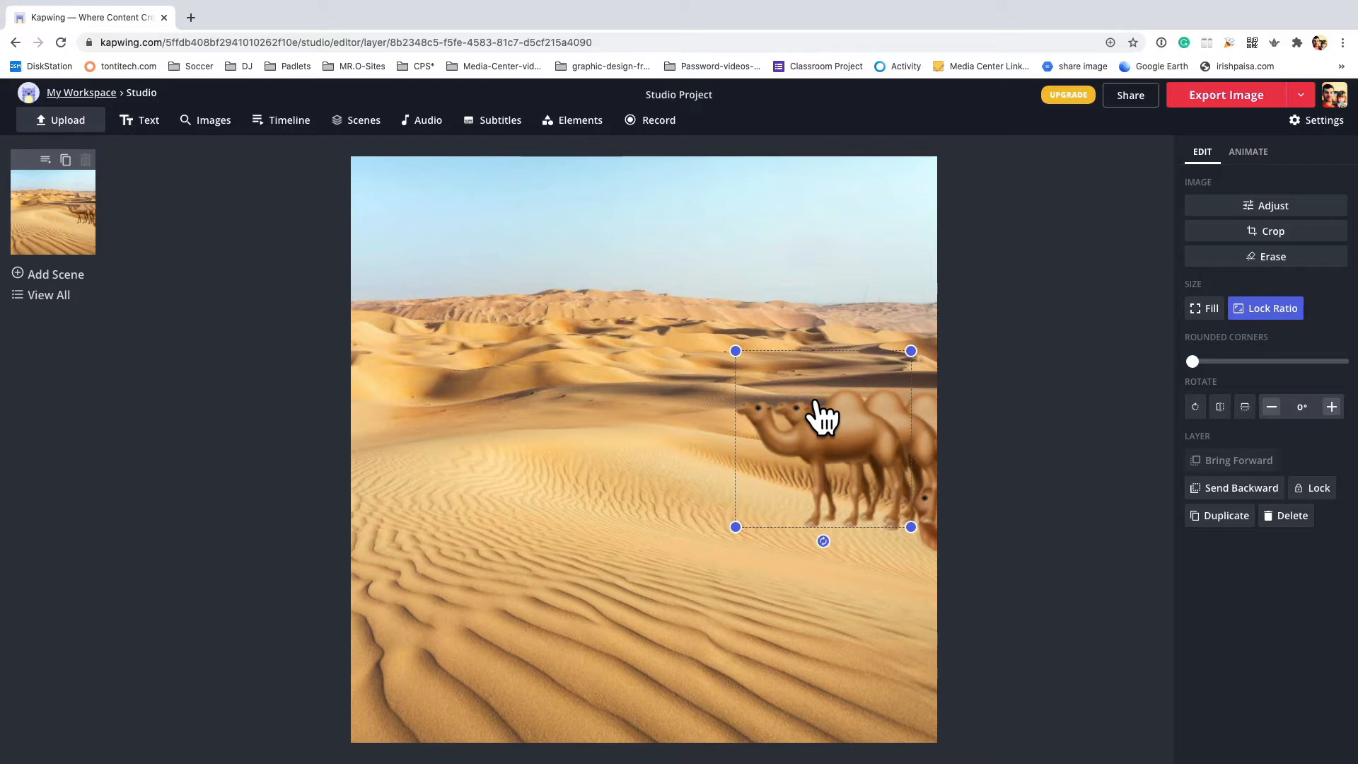
- Continue the row of pasted one-hump camels across the dunes until the last copy is past the canvas's left edge
left_click_drag(823, 417, 319, 424)
key("super+v")
key("super+v")
key("super+v")
key("super+v")
key("super+v")
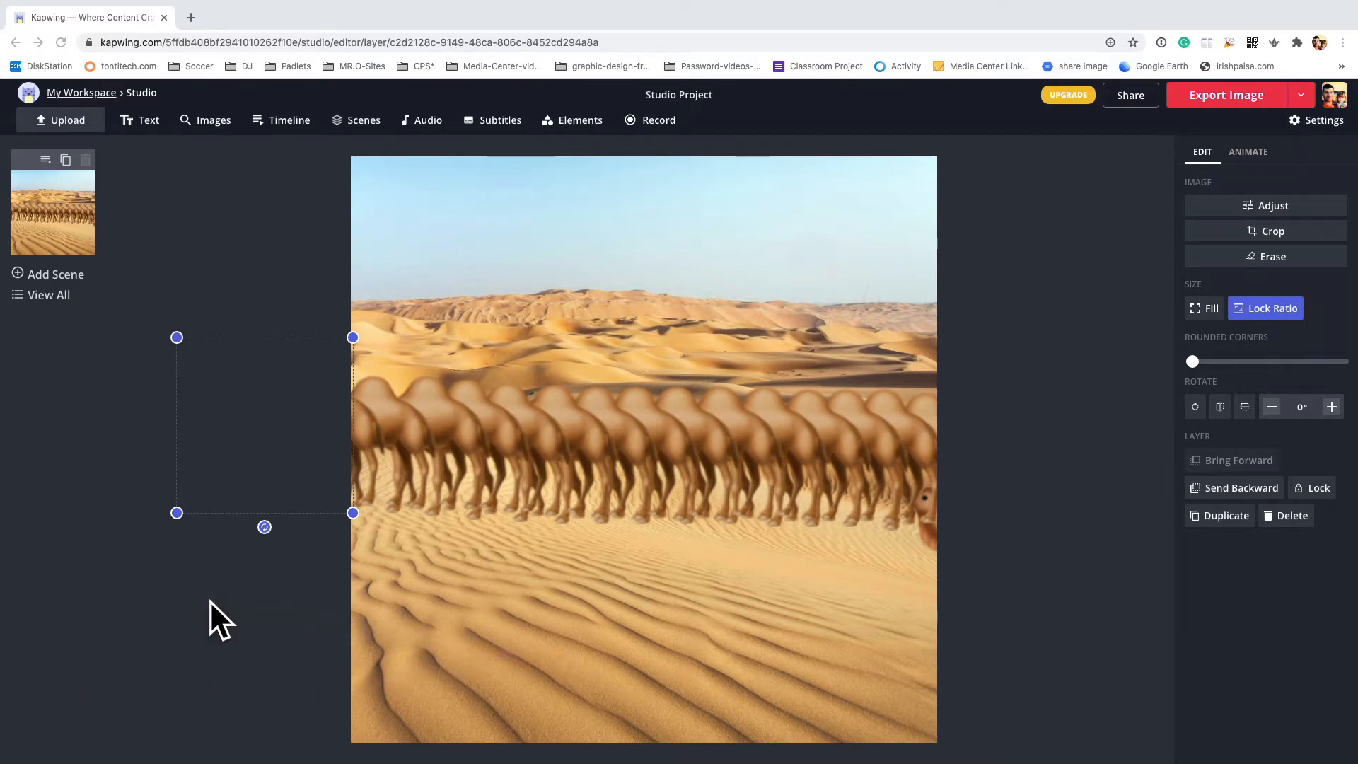
- Open the project's timeline and set the output duration to 10s
left_click(289, 120)
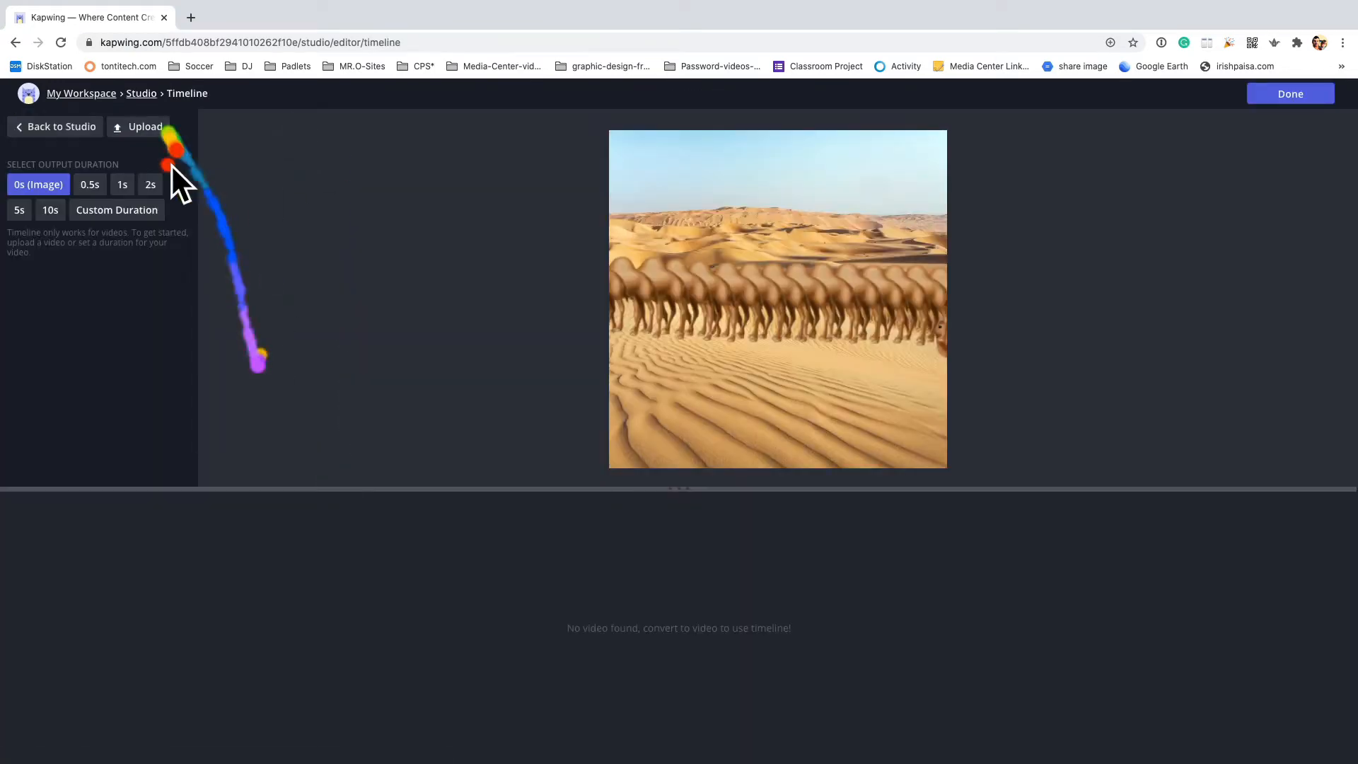
left_click(50, 211)
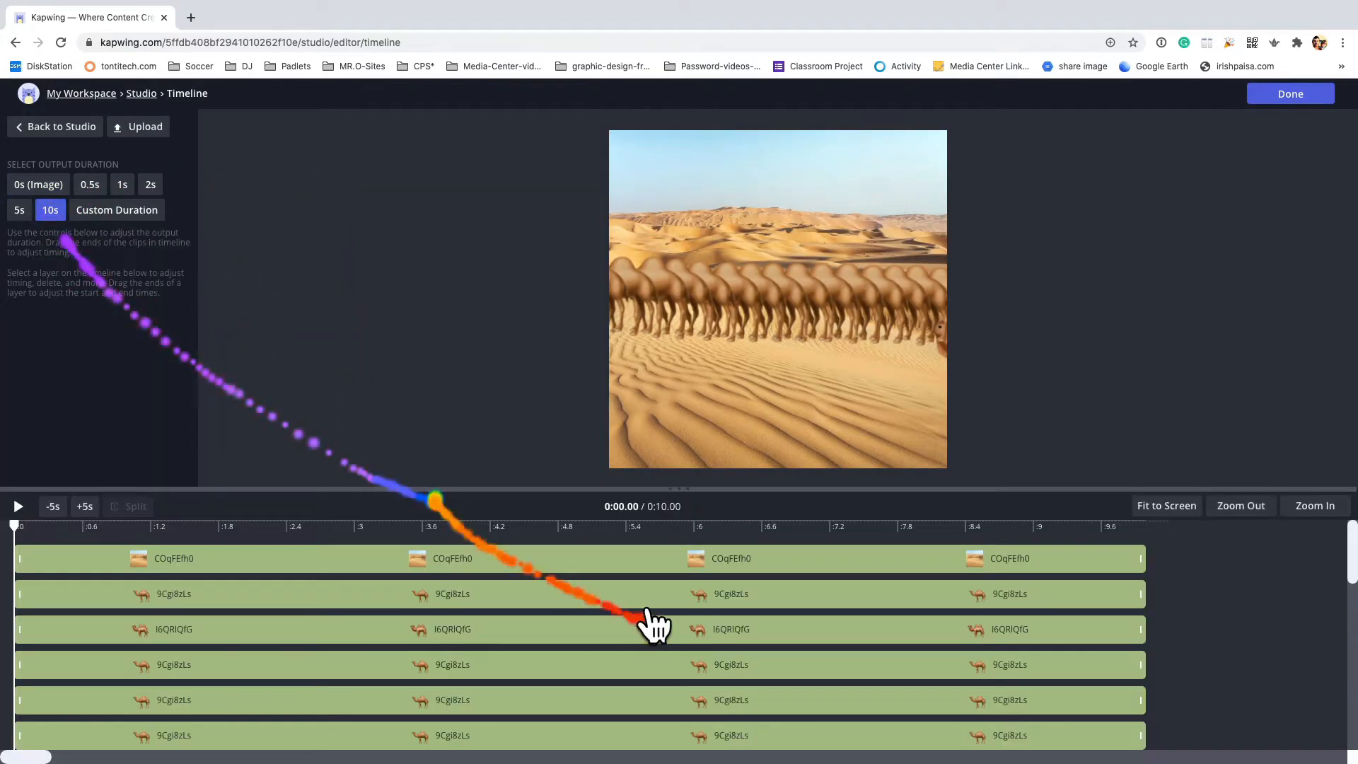
left_click(593, 561)
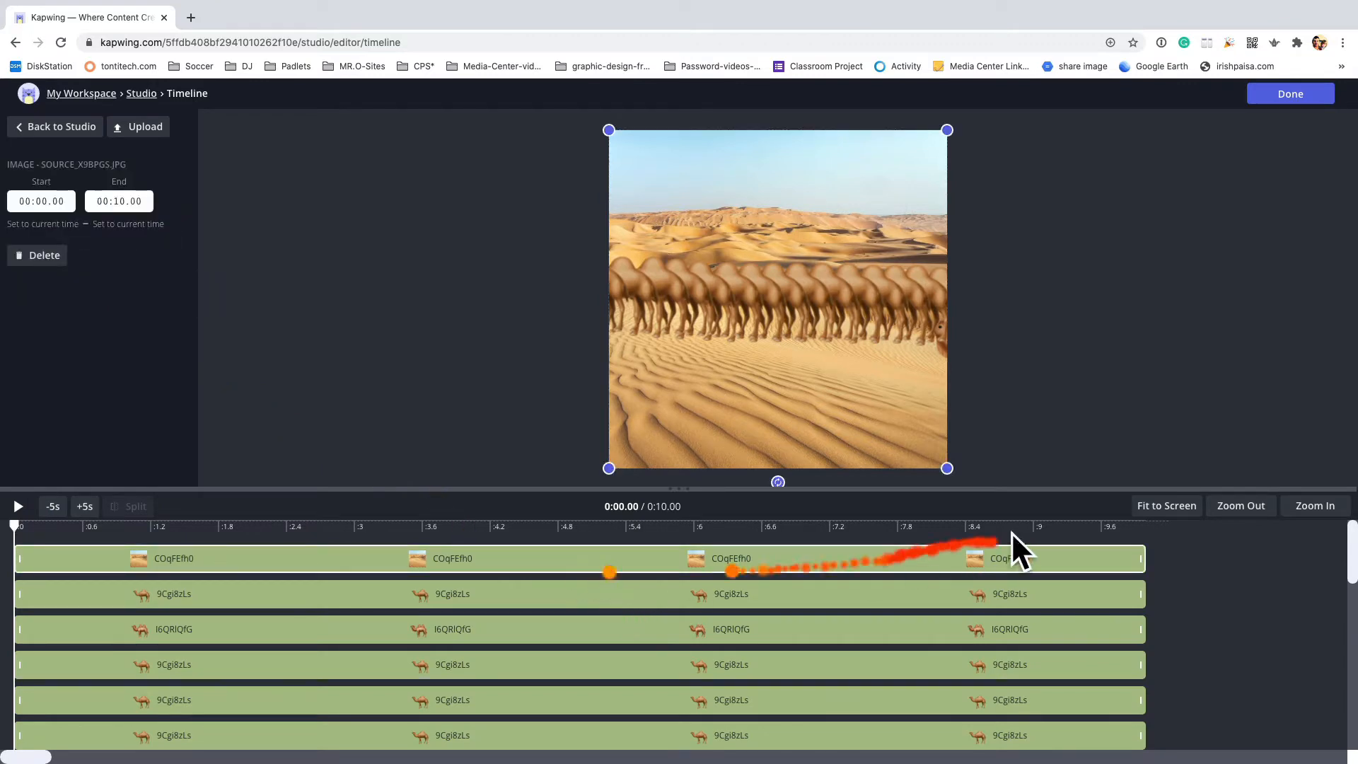
- Shorten the first one-hump camel layer in the timeline so it ends at about 0.92 seconds
left_click(297, 597)
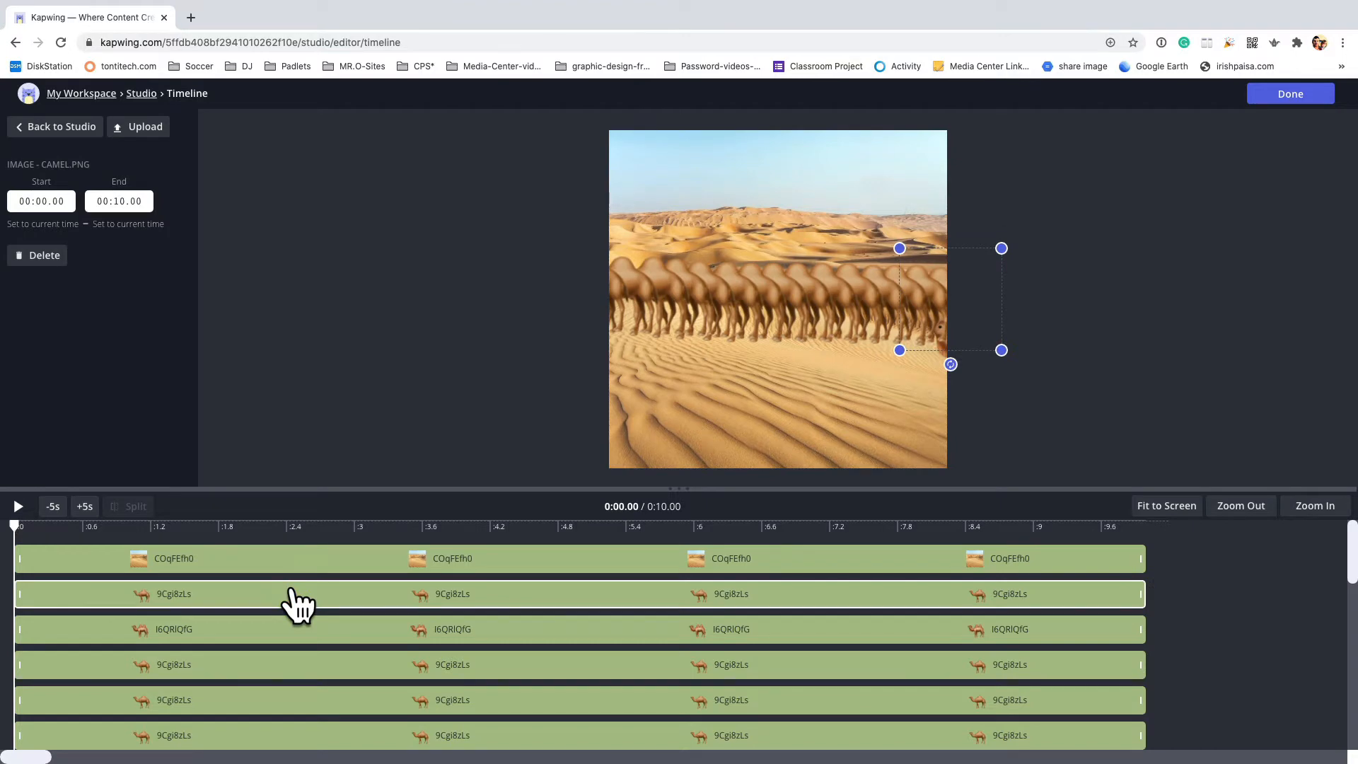
left_click_drag(1137, 594, 112, 568)
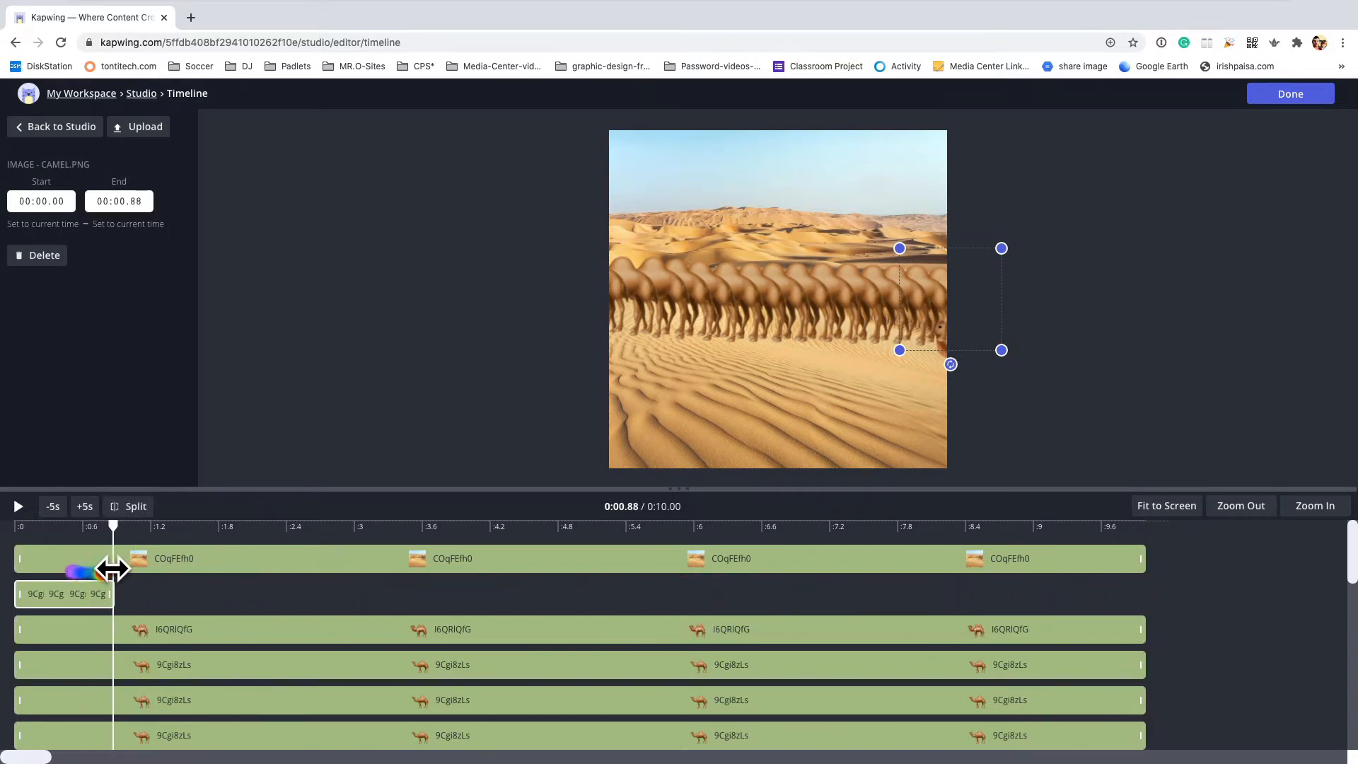
- Move the two-hump camel layer onto the first camel's timeline row so it starts at about 10.28 seconds
left_click(170, 636)
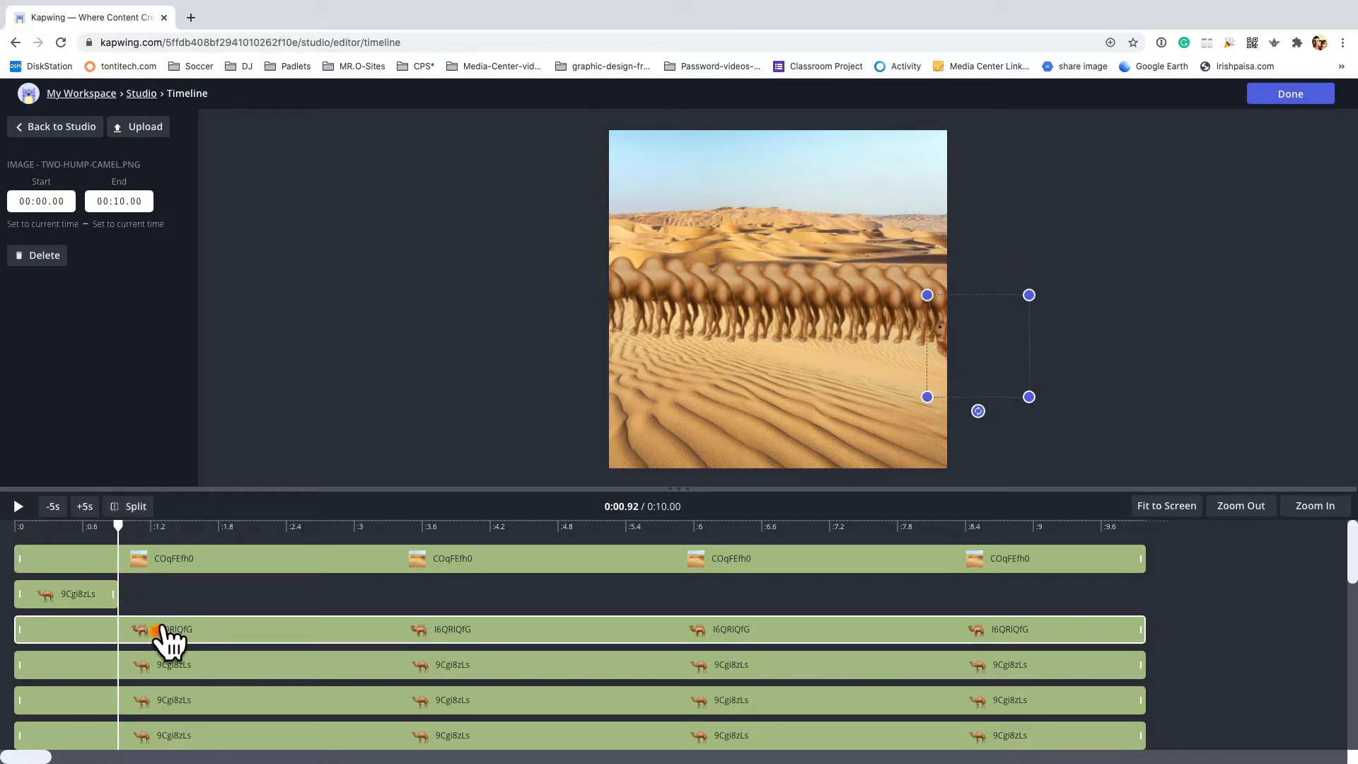
left_click_drag(161, 629, 843, 723)
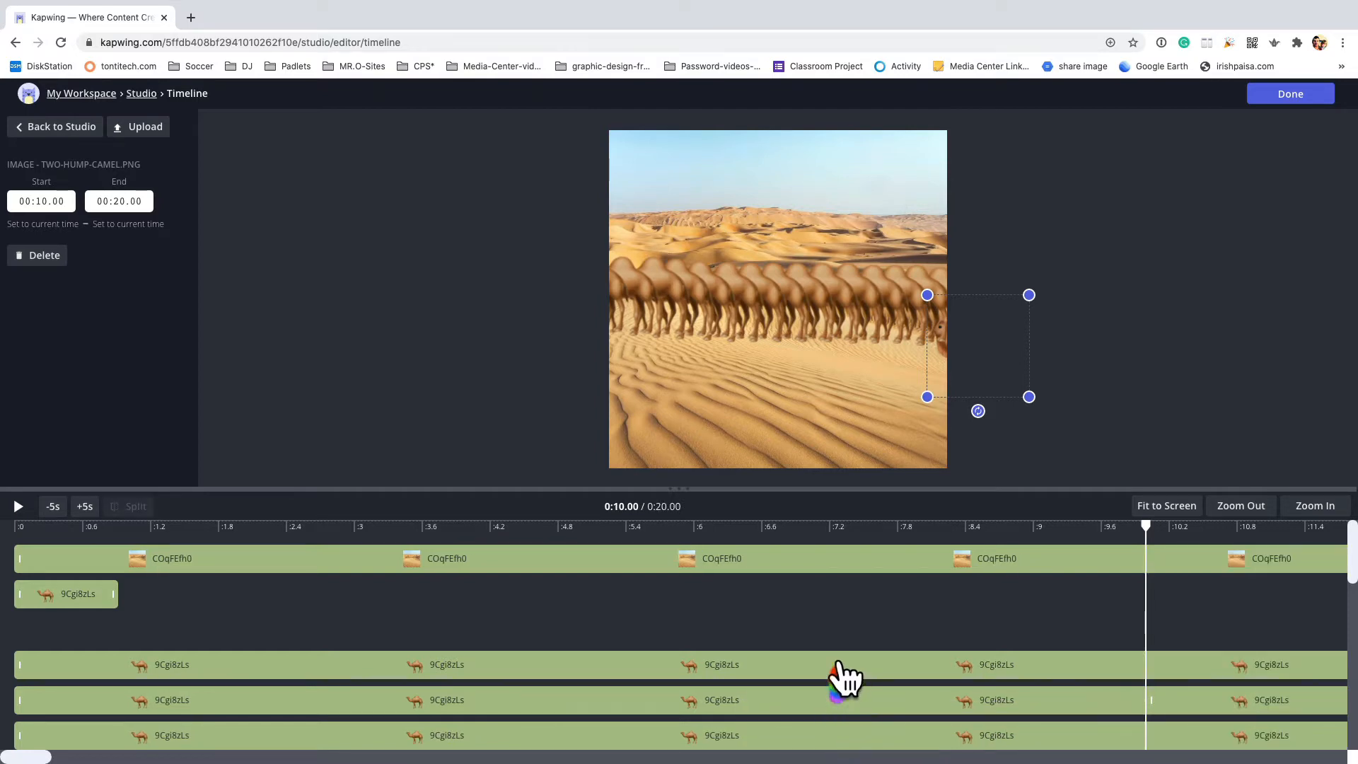
scroll(834, 665, "right", 10)
left_click_drag(839, 669, 1108, 616)
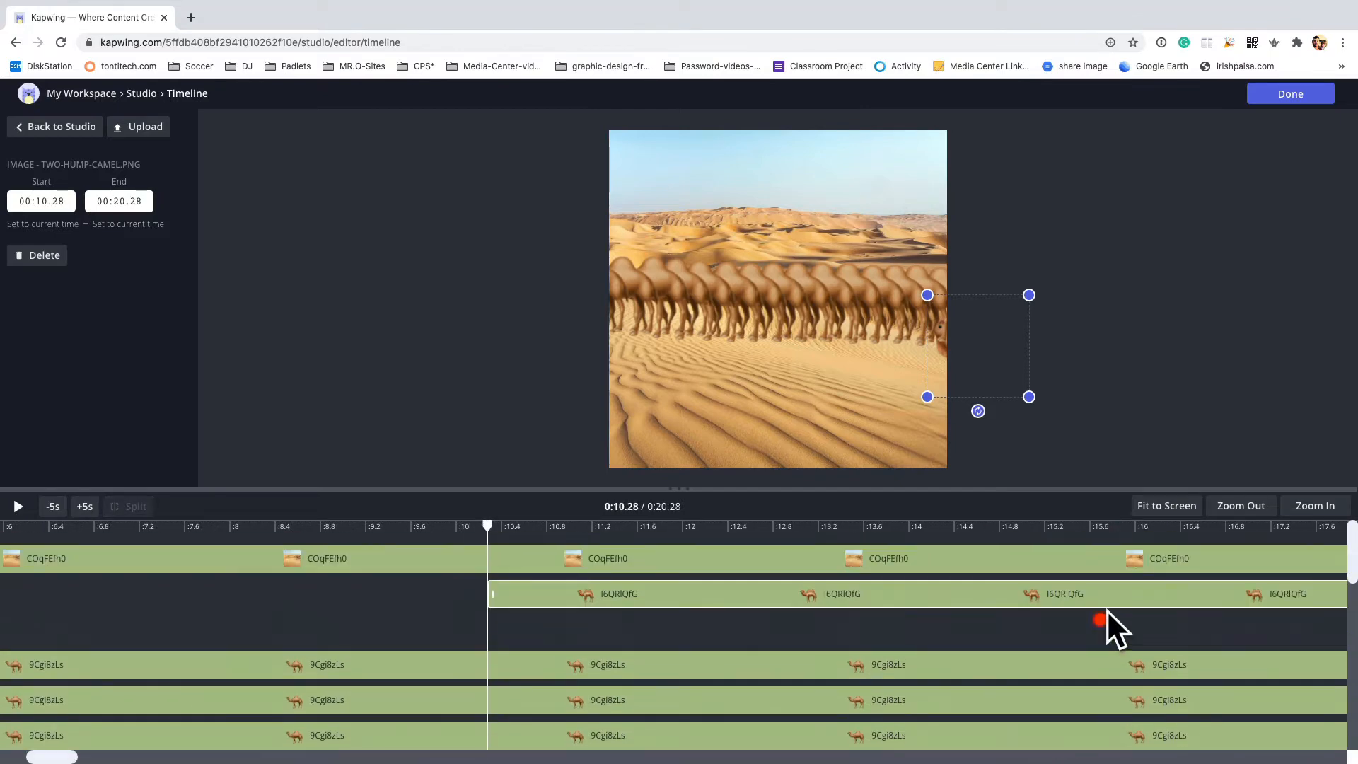
scroll(690, 602, "left", 10)
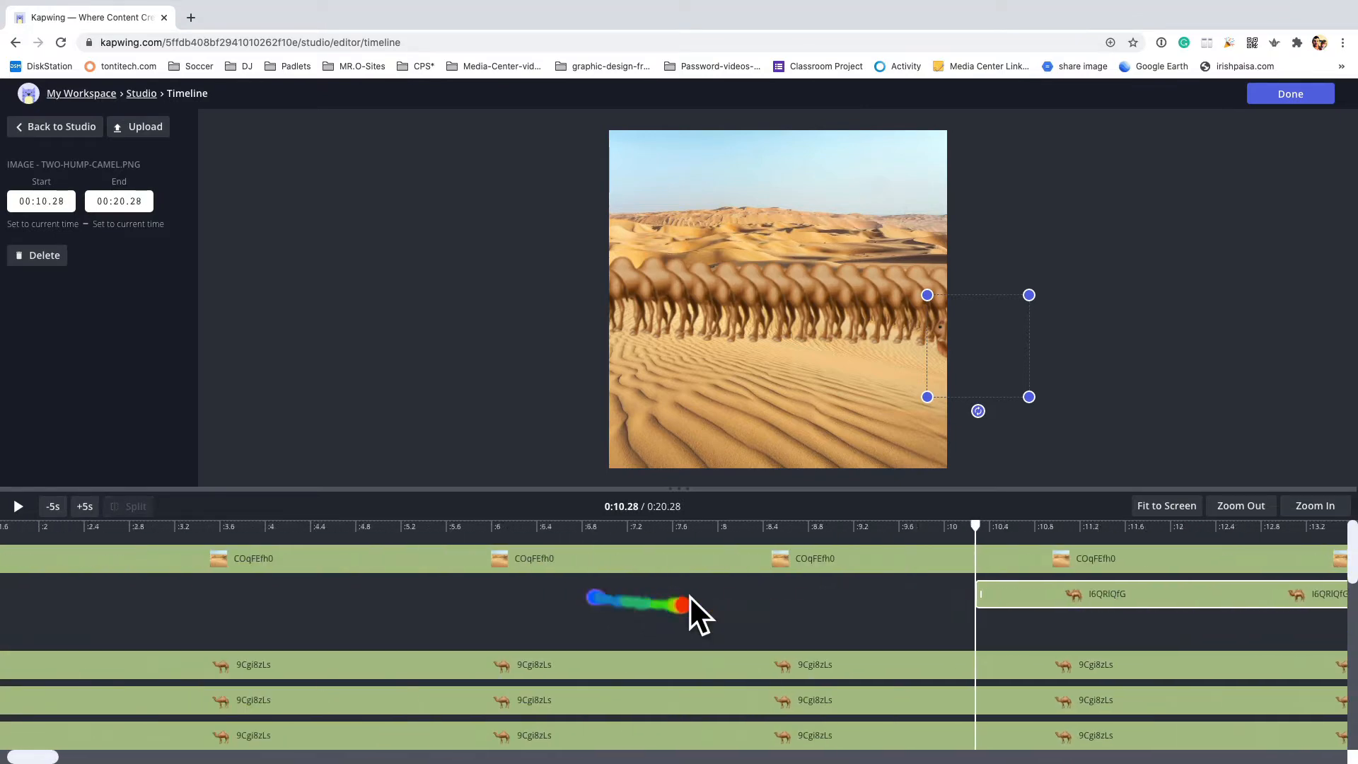
- Set the second one-hump camel layer's end to 10 seconds, and trim the layer to run from about 0.92 to 1.84 seconds
left_click(423, 666)
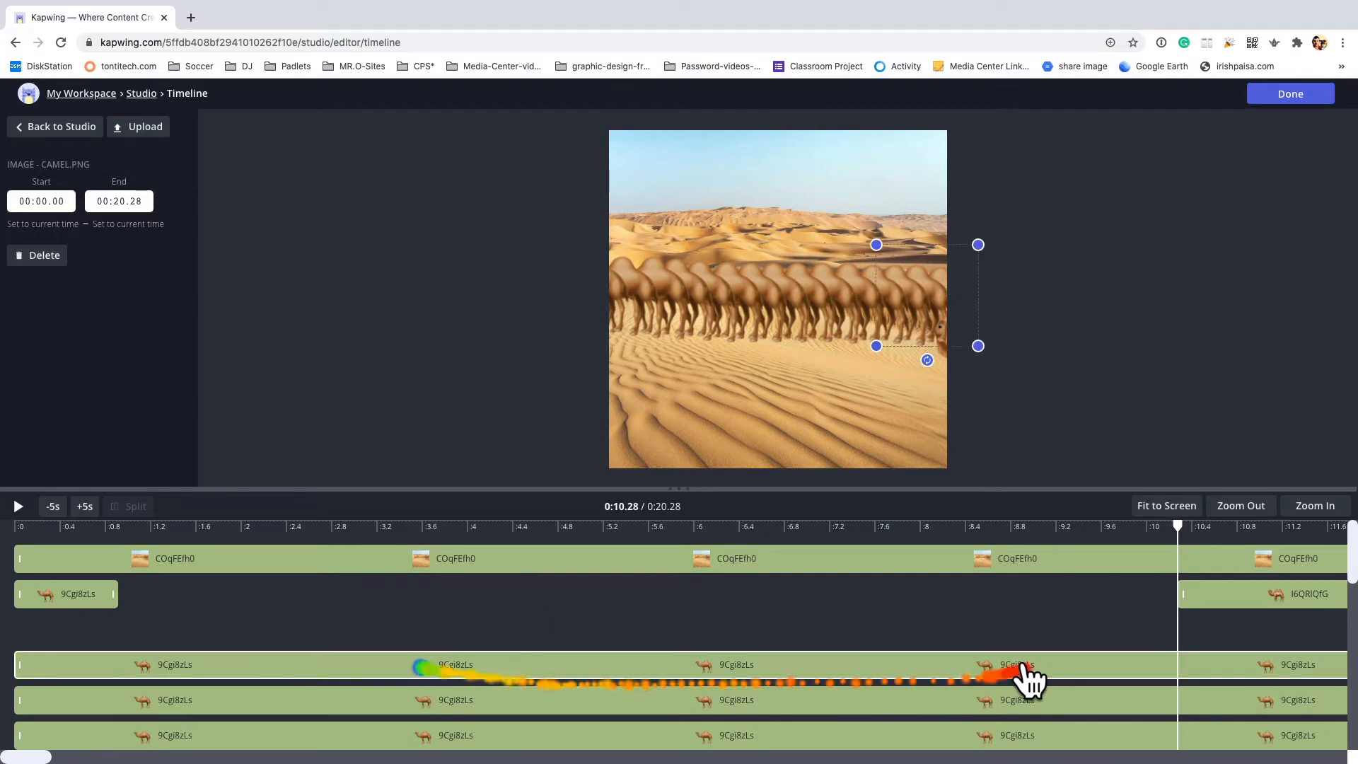
scroll(1022, 622, "down", 5)
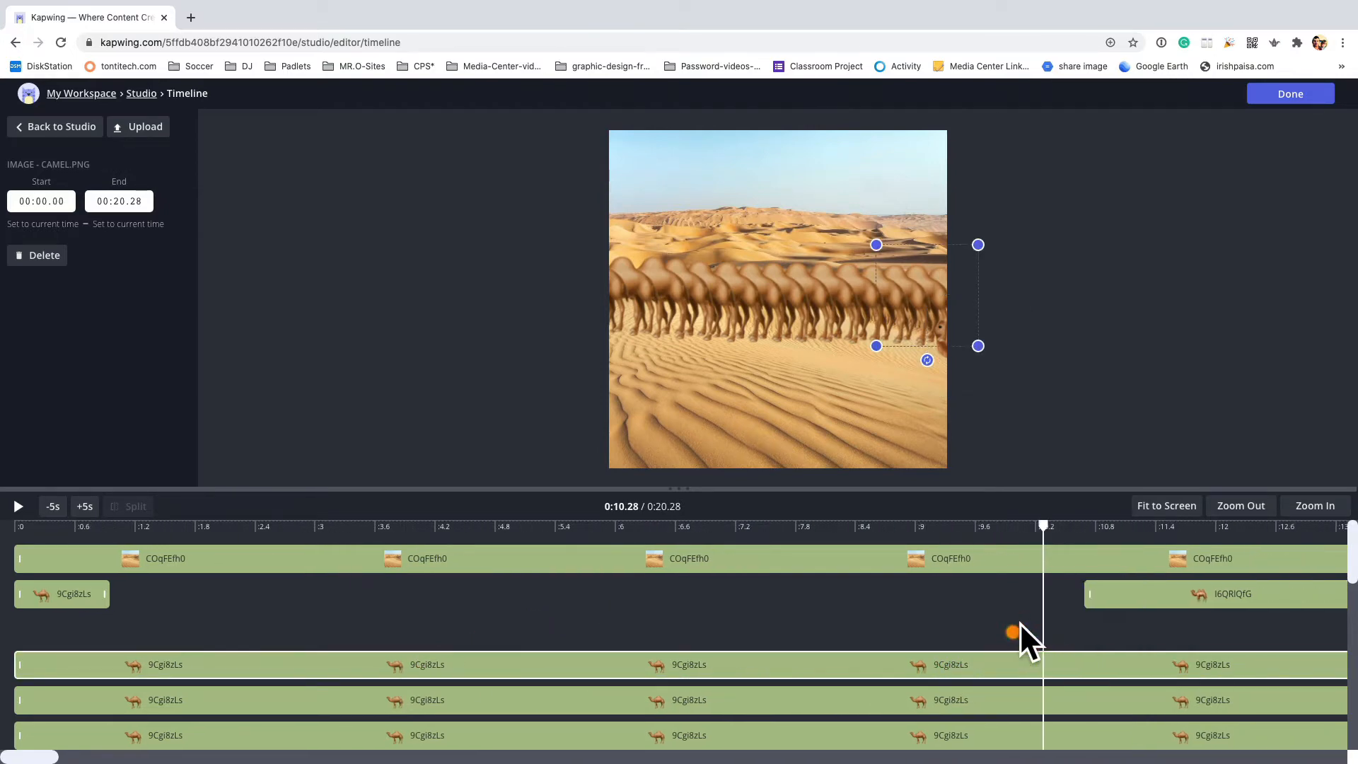
scroll(1021, 622, "down", 3)
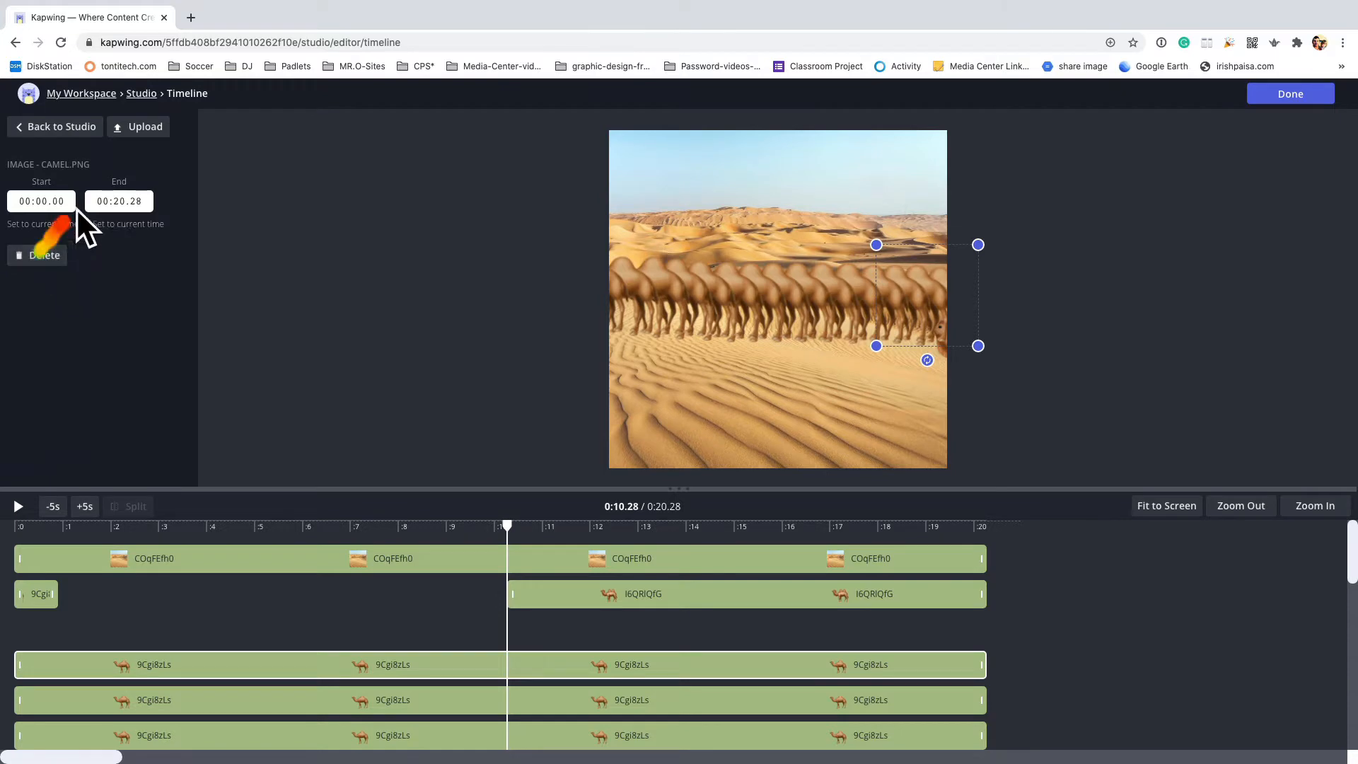
left_click(117, 195)
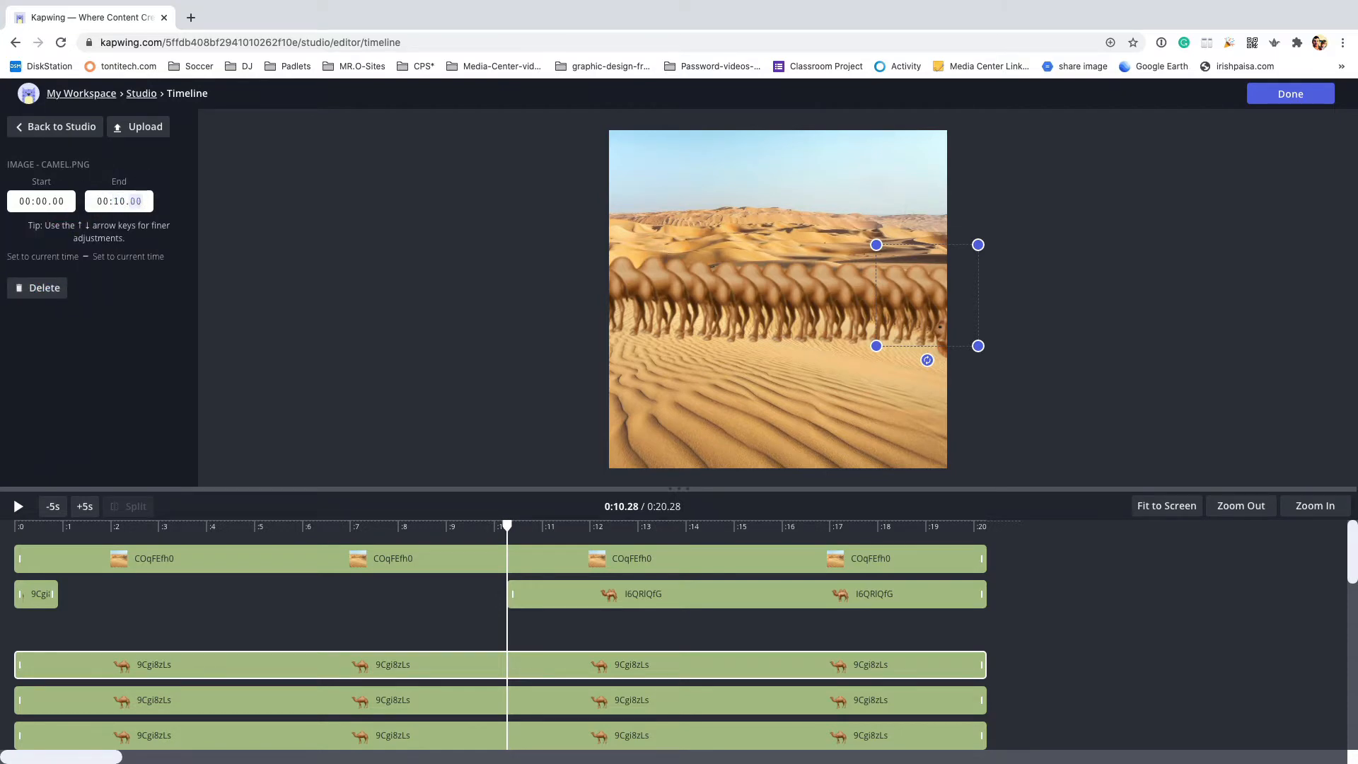
key("Return")
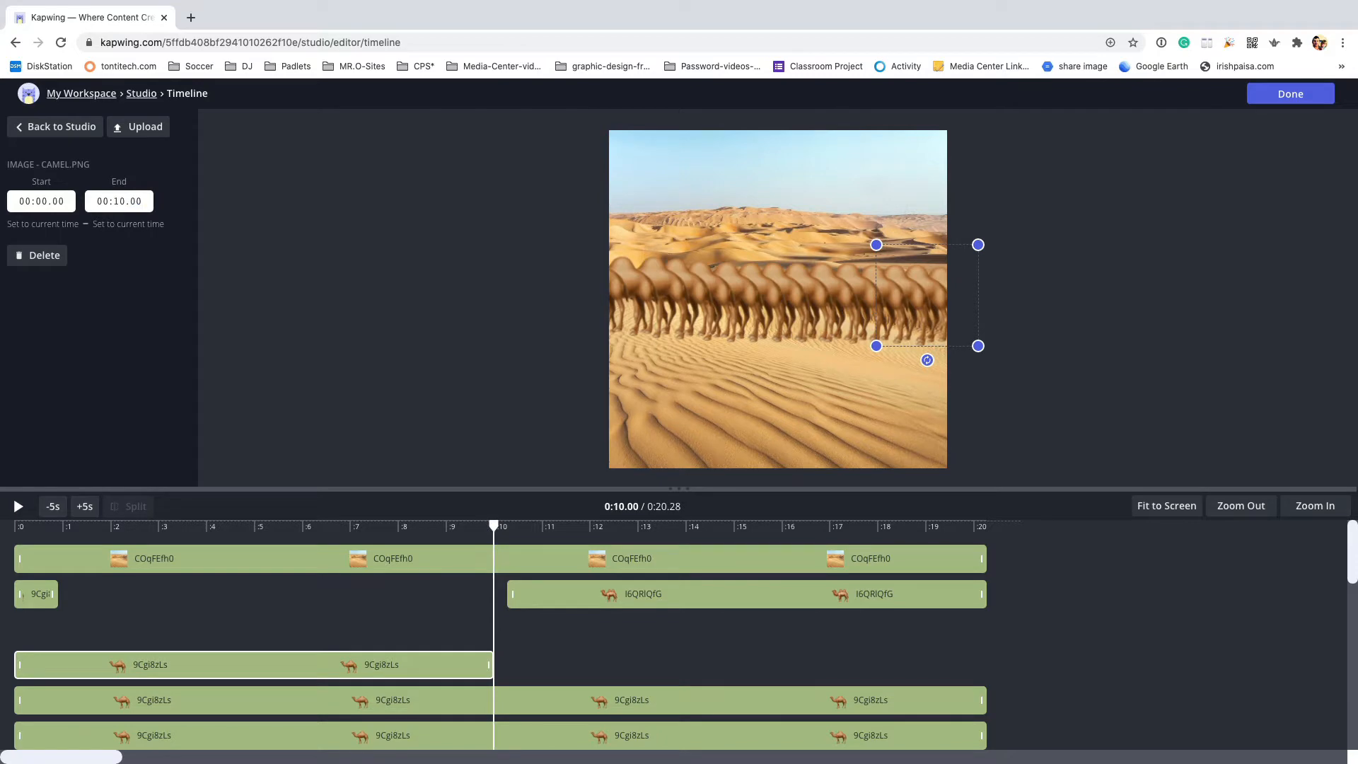
left_click(552, 659)
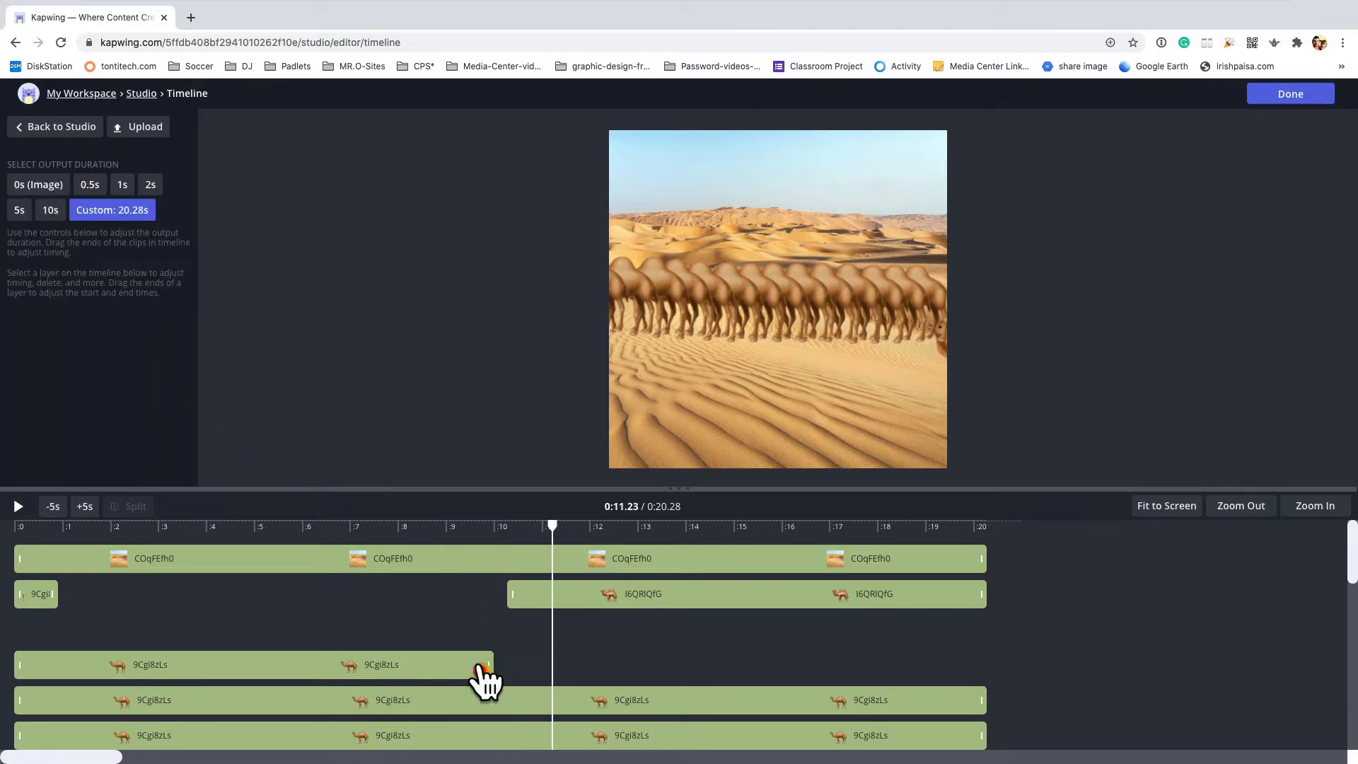
left_click_drag(488, 666, 76, 669)
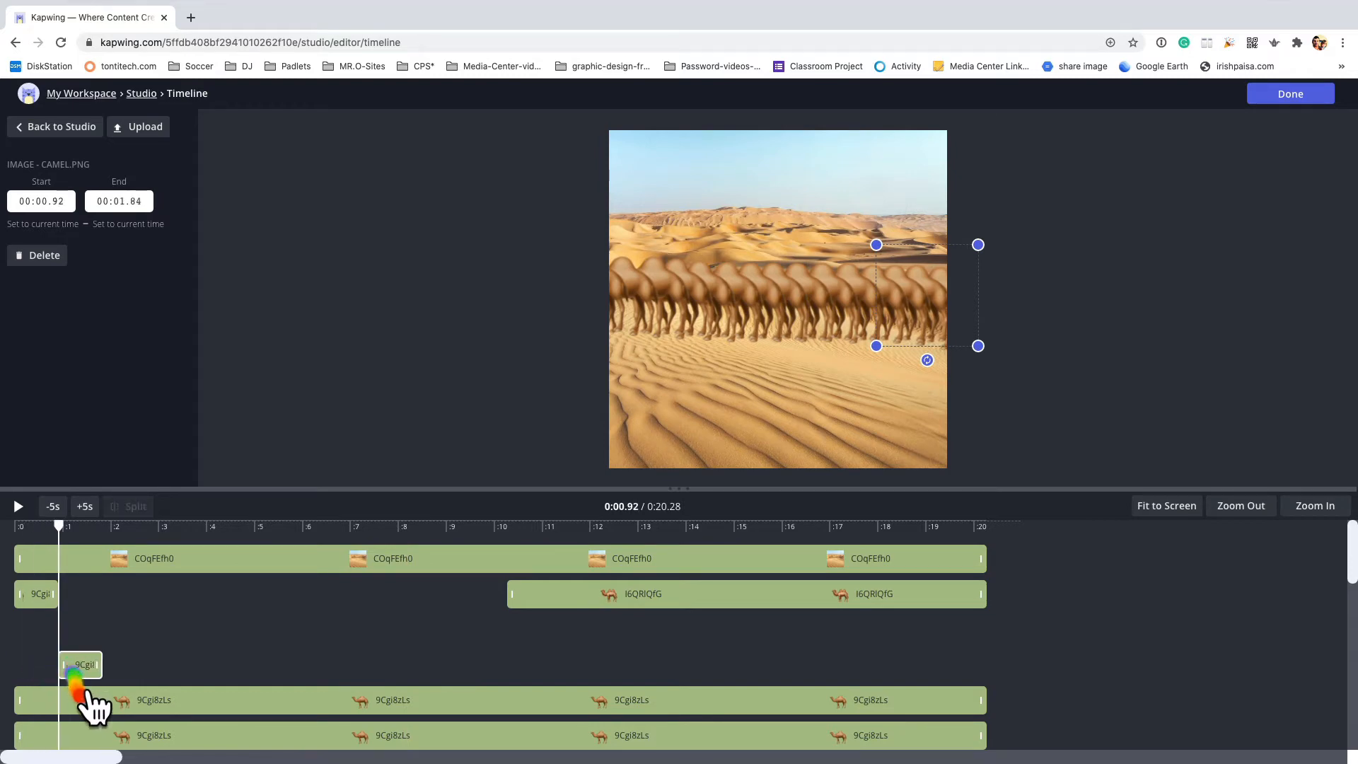
- Trim the third one-hump camel layer to about 1.84–2.99 seconds and the fourth to about 2.99–3.82 seconds
left_click(90, 700)
left_click_drag(19, 695, 112, 696)
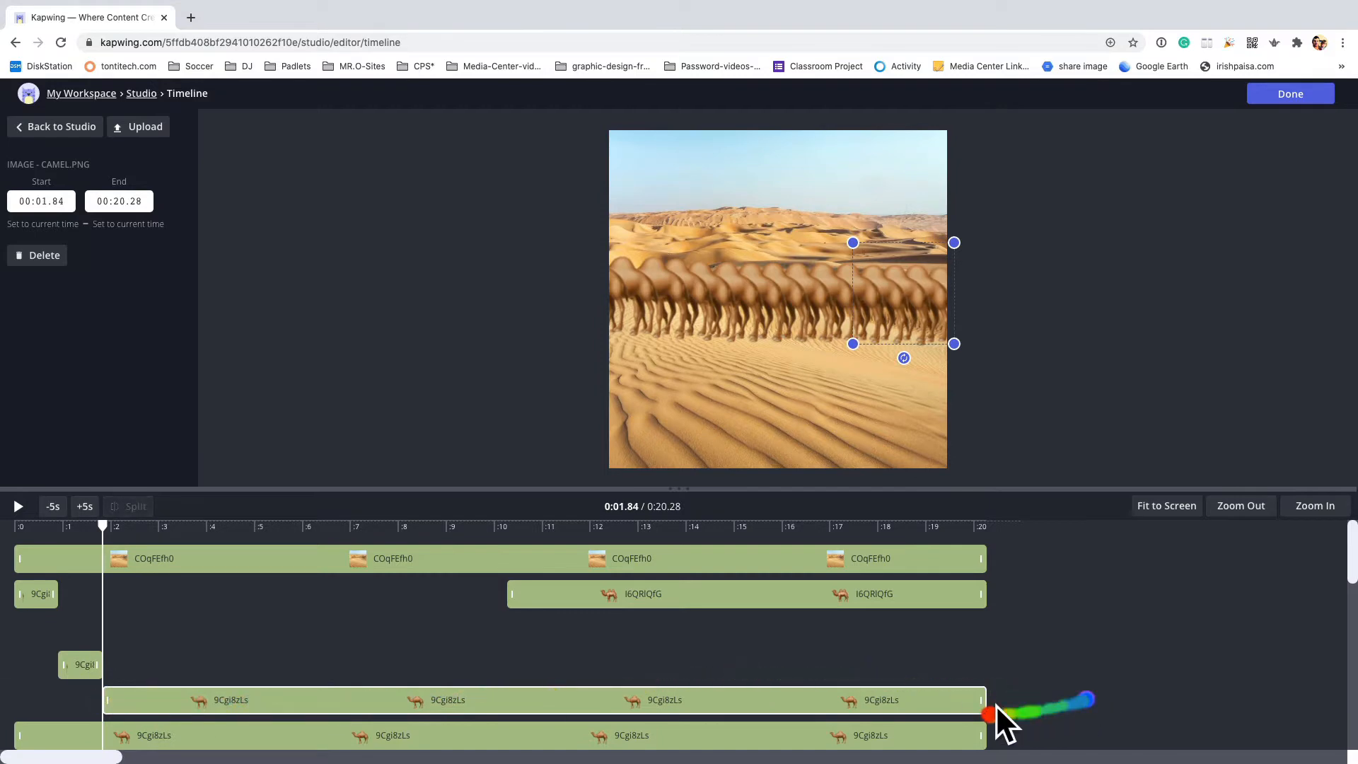
left_click_drag(983, 705, 155, 683)
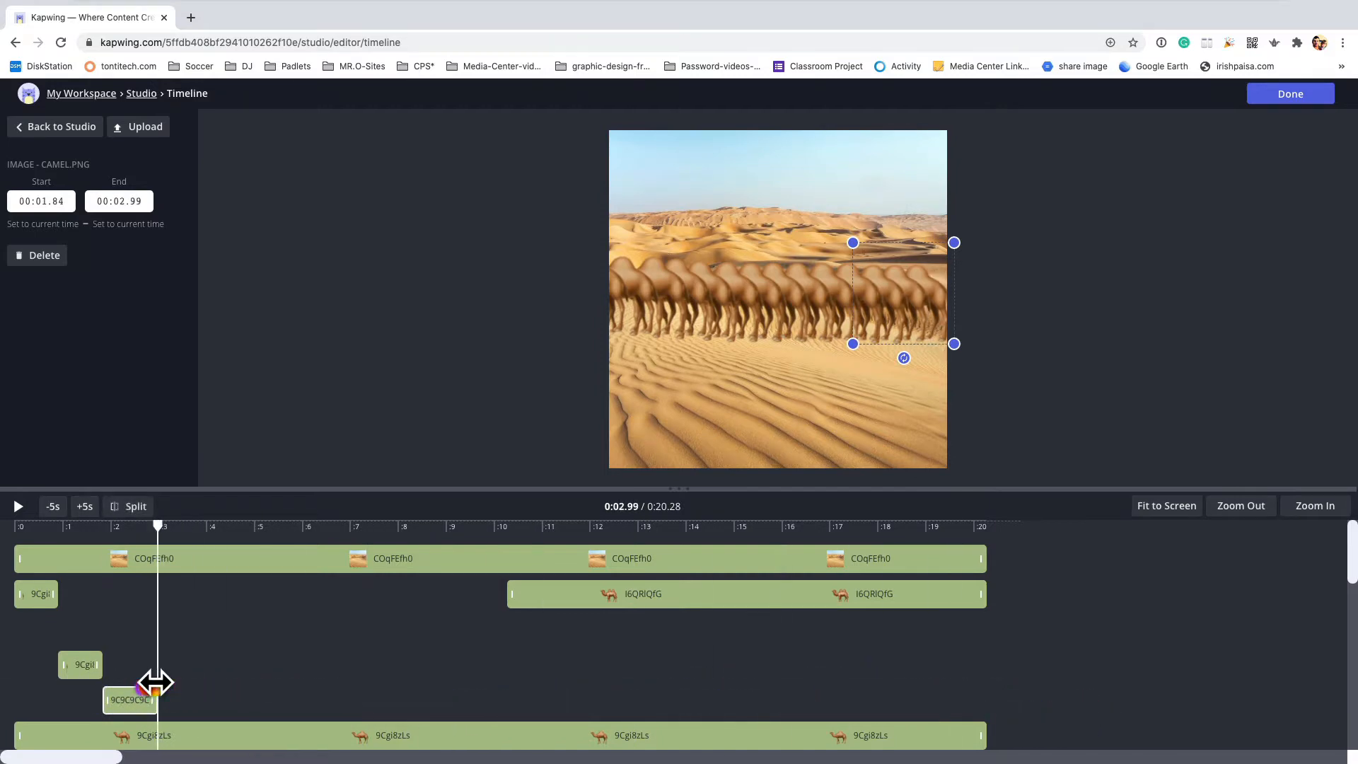
scroll(349, 691, "down", 5)
scroll(335, 692, "up", 3)
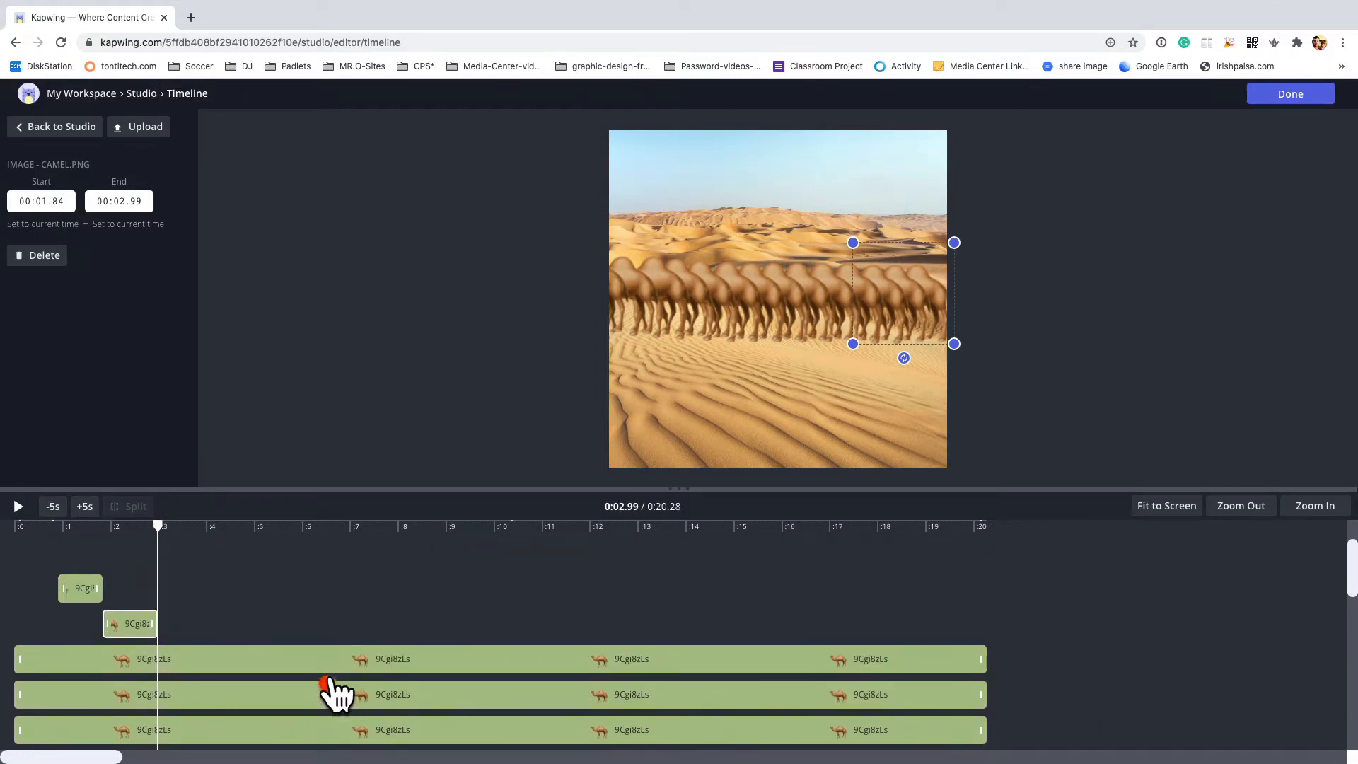
left_click(141, 662)
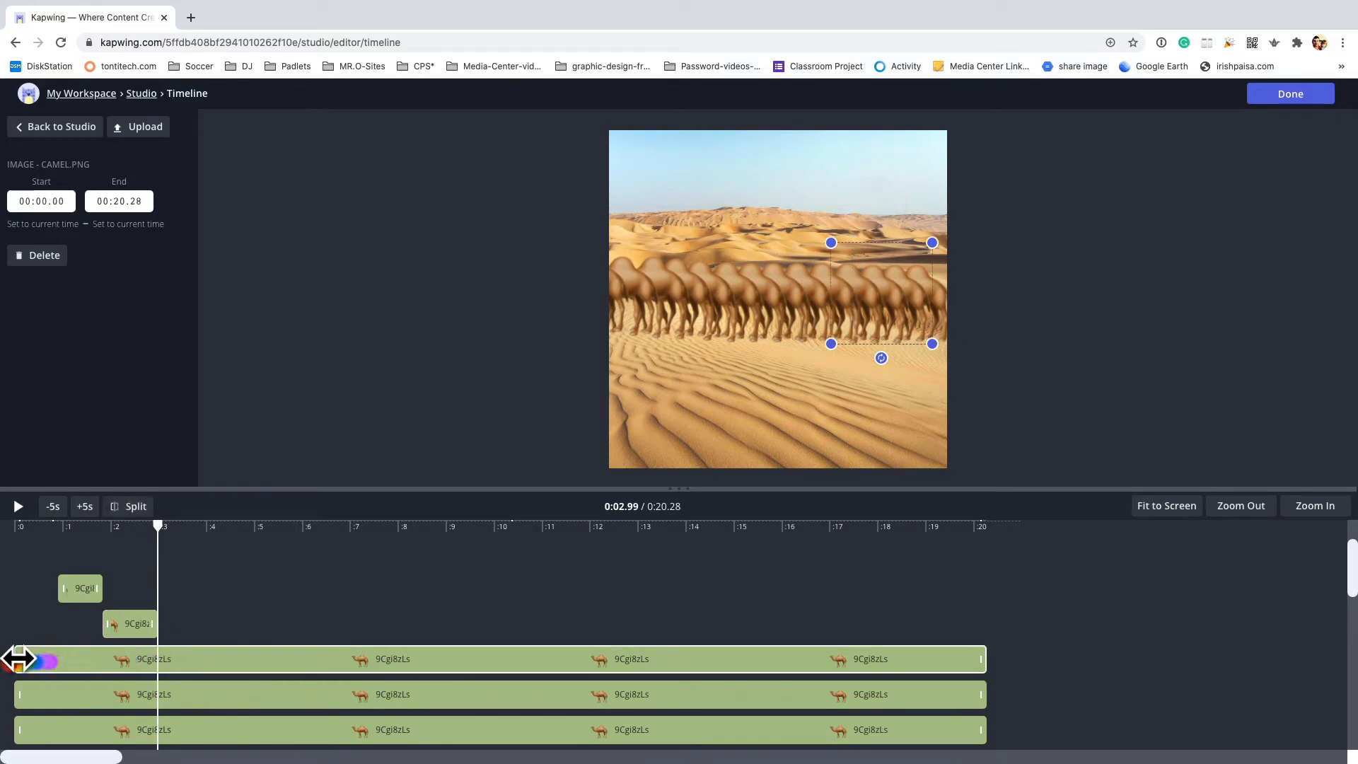
left_click_drag(18, 659, 160, 661)
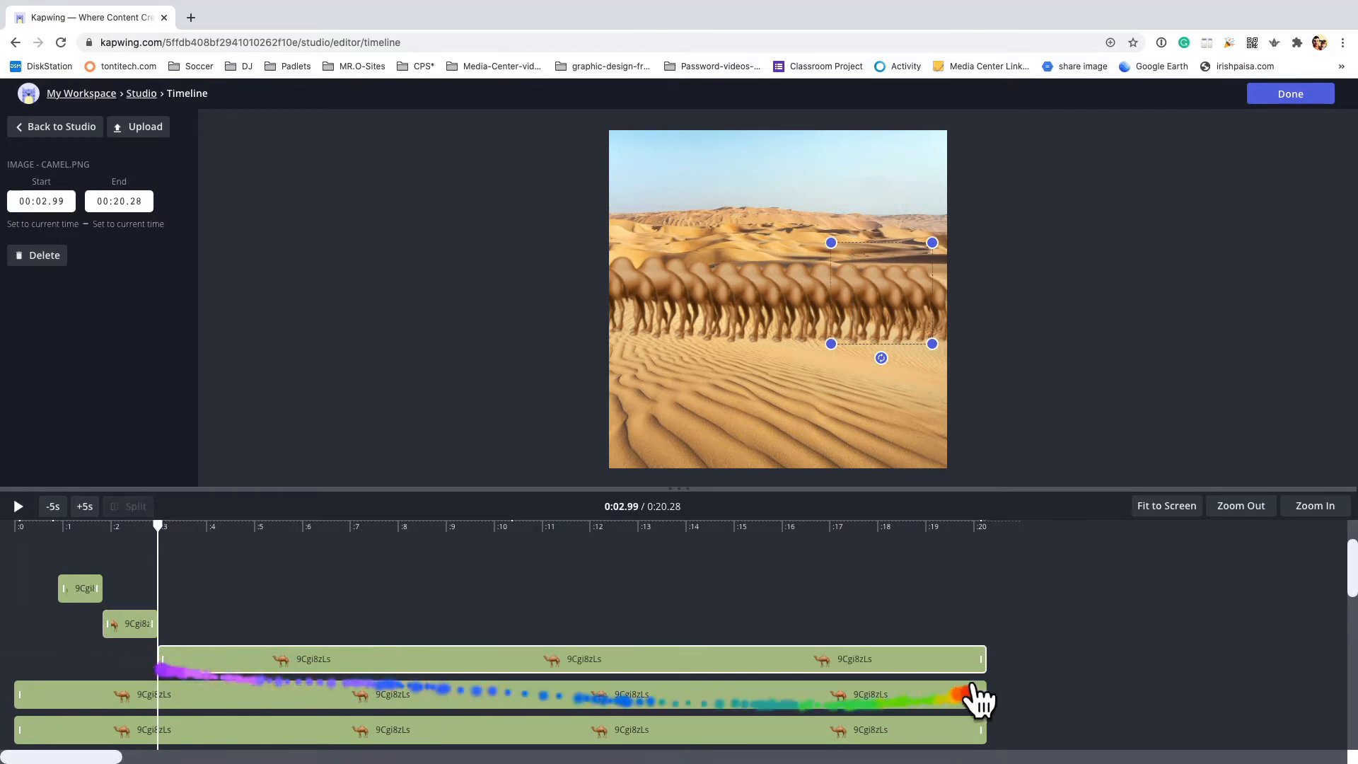
left_click_drag(981, 659, 207, 645)
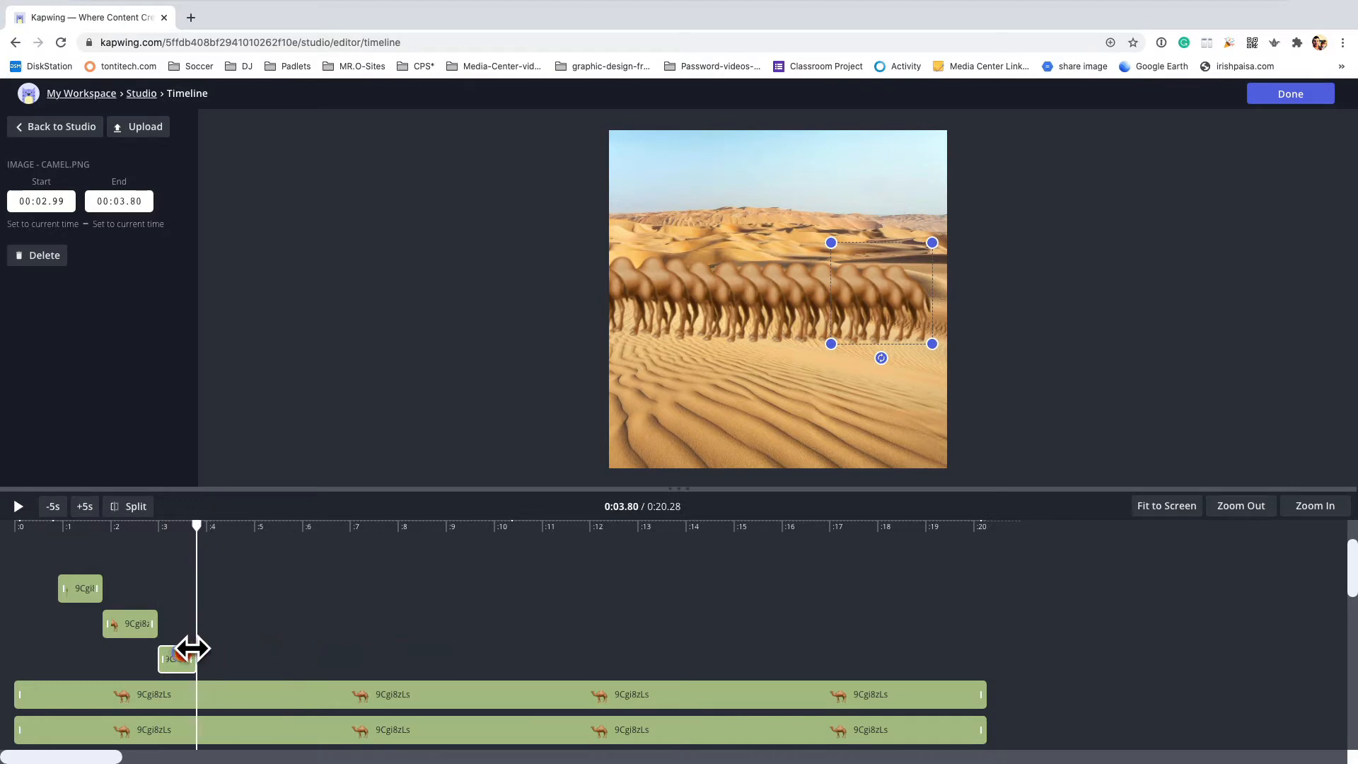
- Trim the fifth one-hump camel layer to about 3.82–4.84 seconds and the sixth to about 4.85–5.99 seconds
left_click(99, 692)
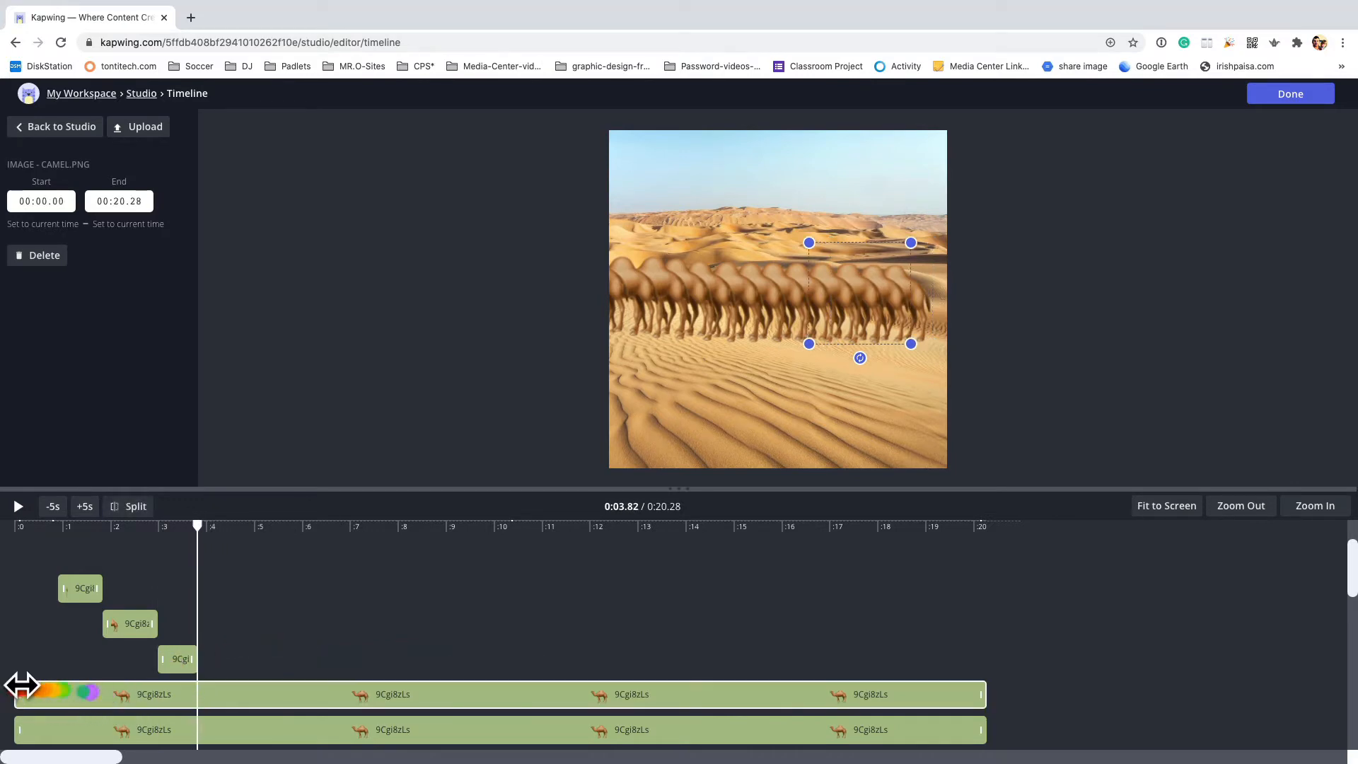
left_click_drag(23, 686, 199, 687)
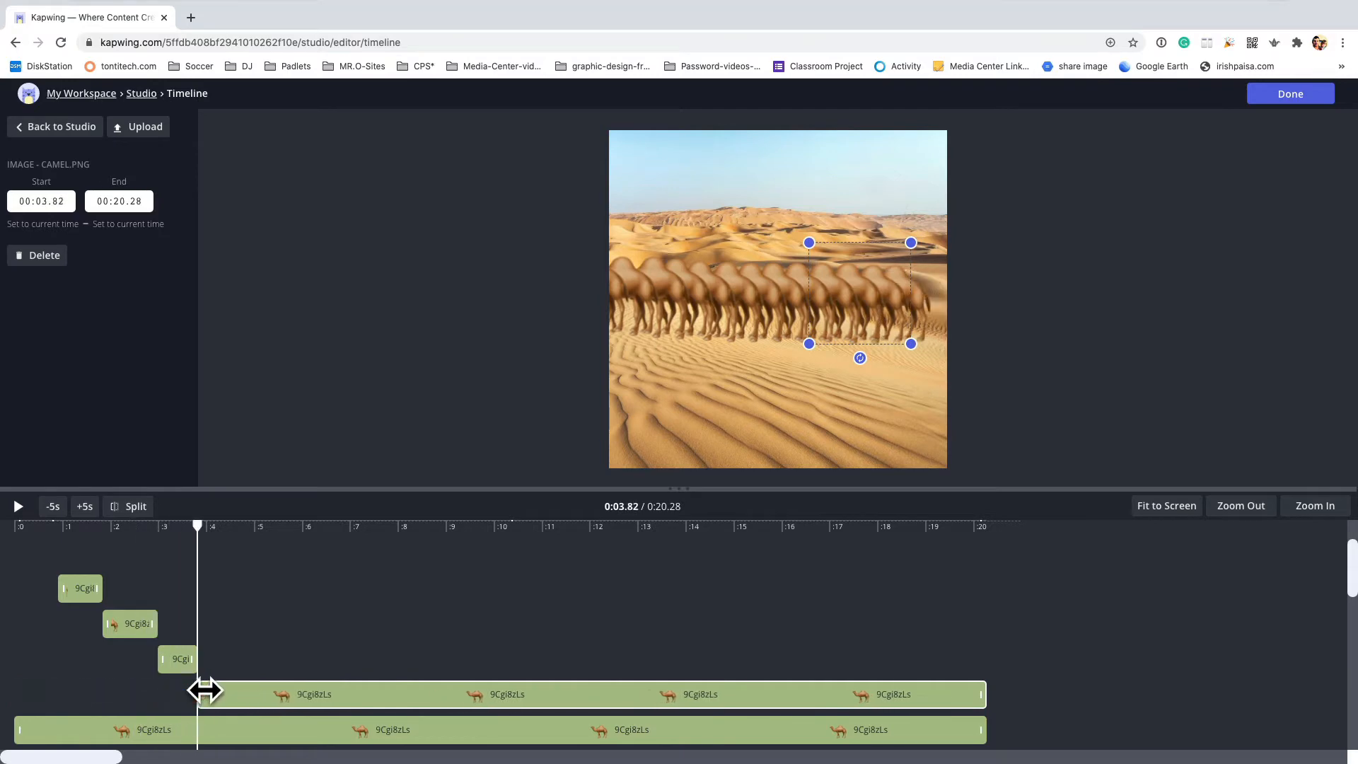
left_click_drag(981, 694, 249, 680)
scroll(256, 679, "down", 2)
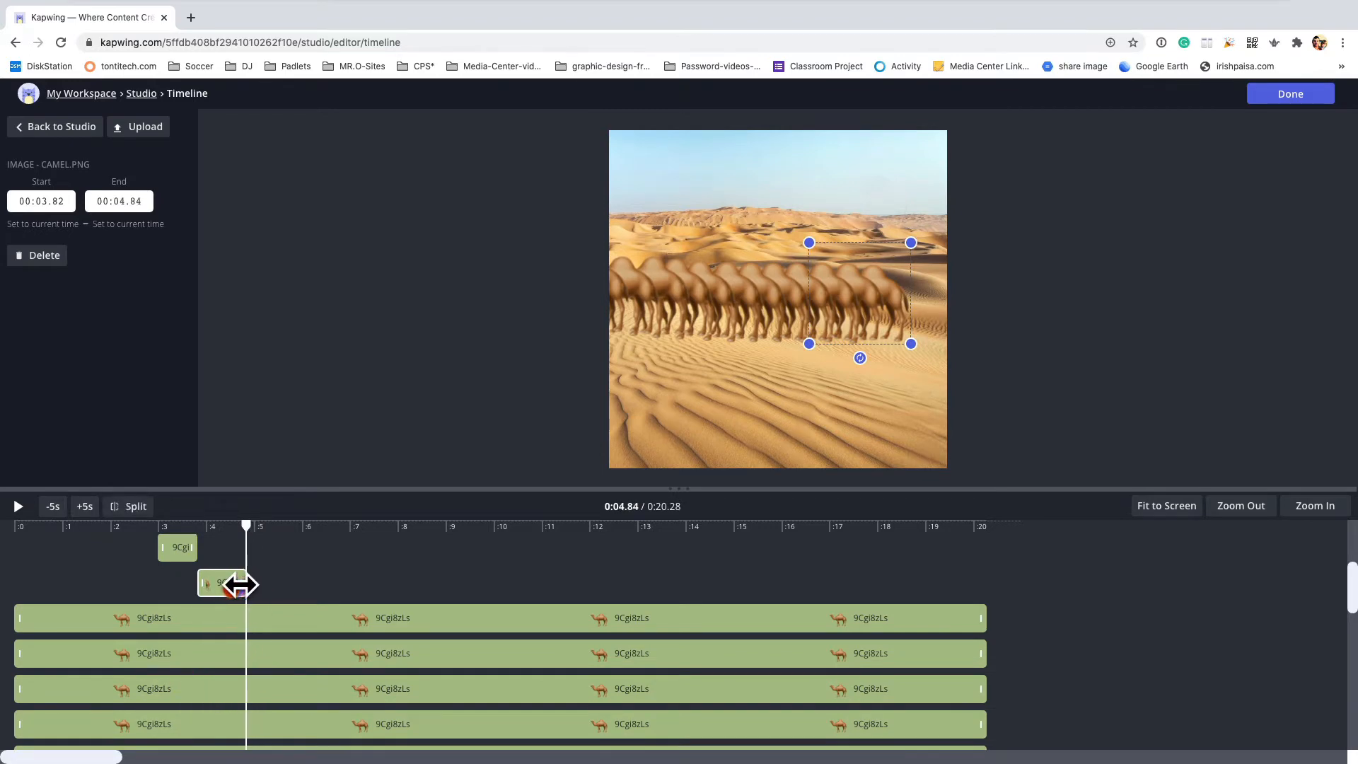
left_click(57, 623)
left_click_drag(22, 615, 249, 621)
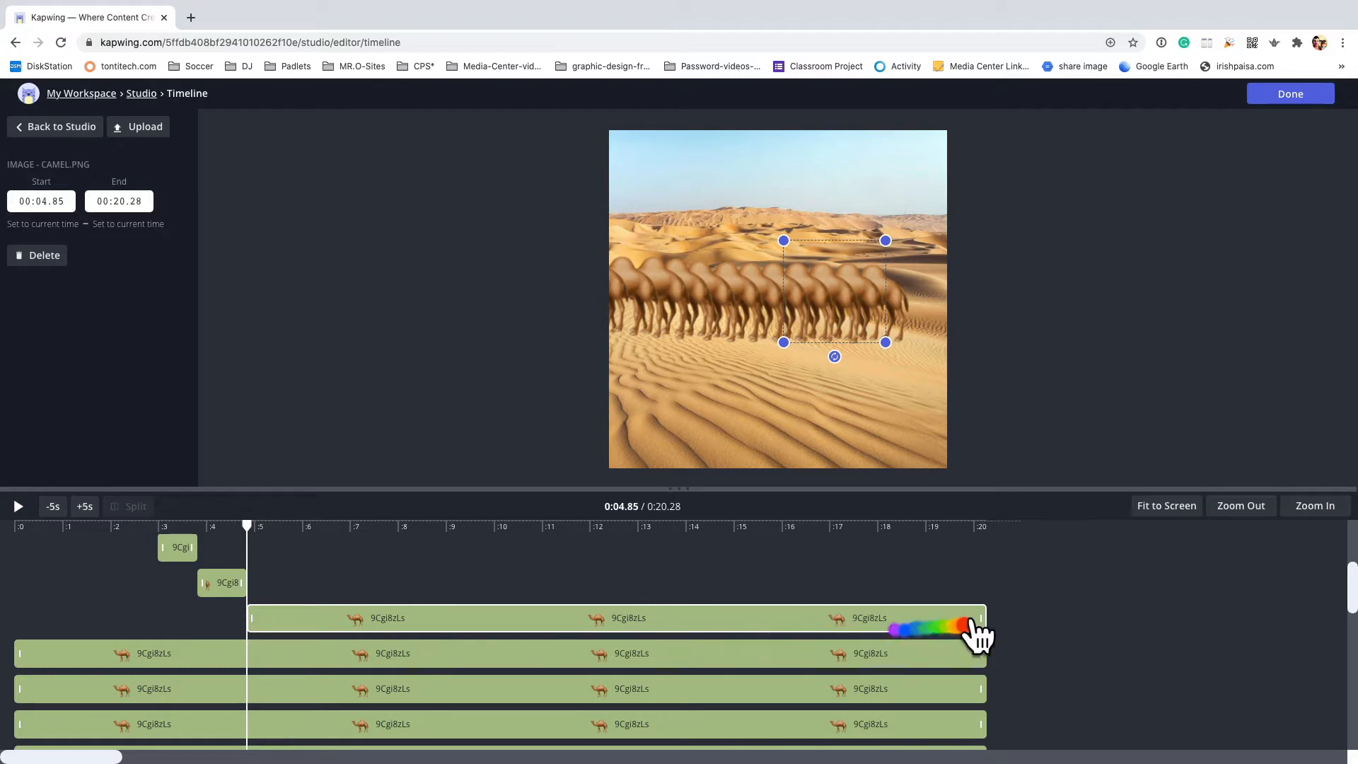
left_click_drag(982, 619, 297, 604)
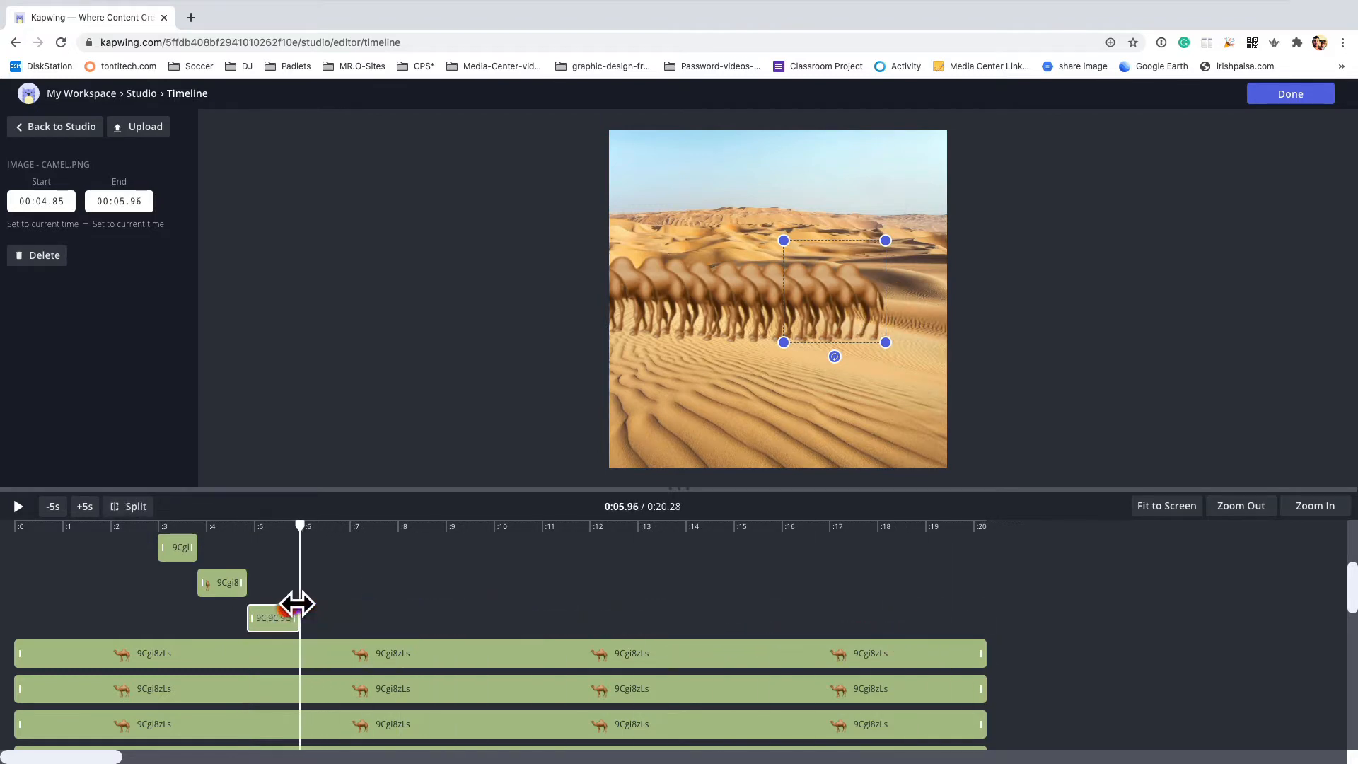
- Trim the seventh one-hump camel layer to about 5.99–7.01 seconds and the eighth to about 7.01–7.96 seconds
left_click(65, 648)
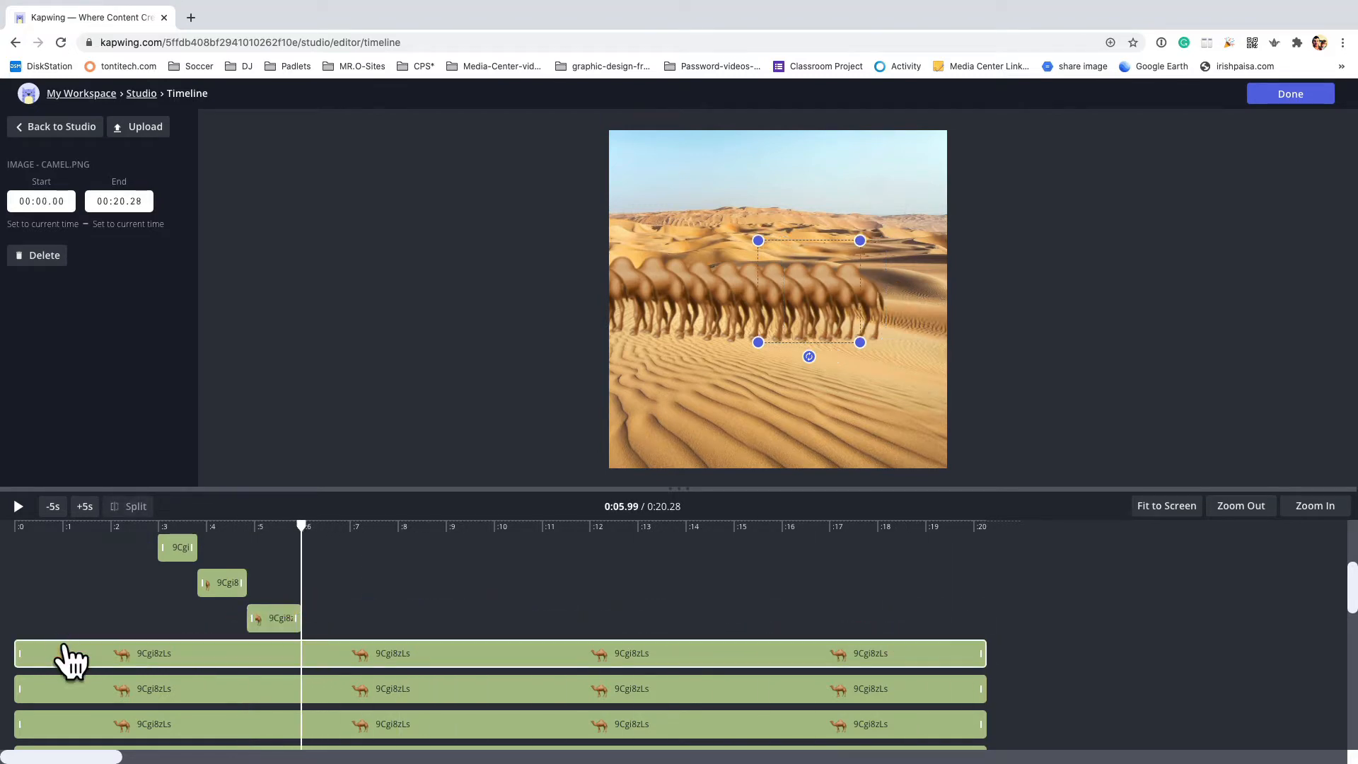
left_click_drag(22, 652, 304, 654)
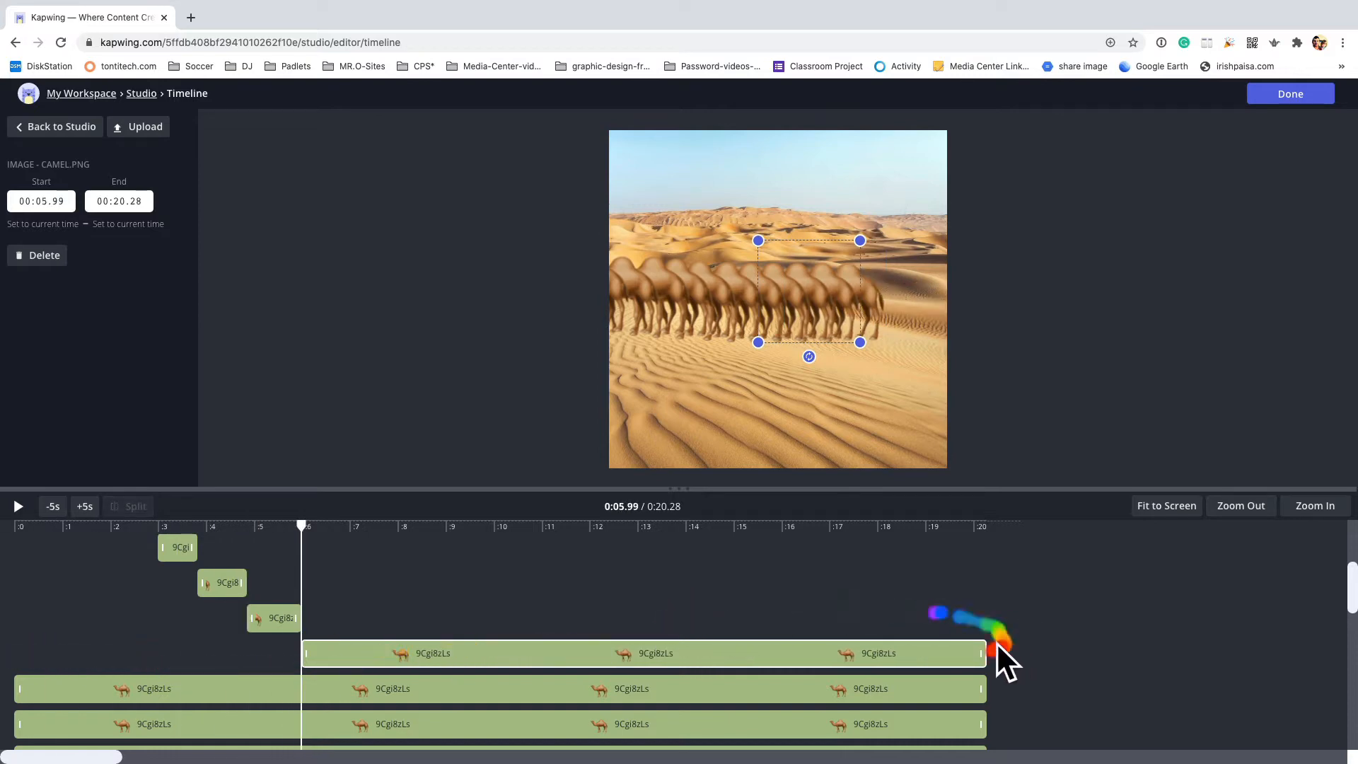
left_click_drag(987, 657, 360, 647)
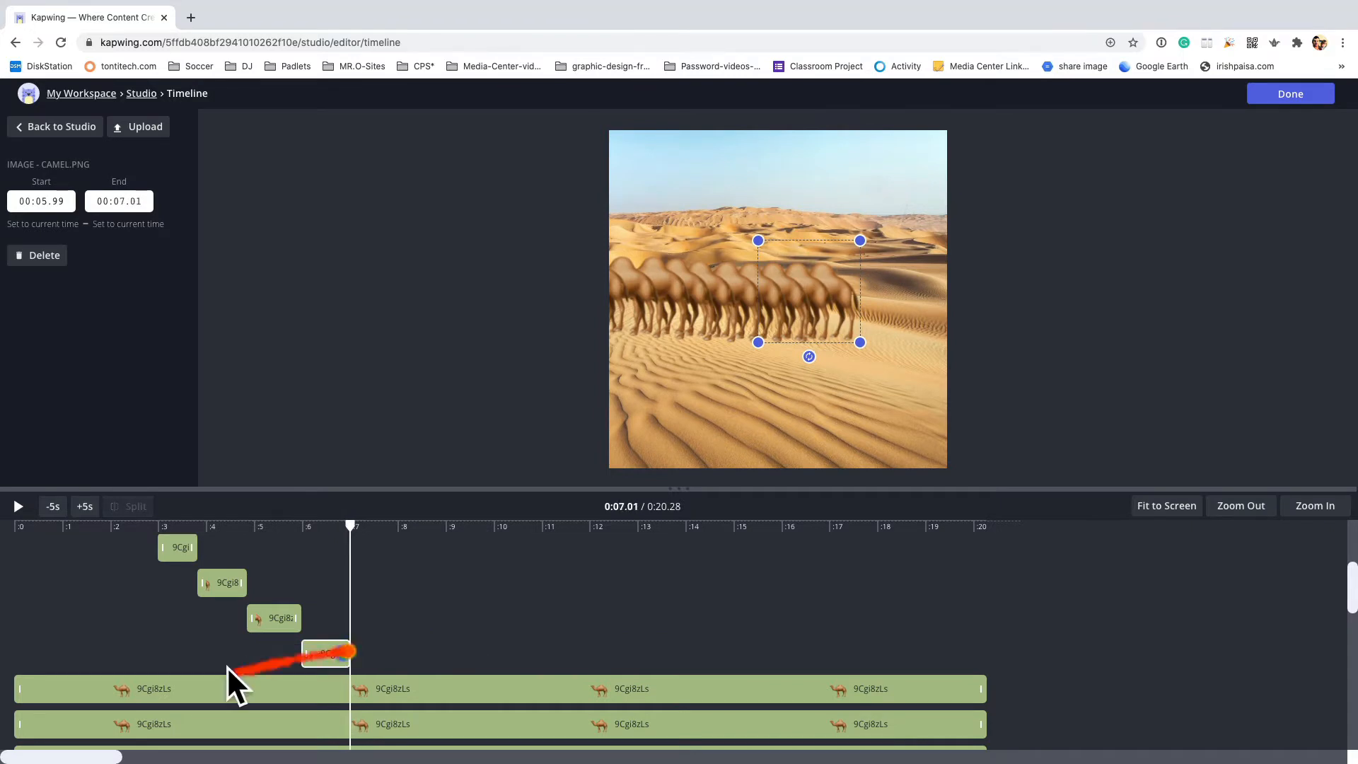
scroll(142, 689, "down", 3)
left_click(85, 587)
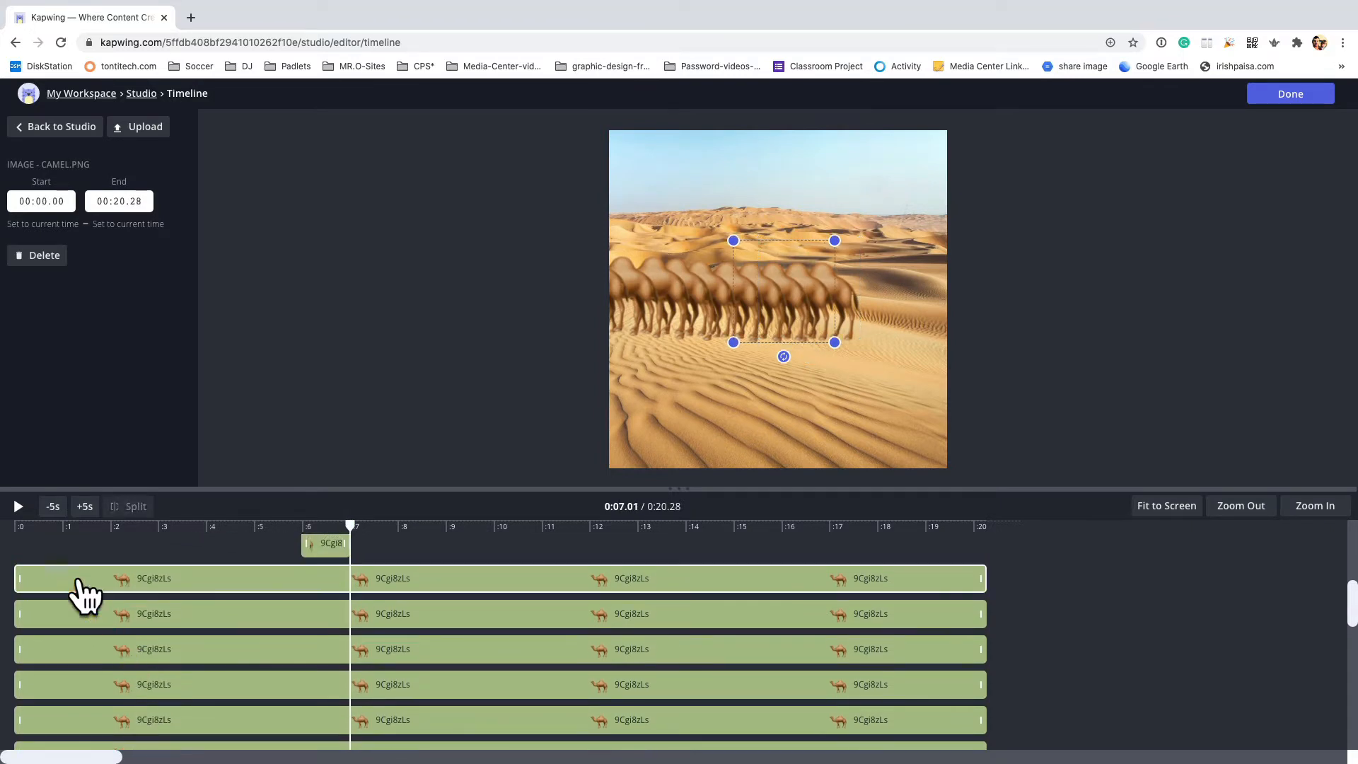
left_click_drag(24, 576, 364, 627)
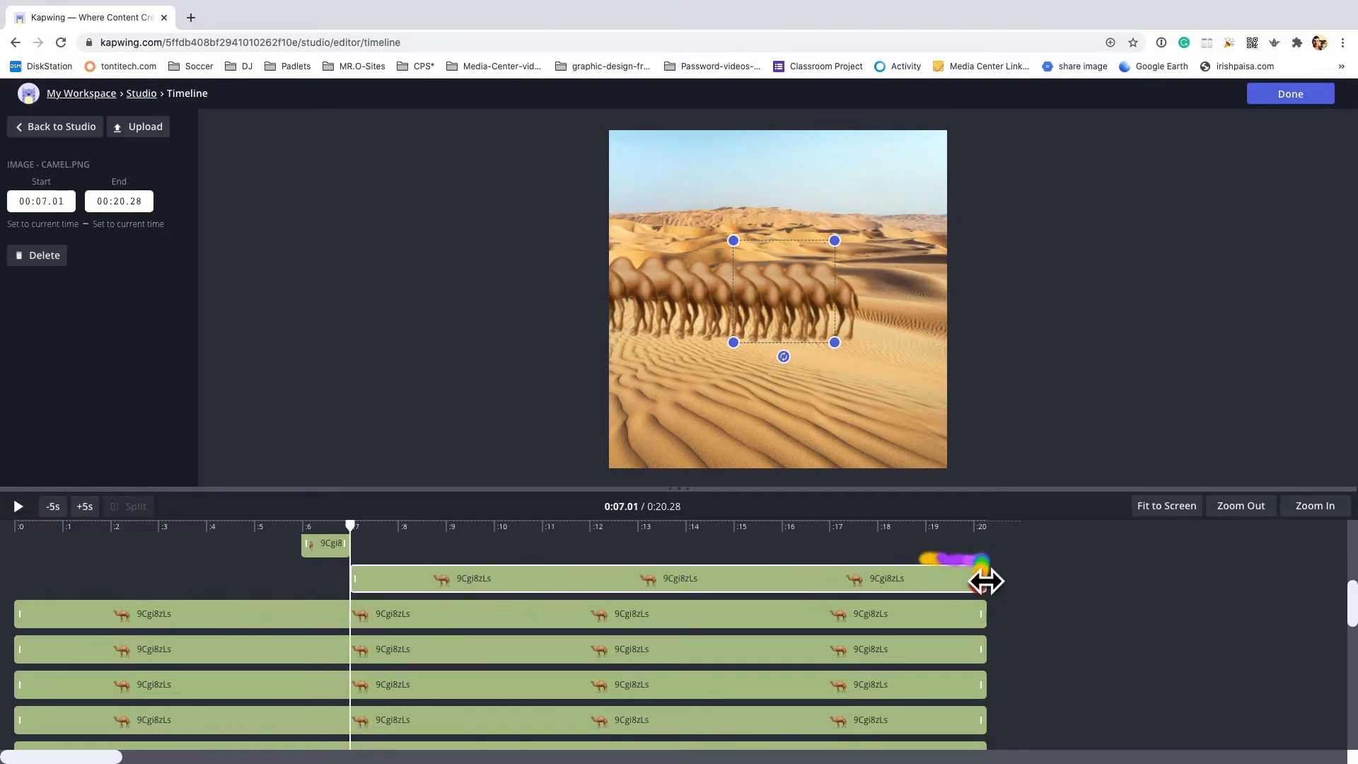
left_click_drag(983, 579, 403, 605)
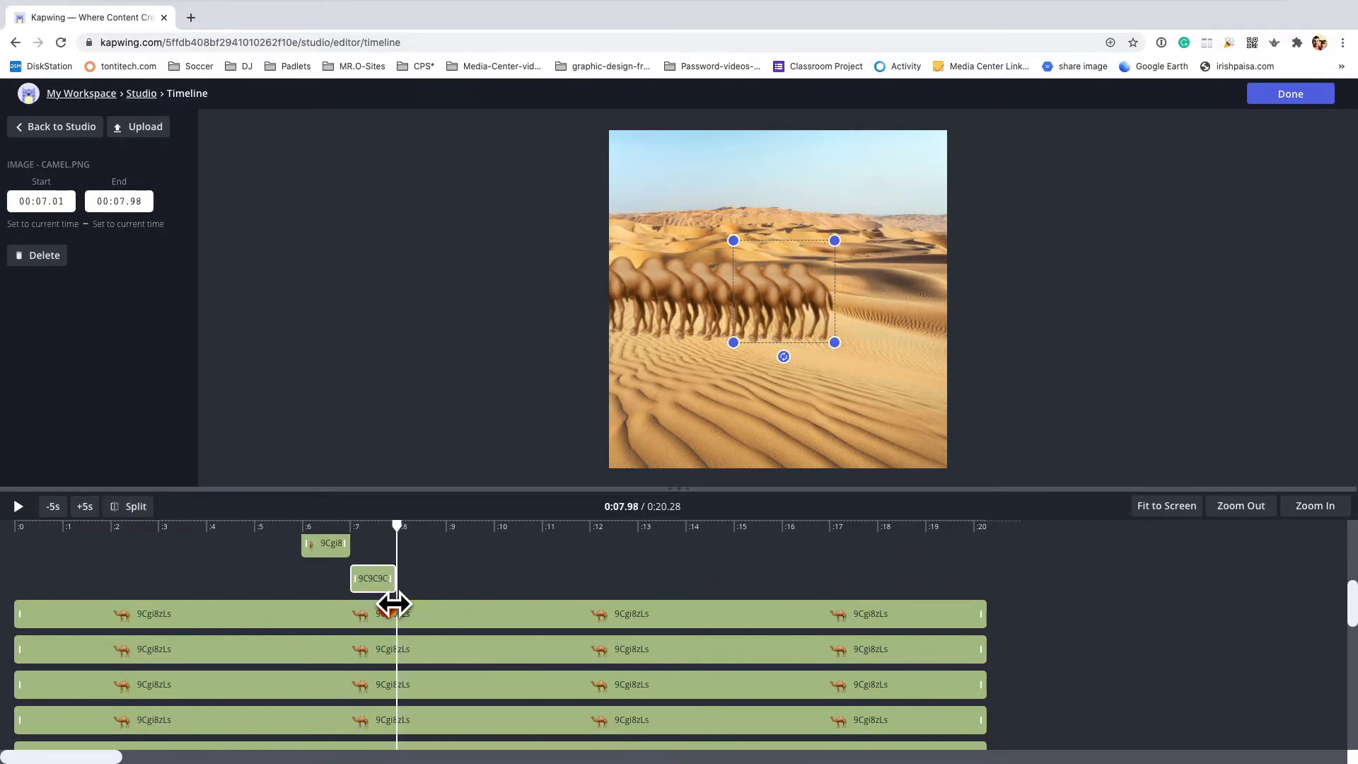
- Trim the ninth one-hump camel layer to about 7.96–8.61 seconds and the tenth to about 8.61–9.19 seconds
left_click(19, 613)
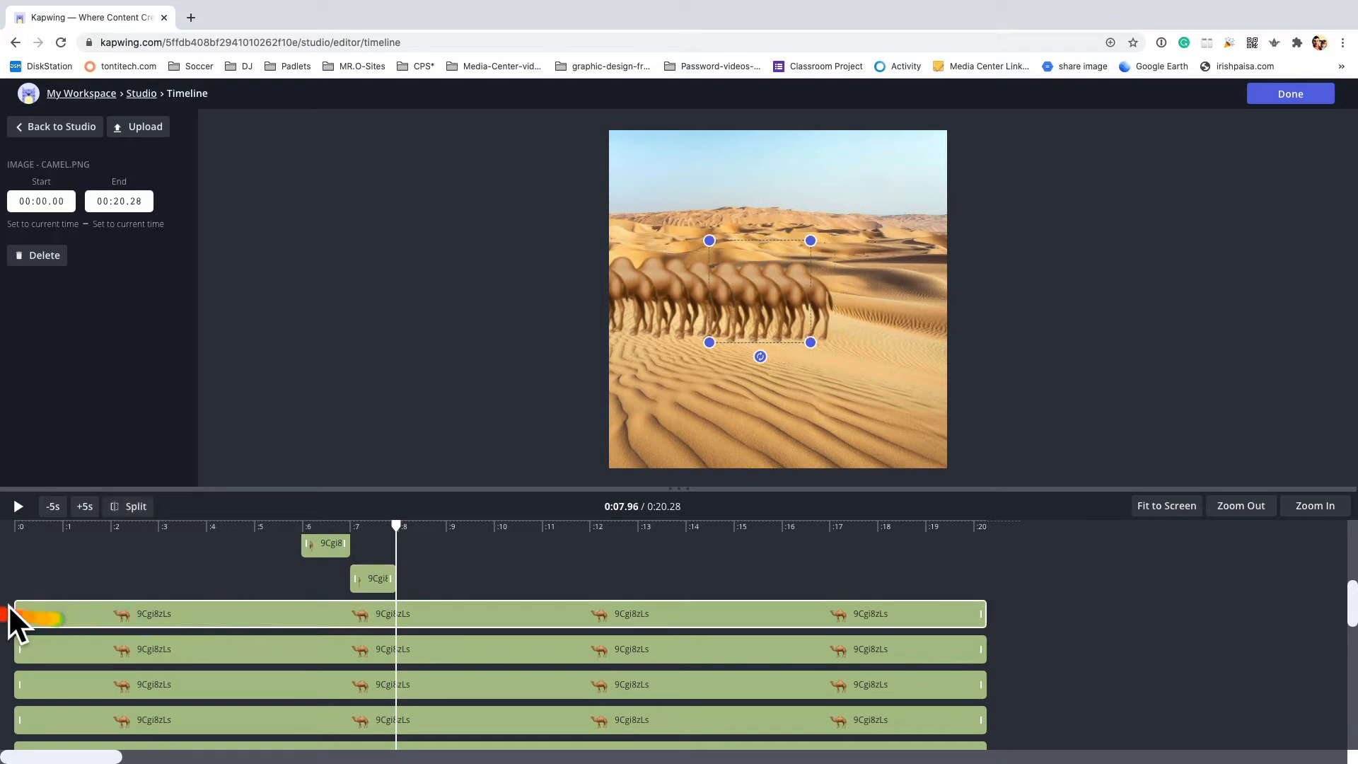
left_click_drag(19, 614, 389, 610)
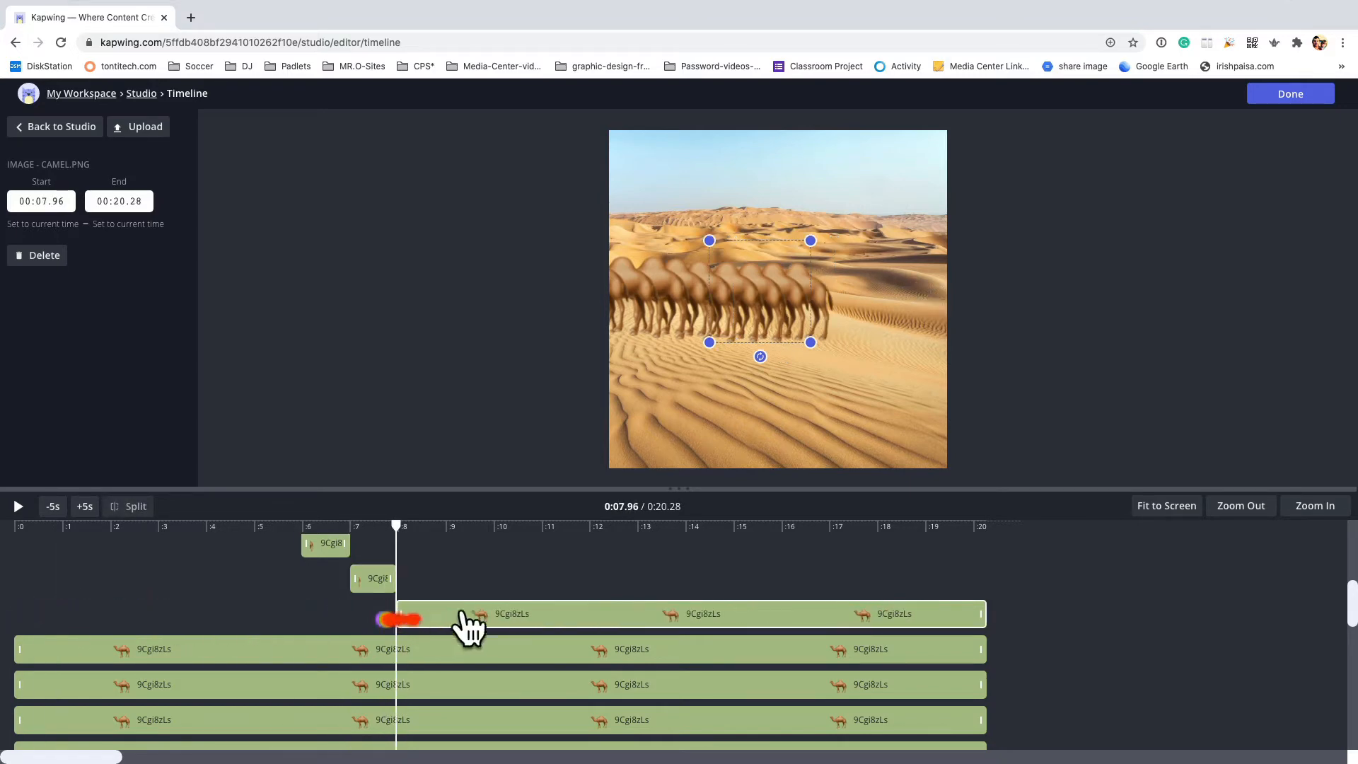
left_click_drag(980, 614, 420, 600)
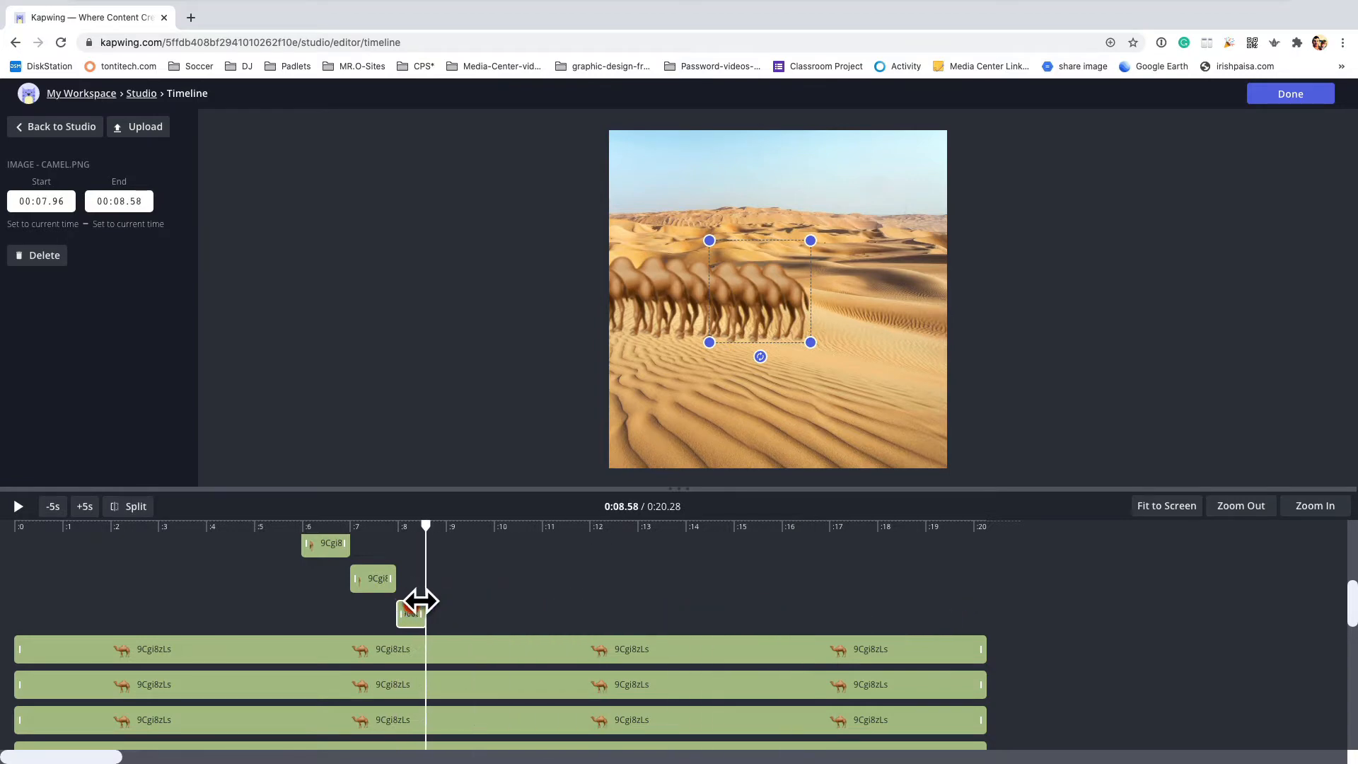
left_click(315, 658)
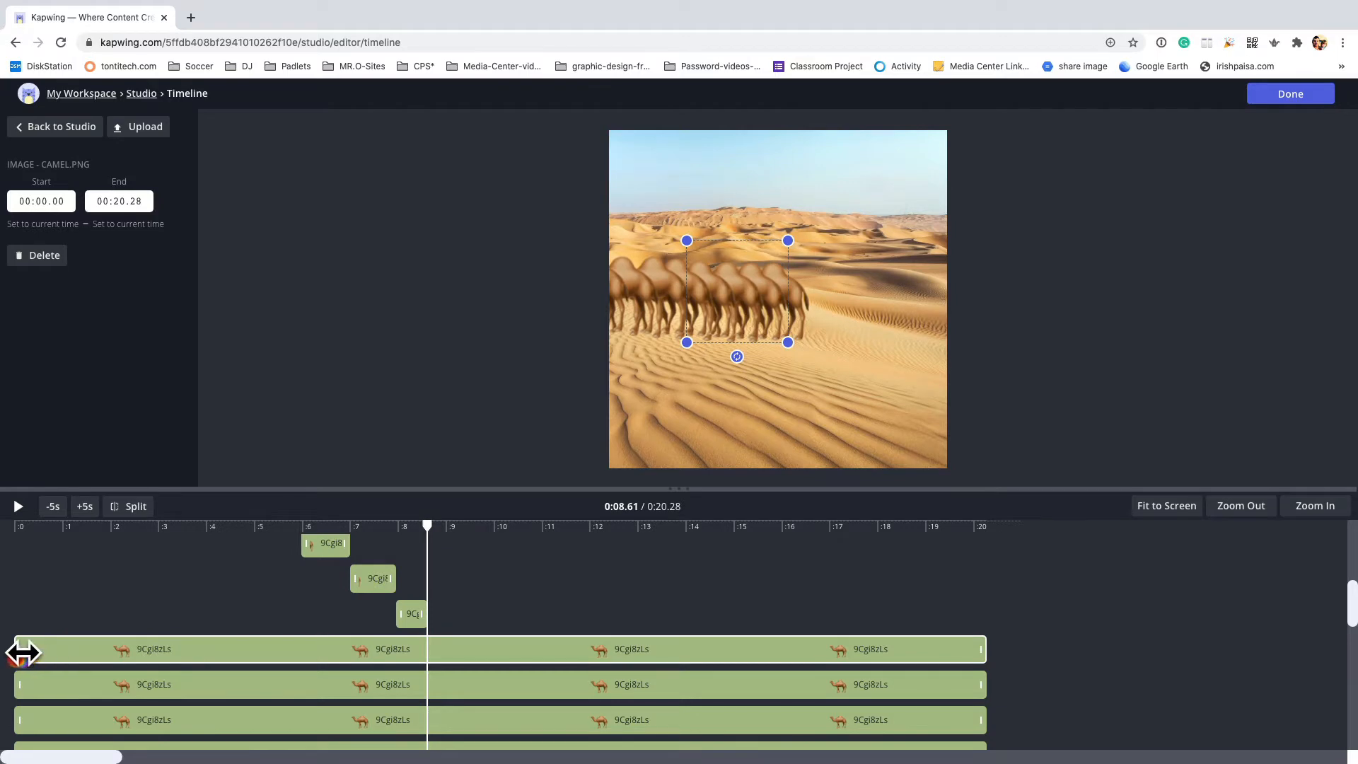
left_click_drag(23, 651, 427, 669)
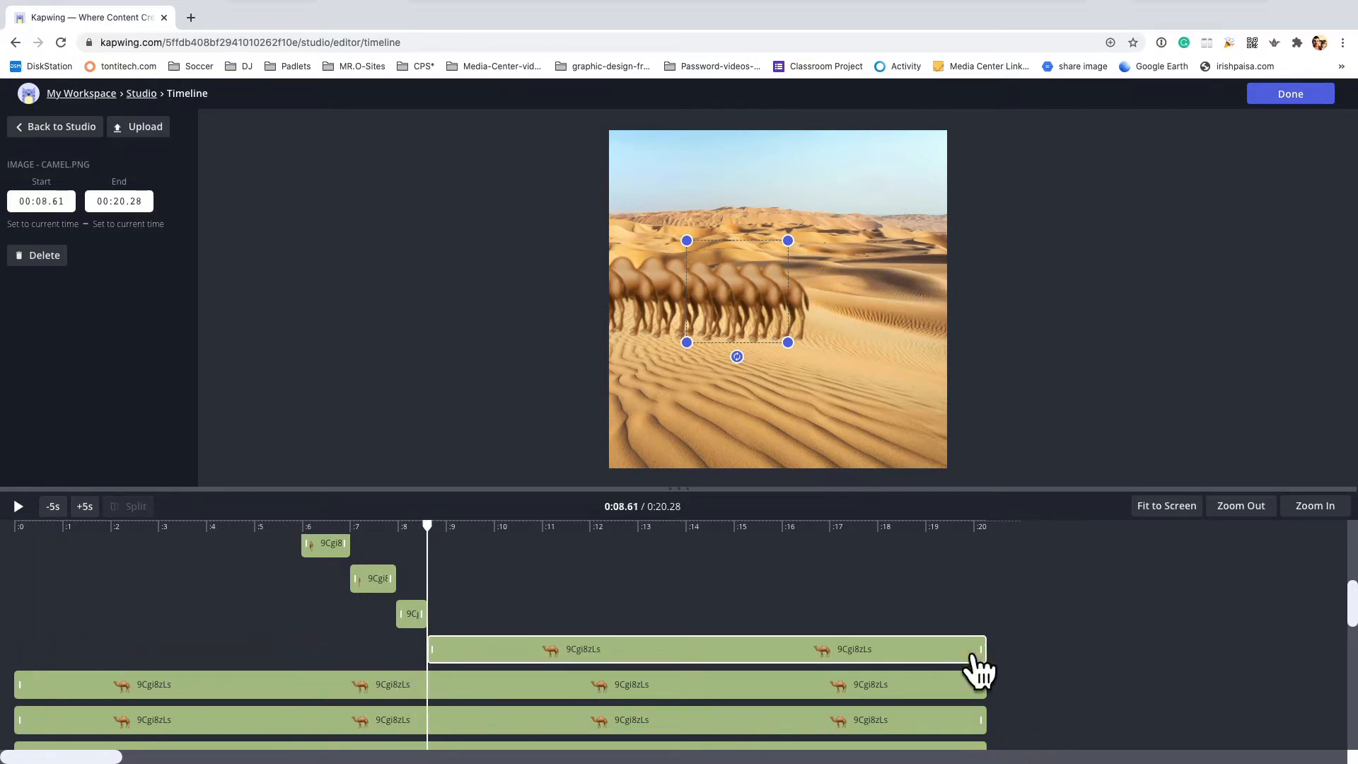
left_click_drag(983, 654, 463, 651)
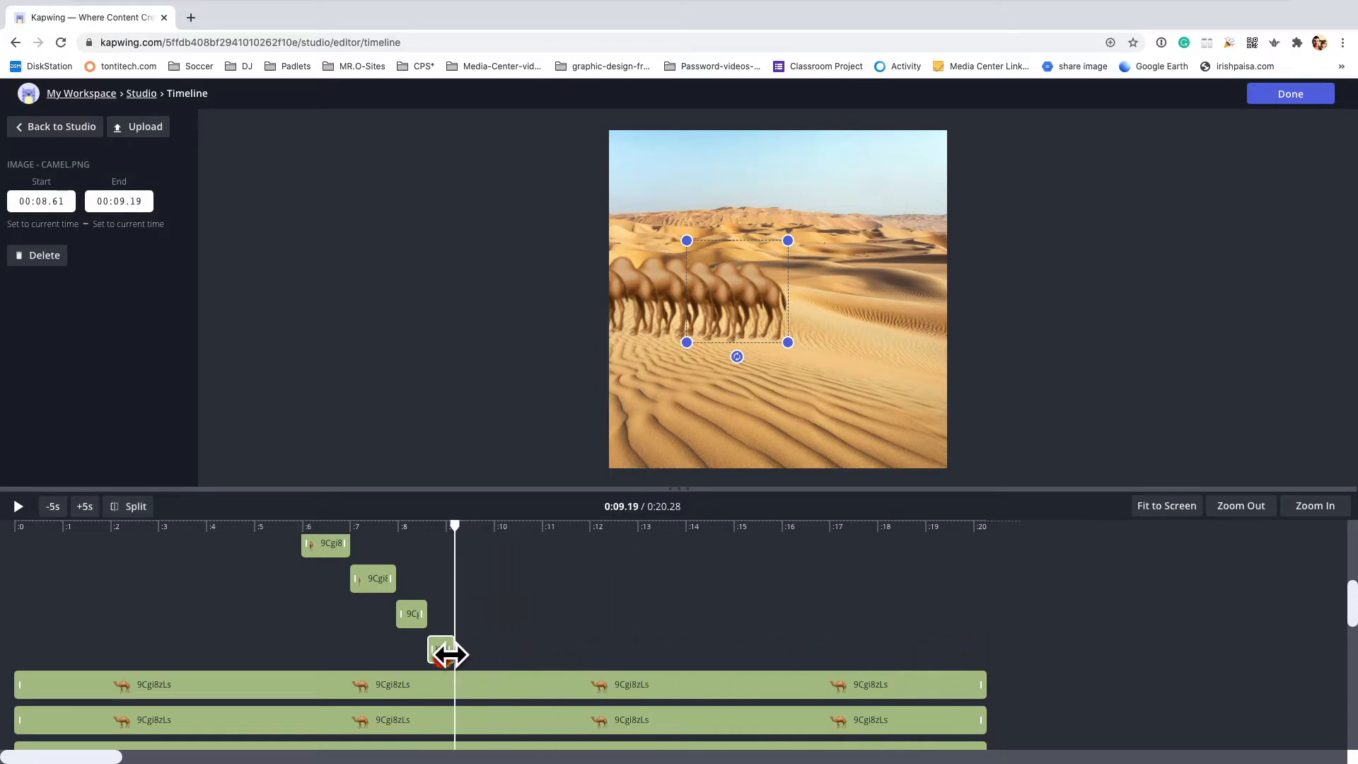
- Trim the eleventh one-hump camel layer to about 9.19–9.69 seconds and the twelfth to about 9.69–10.28 seconds
left_click(345, 694)
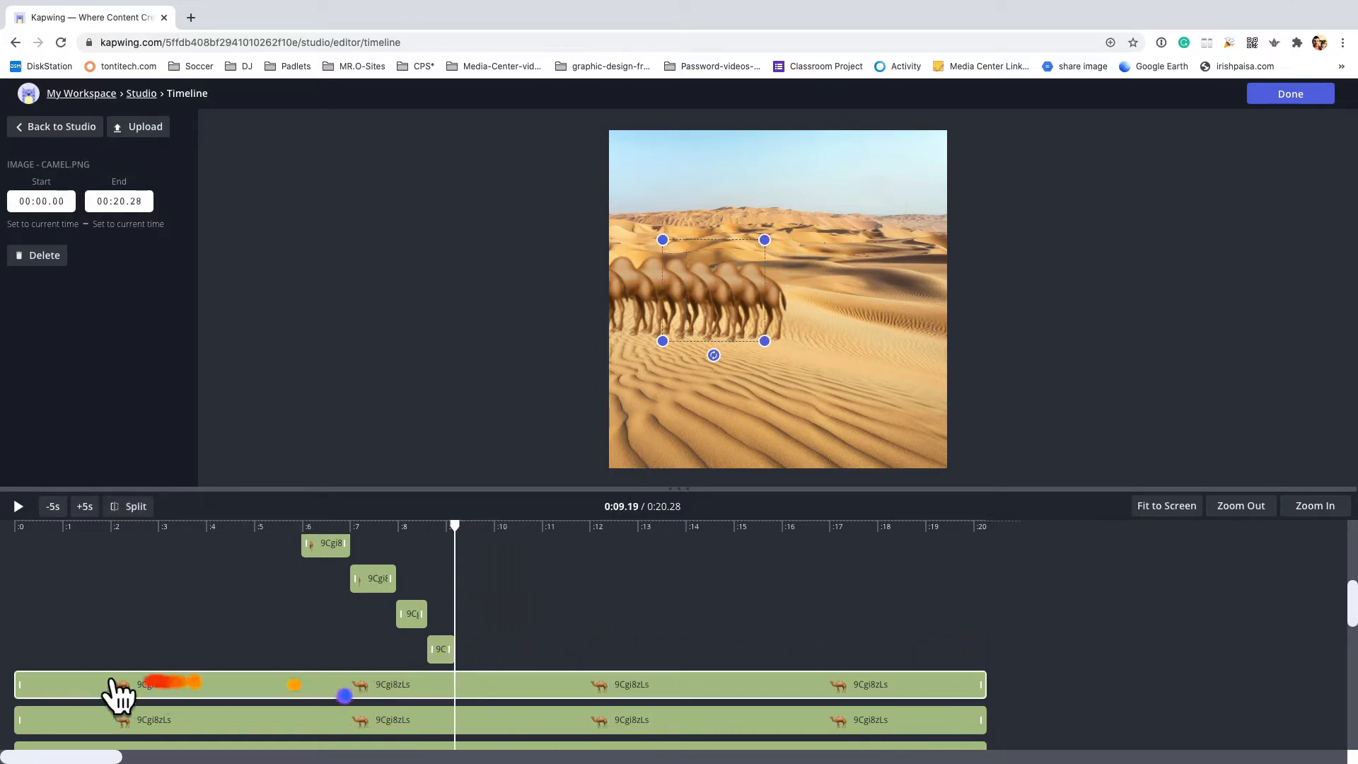
left_click_drag(21, 684, 455, 686)
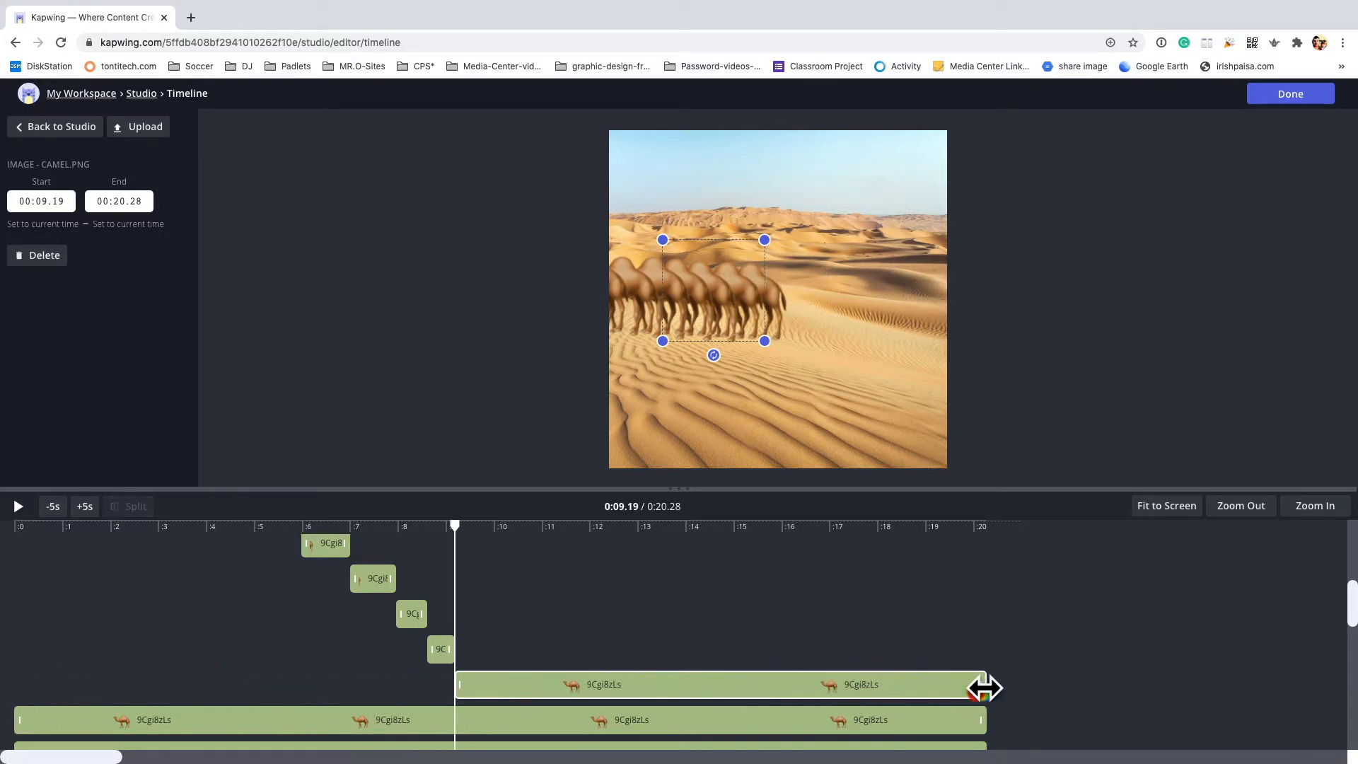
left_click_drag(984, 688, 487, 680)
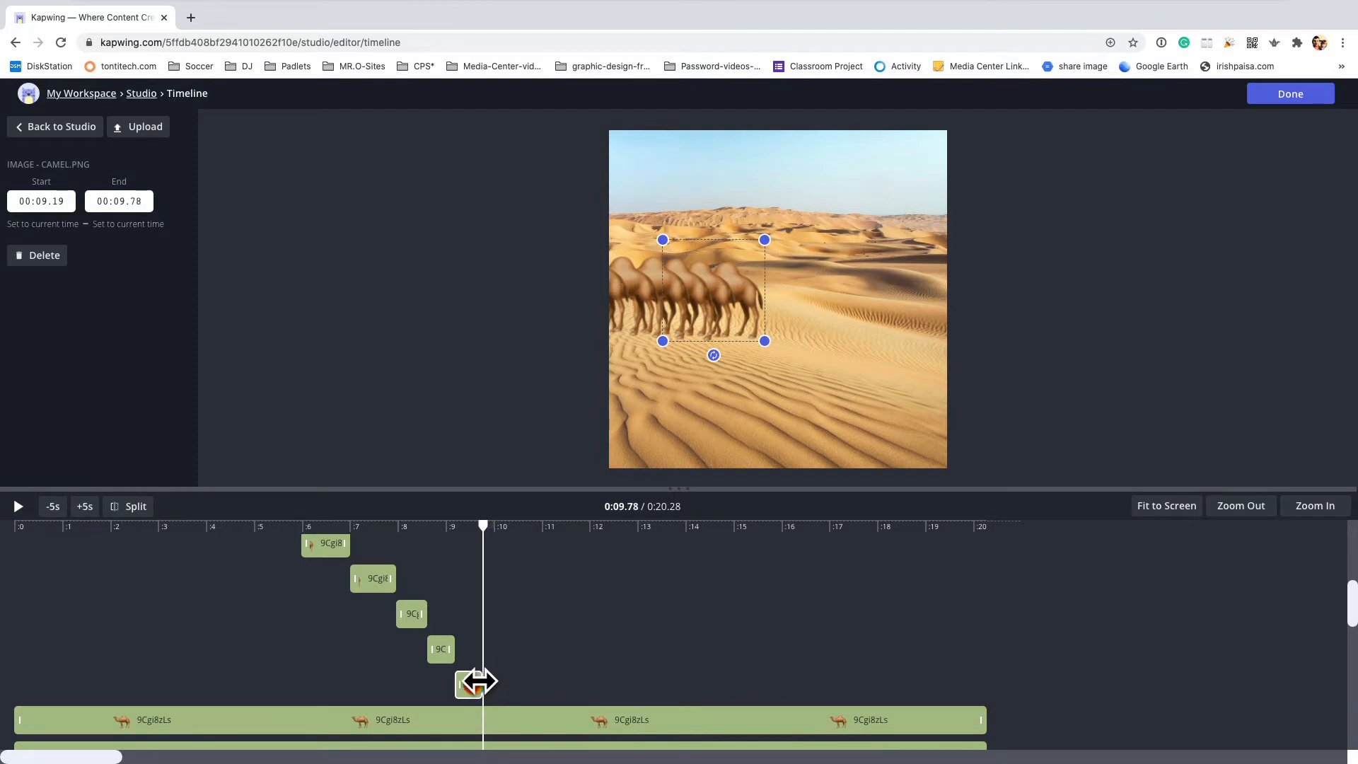
scroll(531, 672, "down", 3)
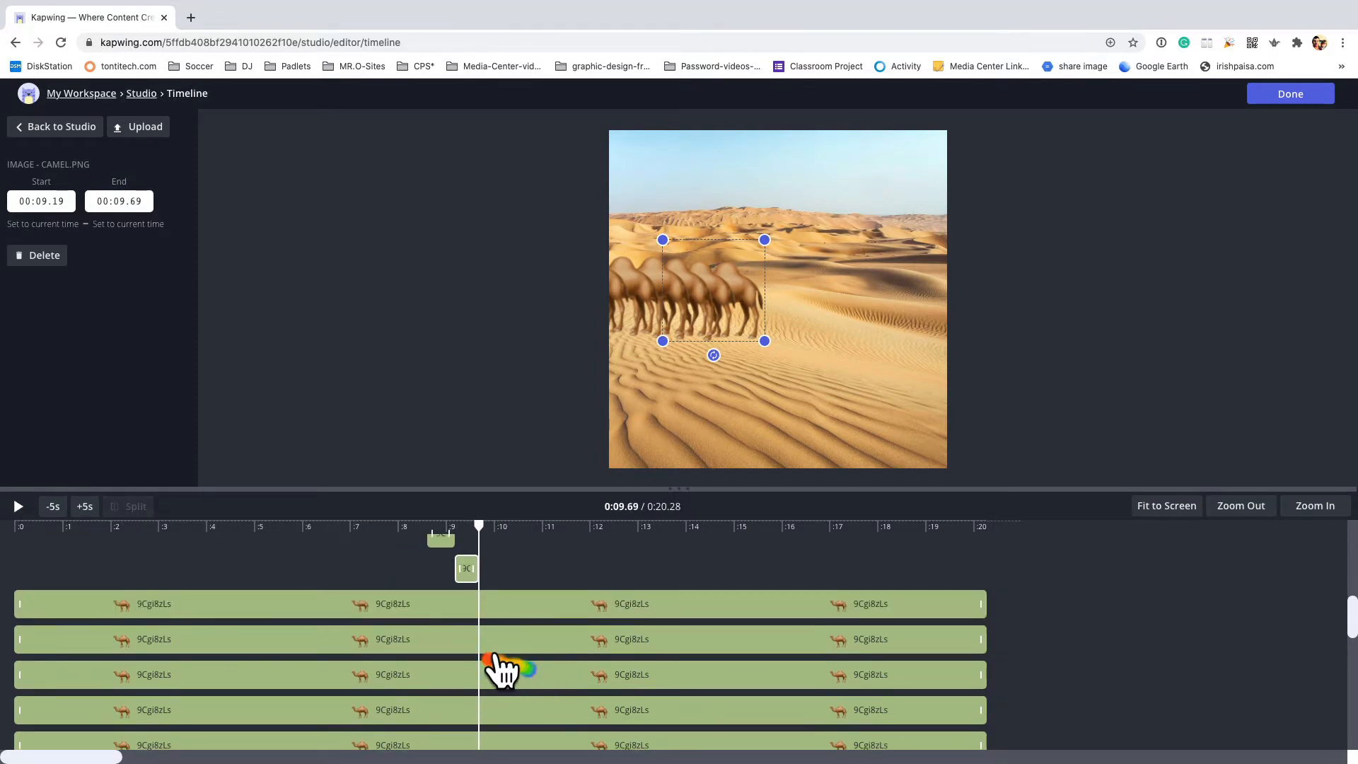
left_click(333, 601)
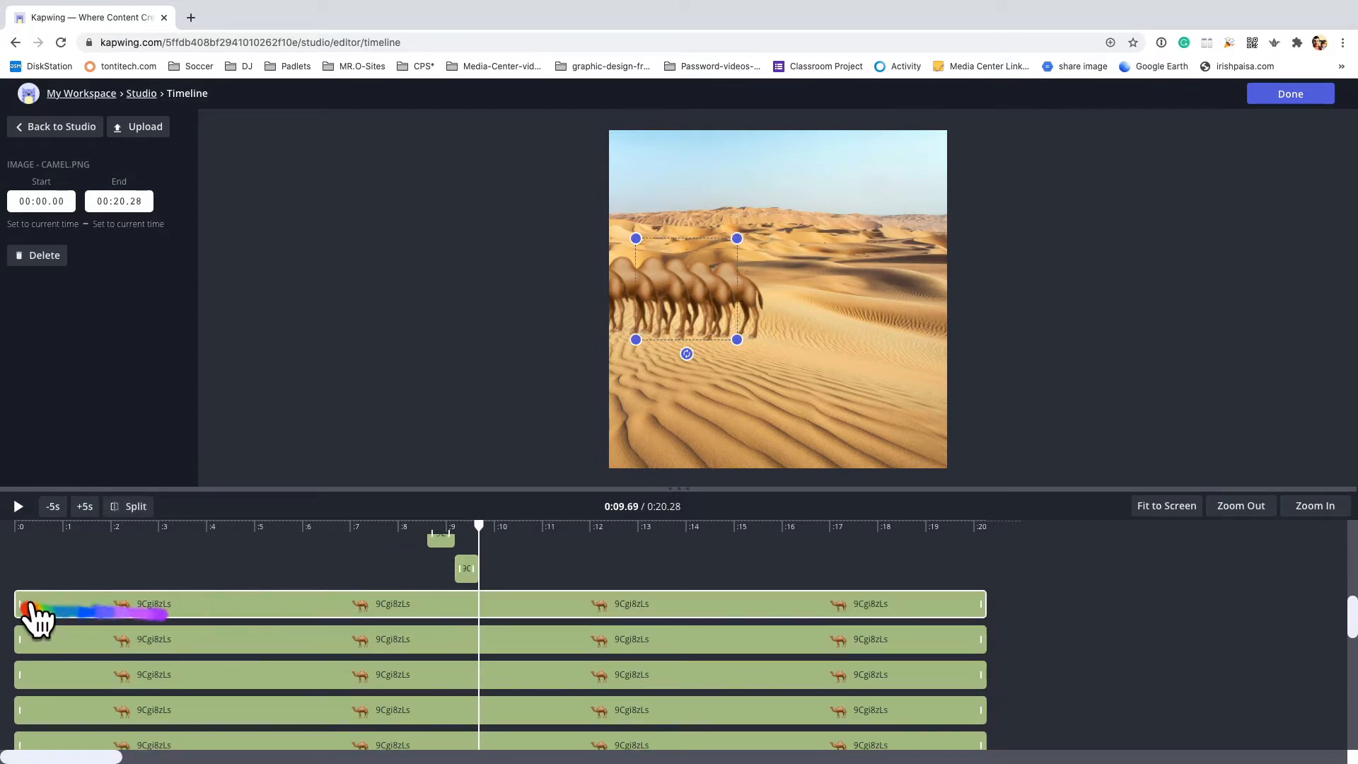
left_click_drag(27, 610, 482, 622)
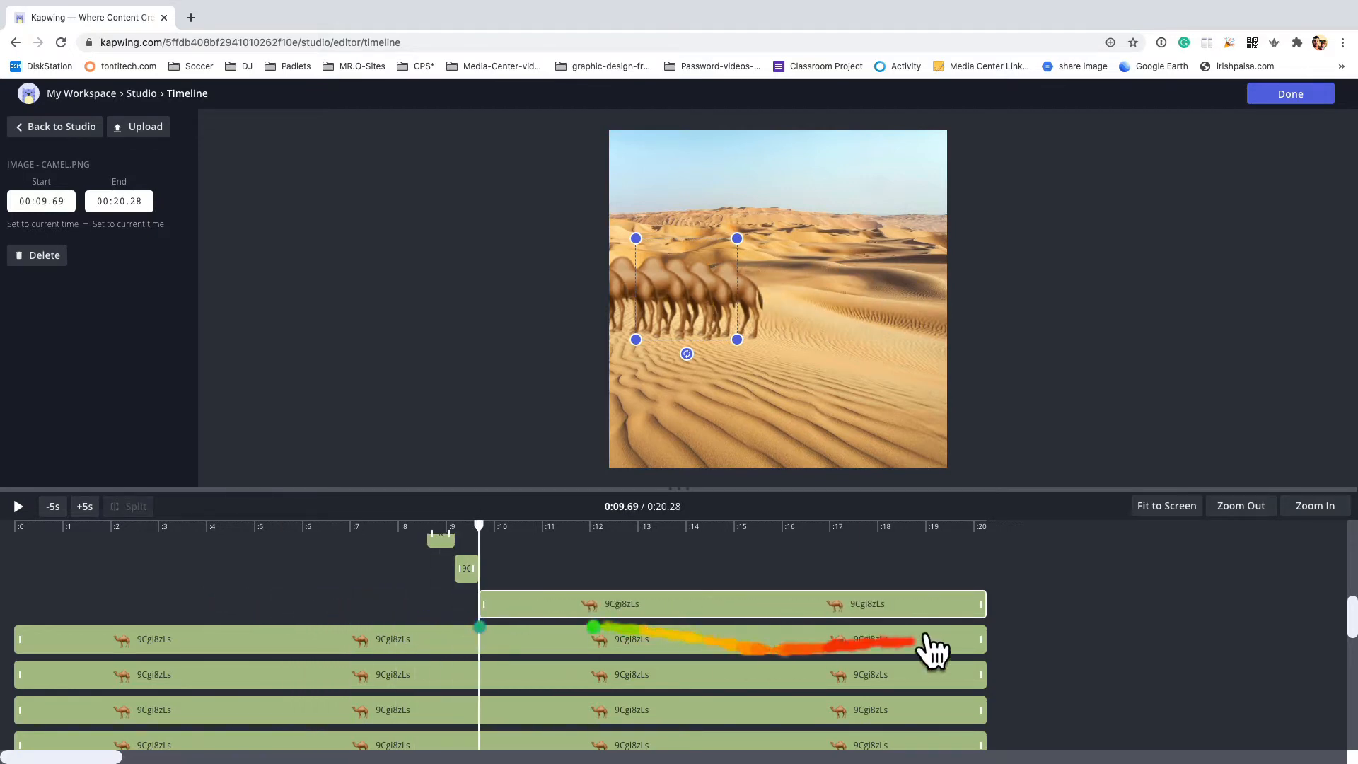
left_click_drag(982, 606, 501, 607)
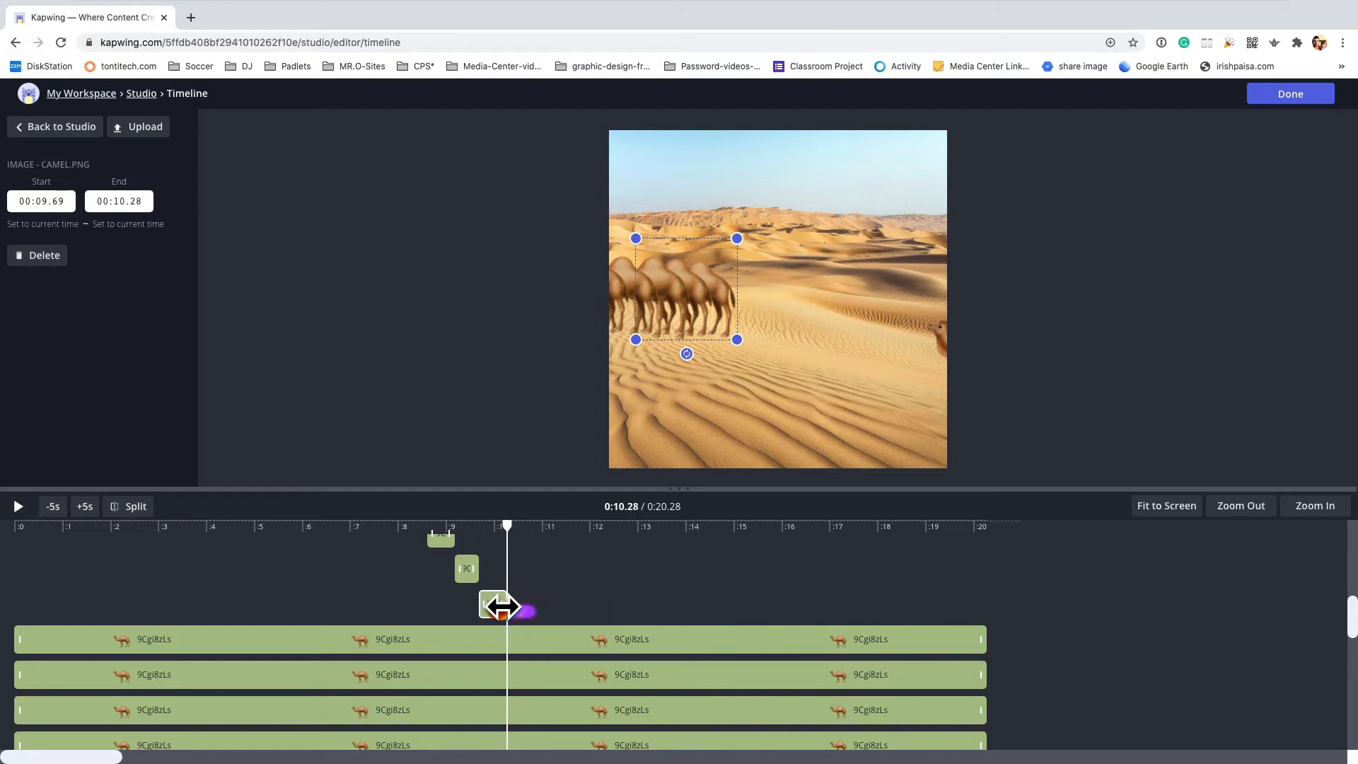
- Trim the thirteenth one-hump camel layer to about 10.28–10.65 seconds and the fourteenth to about 10.65–11.02 seconds
left_click(230, 642)
left_click_drag(25, 640, 979, 640)
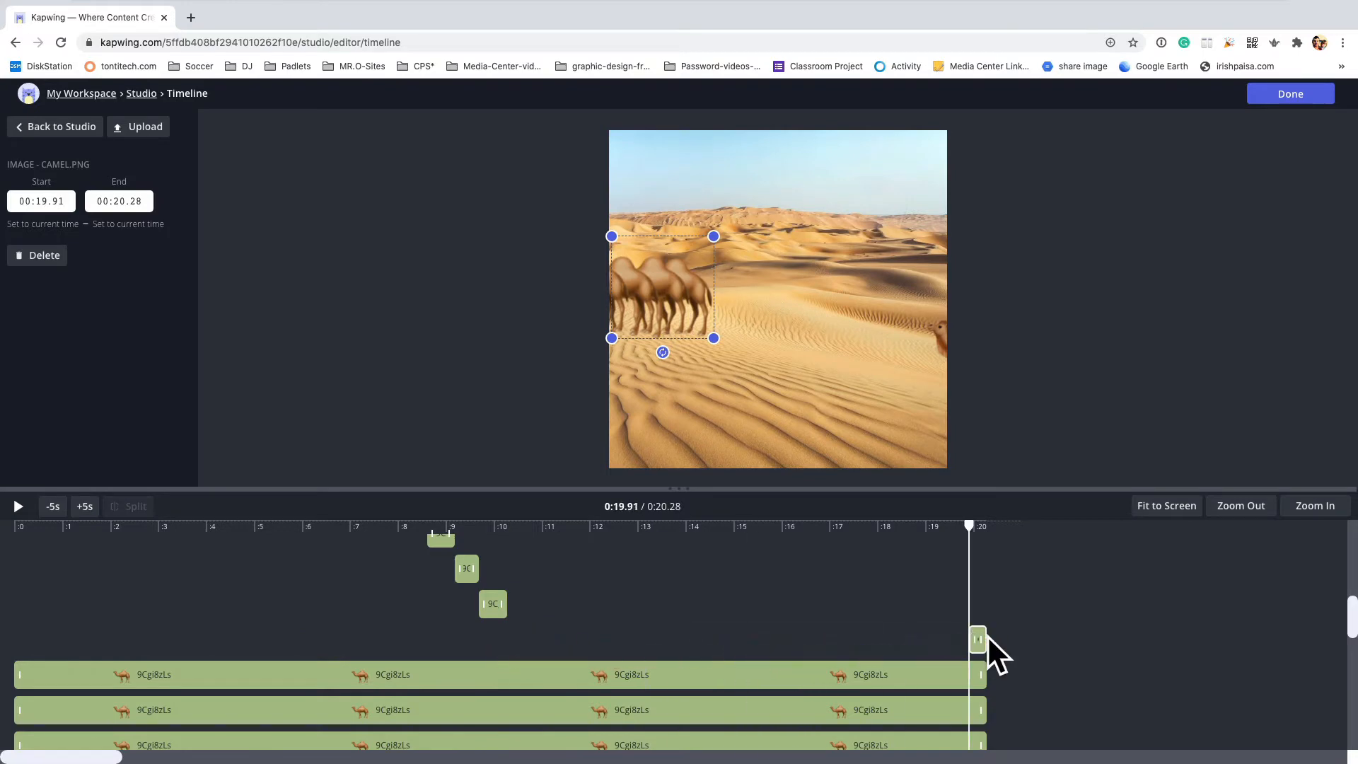
left_click(987, 591)
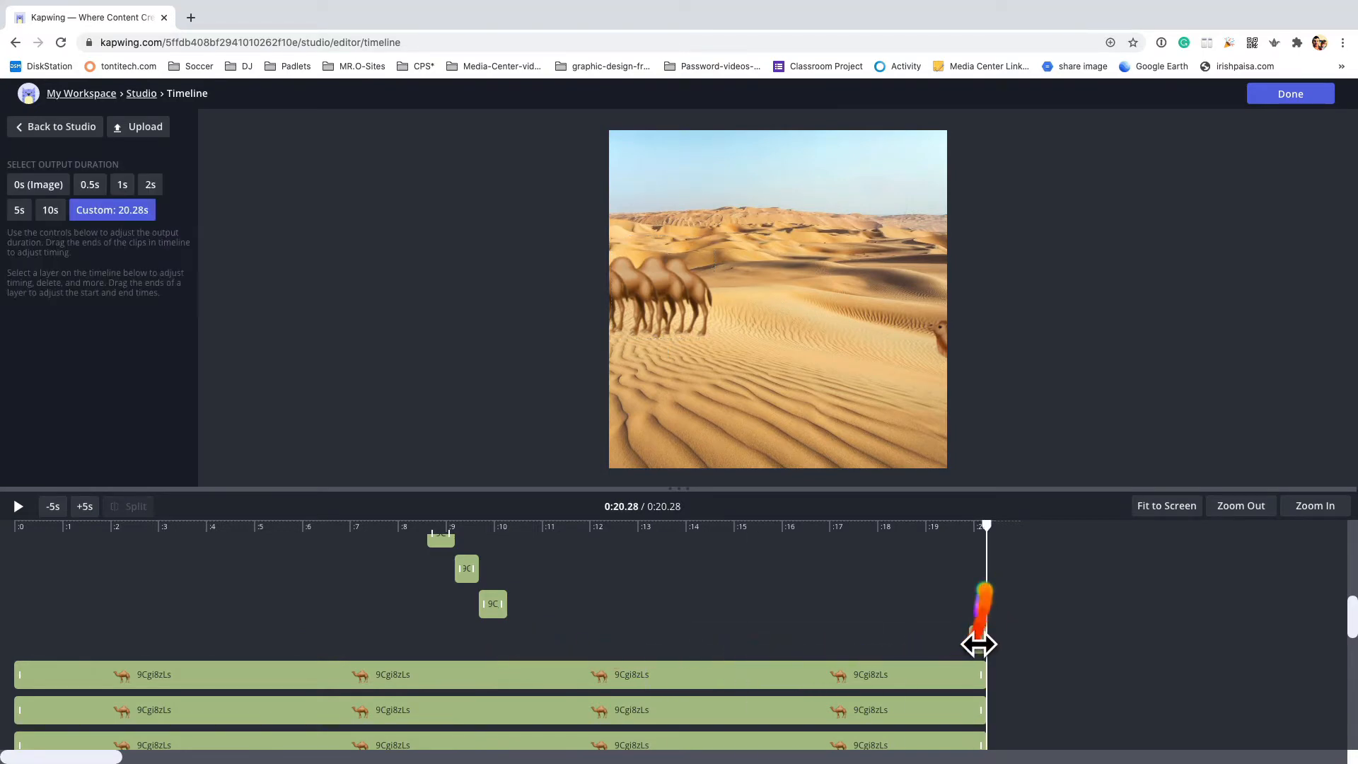
left_click_drag(978, 641, 532, 638)
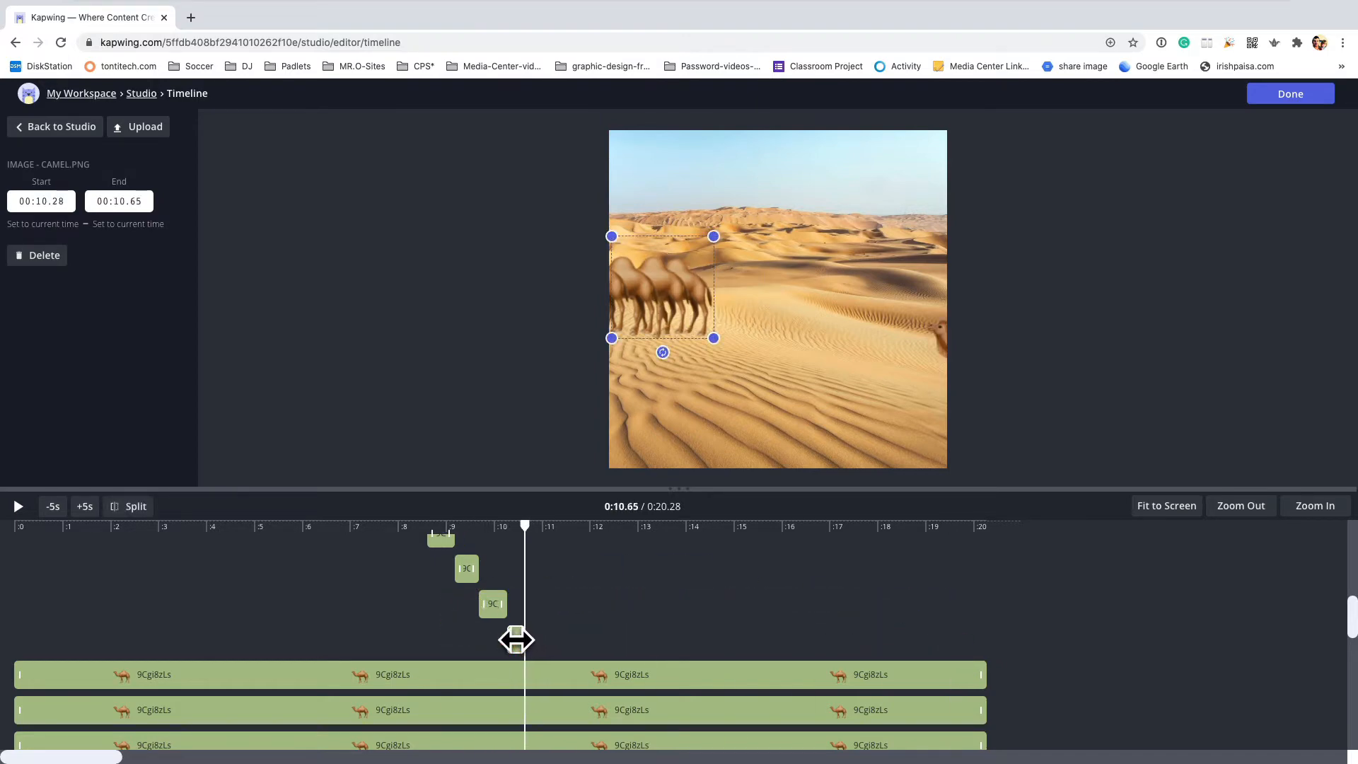
left_click(254, 675)
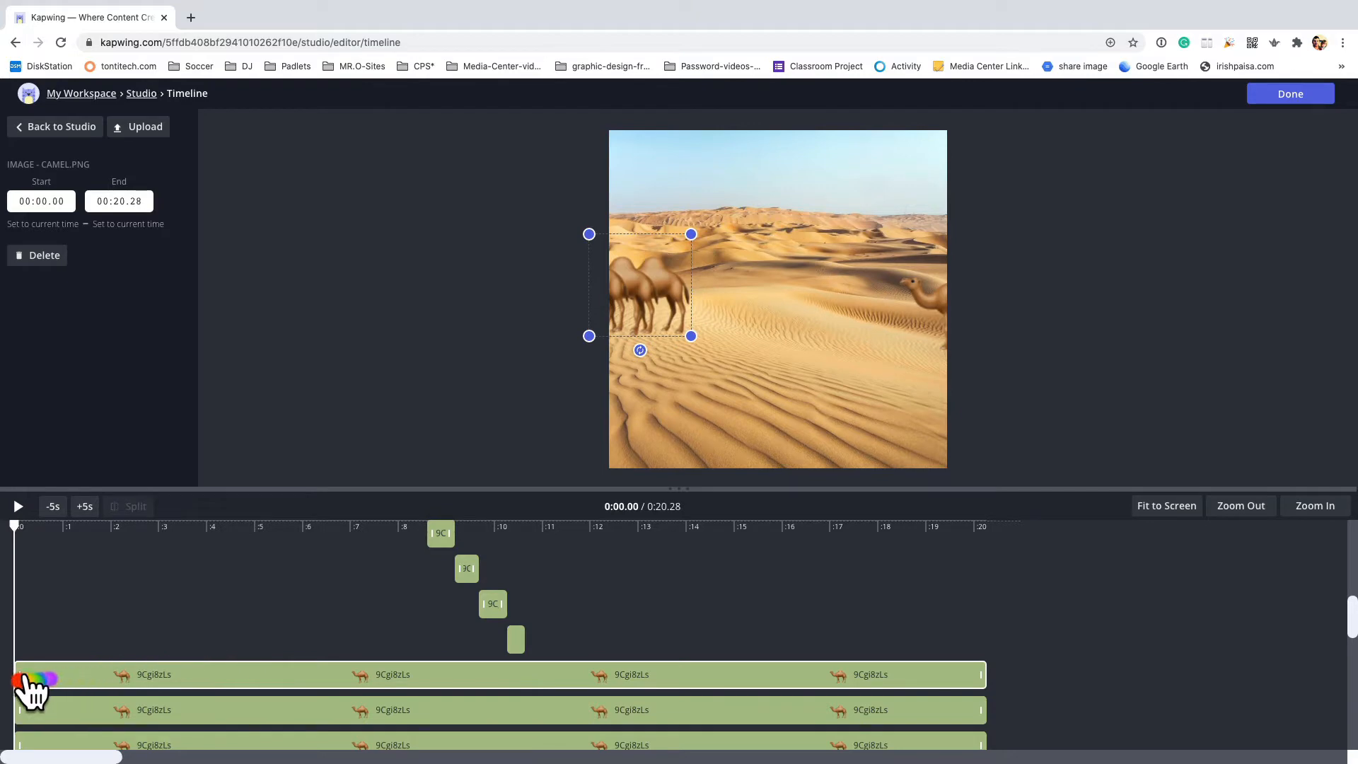
left_click_drag(23, 675, 527, 672)
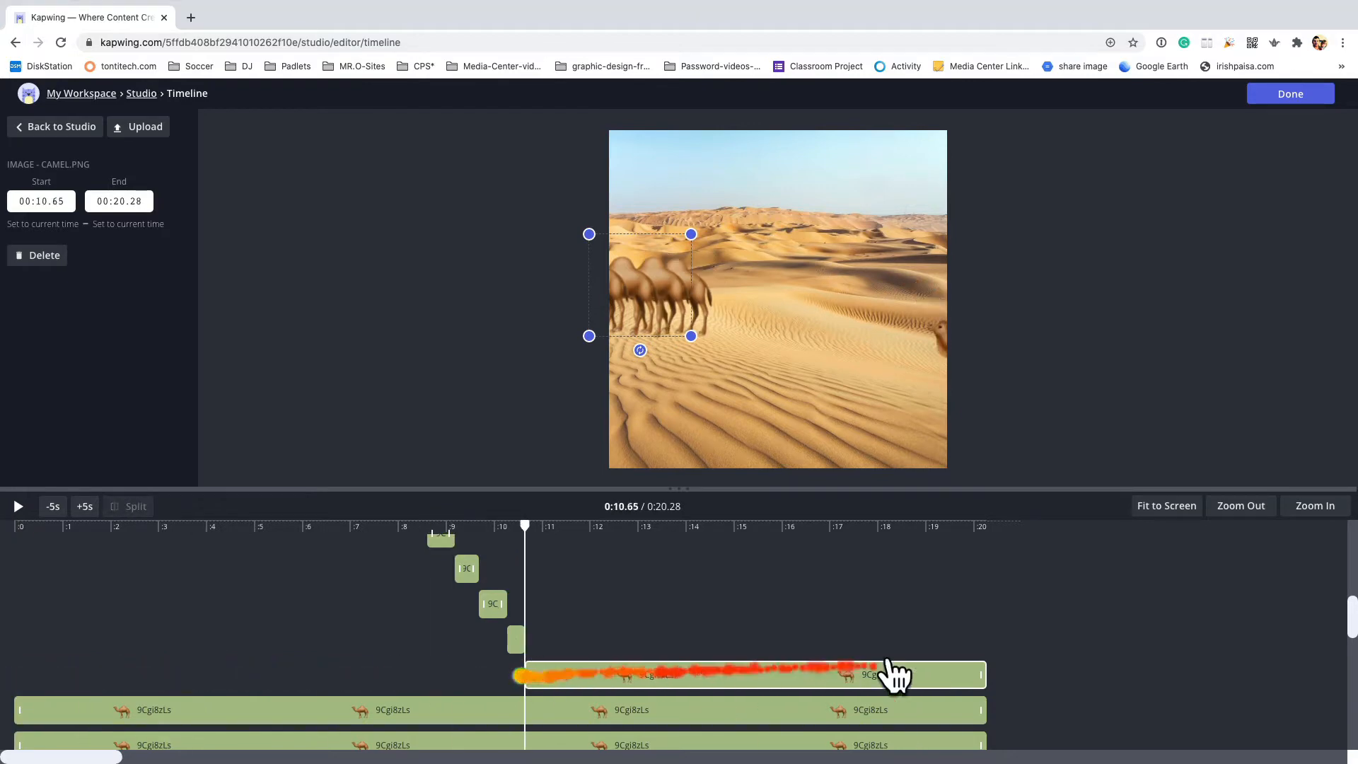
left_click_drag(979, 676, 532, 672)
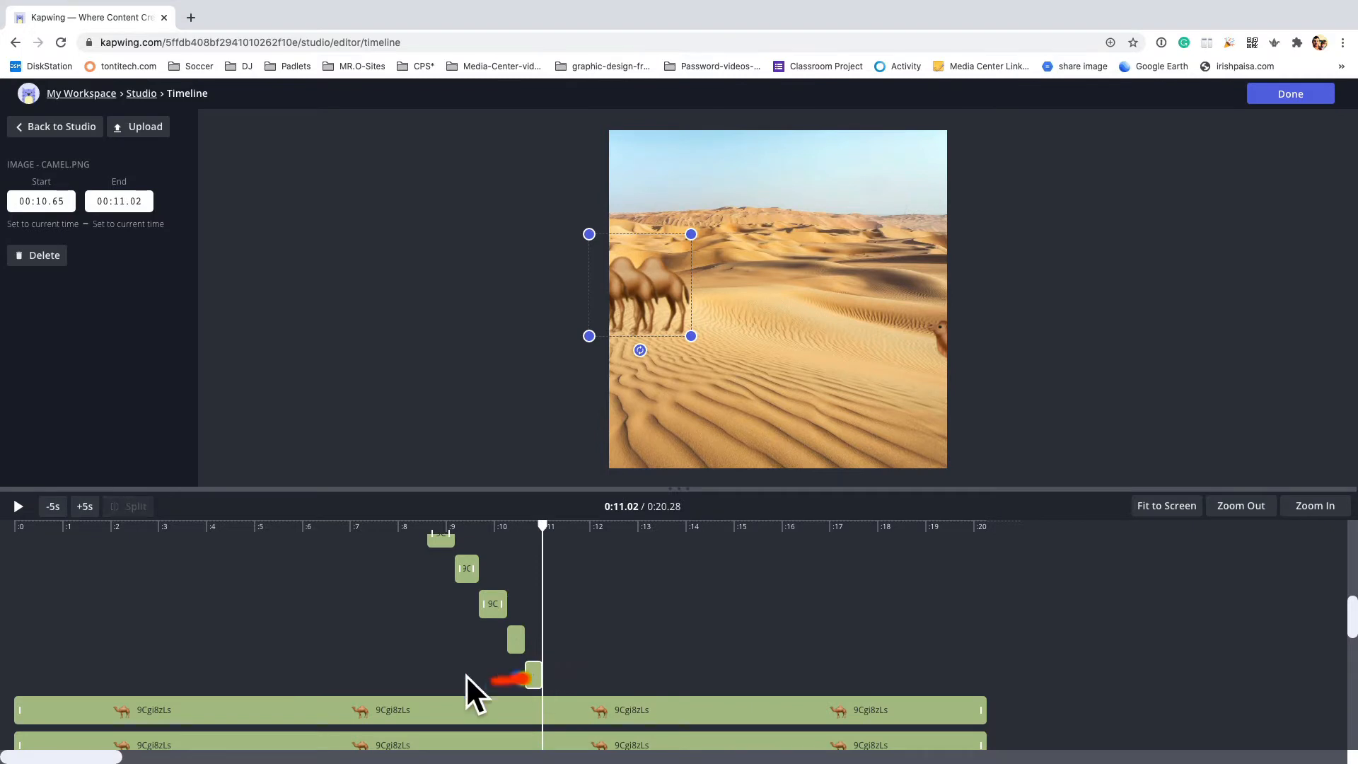
- Trim the fifteenth one-hump camel layer to about 11.02–11.39 seconds and the sixteenth to about 11.39–11.76 seconds
left_click(410, 676)
left_click(147, 709)
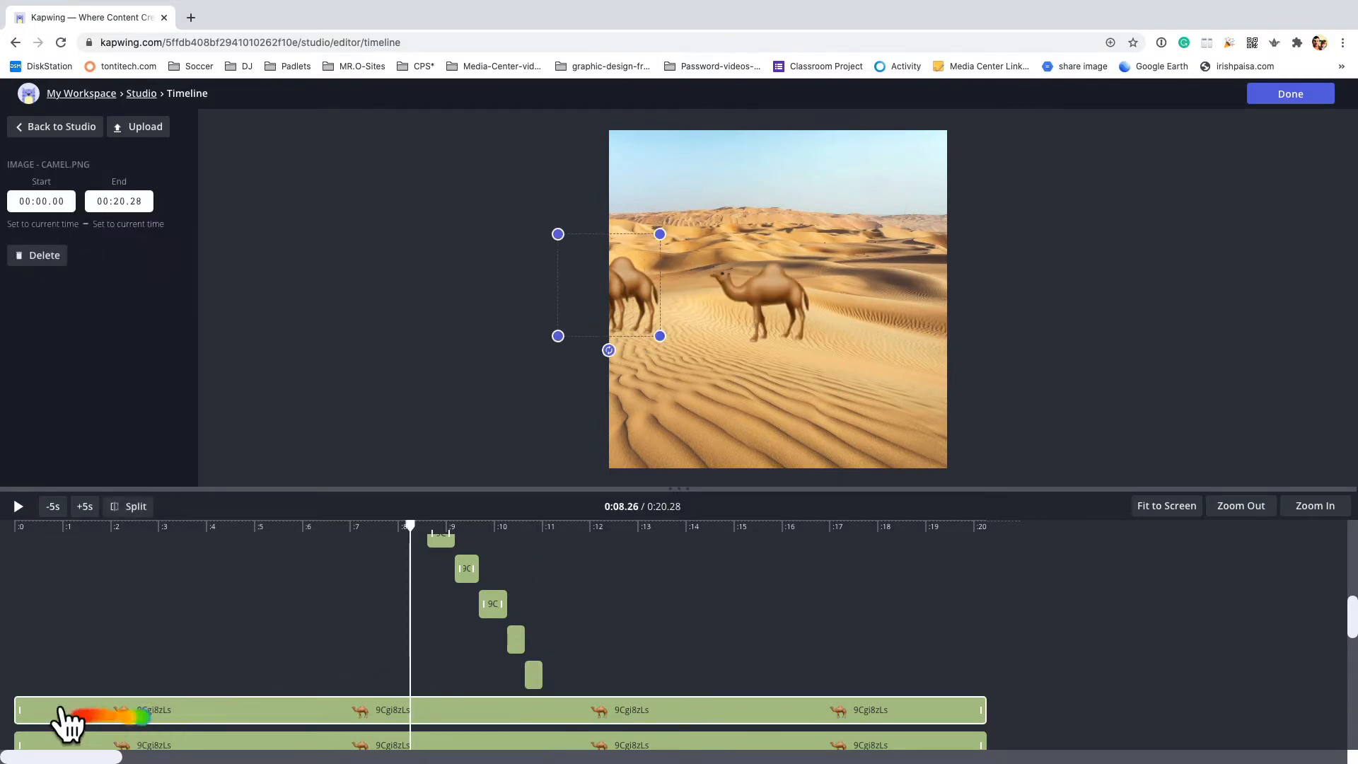
left_click_drag(21, 703, 621, 725)
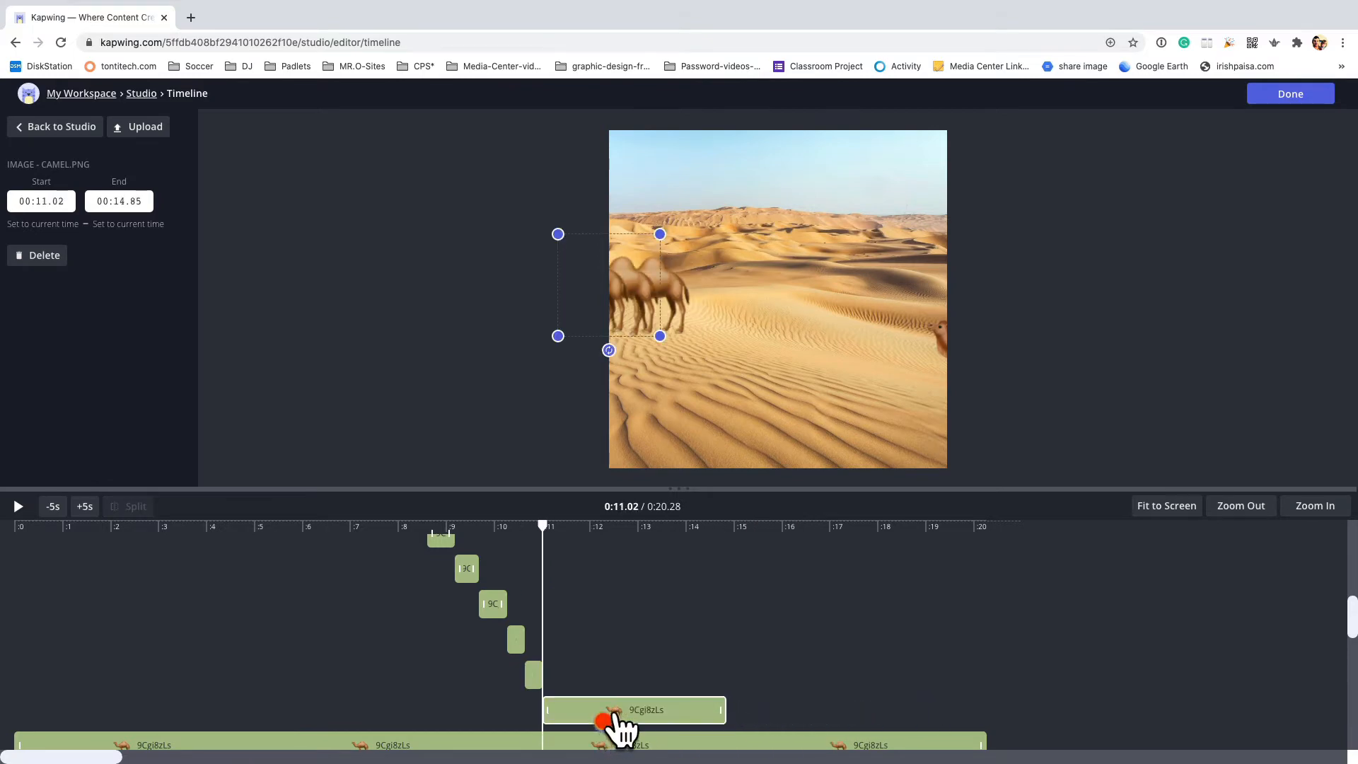
left_click_drag(721, 707, 552, 713)
scroll(638, 700, "down", 2)
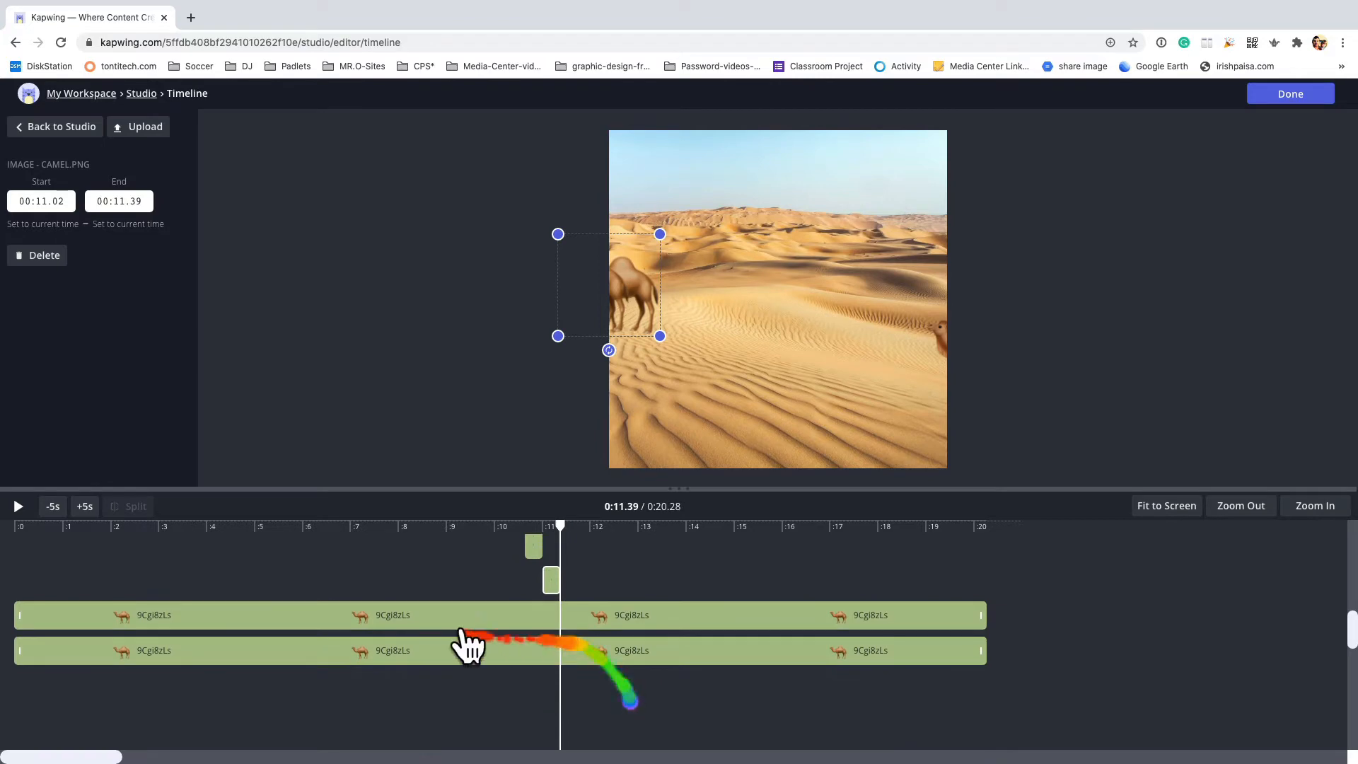
left_click(358, 614)
left_click_drag(341, 621, 877, 621)
scroll(877, 621, "right", 6)
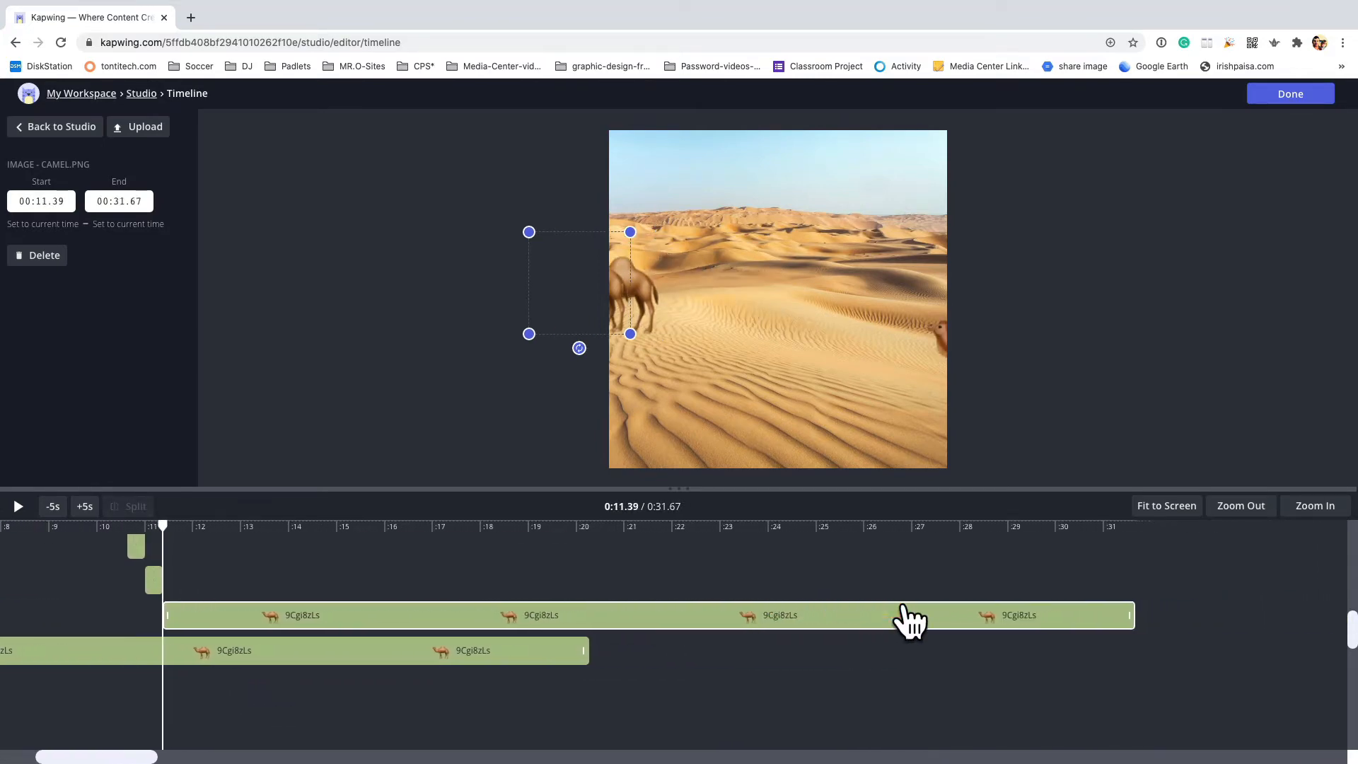
left_click_drag(1130, 612, 168, 597)
scroll(262, 614, "left", 5)
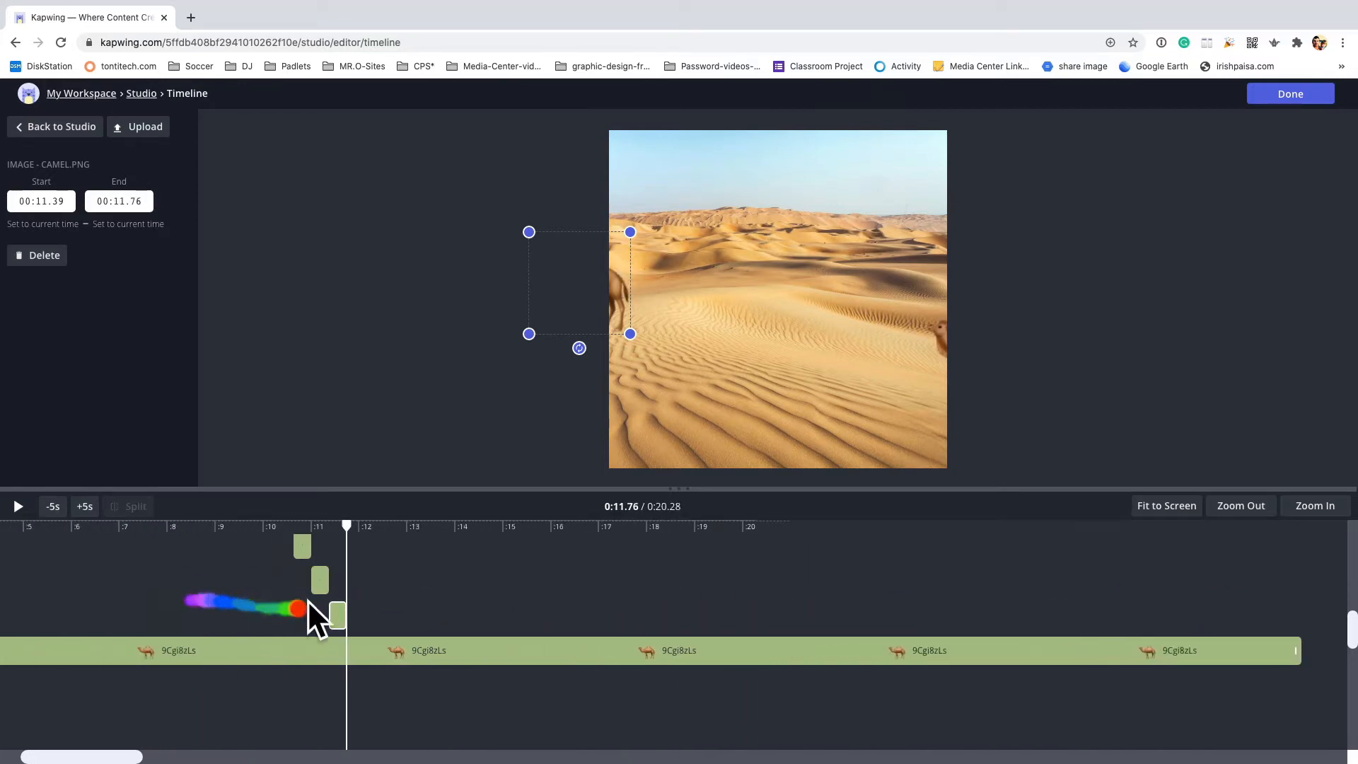
- Trim the last one-hump camel layer to about 11.76–12.13 seconds
left_click(225, 665)
scroll(303, 652, "left", 1)
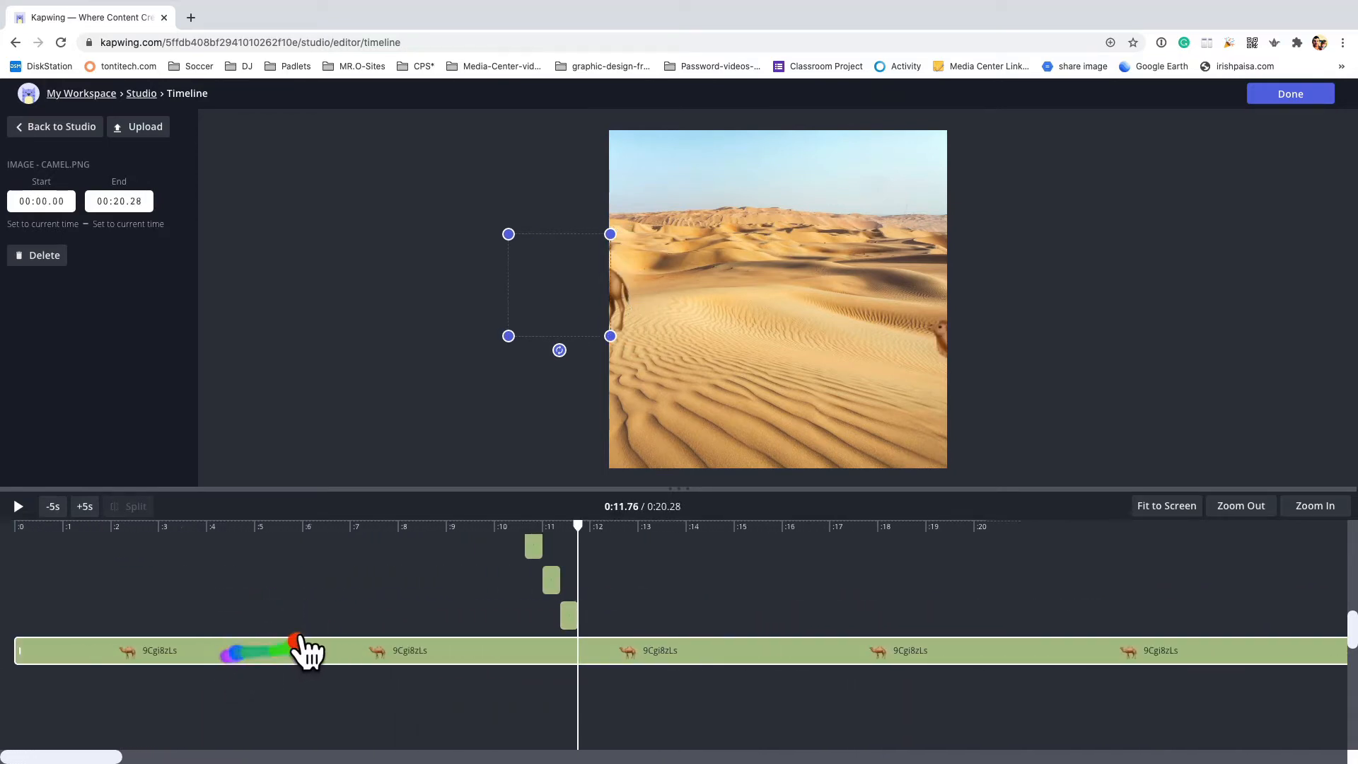
left_click_drag(20, 649, 996, 654)
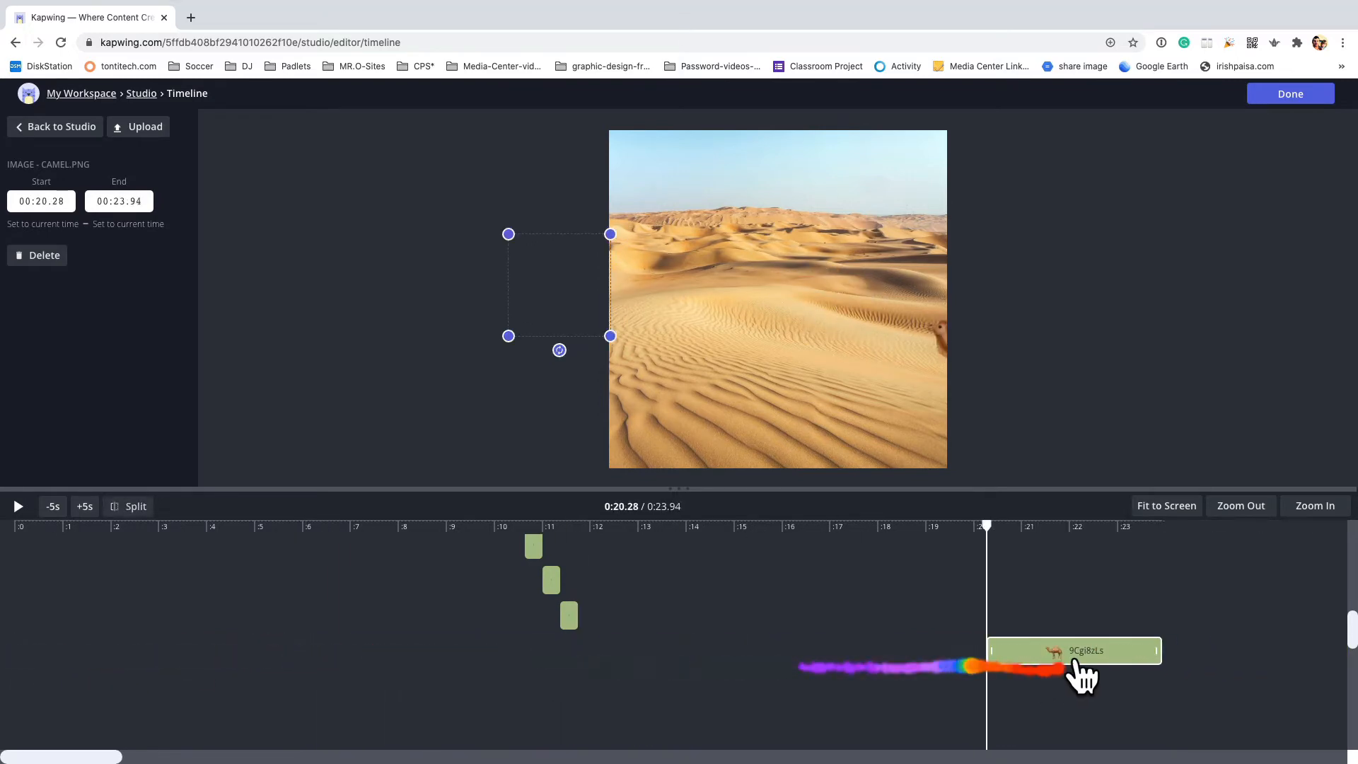
left_click_drag(1080, 655, 574, 640)
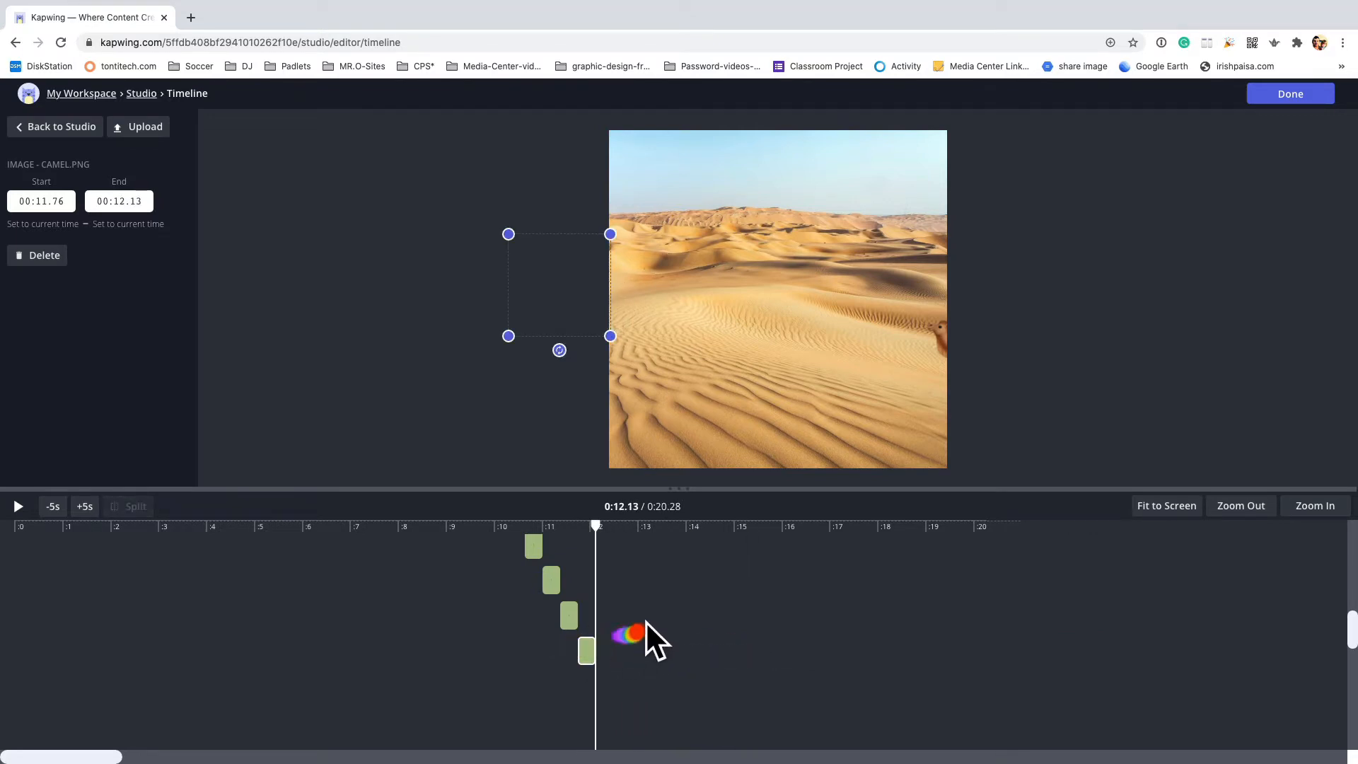
- Shorten the desert background to end at about 12.13 seconds and the two-hump camel layer at about 11.76 seconds, and finish the timeline edits
scroll(645, 621, "right", 3)
scroll(645, 615, "up", 5)
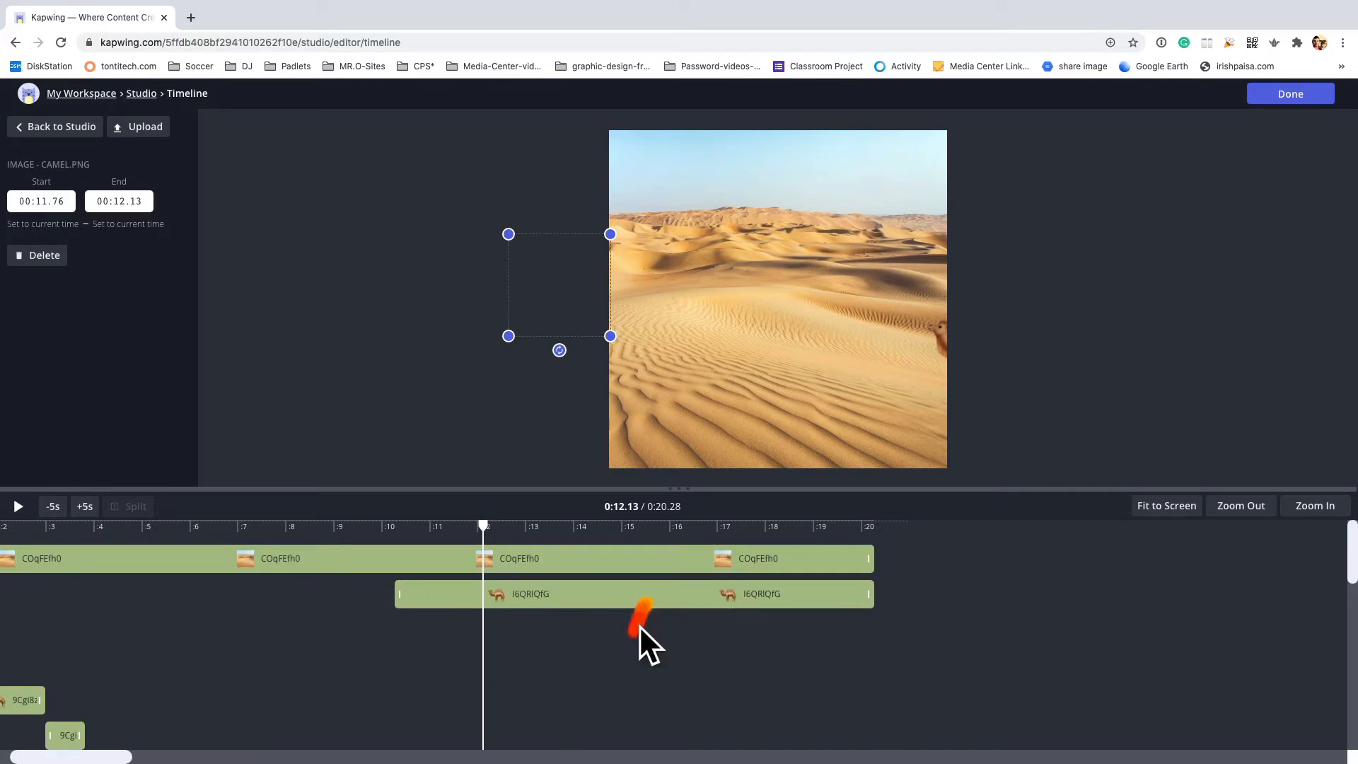
scroll(639, 626, "left", 1)
left_click_drag(940, 563, 564, 558)
left_click(738, 604)
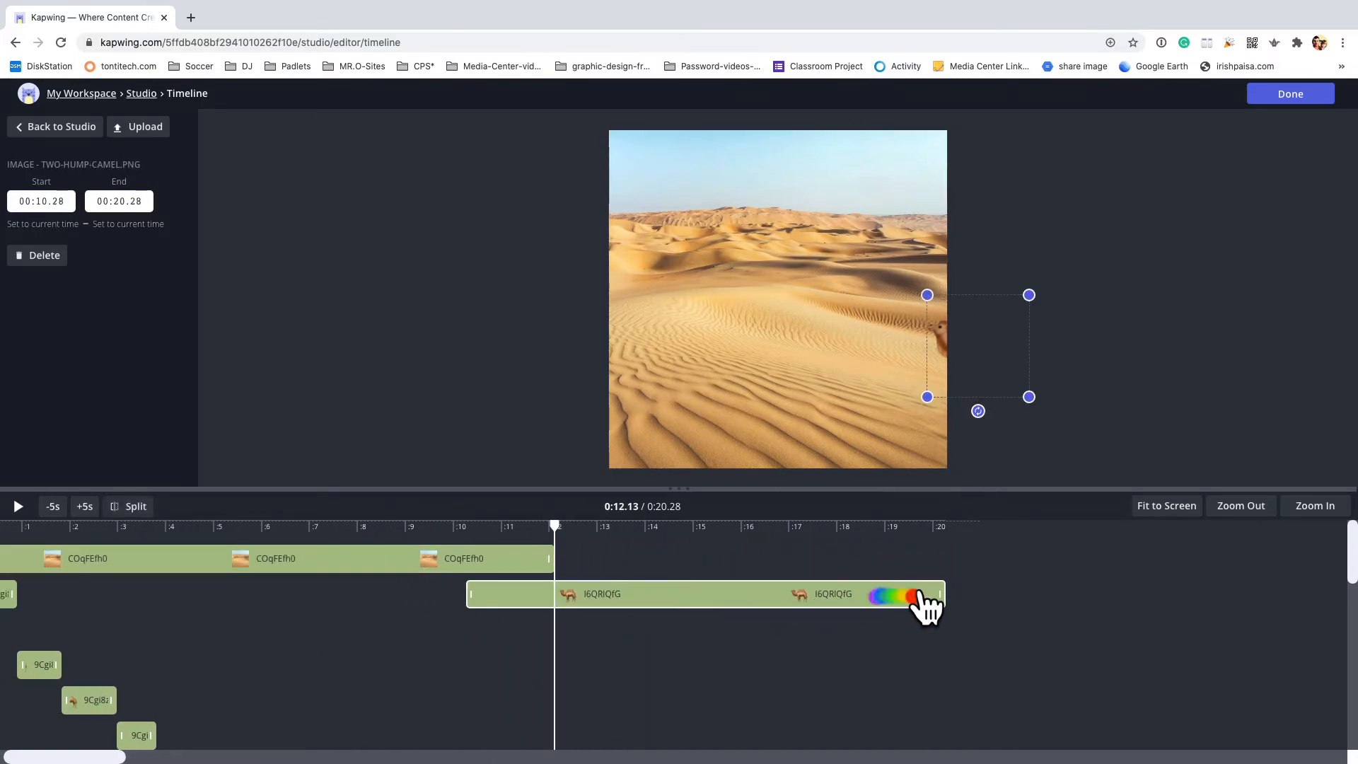
left_click_drag(923, 594, 558, 597)
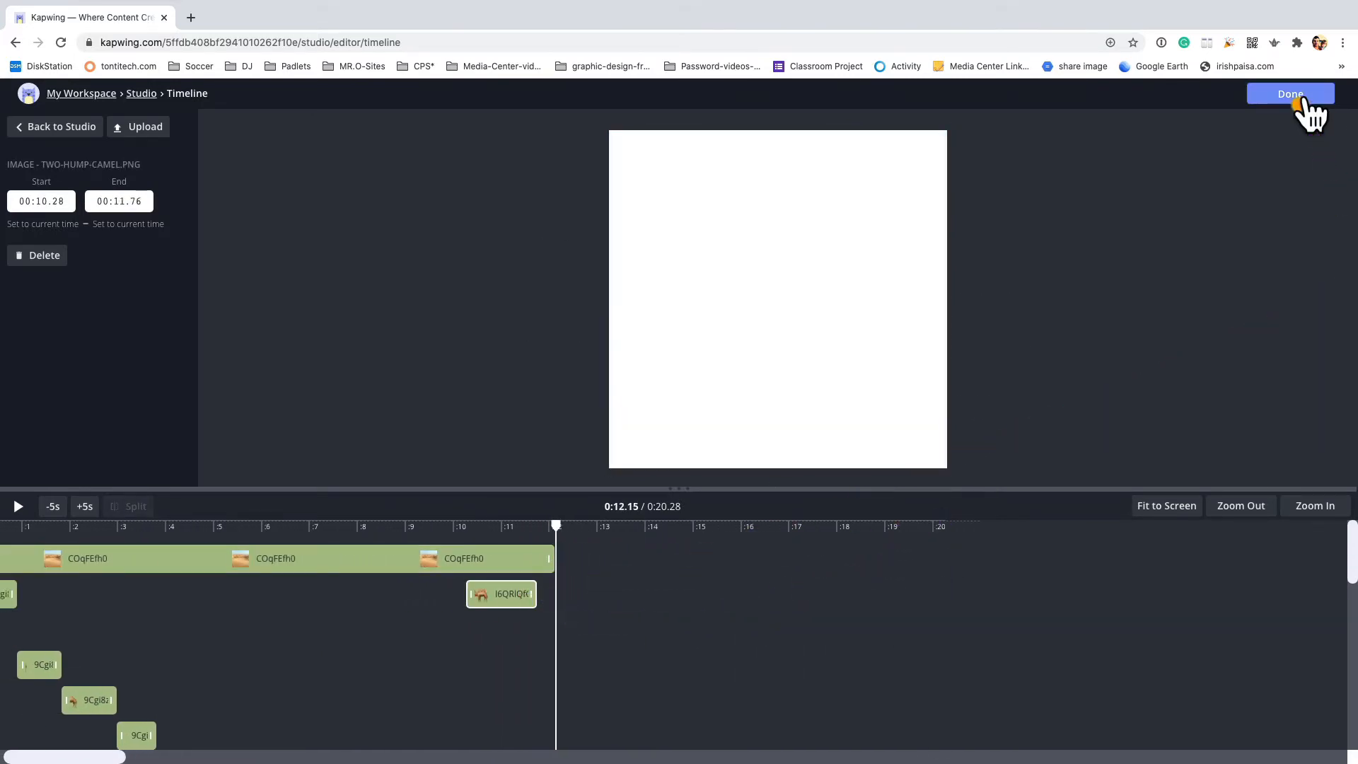
left_click(1302, 99)
- Play the camel animation from the start to check the movement across the desert
left_click(237, 747)
left_click(96, 747)
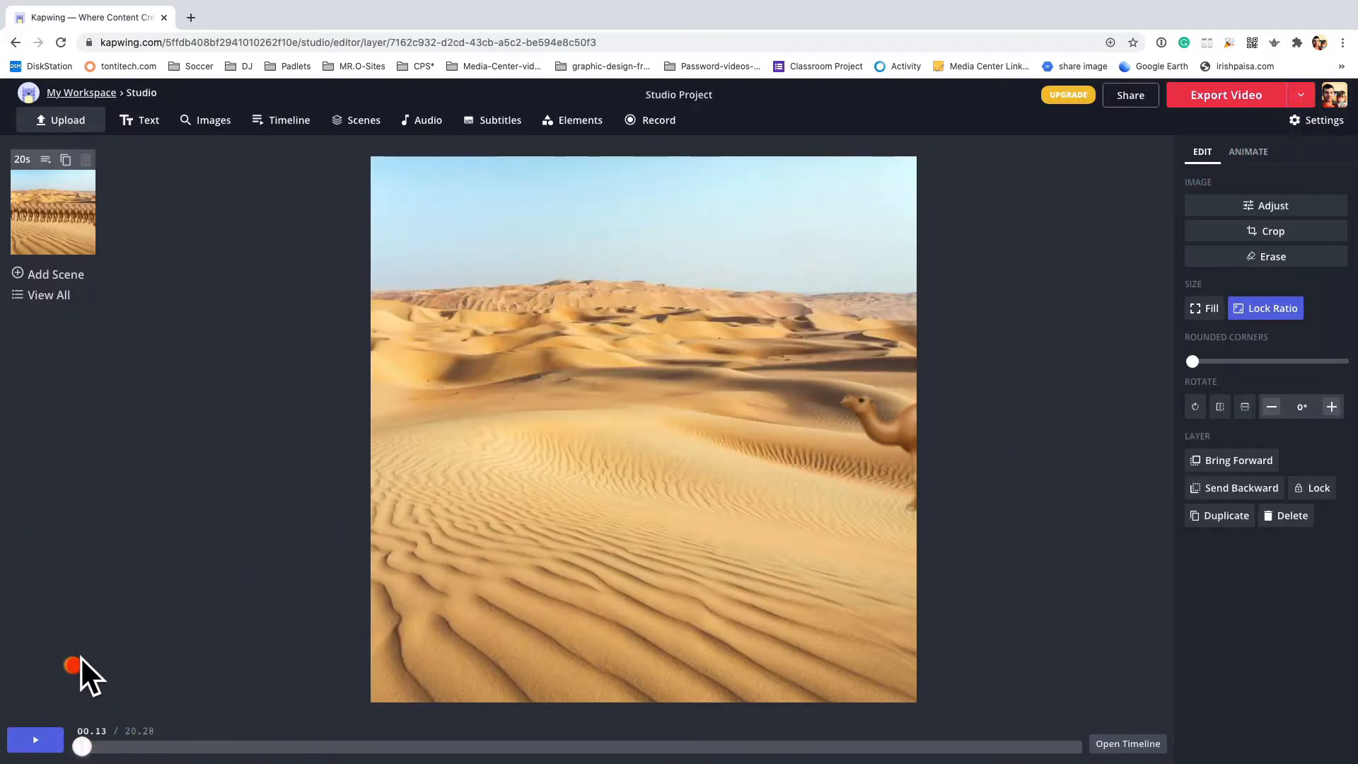
left_click(37, 740)
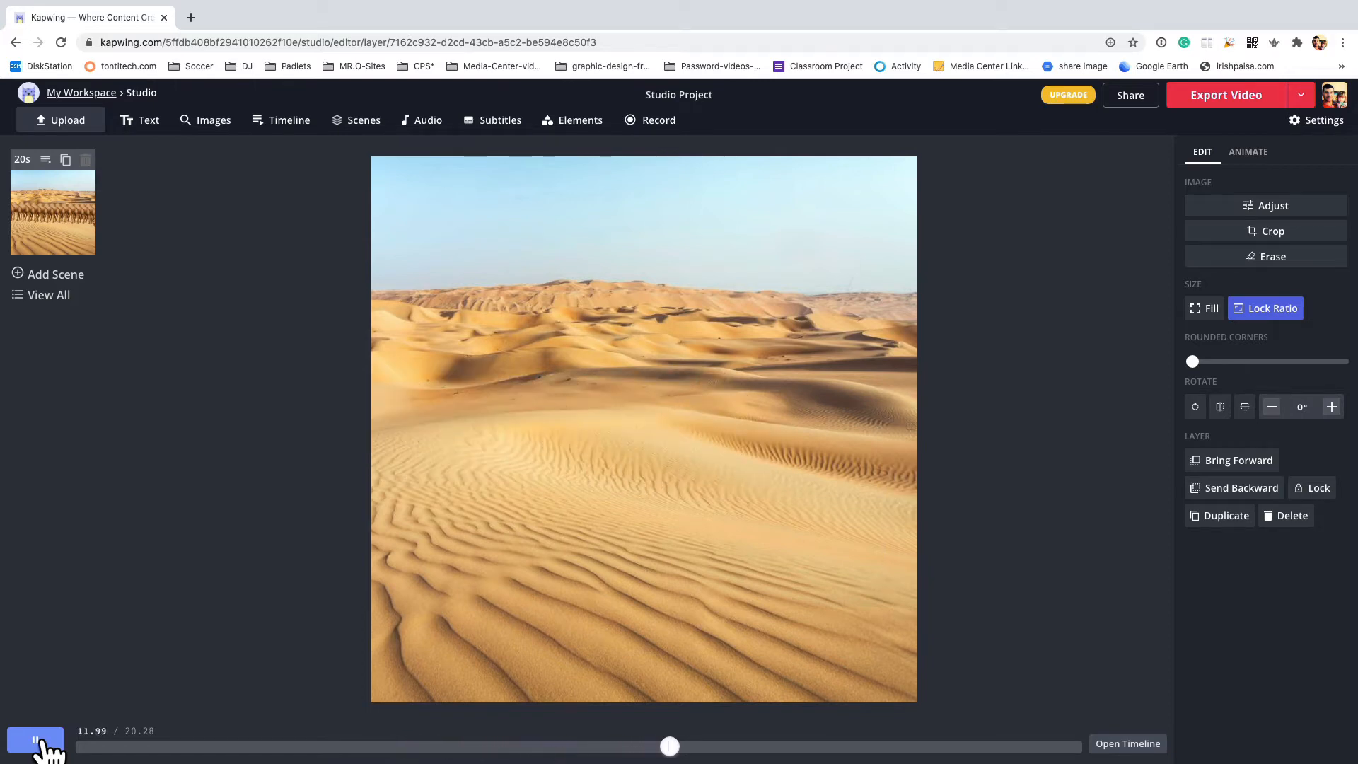
left_click(85, 746)
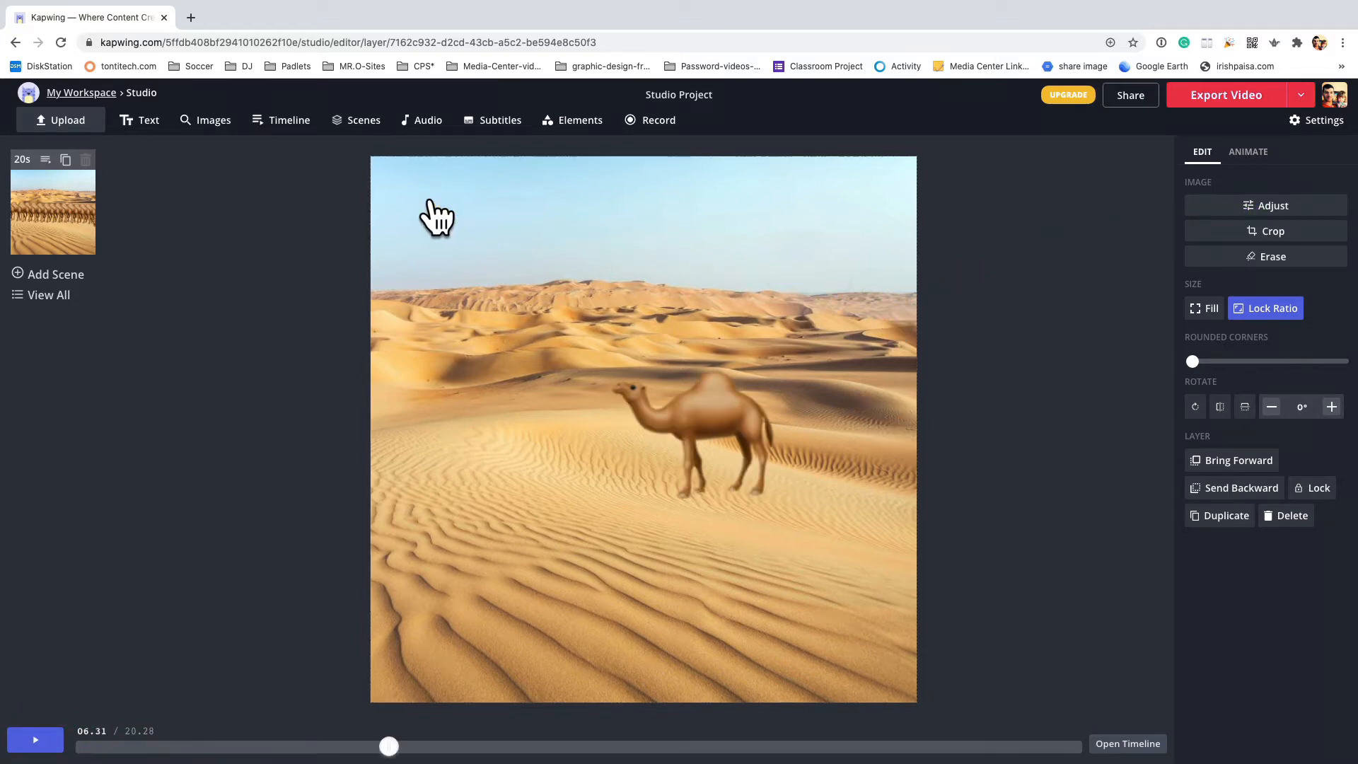
- Raise the desert background image's saturation to 100
left_click(424, 206)
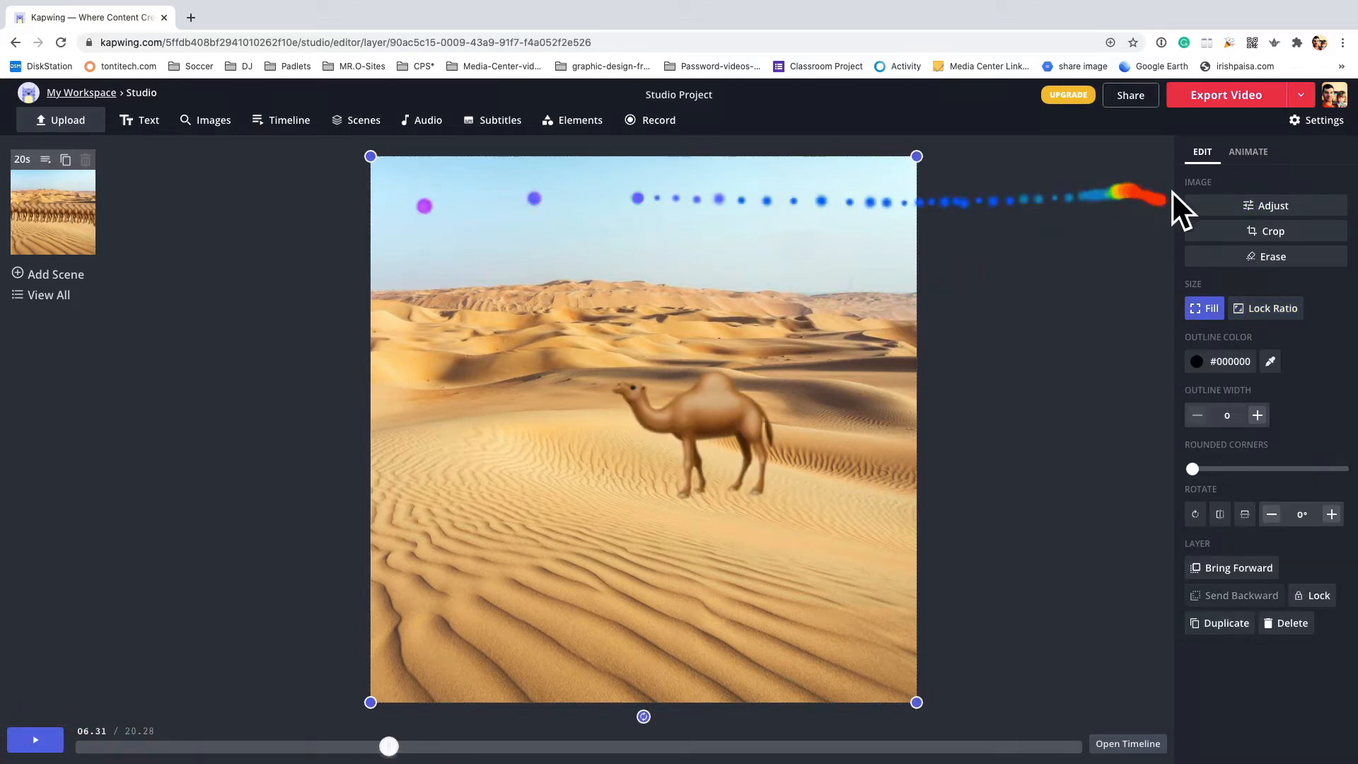
left_click(1312, 207)
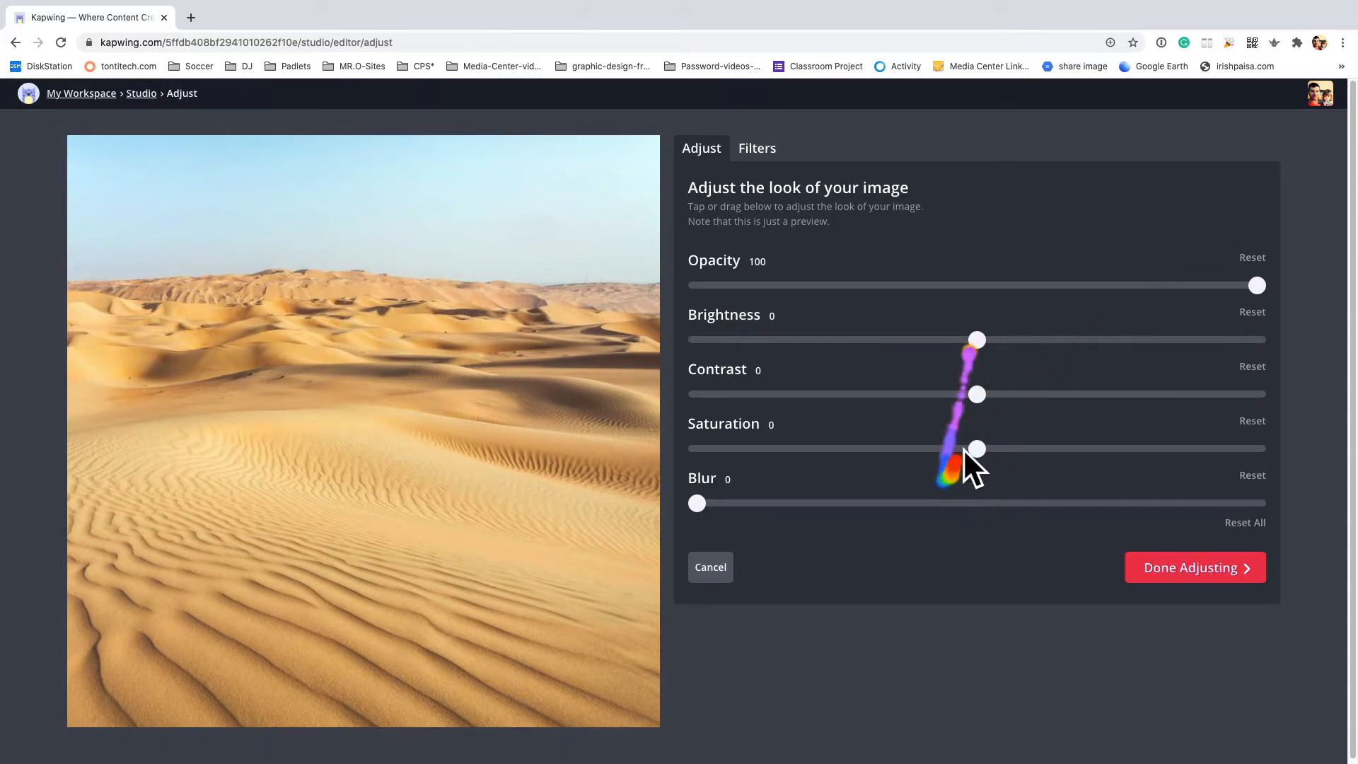
mouse_move(977, 450)
left_mouse_down()
mouse_move(1279, 452)
mouse_move(1261, 454)
left_mouse_up()
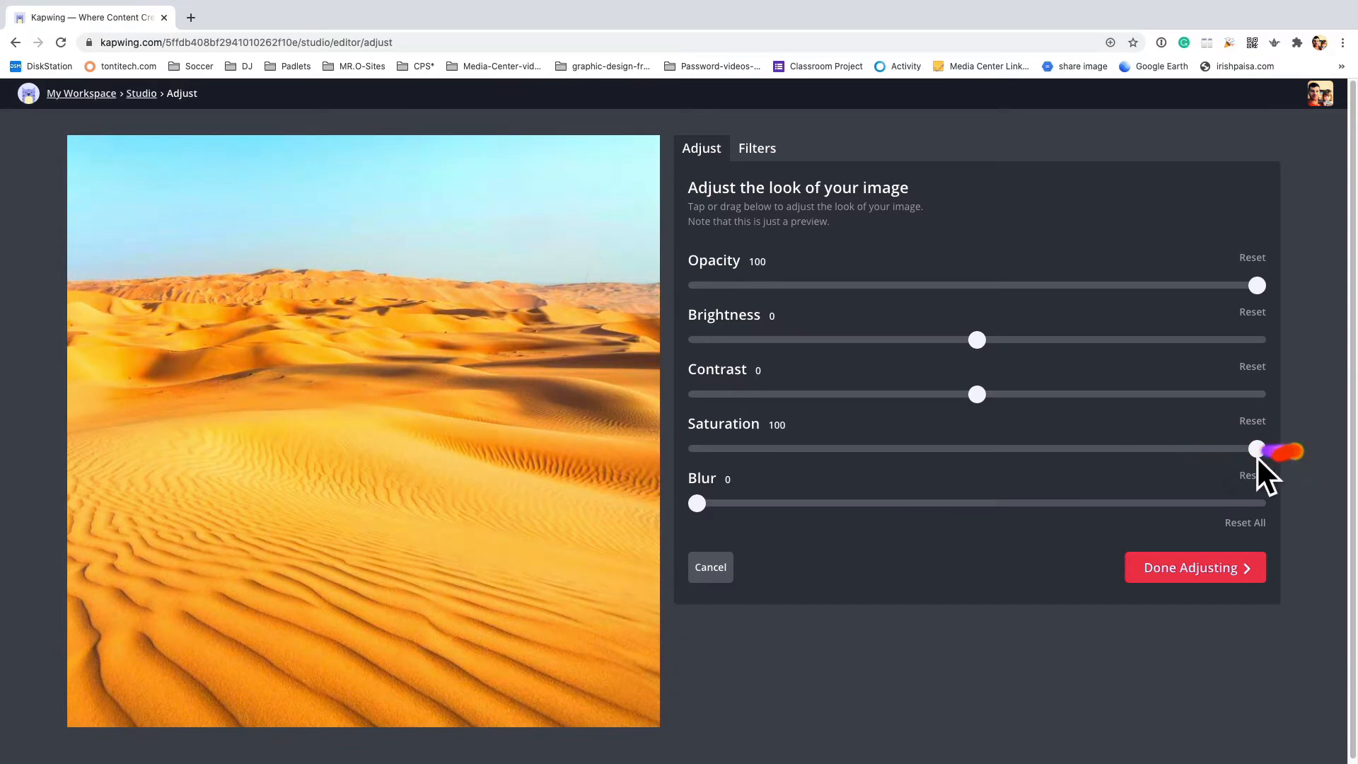
left_click(1180, 562)
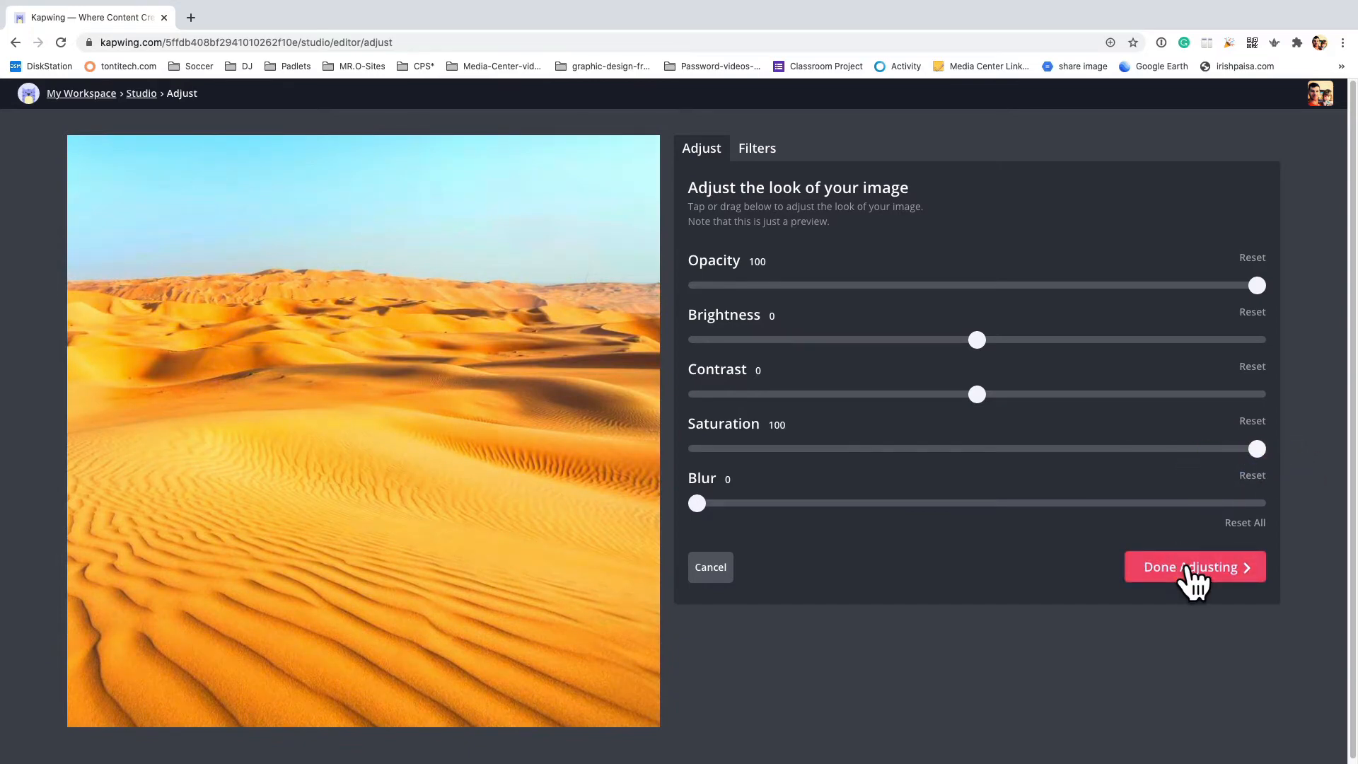
- Try the Sepia filter on the desert background image and apply the Tallac filter instead
left_click(758, 149)
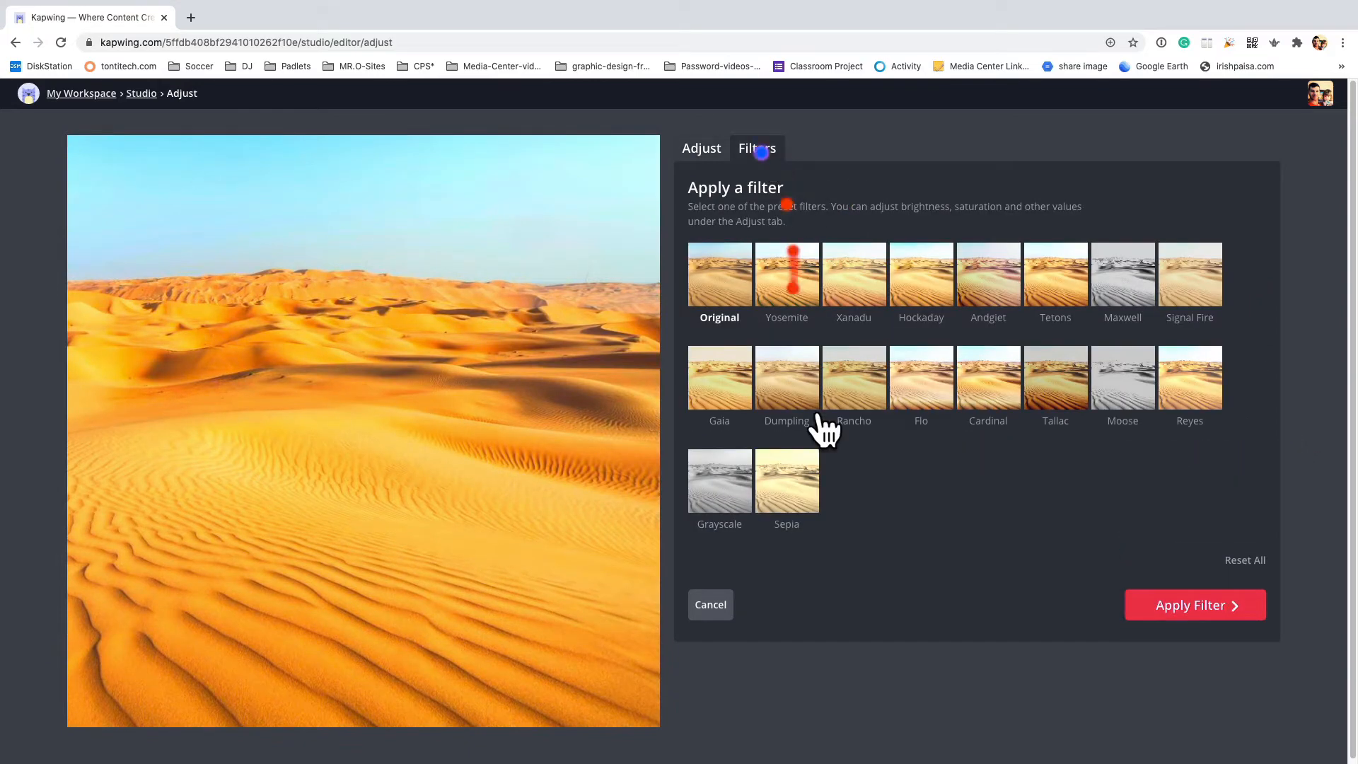
left_click(1068, 403)
left_click(788, 491)
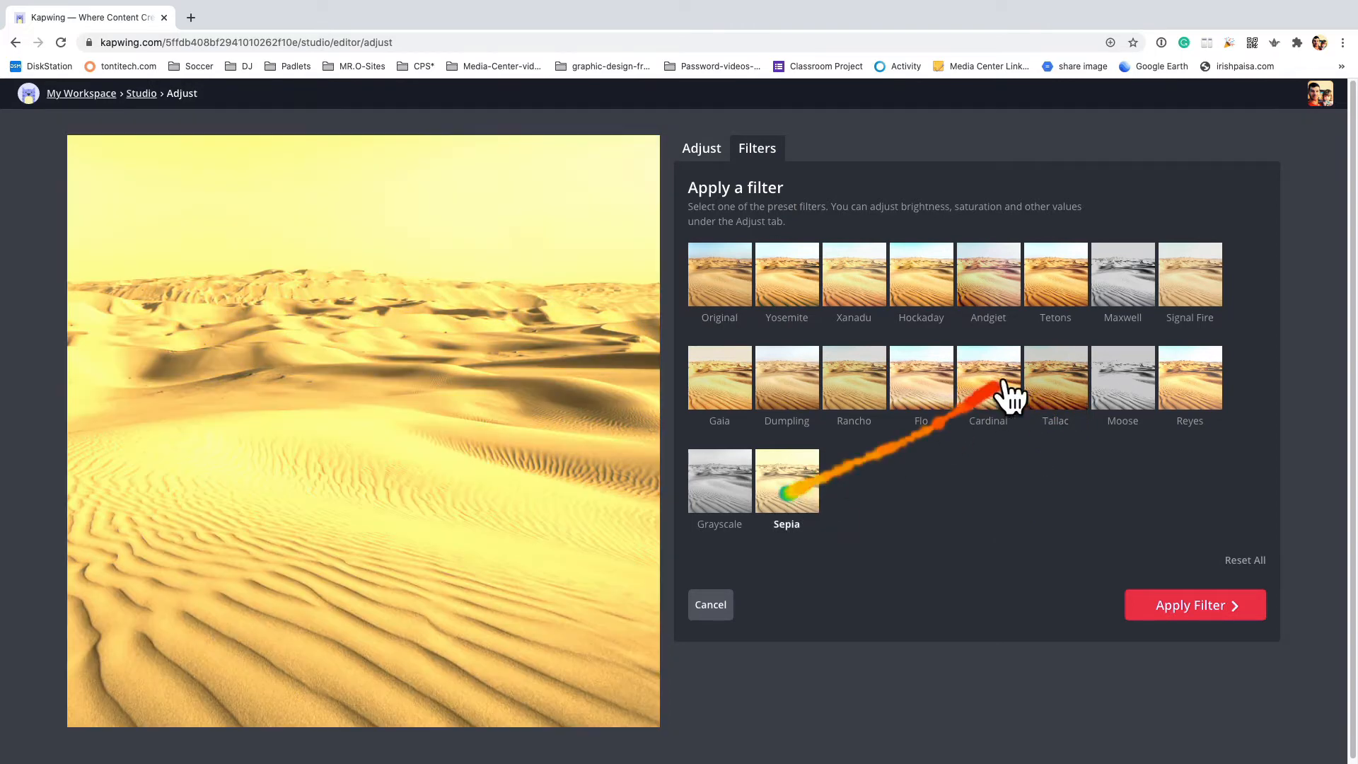
left_click(1055, 386)
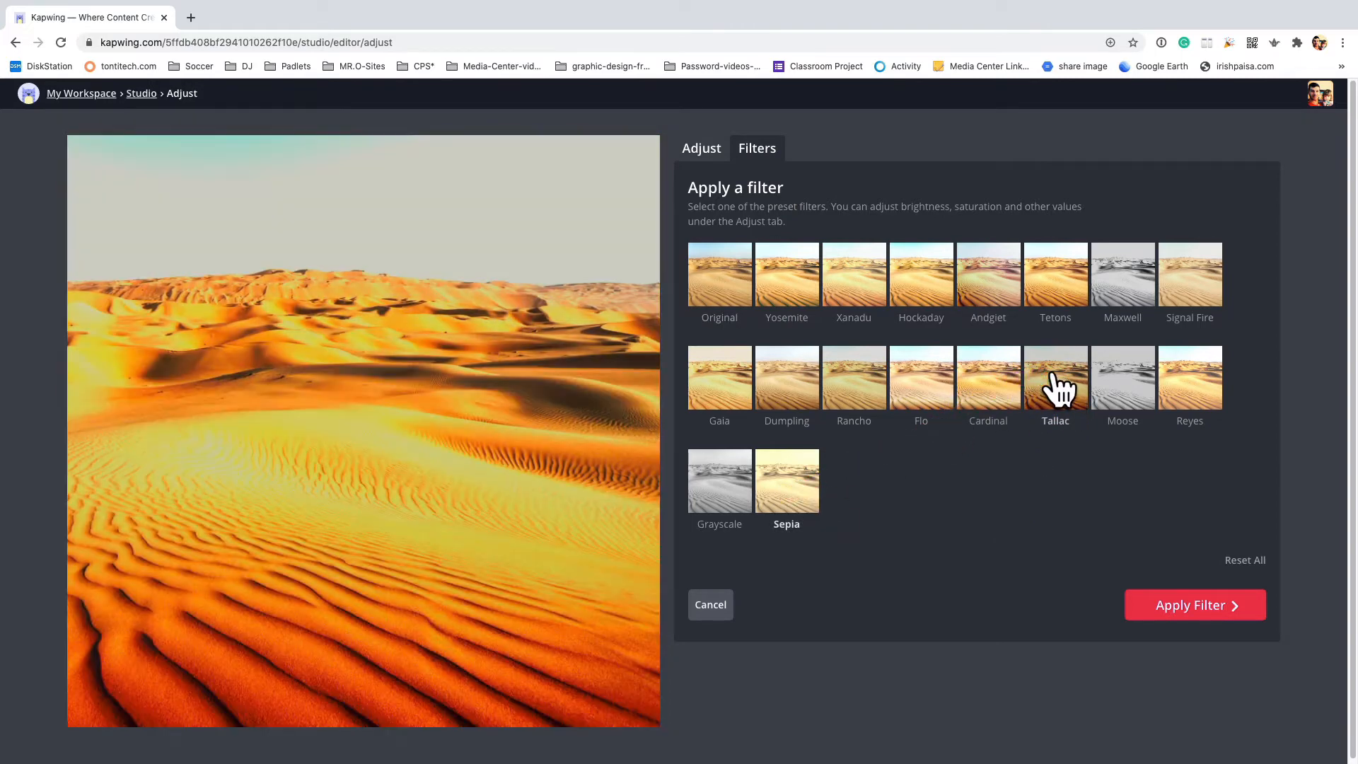
left_click(1191, 609)
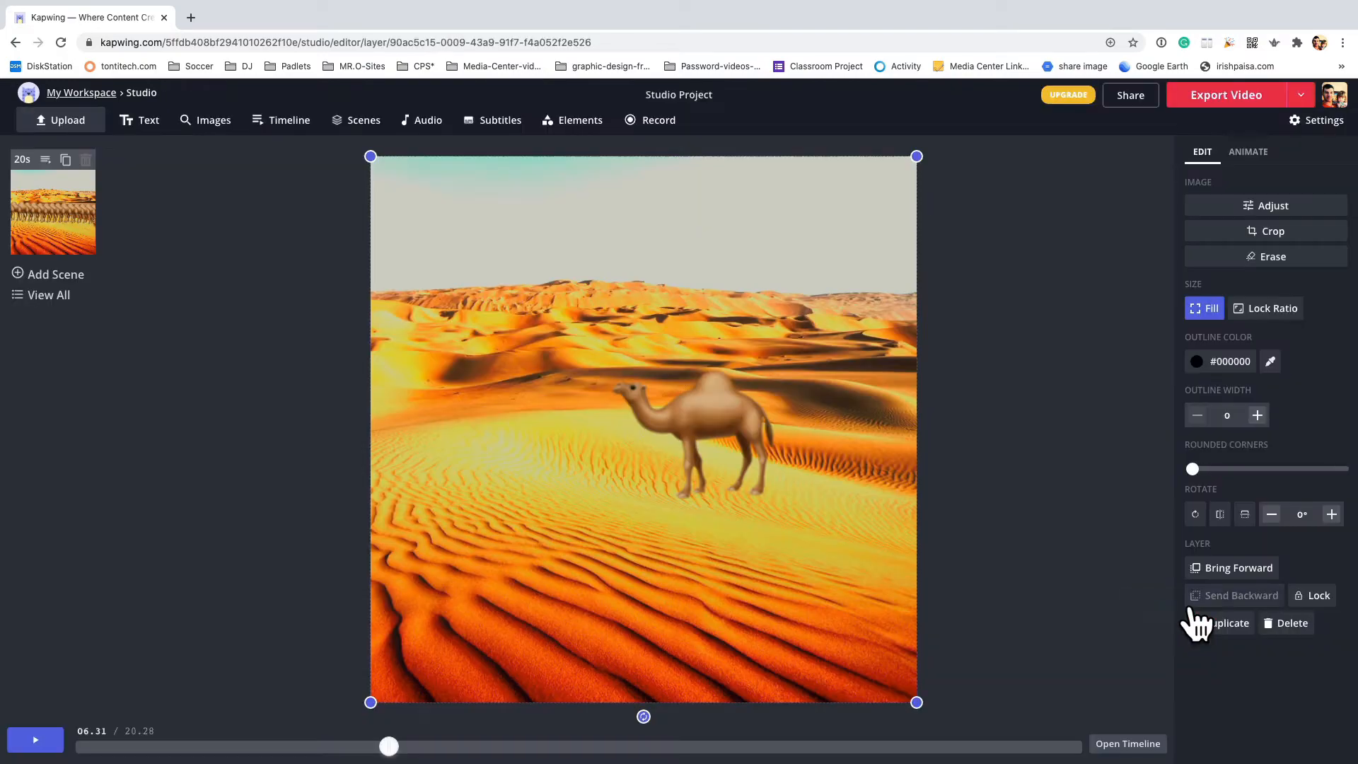
- Move the two-hump camel layer below all one-hump camel layers on the timeline, running from 0 to about 2.99 seconds, and finish the timeline edits
left_click(1030, 594)
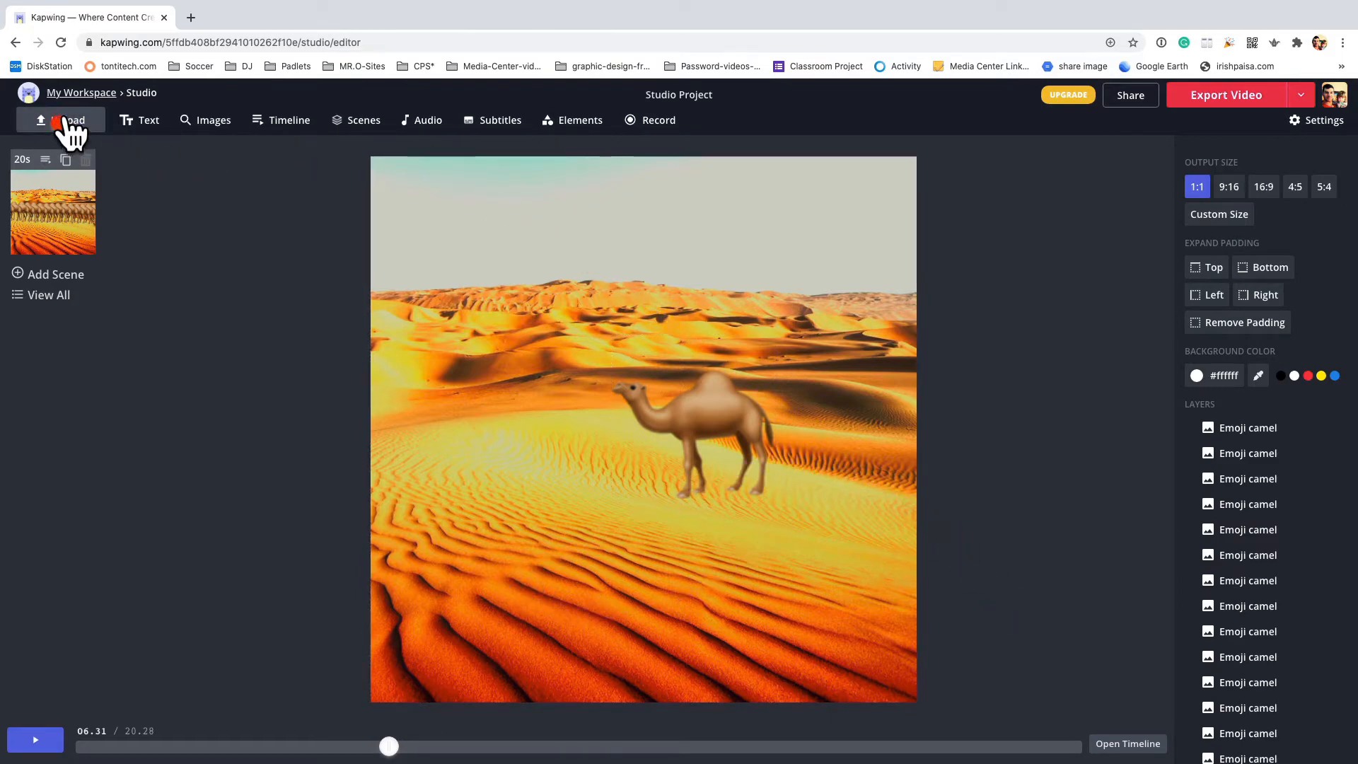
left_click(282, 120)
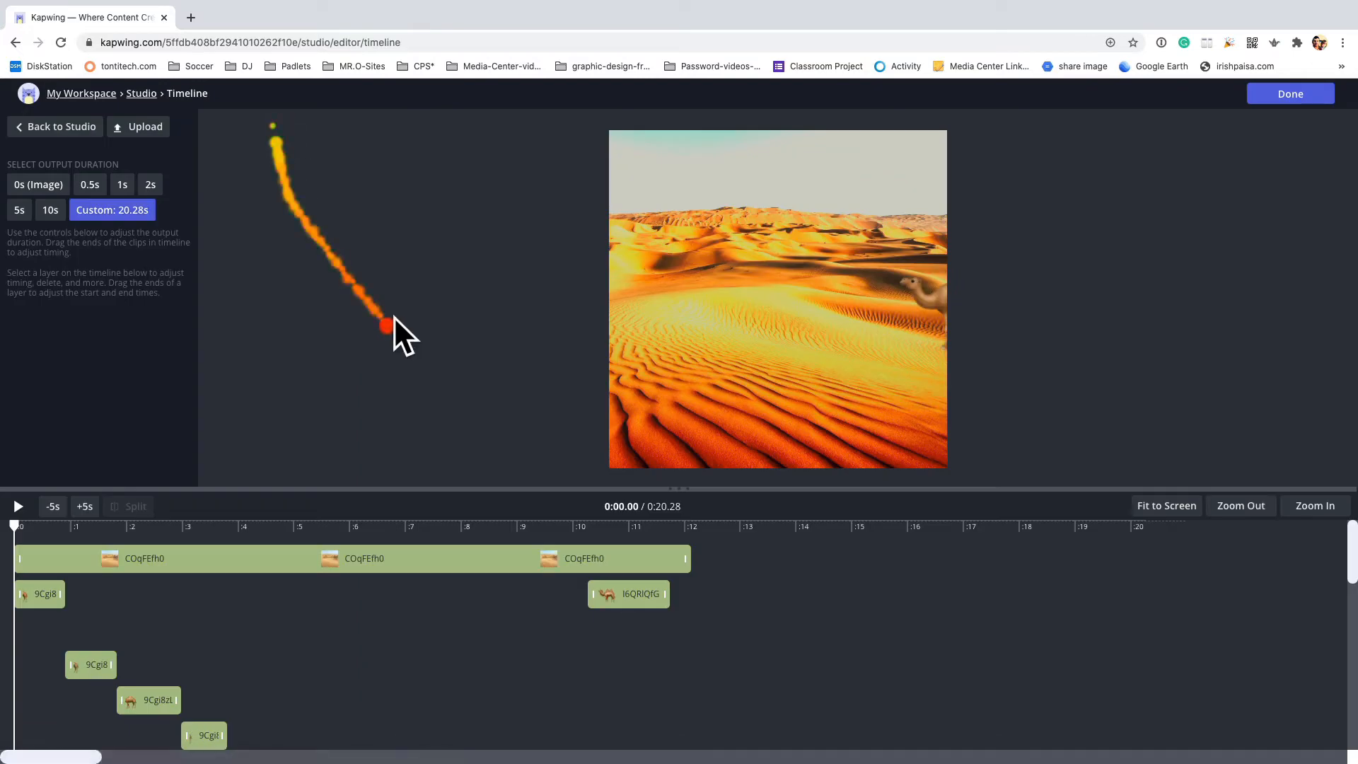
left_click_drag(631, 602, 630, 732)
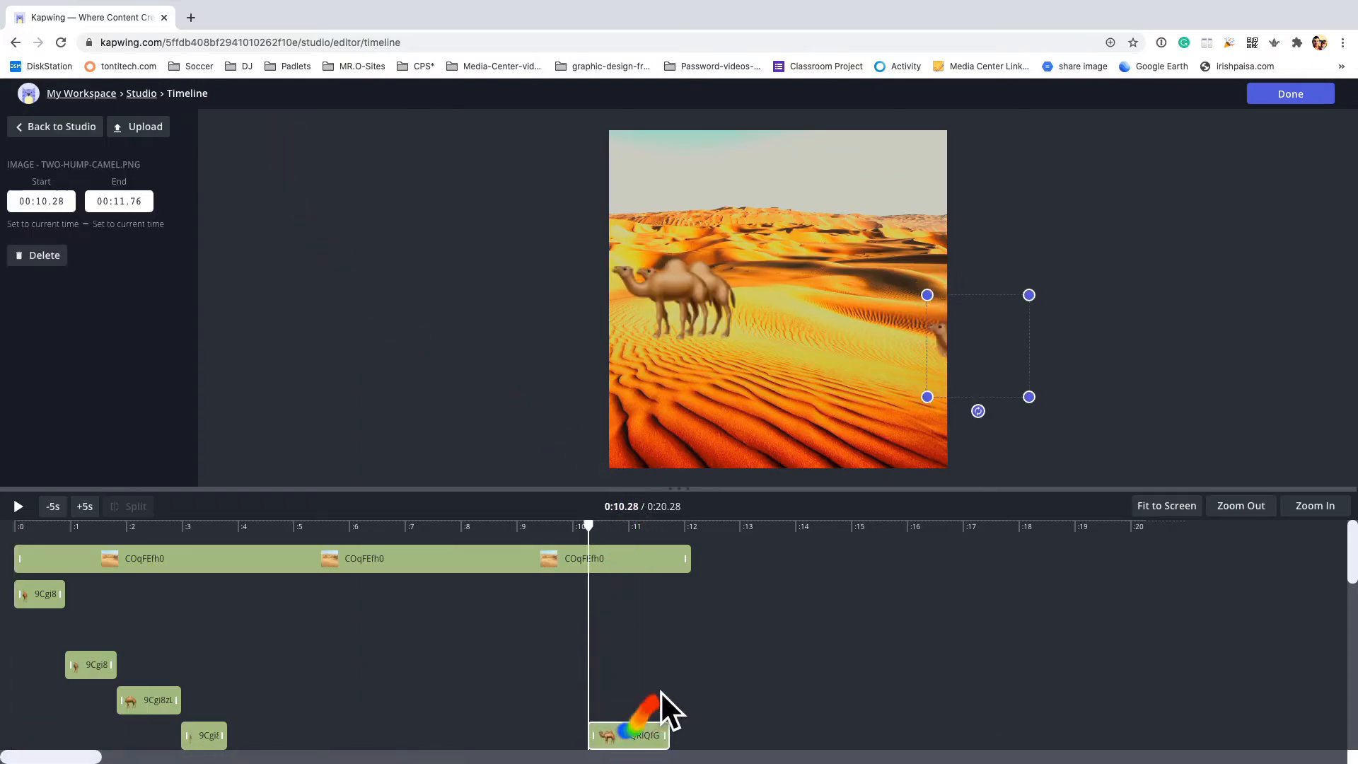
scroll(660, 686, "down", 4)
scroll(654, 594, "up", 1)
left_click_drag(643, 560, 655, 721)
scroll(634, 648, "down", 3)
scroll(633, 643, "up", 5)
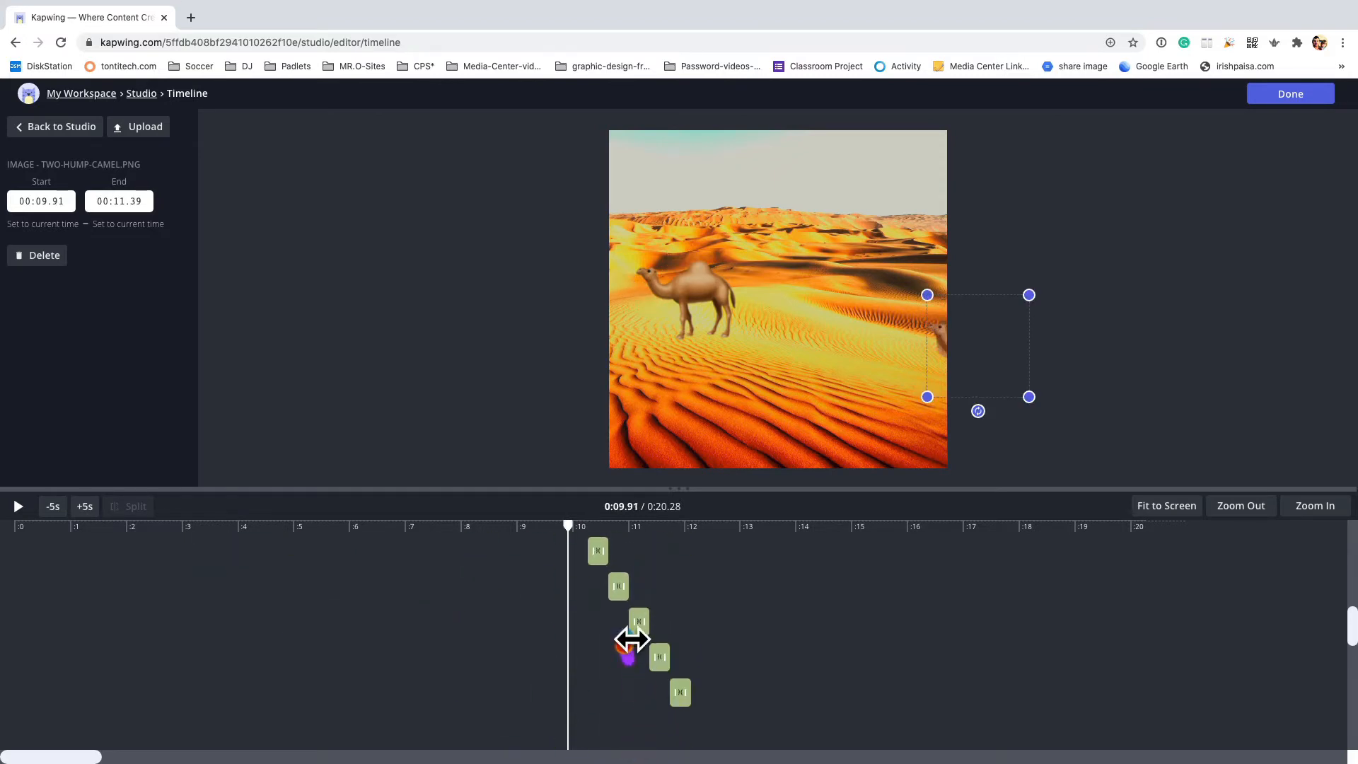
left_click_drag(617, 584, 506, 748)
scroll(504, 740, "down", 3)
scroll(503, 696, "up", 3)
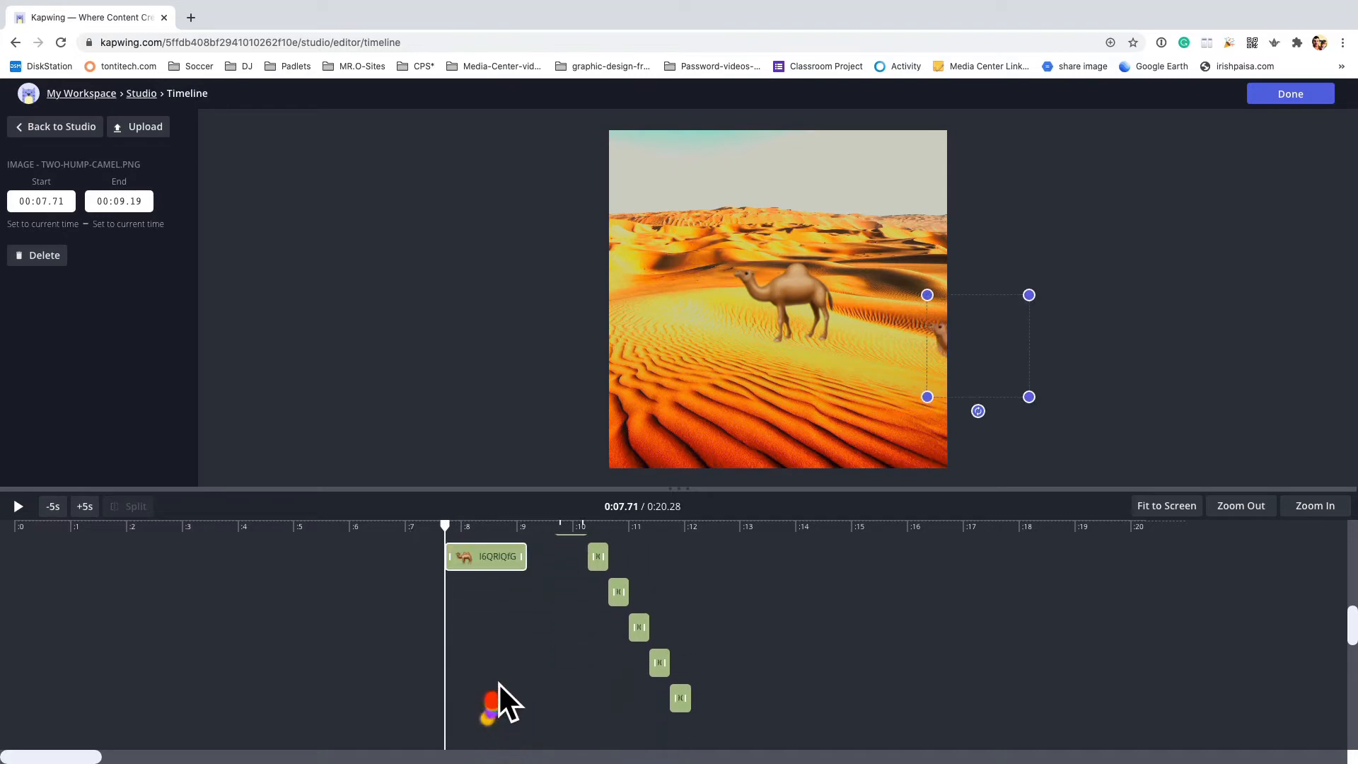
left_click_drag(507, 567, 181, 740)
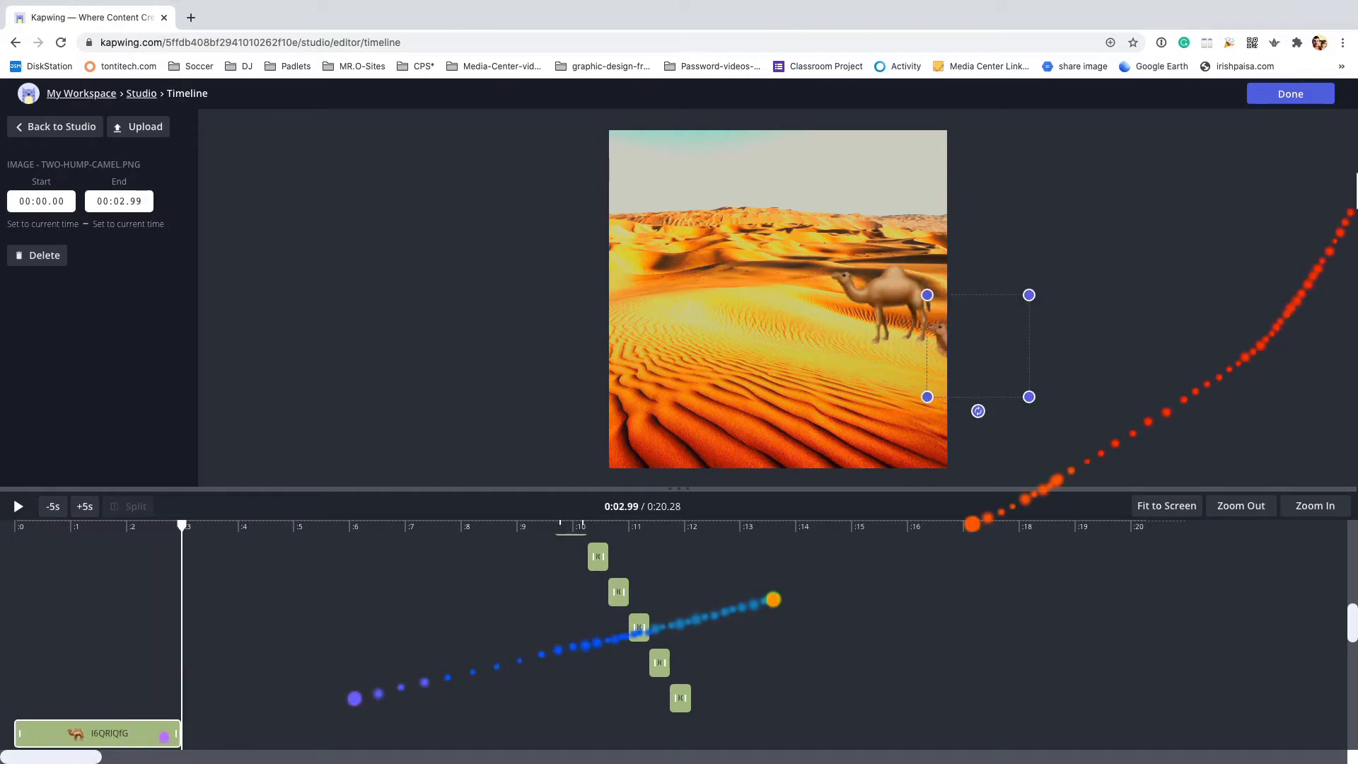
left_click(1290, 94)
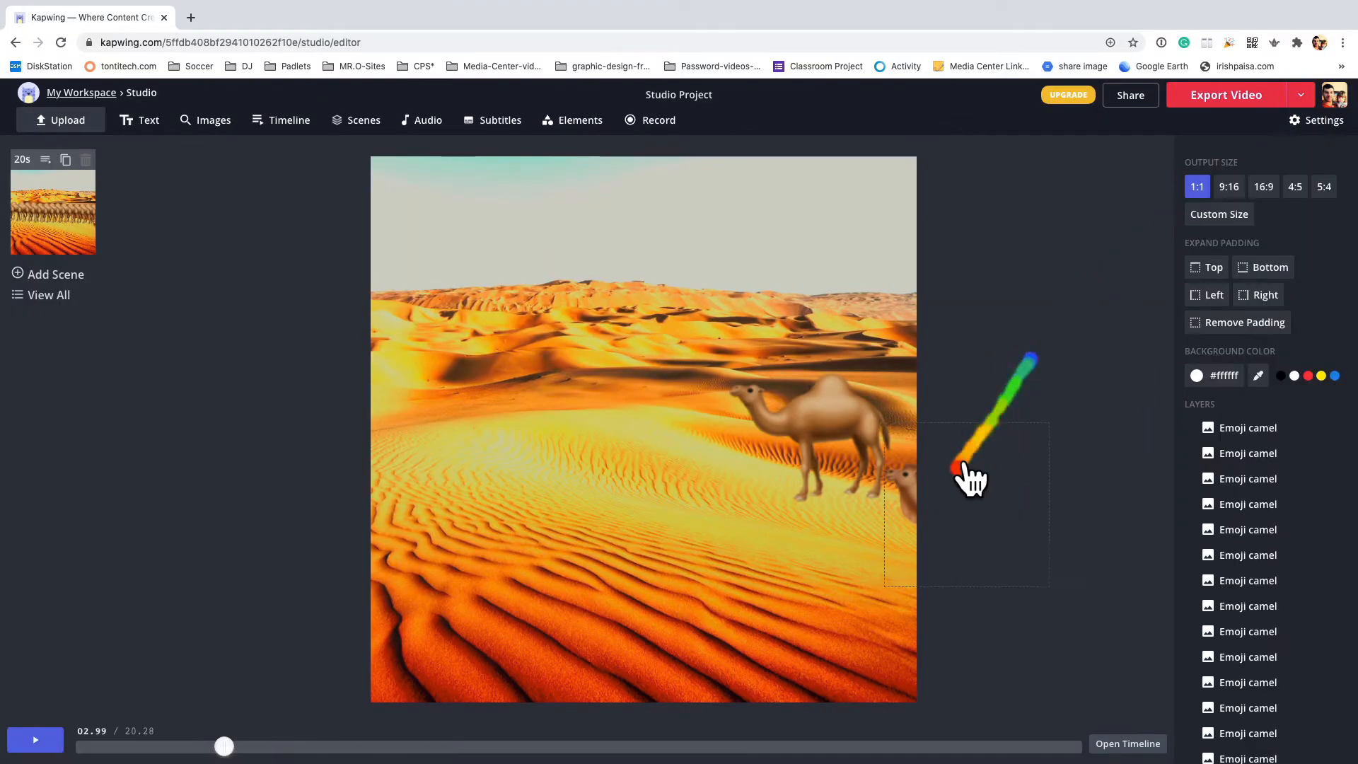
- Duplicate the two-hump camel repeatedly and line up the copies across the desert from its right edge to beyond its left edge
left_click(970, 481)
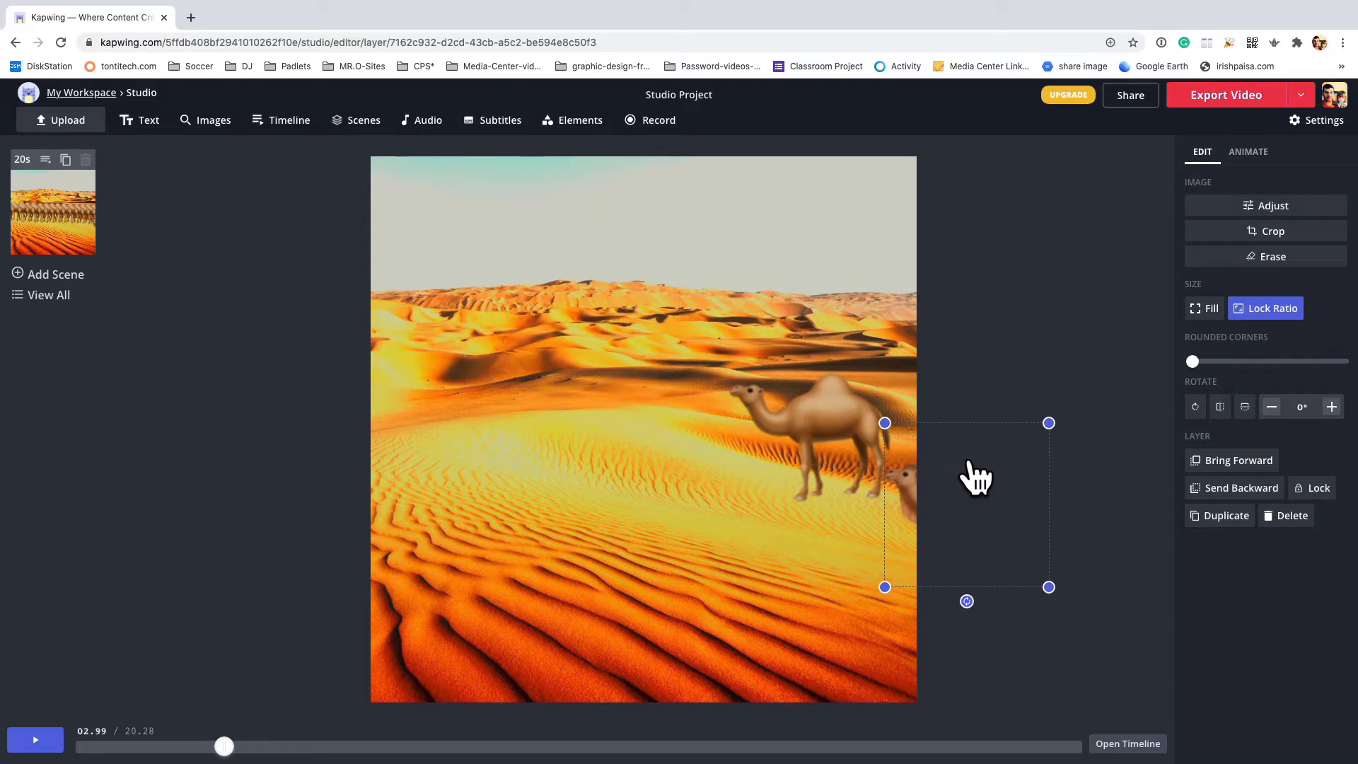
left_click_drag(969, 463, 360, 486)
key("super+d")
key("super+d")
key("super+d")
key("super+d")
key("super+d")
key("super+d")
key("super+d")
key("super+d")
key("super+d")
key("super+d")
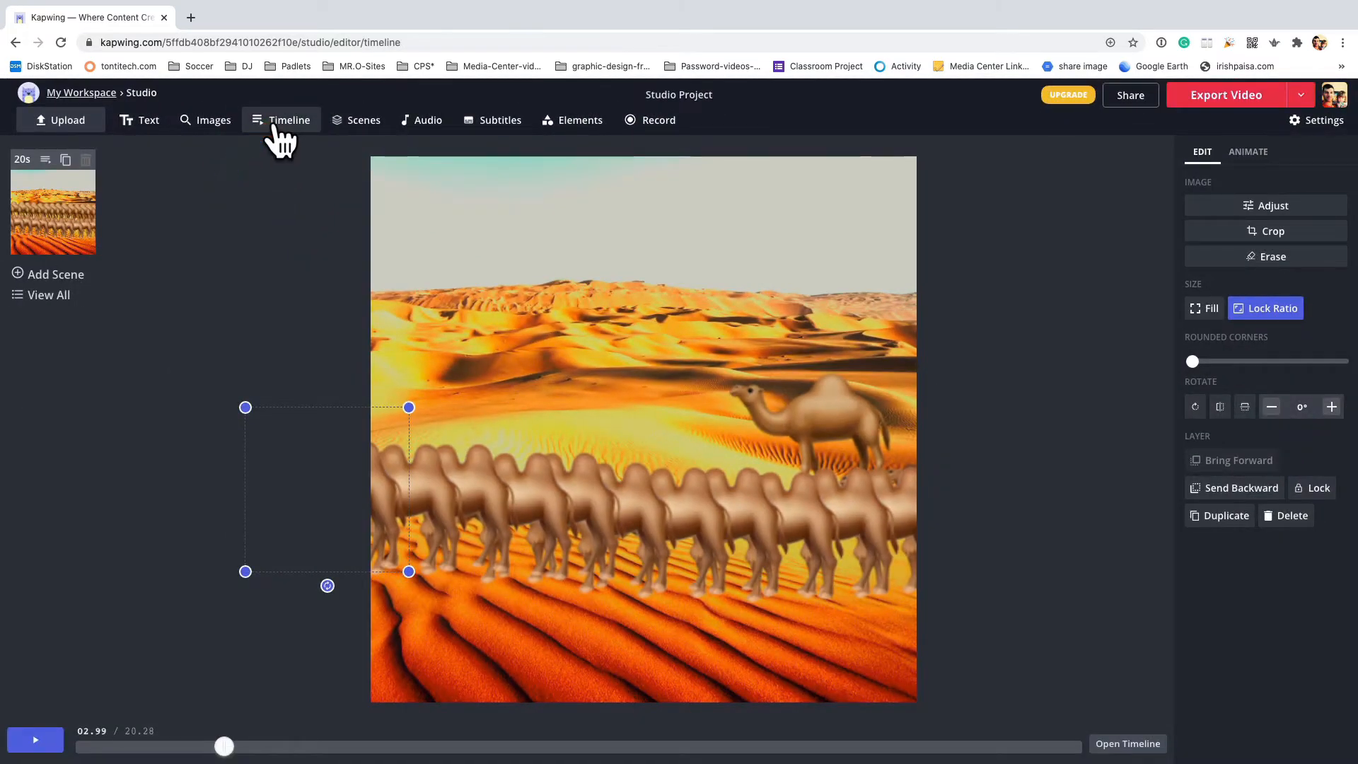
- On the timeline, trim the first two-hump camel layer to end at about 0.92 seconds and place an equally short second one directly after it
left_click(275, 124)
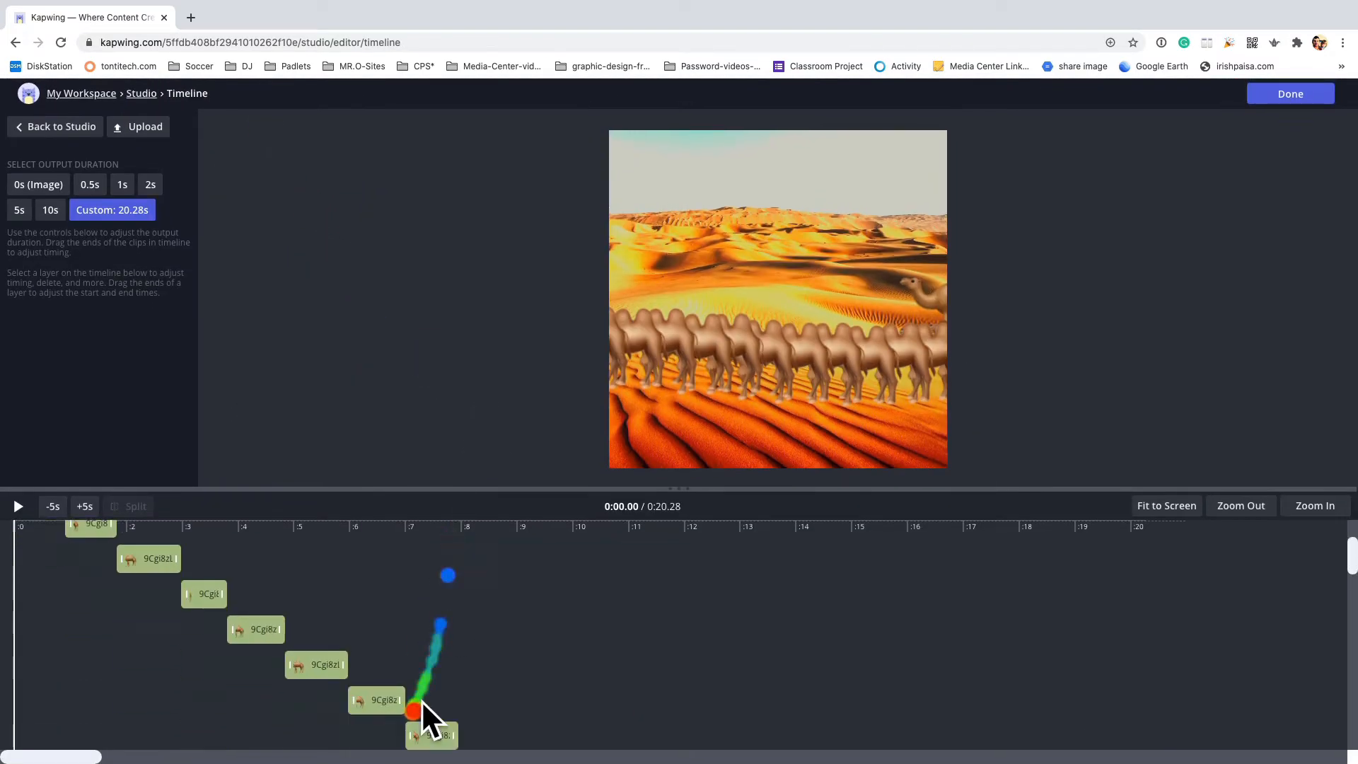
scroll(423, 700, "down", 5)
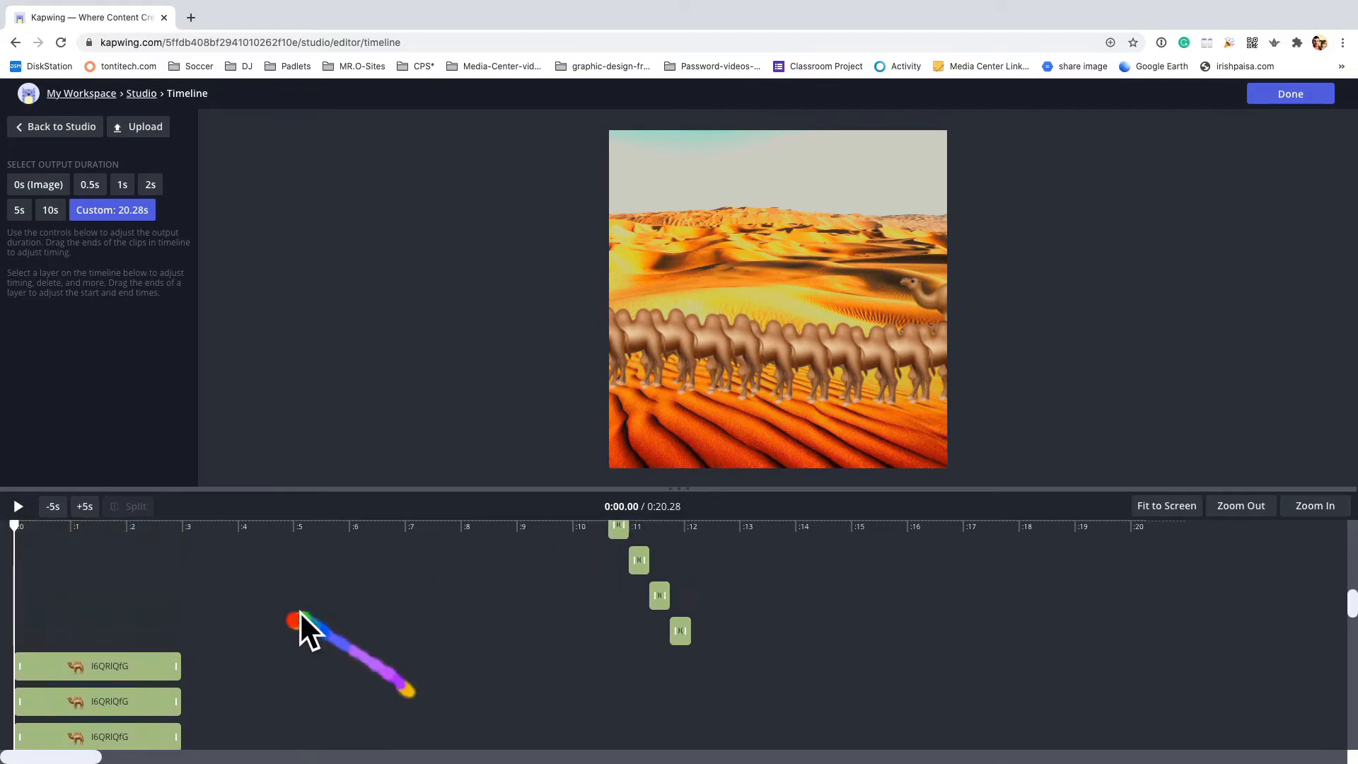
scroll(199, 642, "up", 2)
scroll(200, 642, "down", 4)
scroll(200, 642, "up", 2)
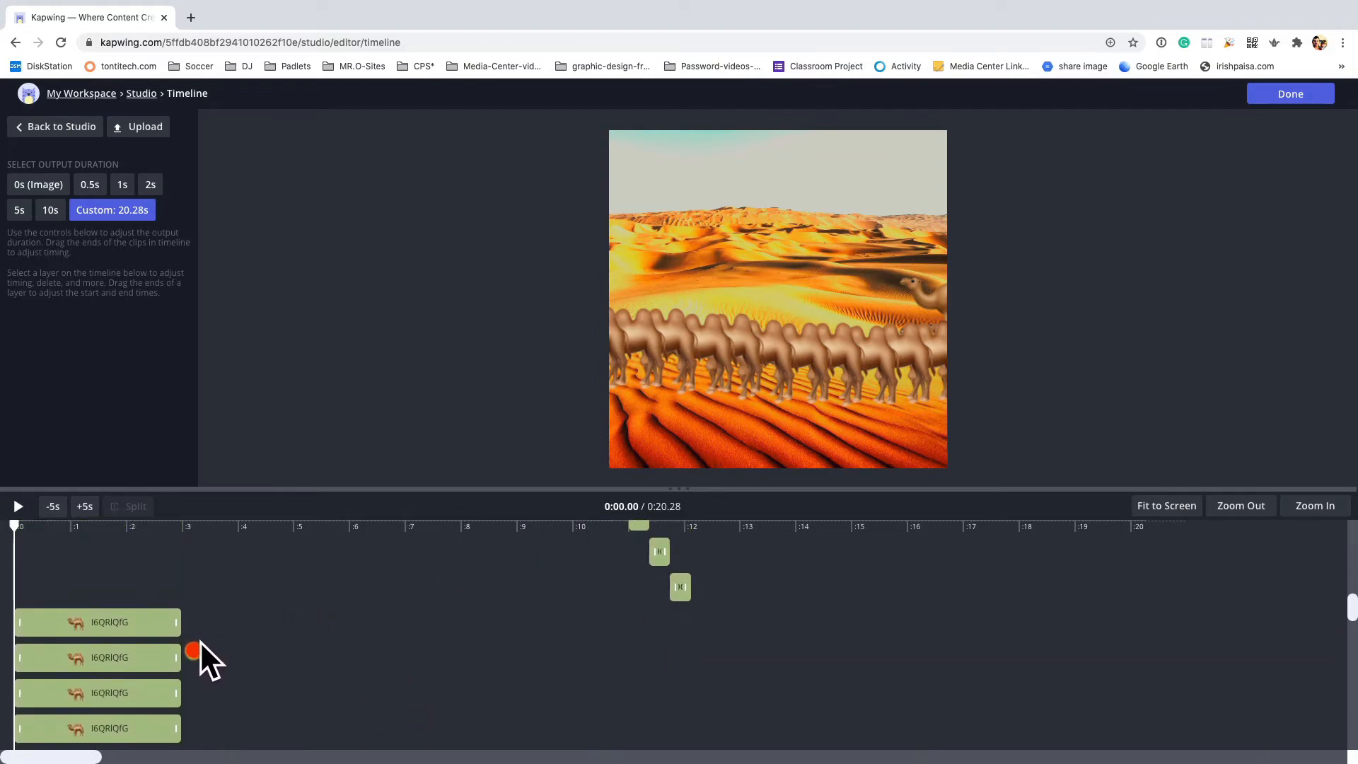
scroll(201, 640, "down", 3)
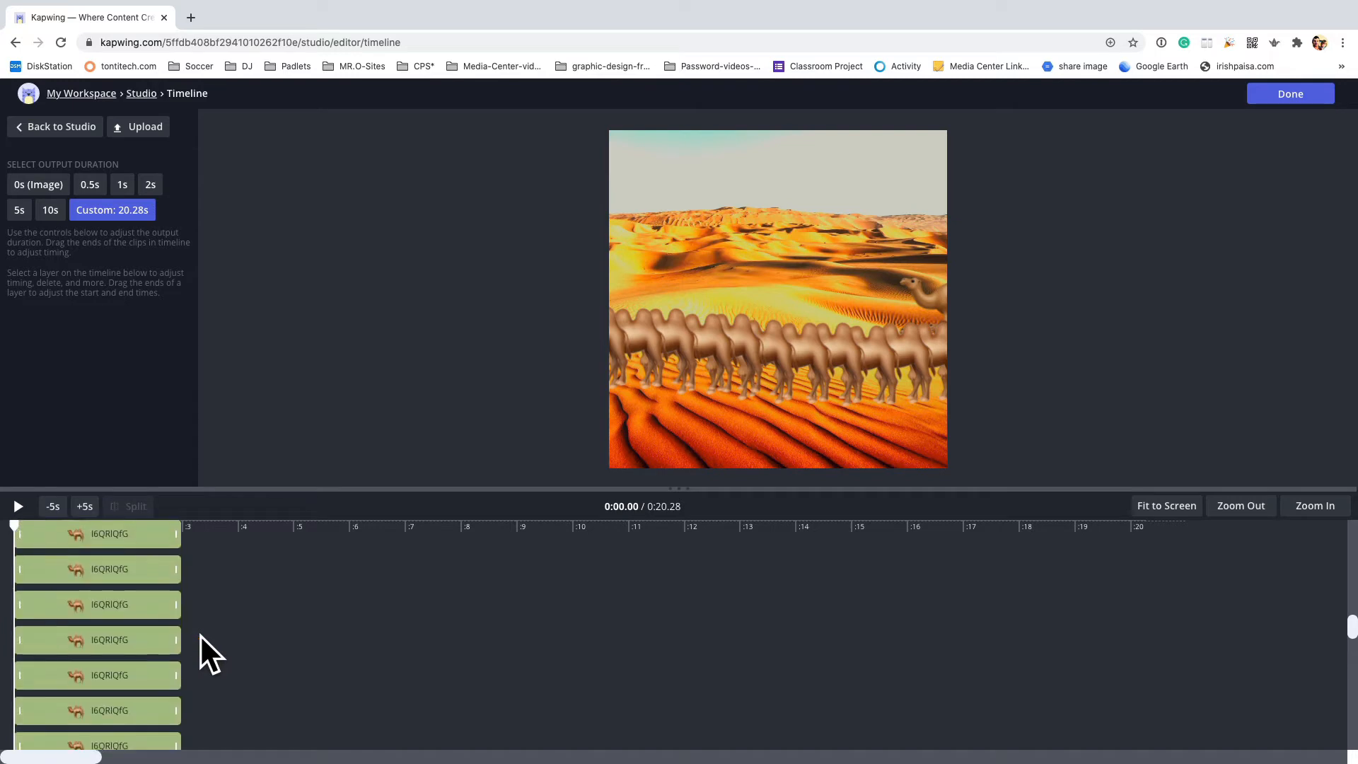
scroll(199, 633, "up", 3)
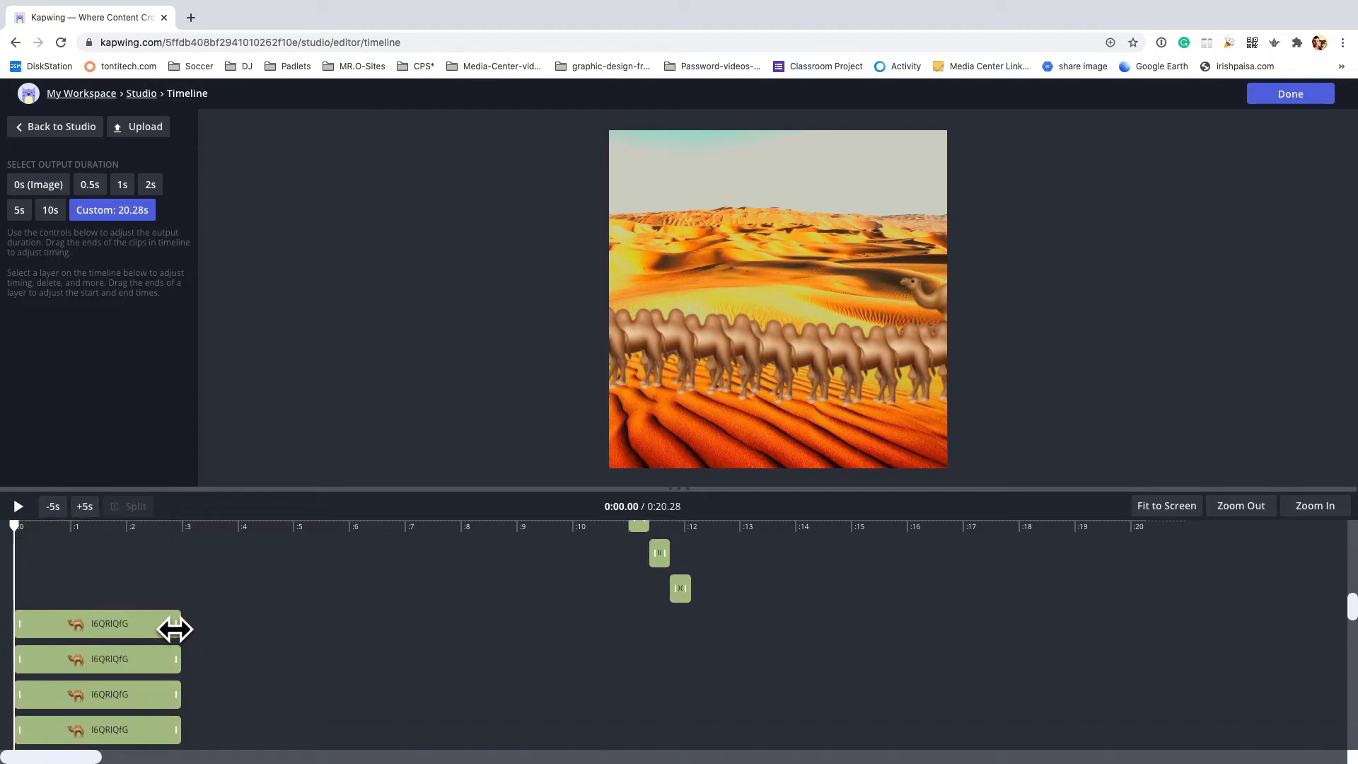
left_click_drag(175, 629, 64, 622)
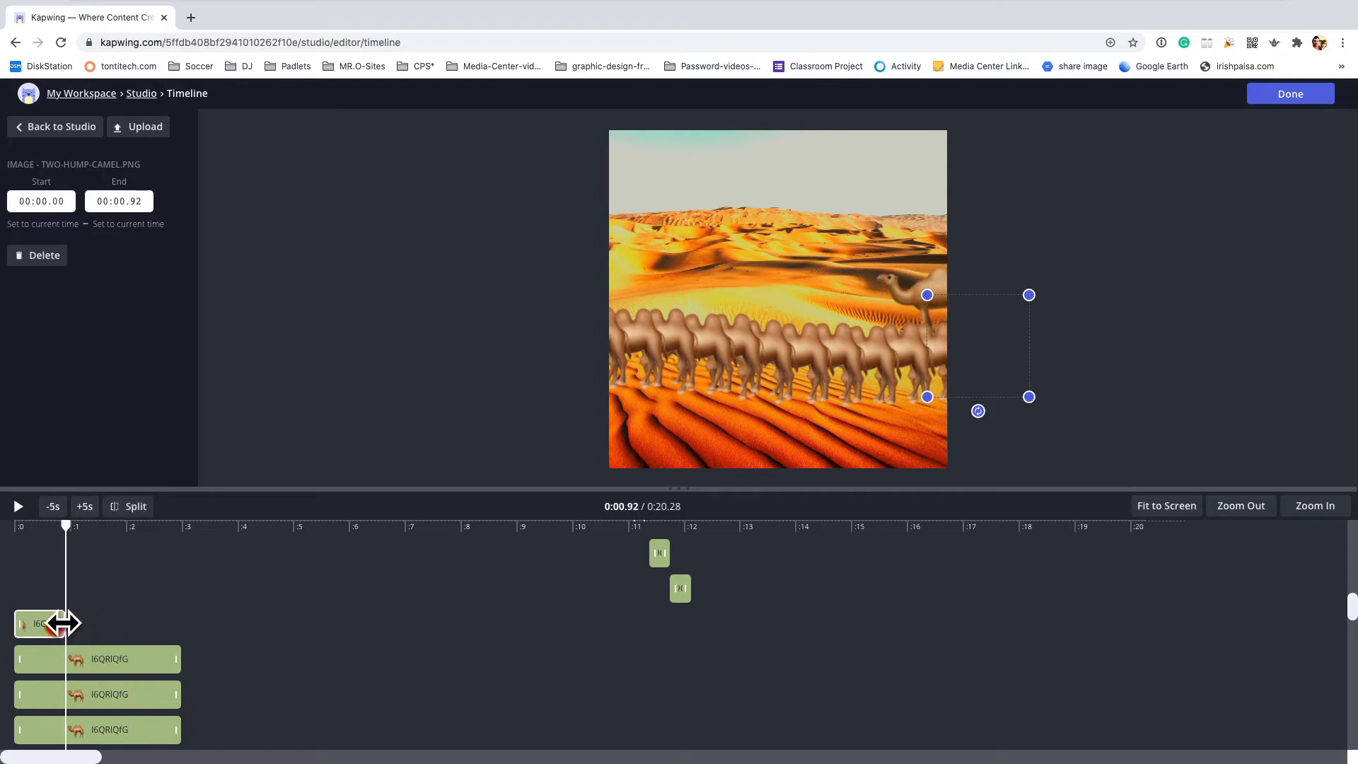
left_click_drag(177, 659, 91, 673)
- Trim the third and fourth two-hump camel layers and place them back to back, ending at about 2.76 and 3.68 seconds
left_click(103, 695)
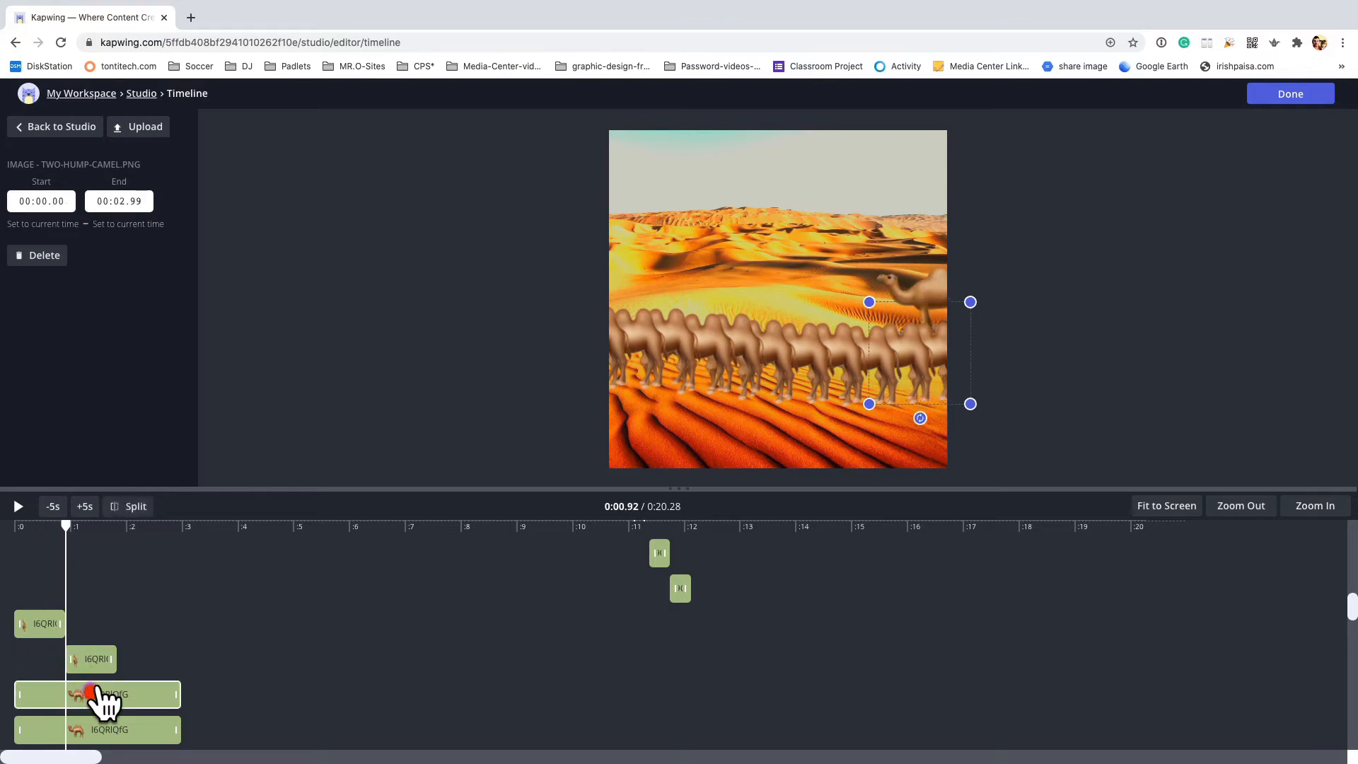
left_click_drag(180, 695, 192, 741)
left_click(167, 727)
scroll(290, 672, "down", 2)
- Set the fifth two-hump camel layer to run from about 3.68 to 4.53 seconds and the sixth from 4.53 to 5.38 seconds
left_click(117, 676)
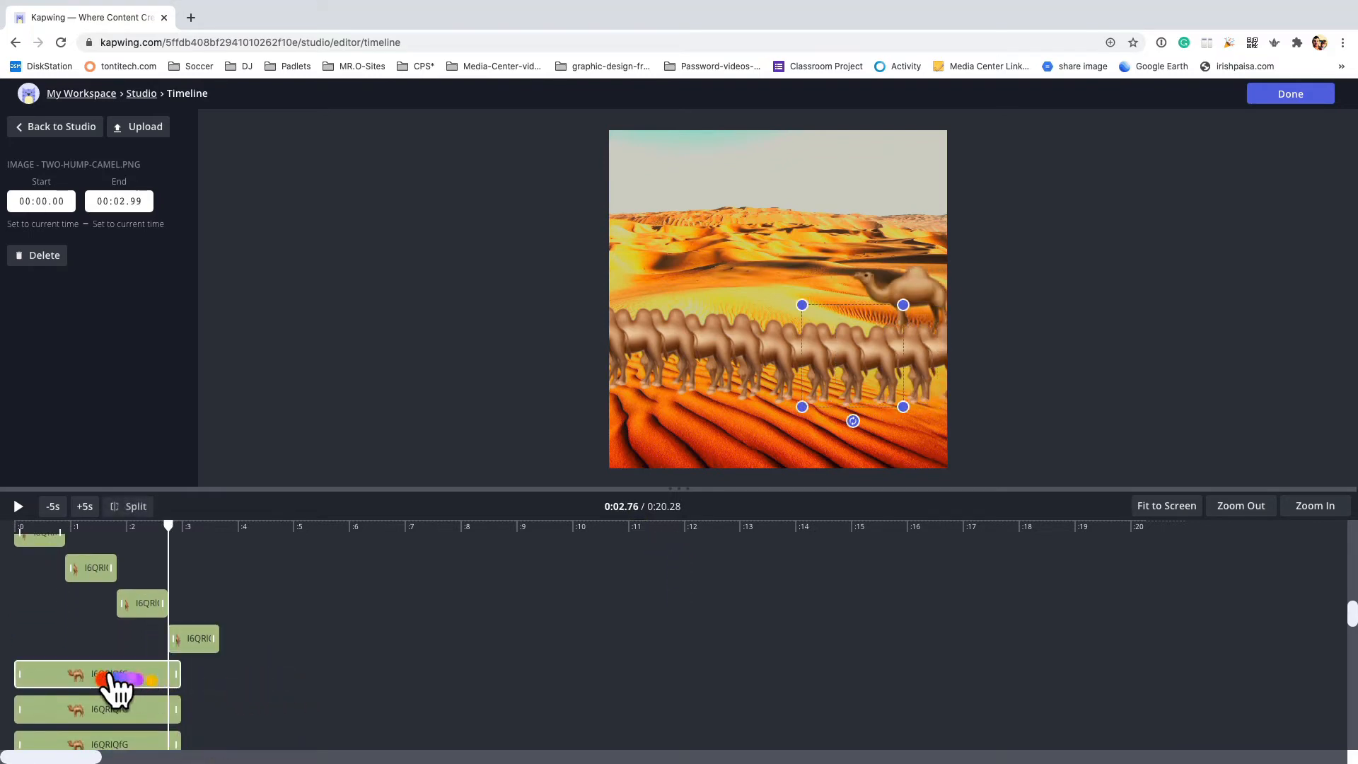
left_click_drag(65, 677, 265, 691)
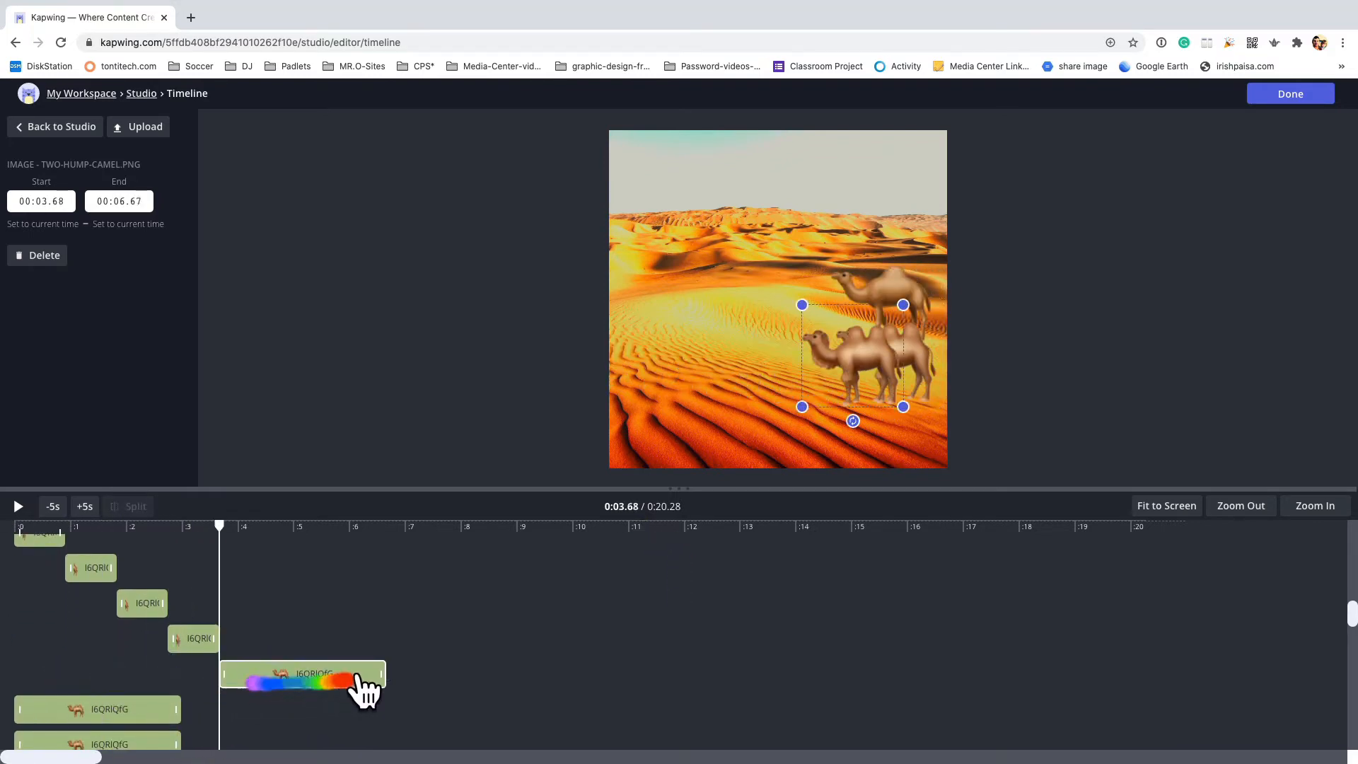
left_click_drag(382, 676, 263, 680)
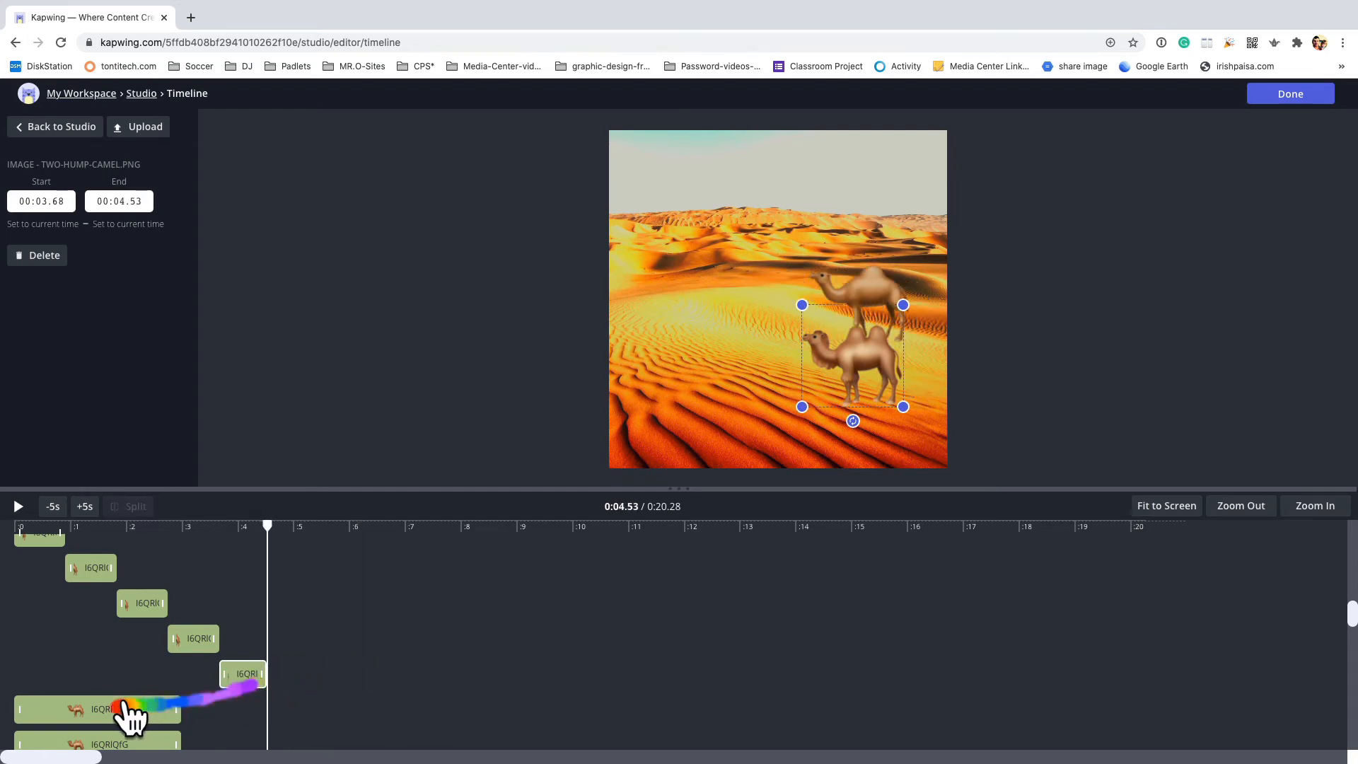
left_click_drag(125, 709, 307, 707)
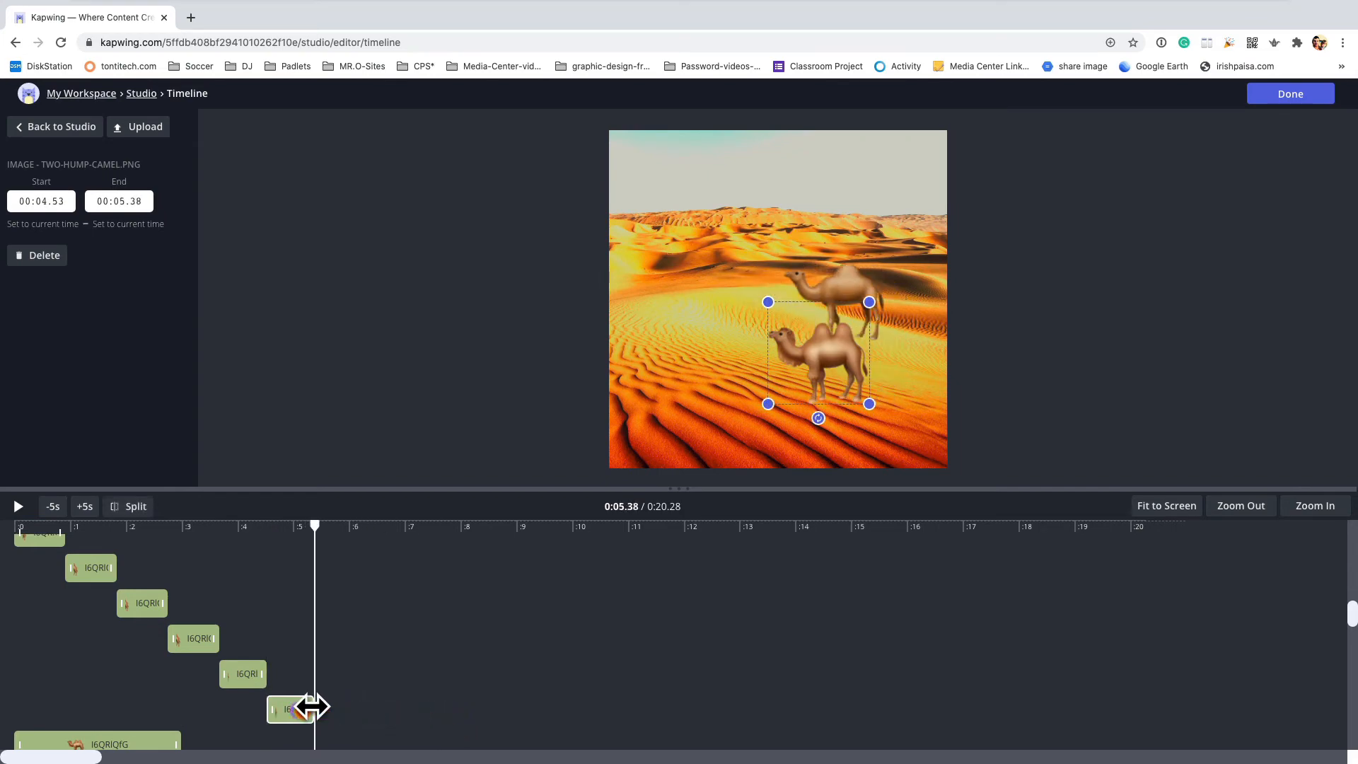
- Set the seventh two-hump camel layer to run from about 5.38 to 5.99 seconds and the eighth from 5.99 to 7.01 seconds
scroll(297, 696, "down", 3)
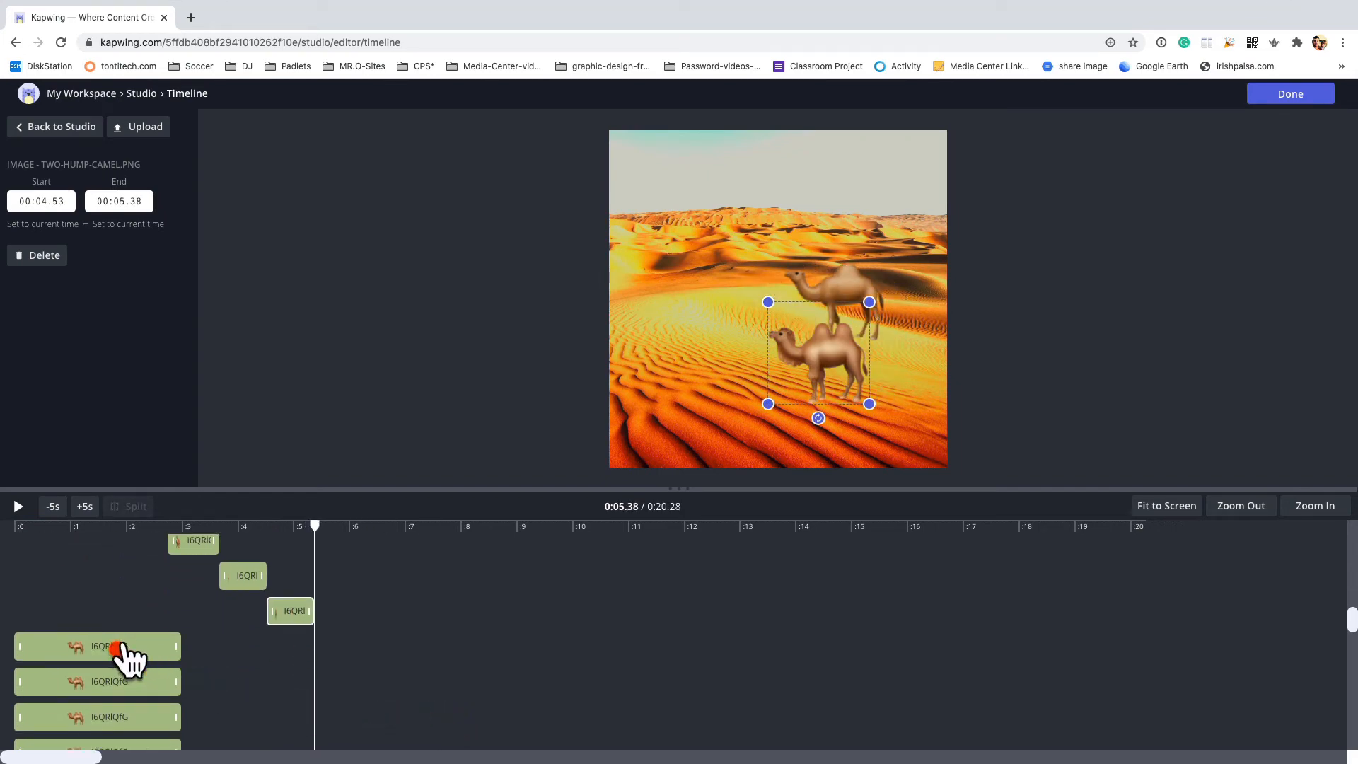
left_click_drag(118, 649, 353, 646)
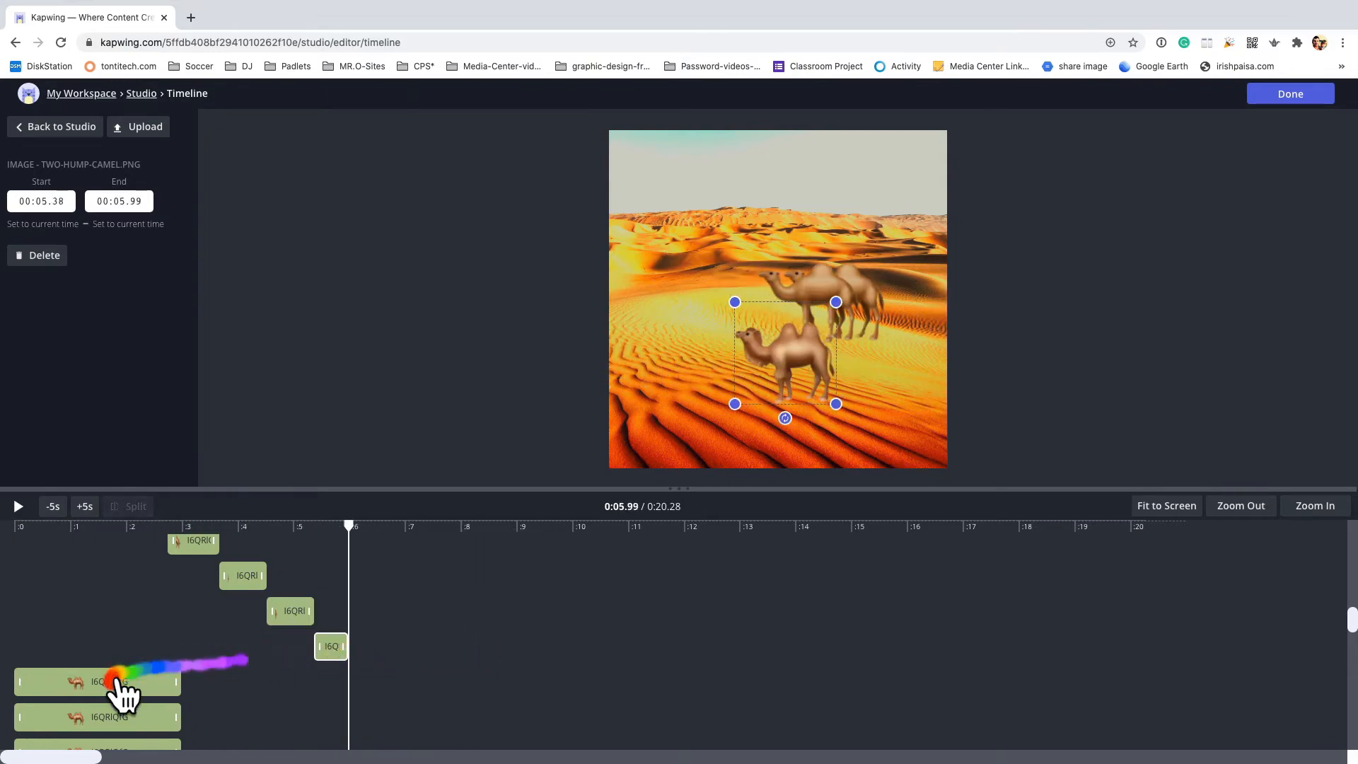
left_click_drag(118, 682, 396, 681)
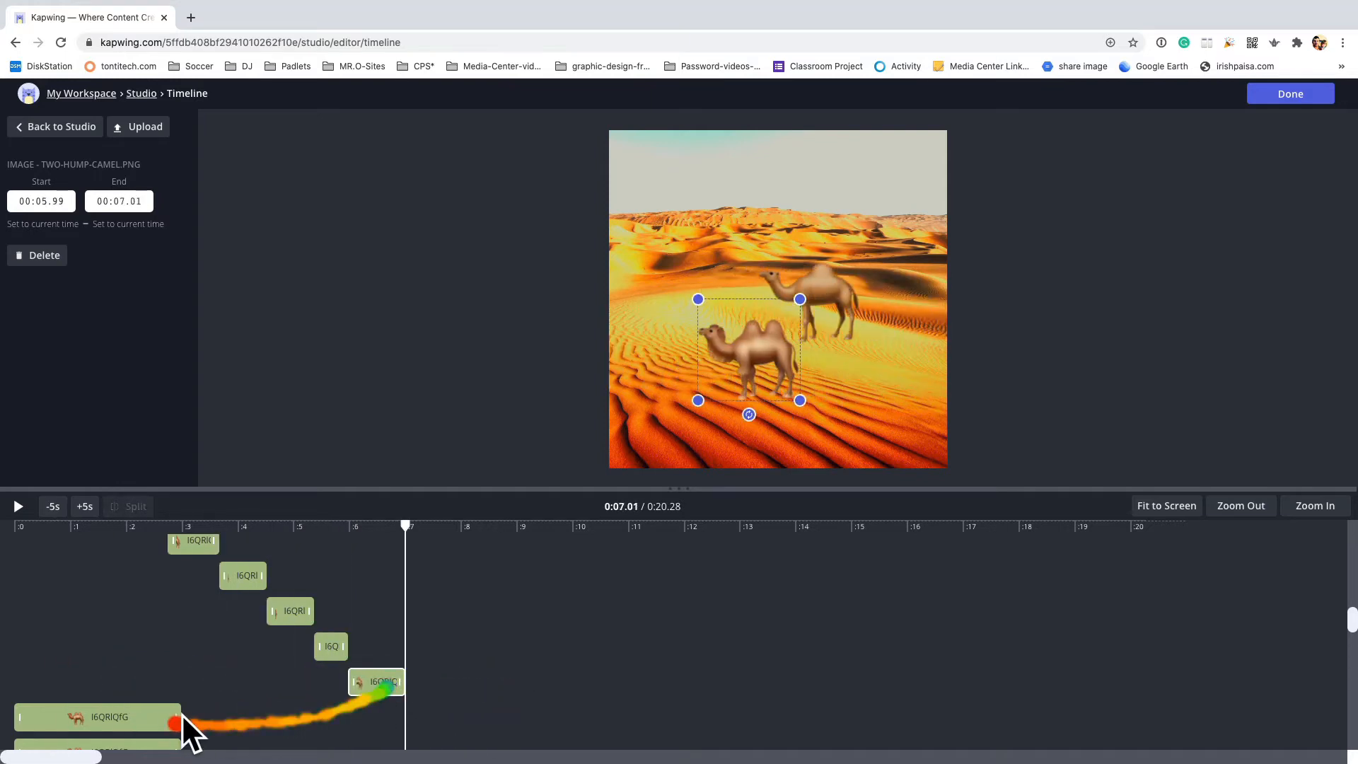
- Trim and stagger the ninth, tenth and eleventh two-hump camel layers back to back, starting at about 7.01, 7.68 and 8.24 seconds and ending at 9.19
scroll(182, 714, "down", 2)
left_click_drag(138, 644, 439, 638)
left_click_drag(142, 673, 511, 680)
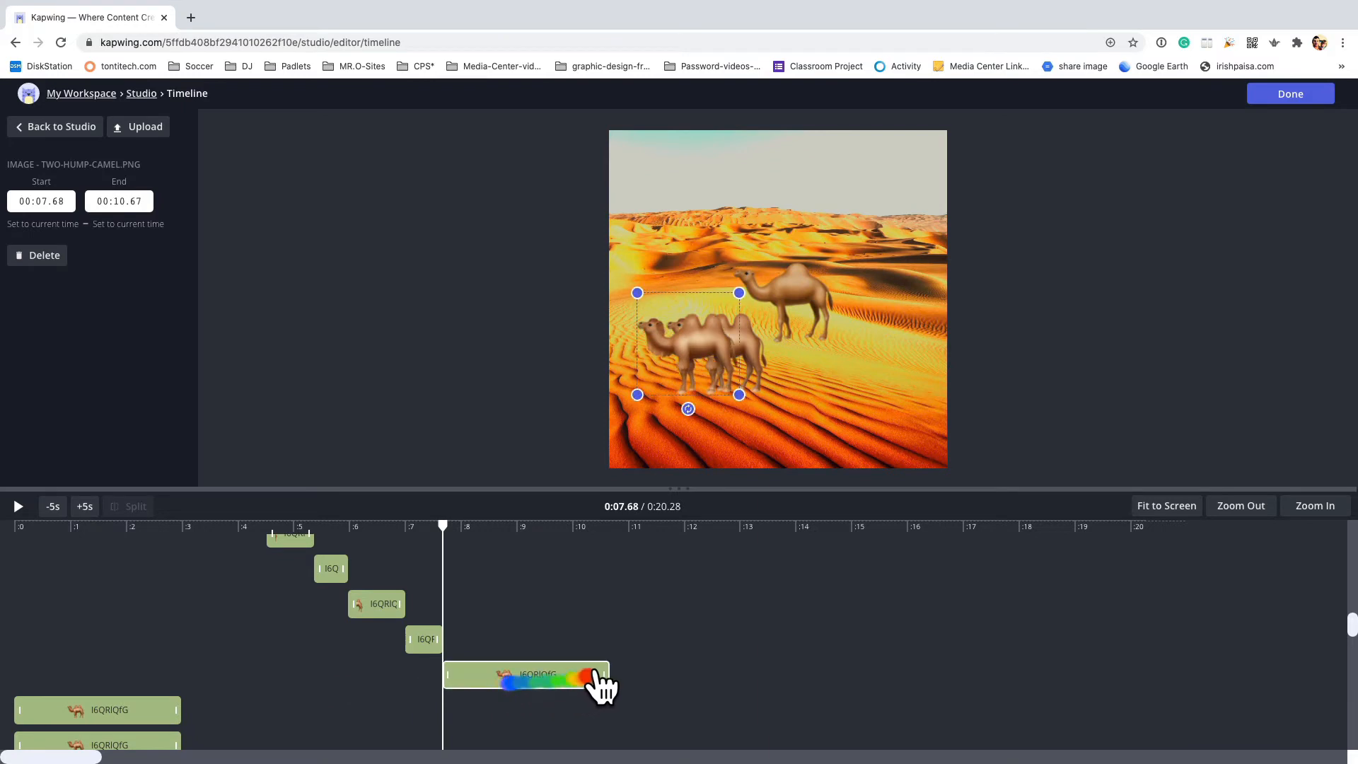
left_click_drag(605, 676, 471, 675)
left_click_drag(126, 710, 527, 710)
scroll(514, 718, "down", 2)
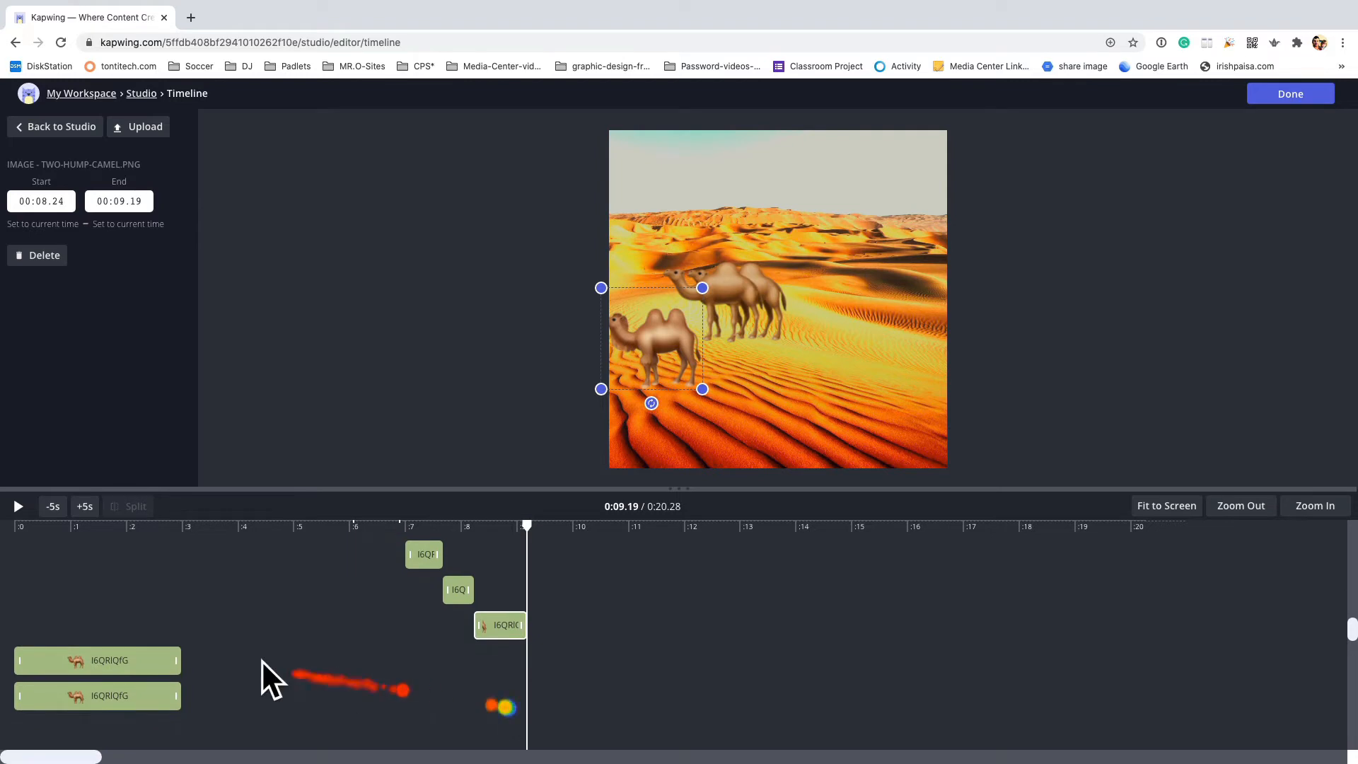
- Stagger the last two two-hump camel layers from about 9.19 to 9.69 and 9.69 to 10.28 seconds, and finish the timeline edits
left_click_drag(113, 663, 560, 659)
left_click_drag(176, 693, 604, 690)
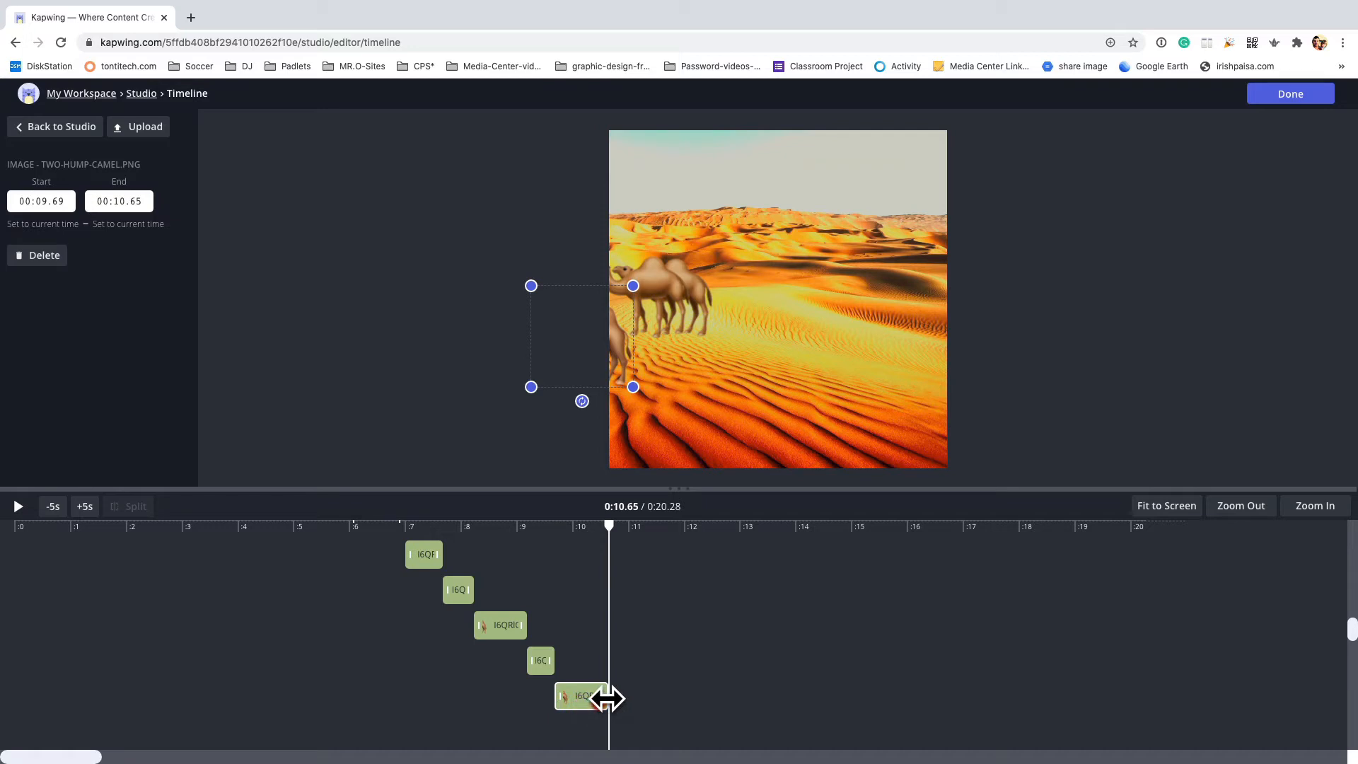
left_click_drag(607, 698, 594, 698)
left_click(594, 698)
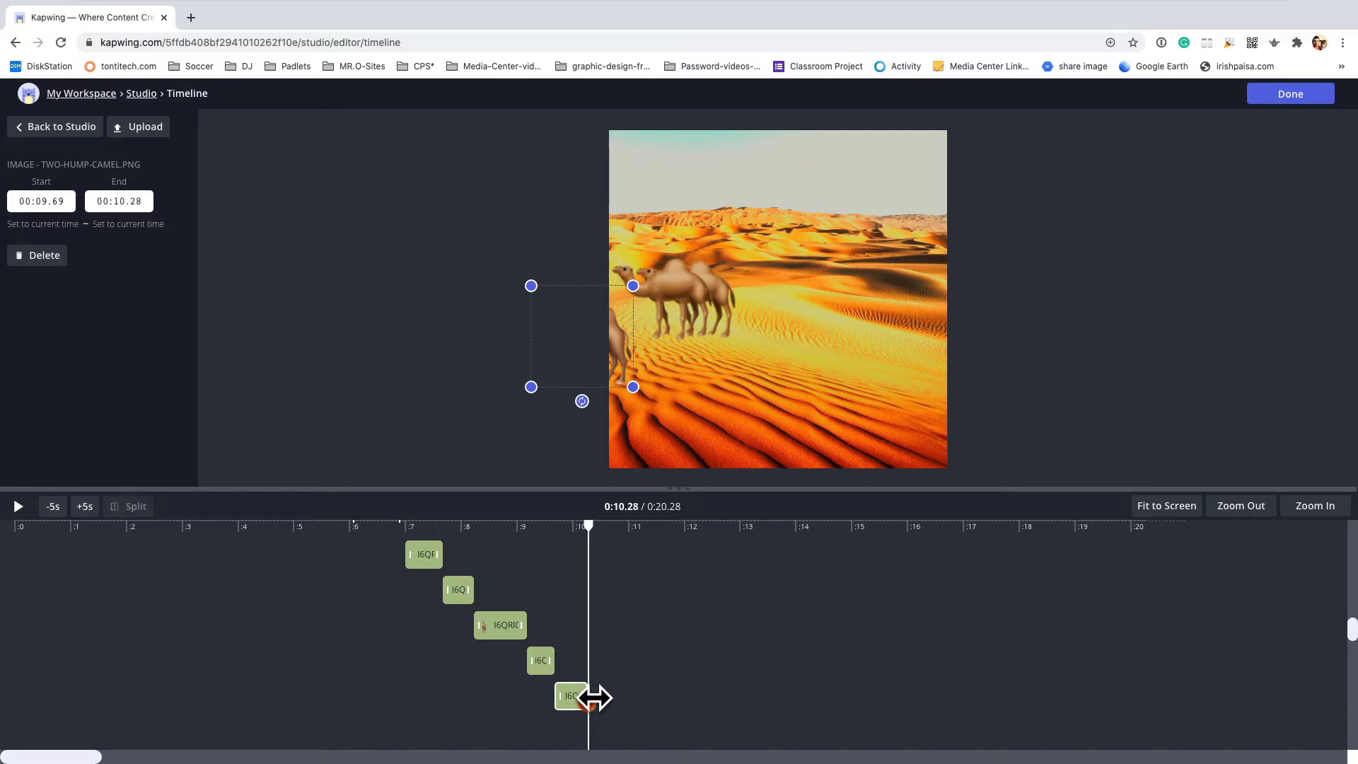
scroll(635, 690, "down", 5)
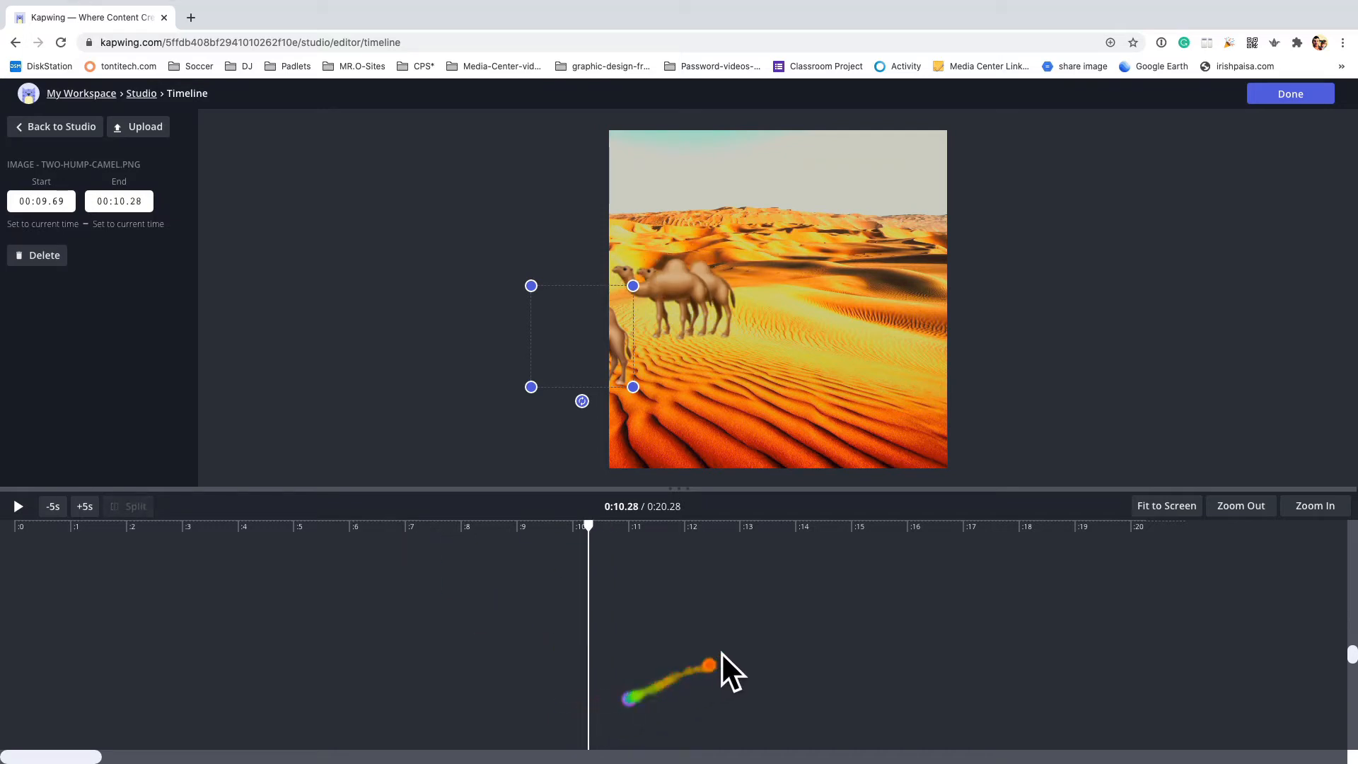
left_click(1296, 103)
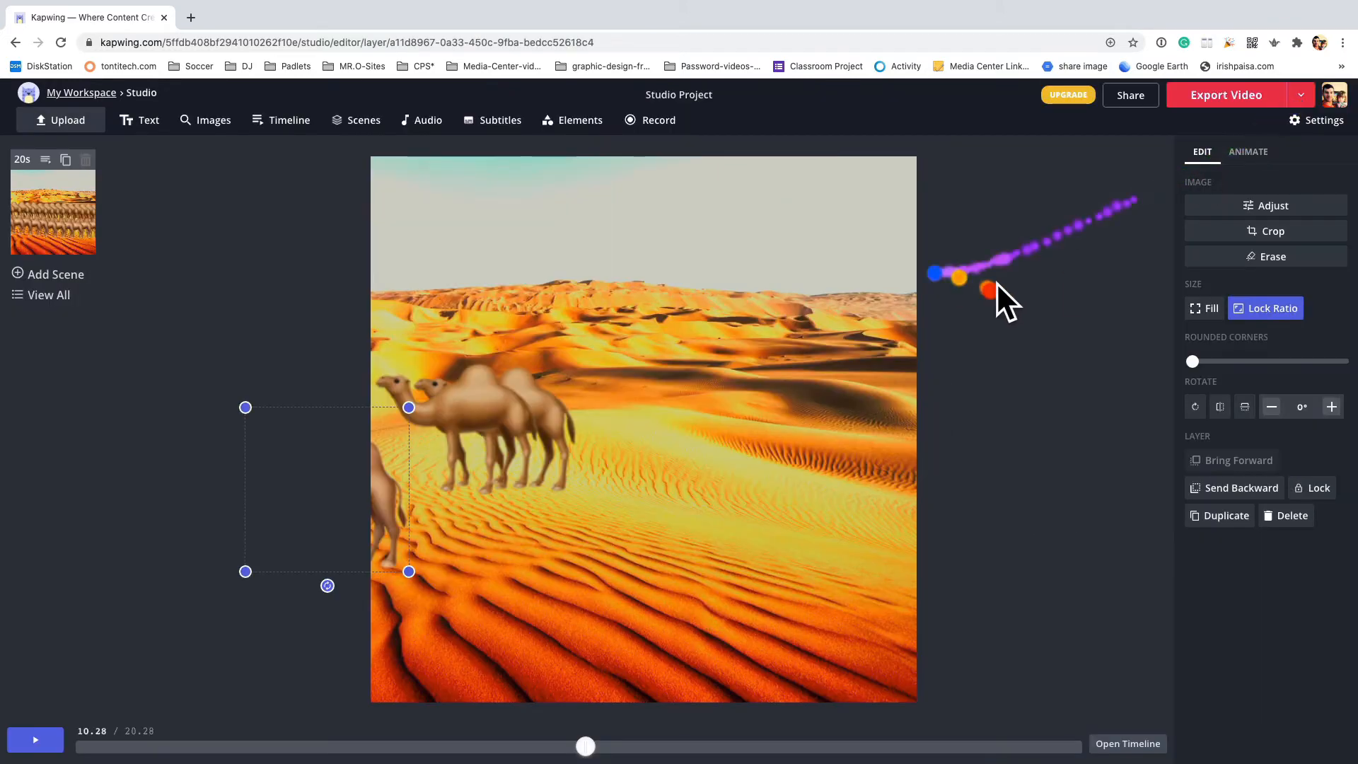
left_click(995, 282)
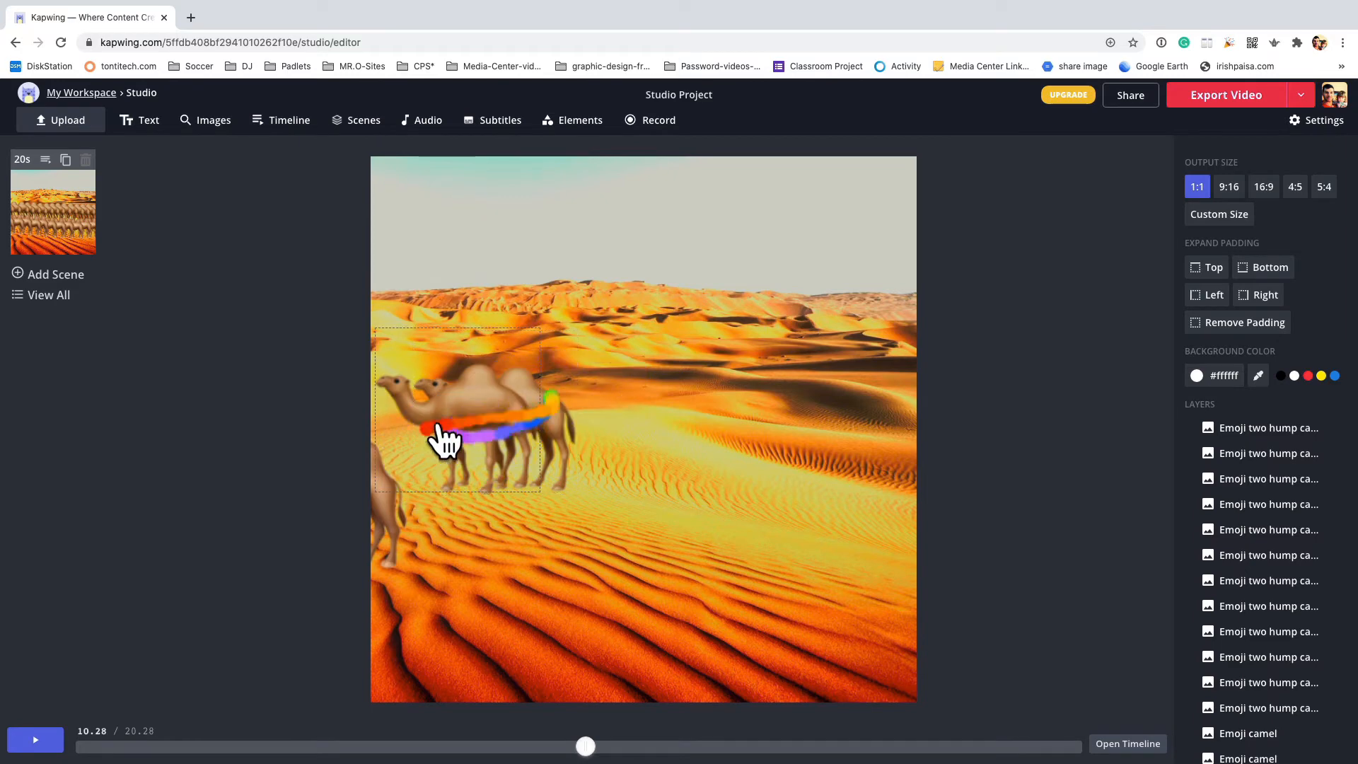
- Set the project's custom output duration to 12 seconds on the timeline
left_click(283, 120)
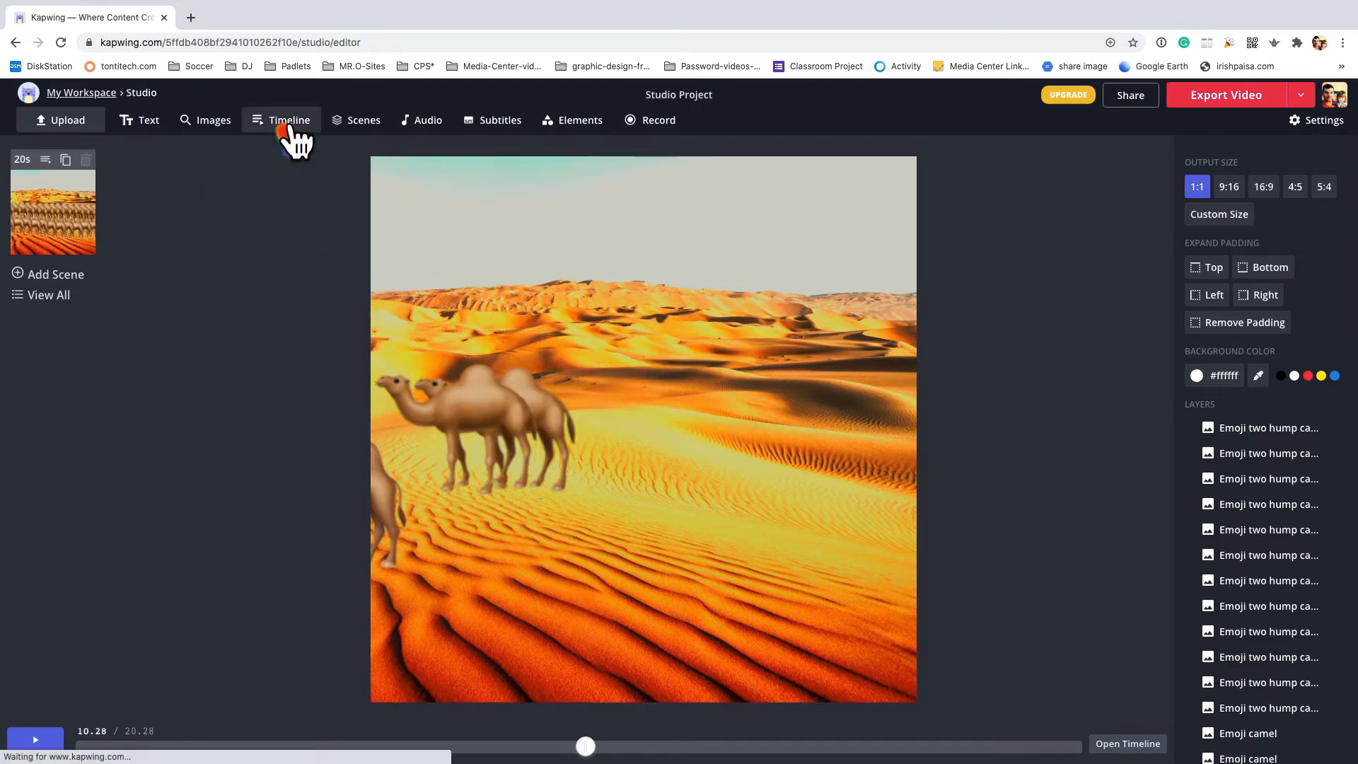
scroll(703, 622, "down", 10)
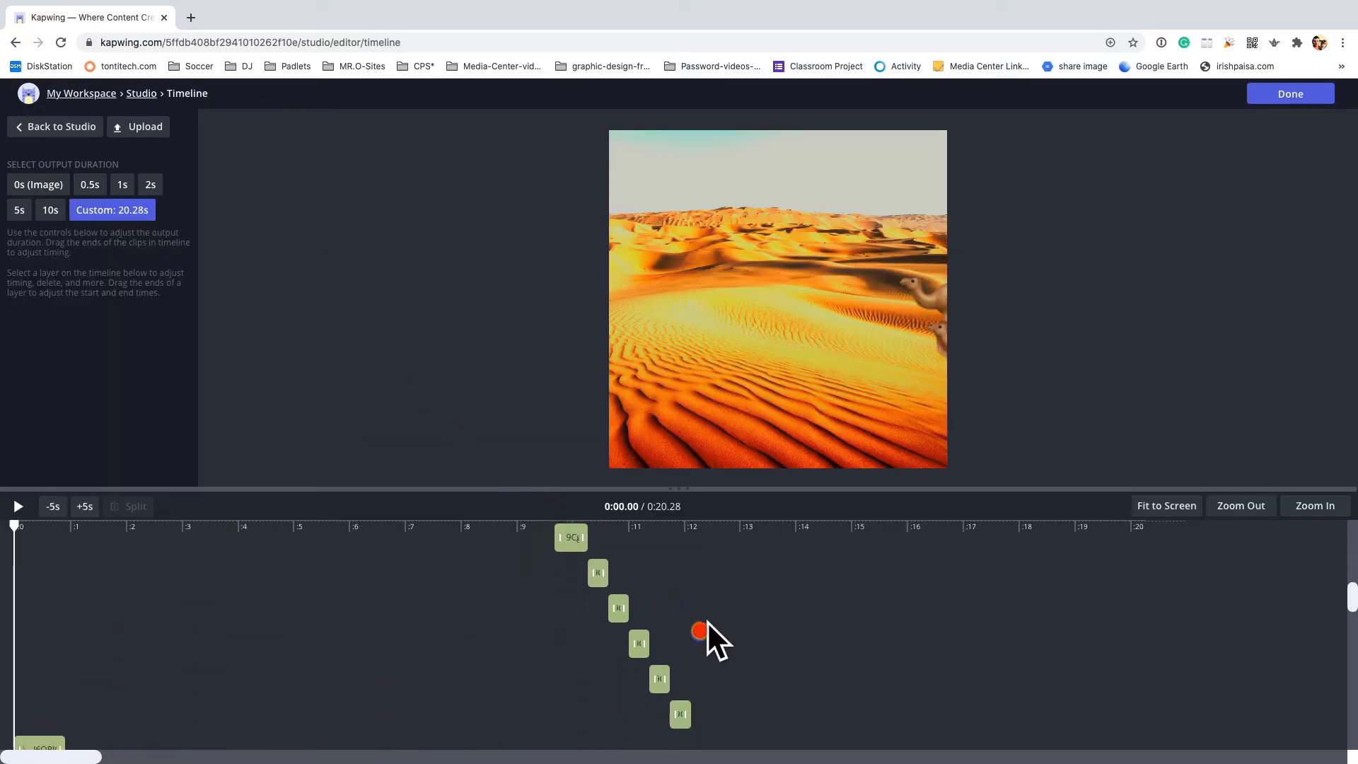
scroll(703, 622, "up", 10)
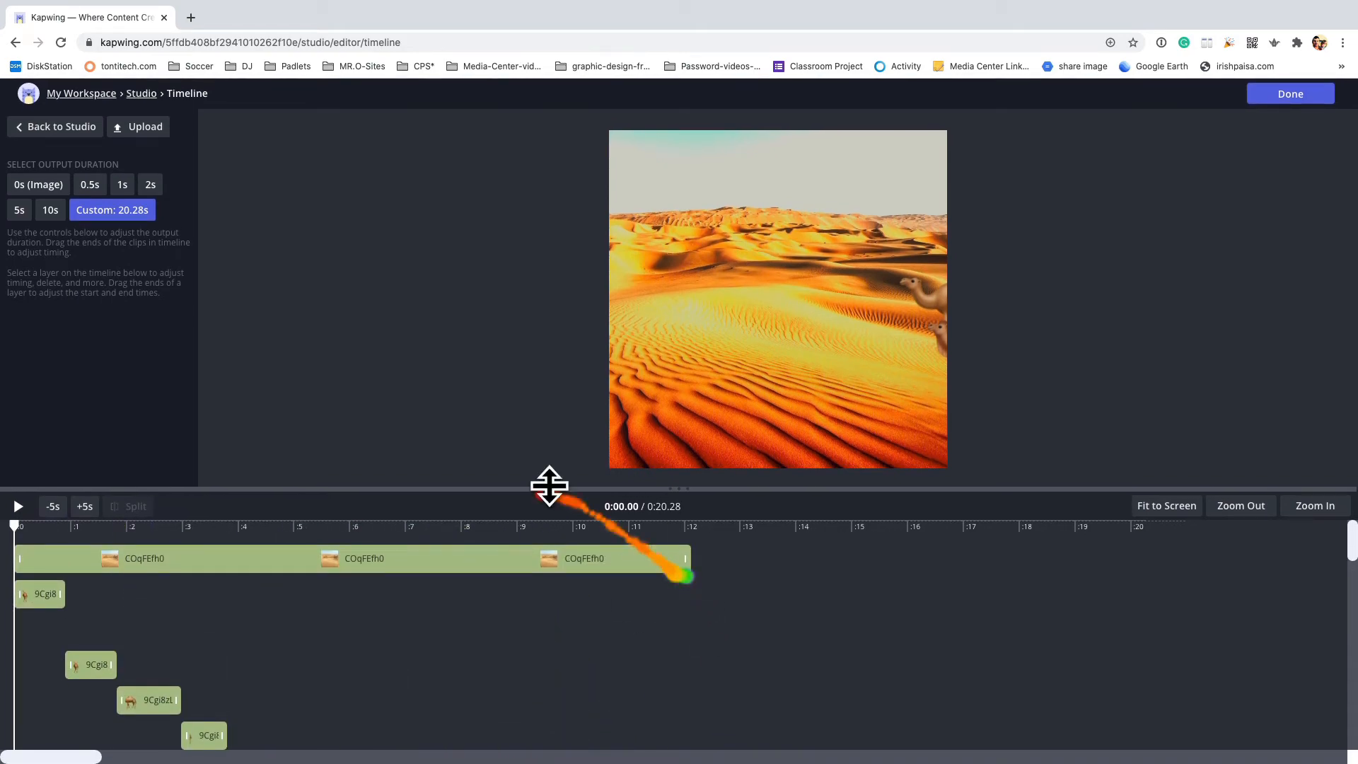
left_click(128, 210)
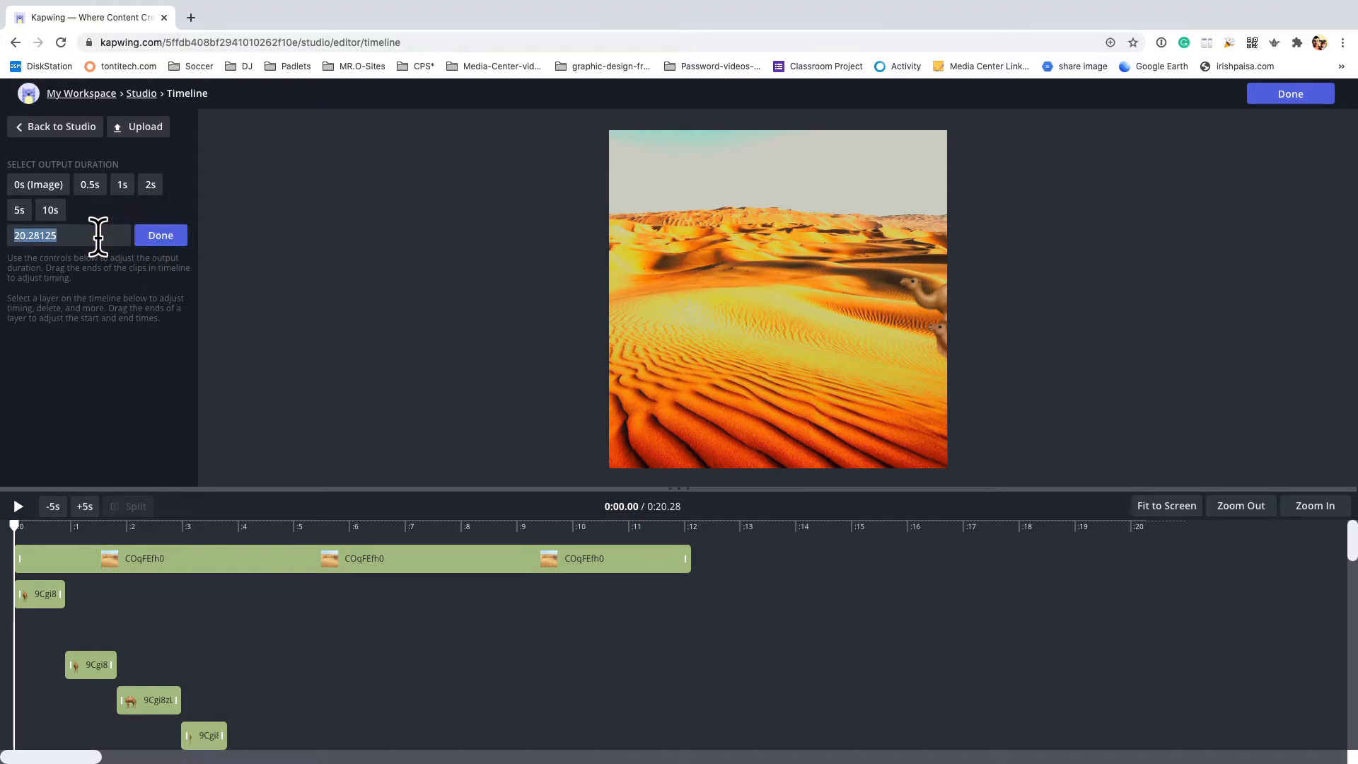
left_click(164, 239)
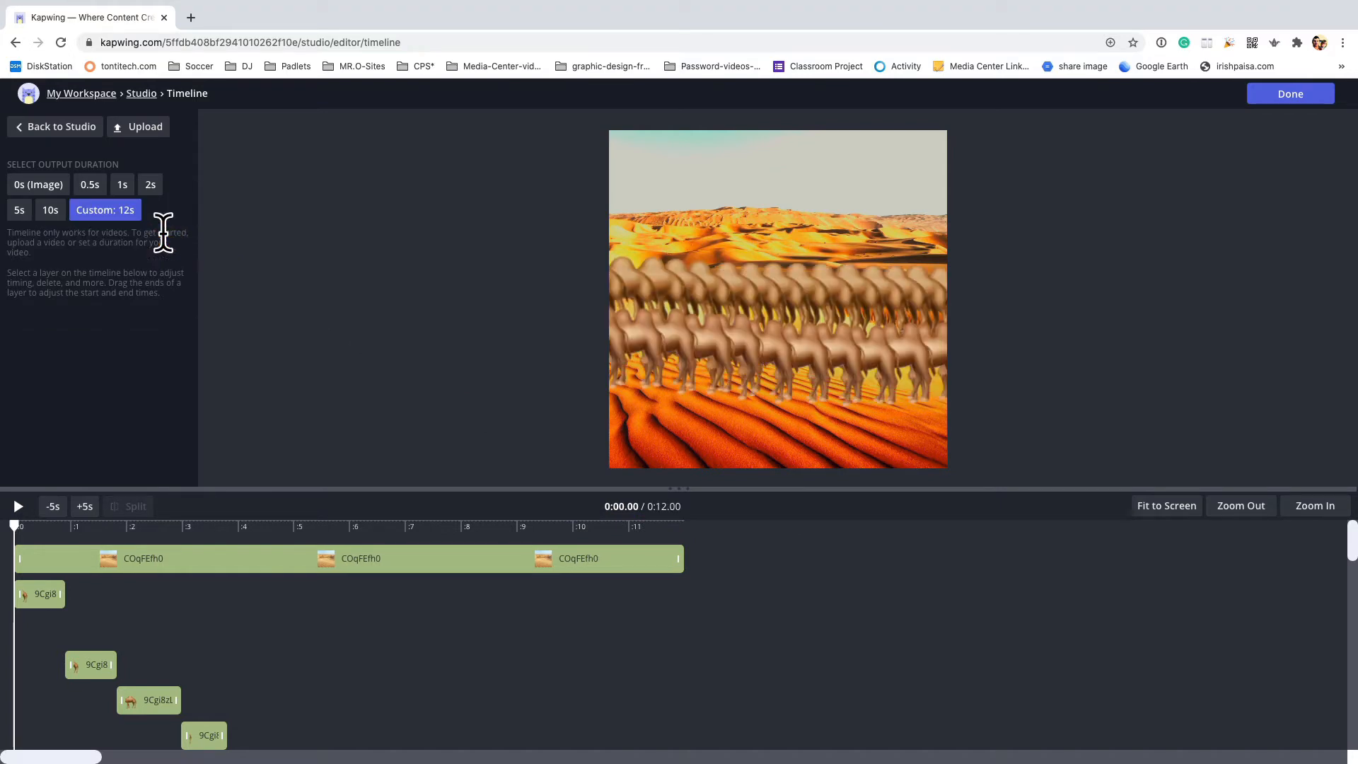
- Finish the timeline edits, preview the camel animation, and move the playback position to the end at about 11.92 seconds
scroll(667, 644, "down", 10)
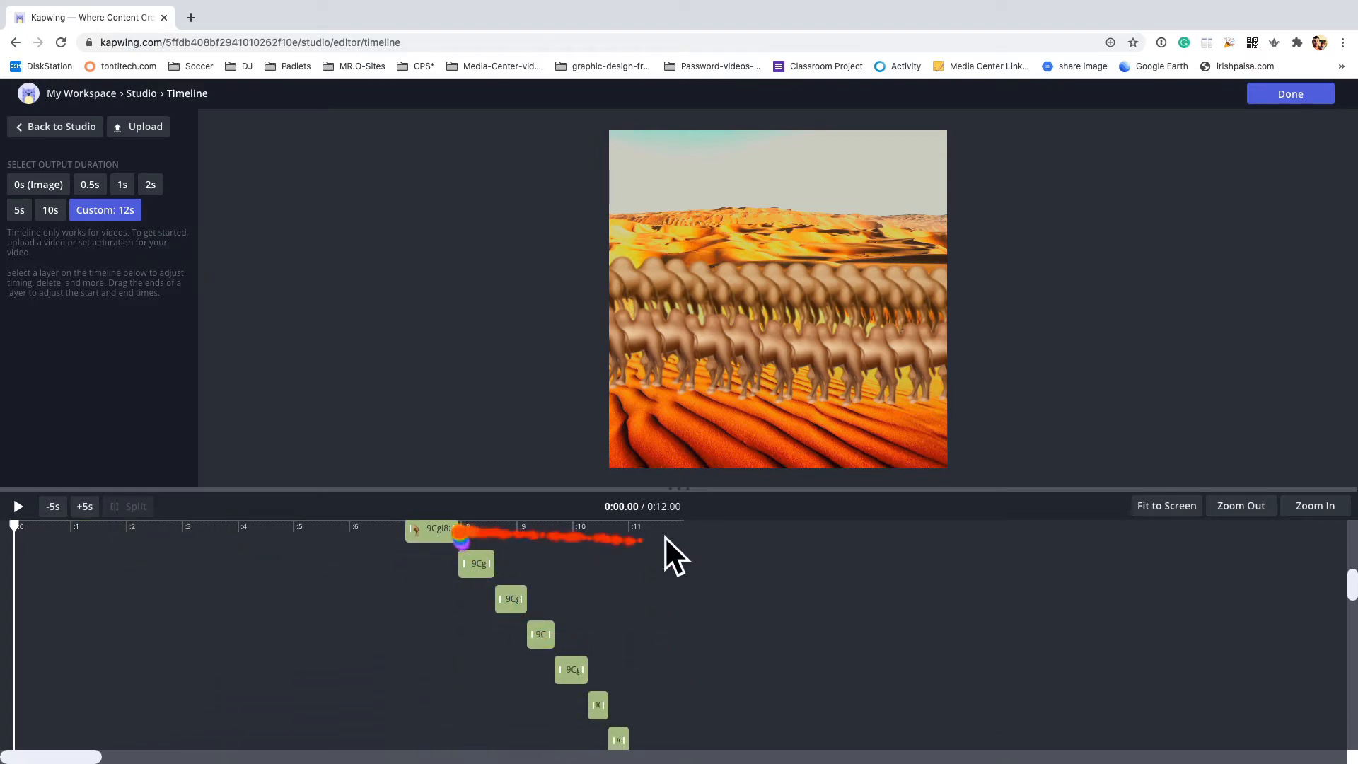
left_click(1286, 96)
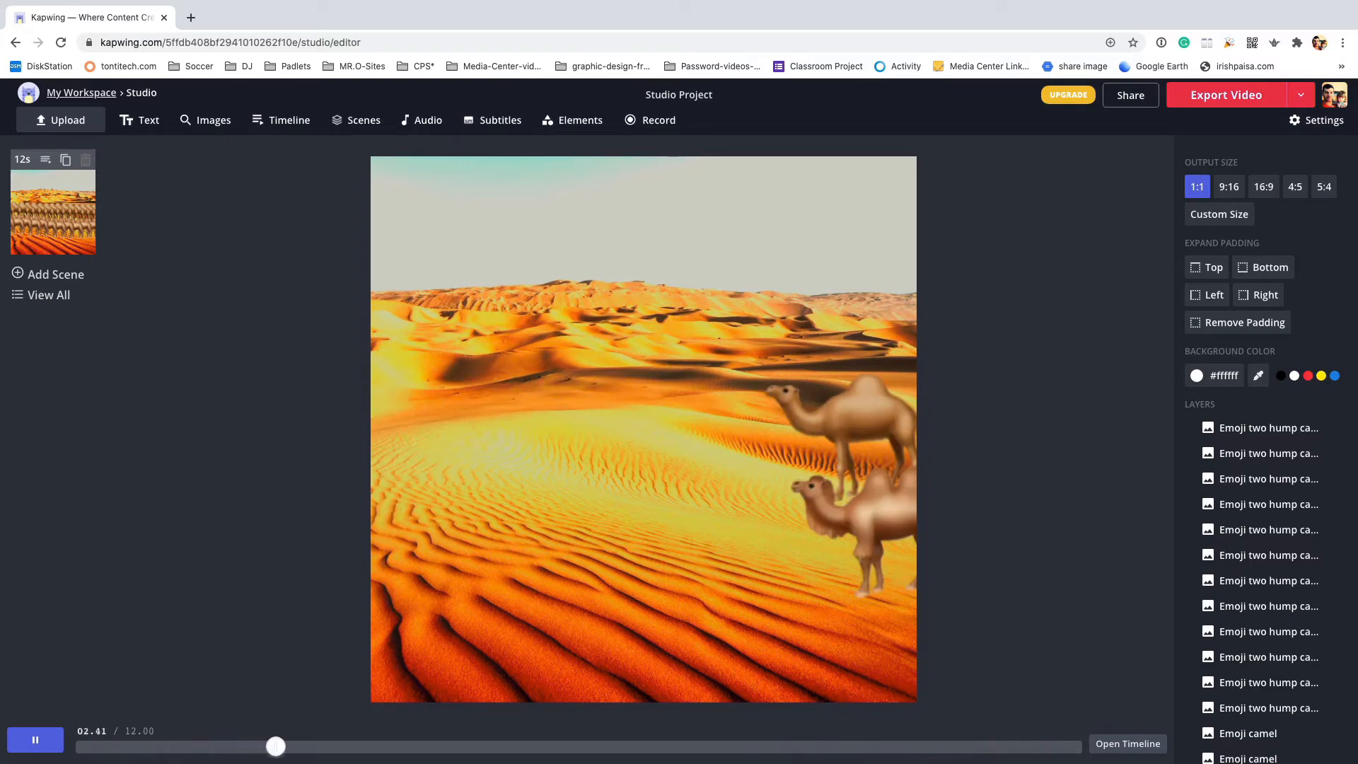
left_click(43, 740)
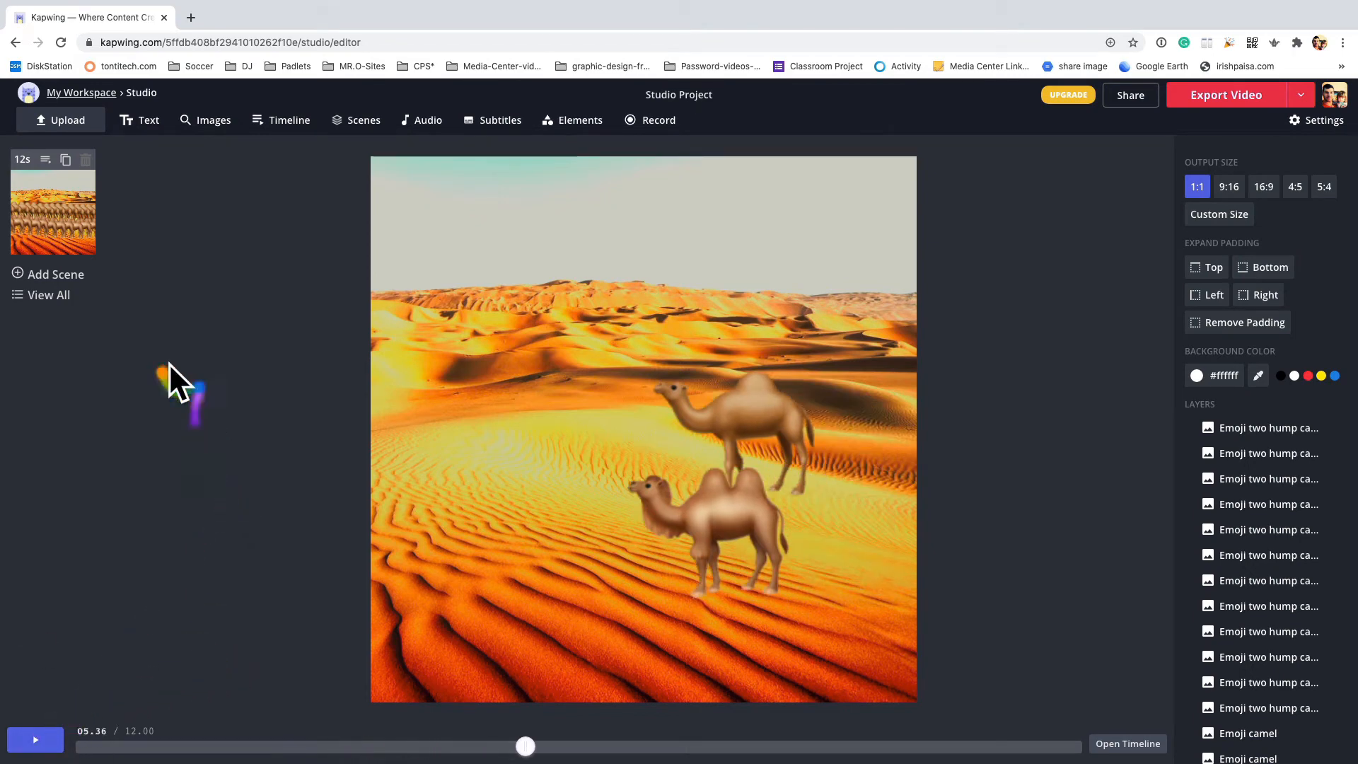
left_click_drag(532, 754, 1076, 755)
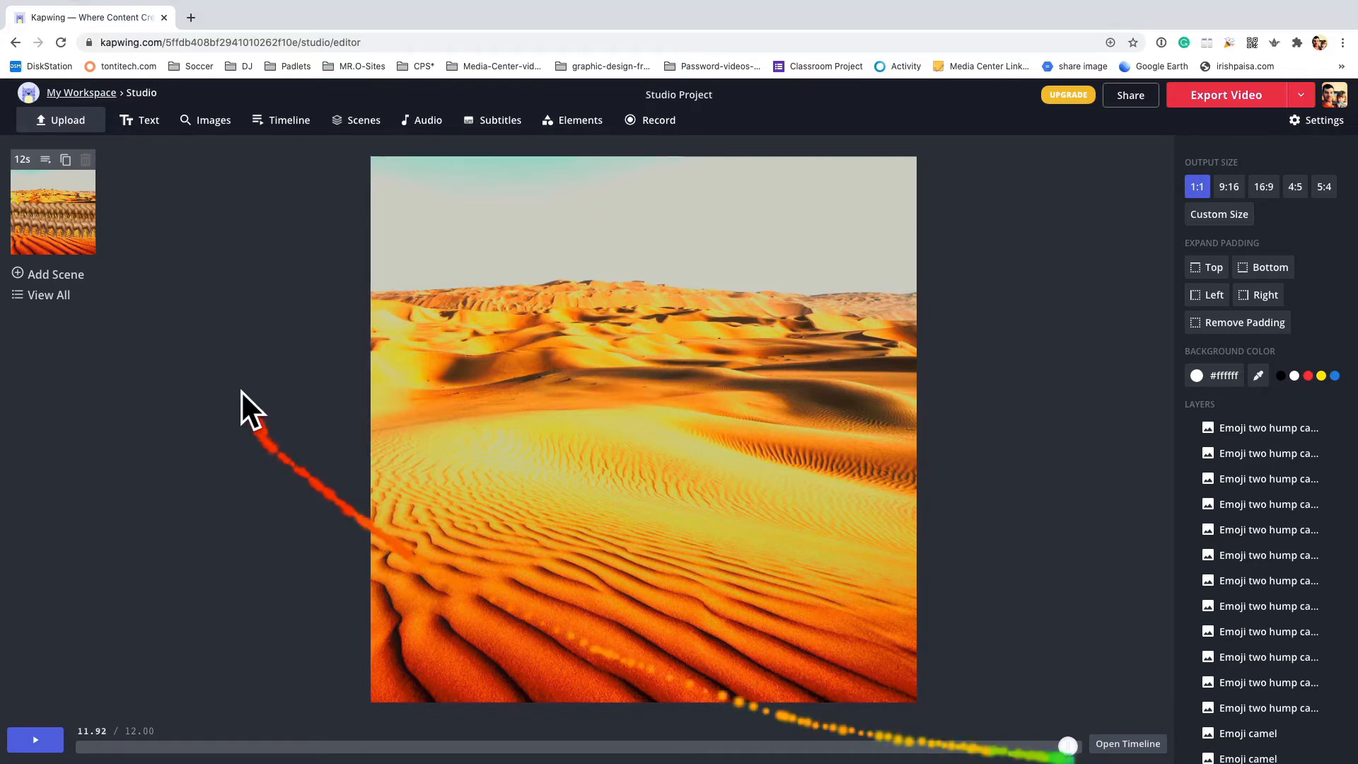
- Add a blank second scene after the camel scene, deleting the first blank one and adding it again
left_click(54, 276)
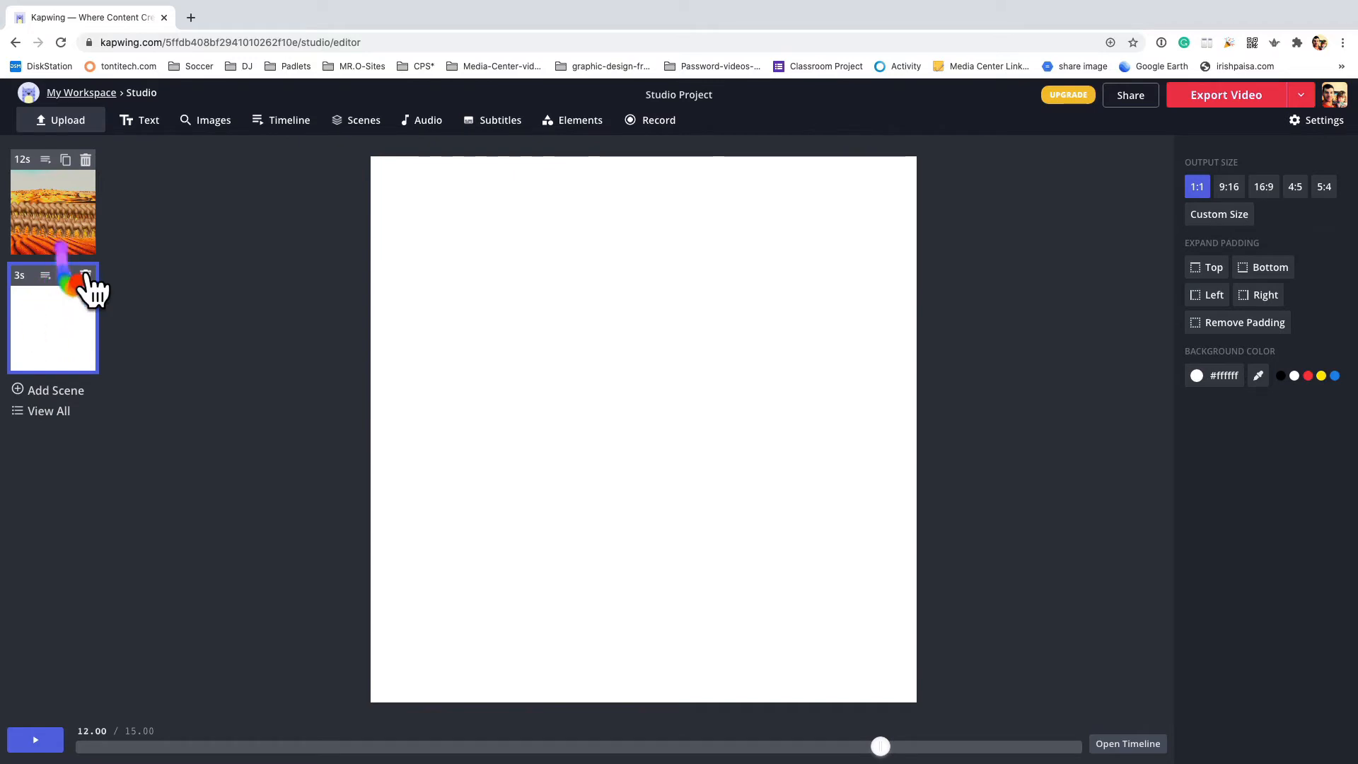
left_click(86, 275)
left_click(53, 275)
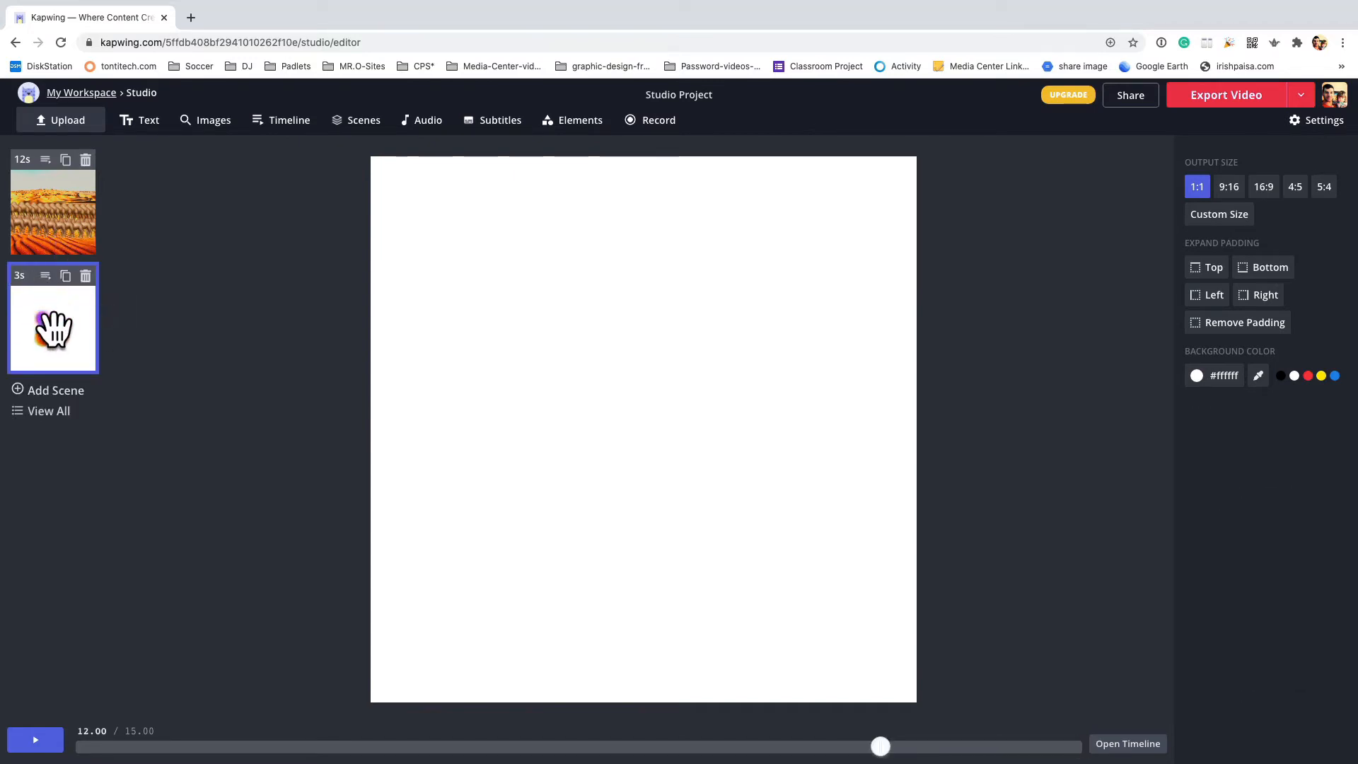
- Search images for "oasis" and "desert", and add the wide rocky desert photo with a blue sky to the second scene
left_click(217, 120)
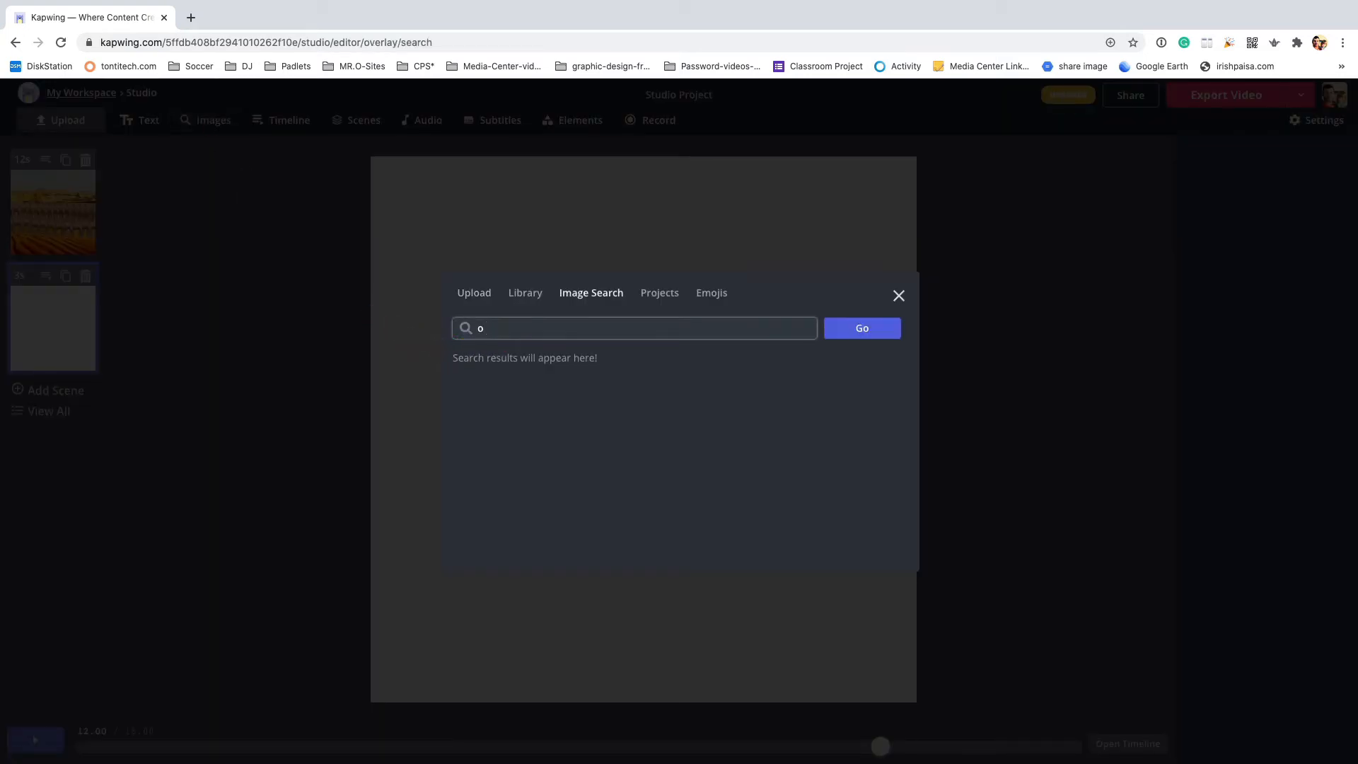
key("Return")
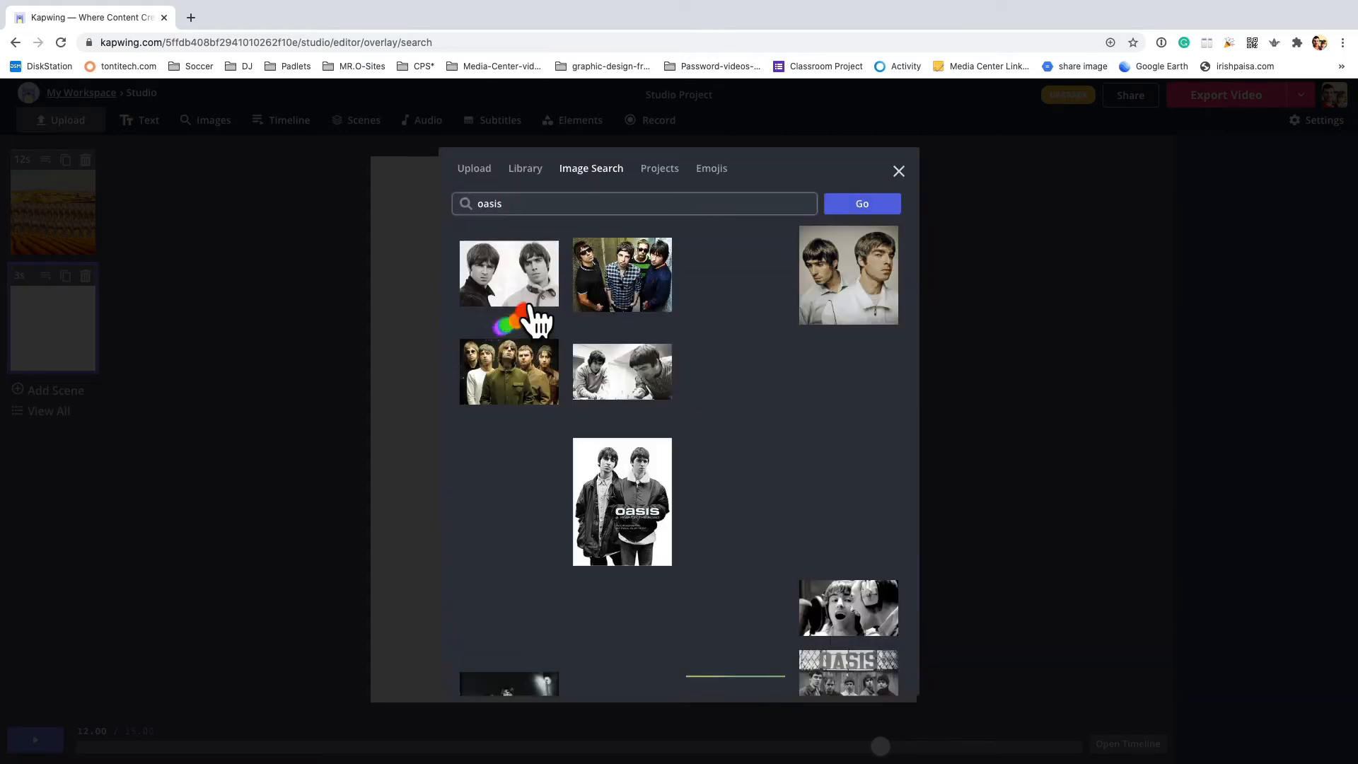
double_click(591, 207)
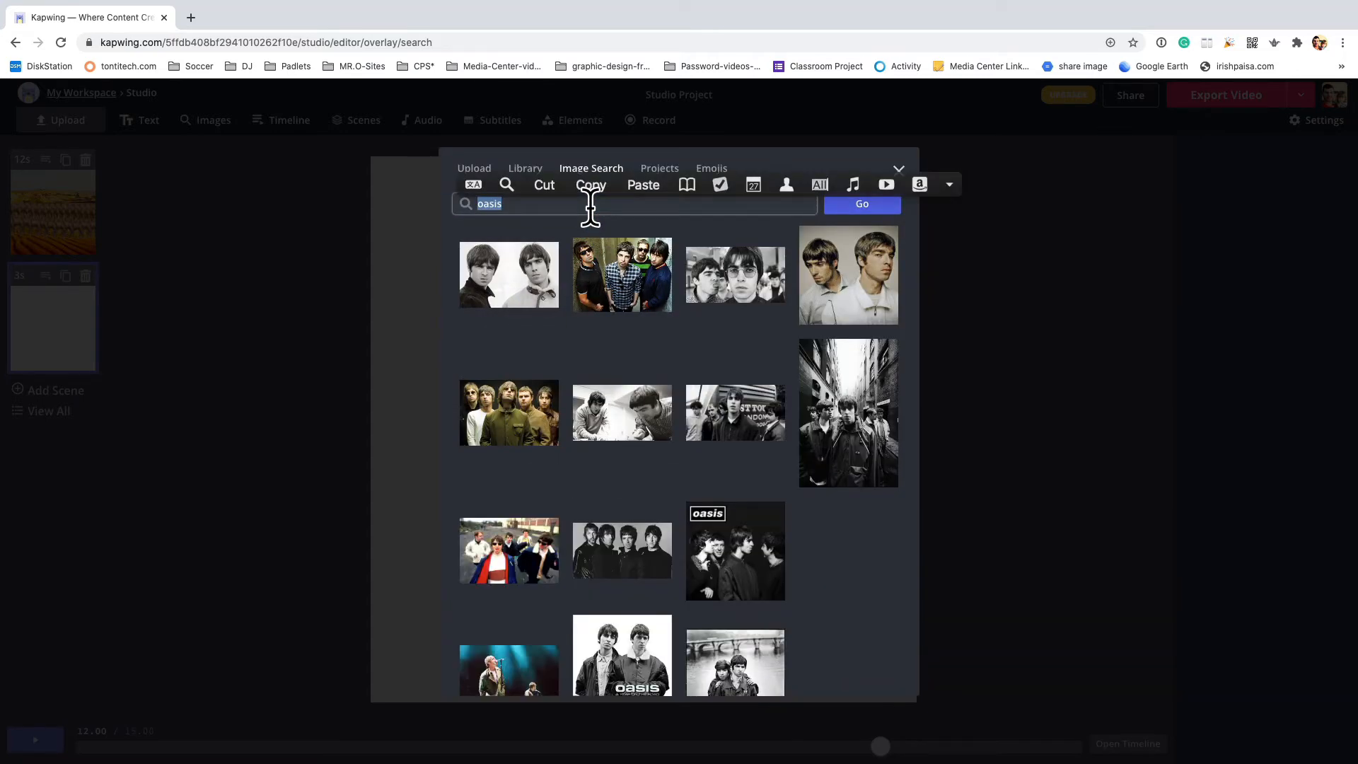
type("dessert")
key("Return")
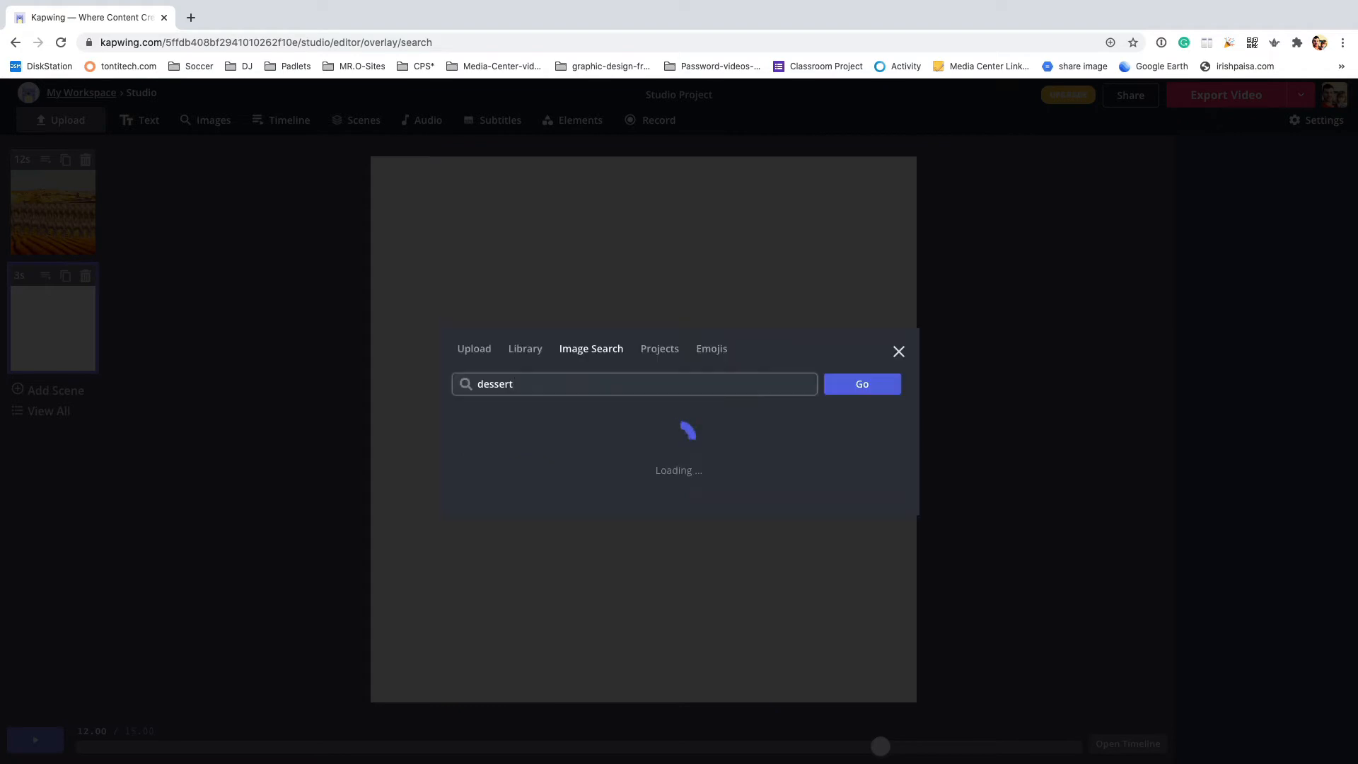
type("t")
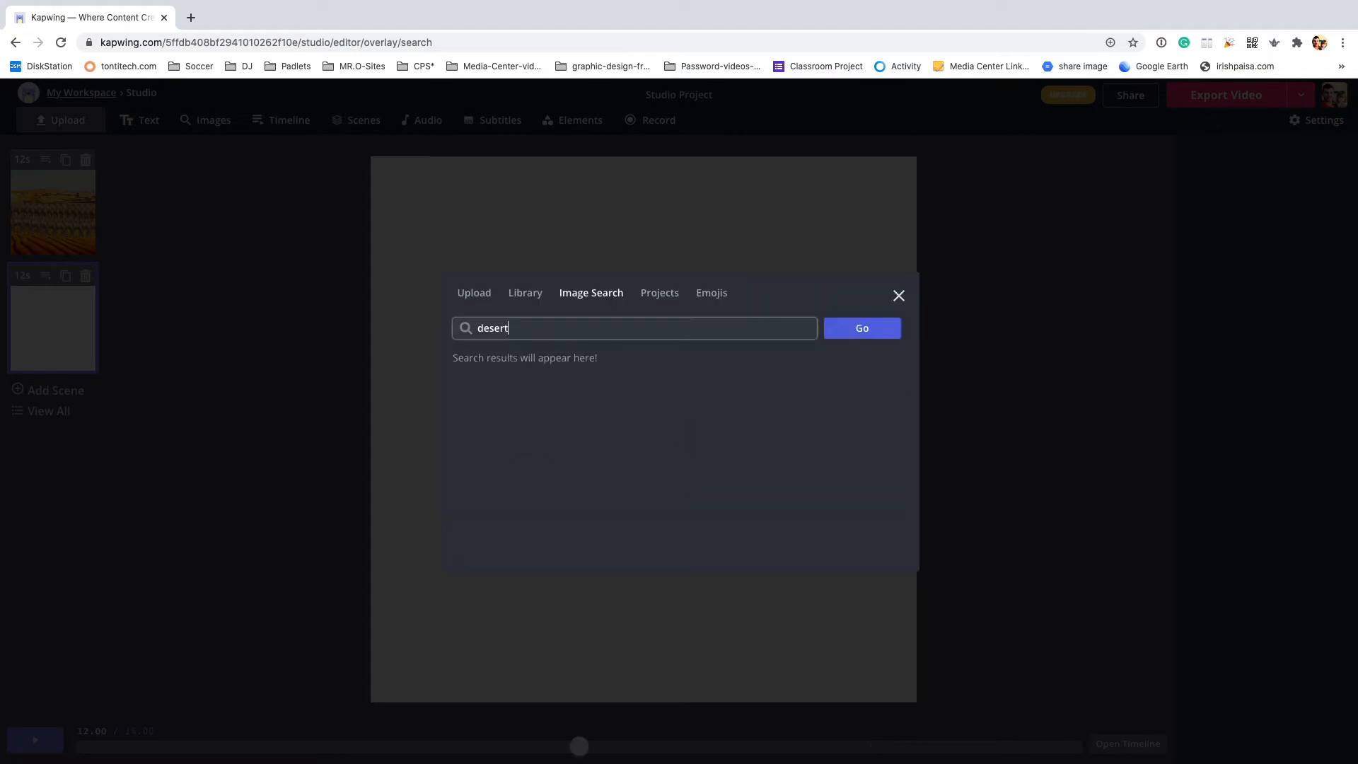
key("Return")
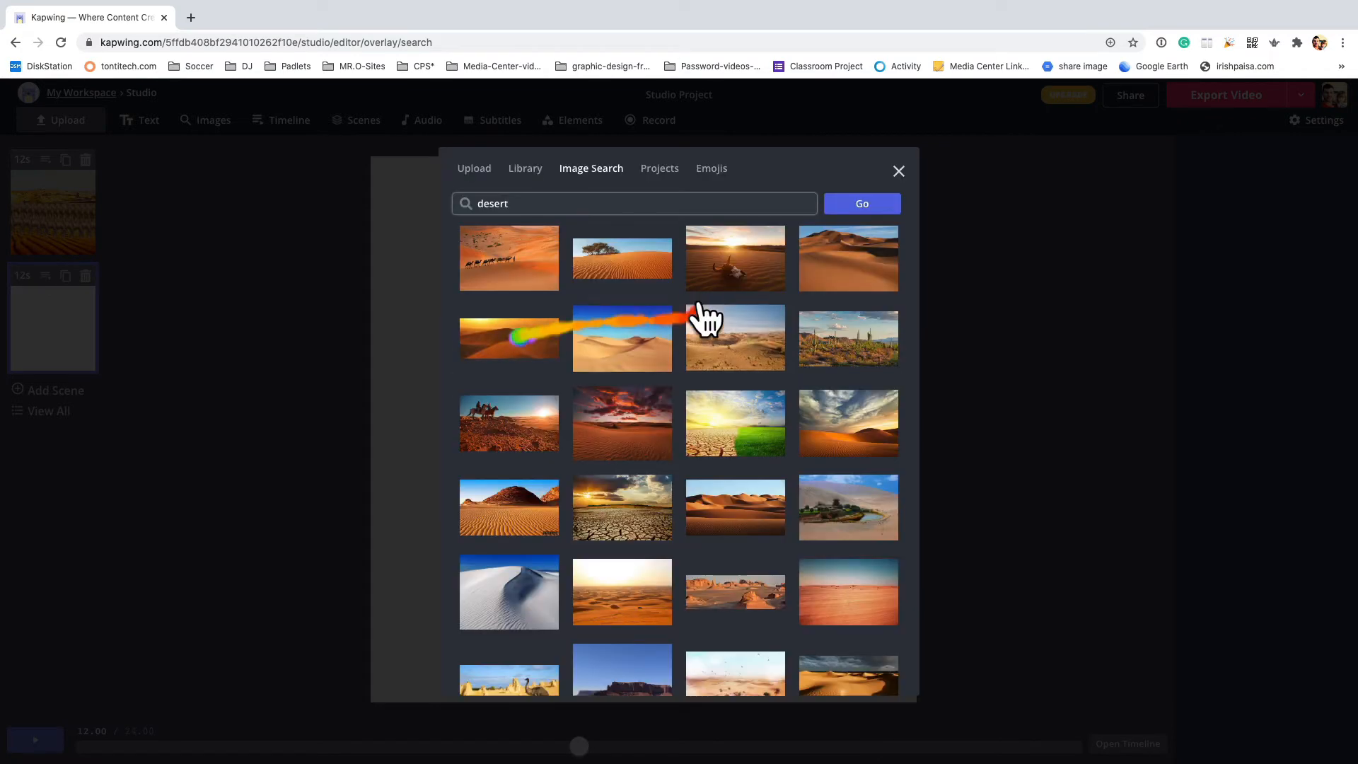
scroll(599, 495, "down", 2)
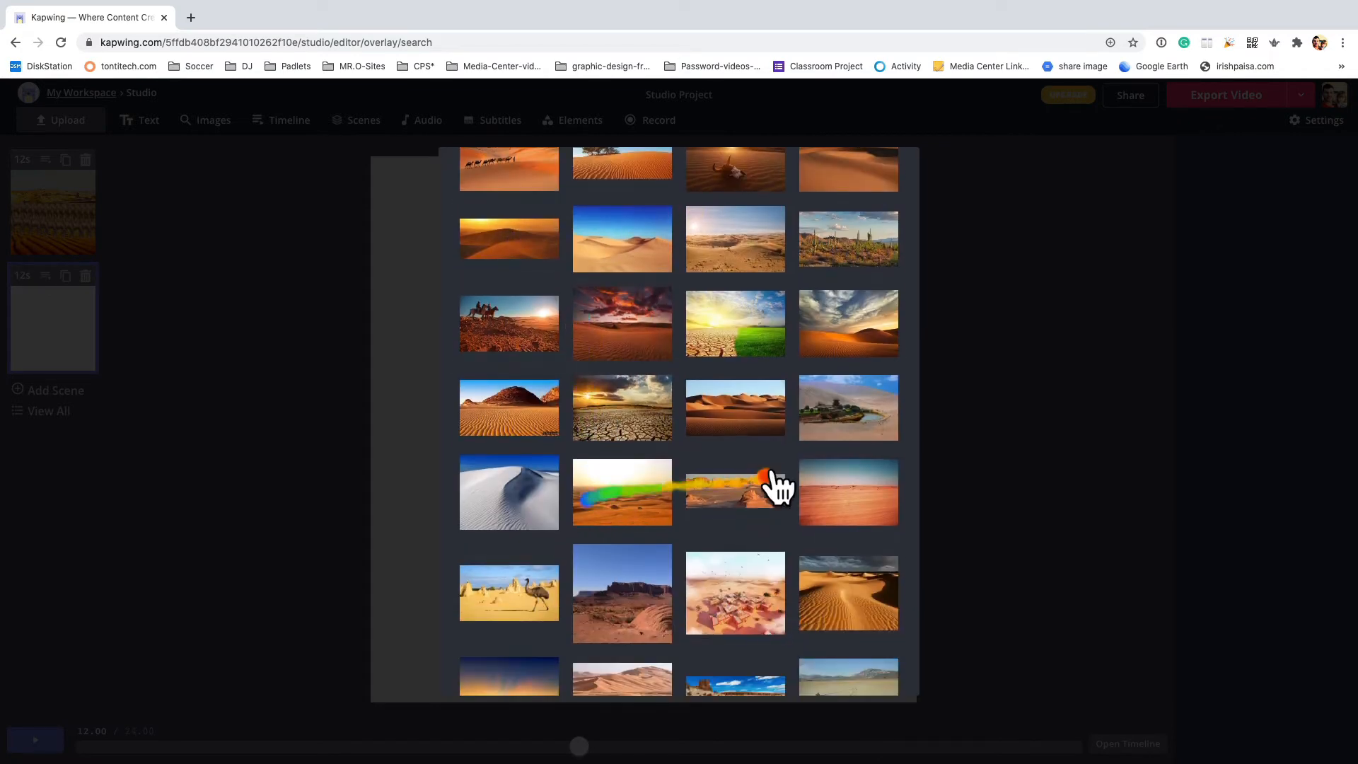
scroll(872, 506, "down", 4)
scroll(860, 475, "down", 1)
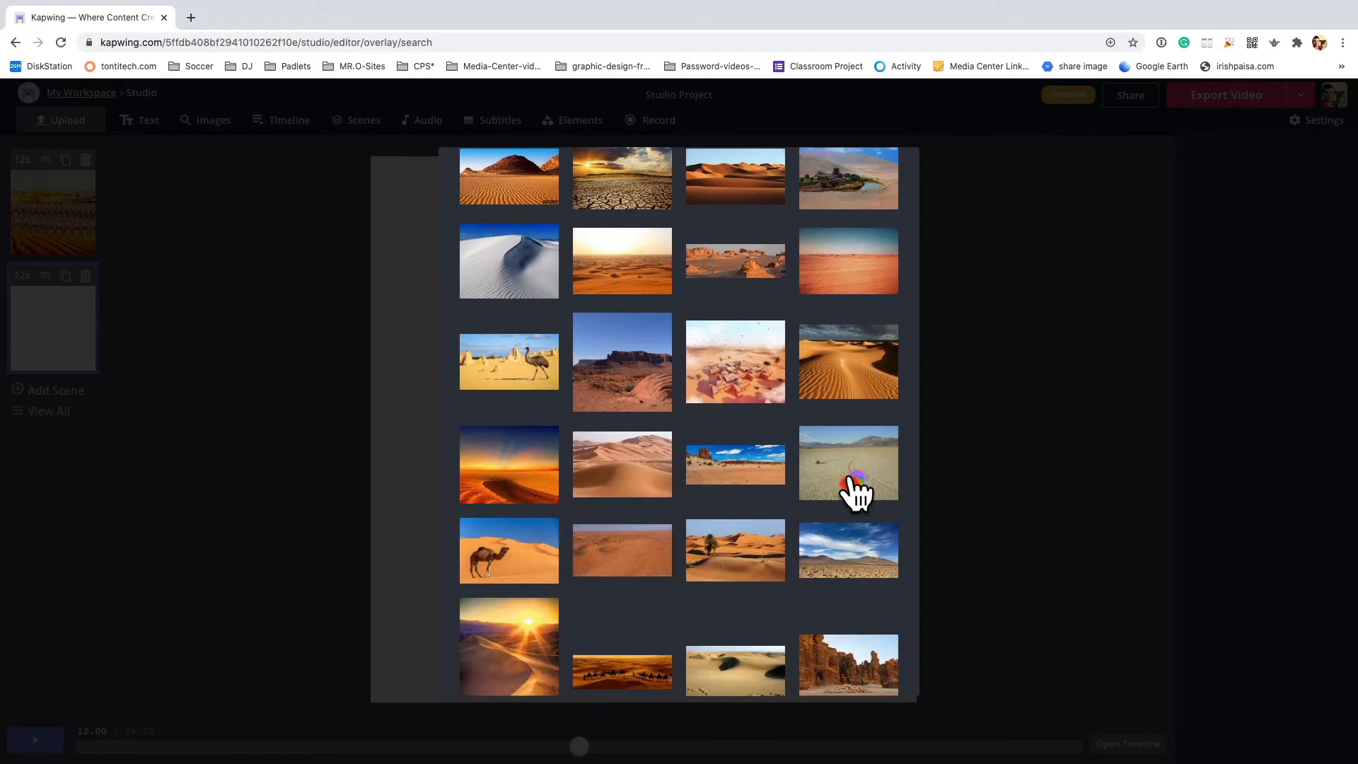
left_click(751, 481)
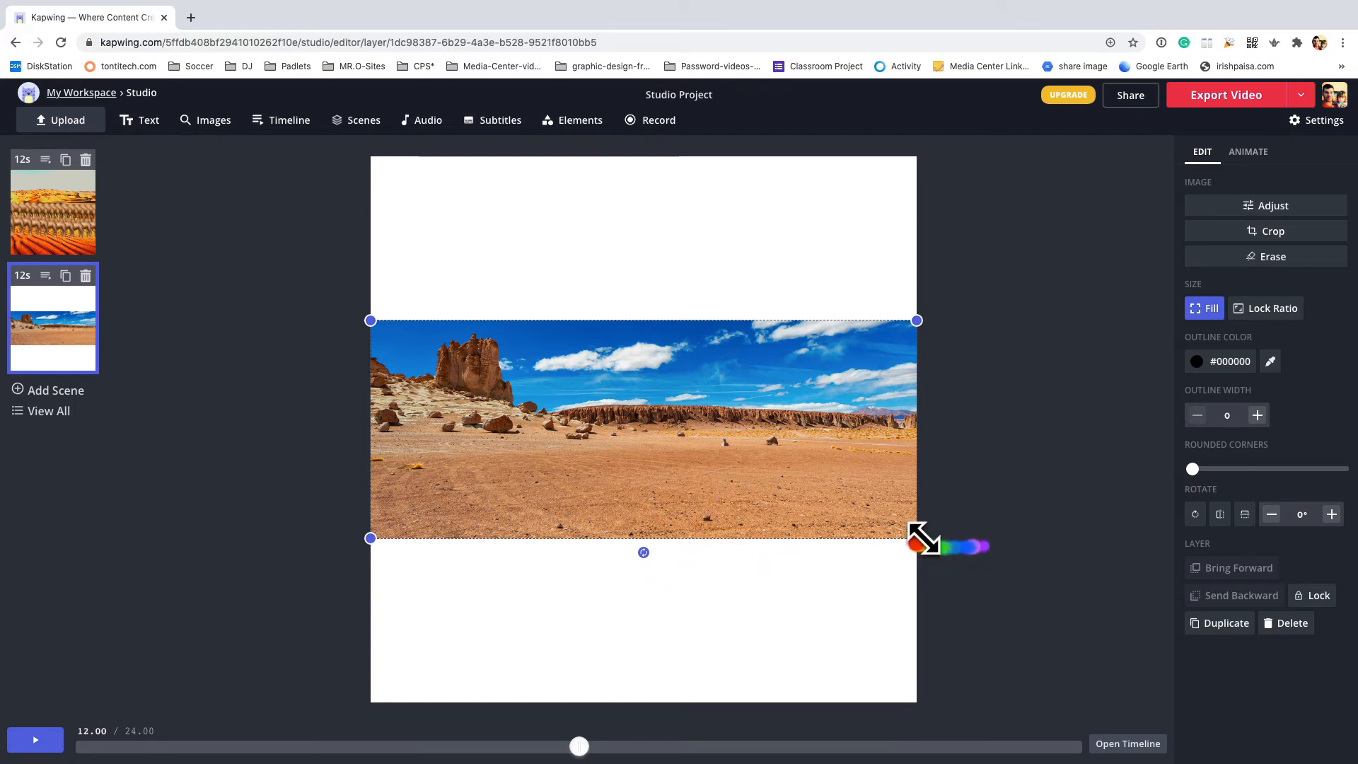
- Enlarge the desert photo and reposition it so that it covers the second scene's whole square canvas
left_click_drag(918, 538, 1354, 725)
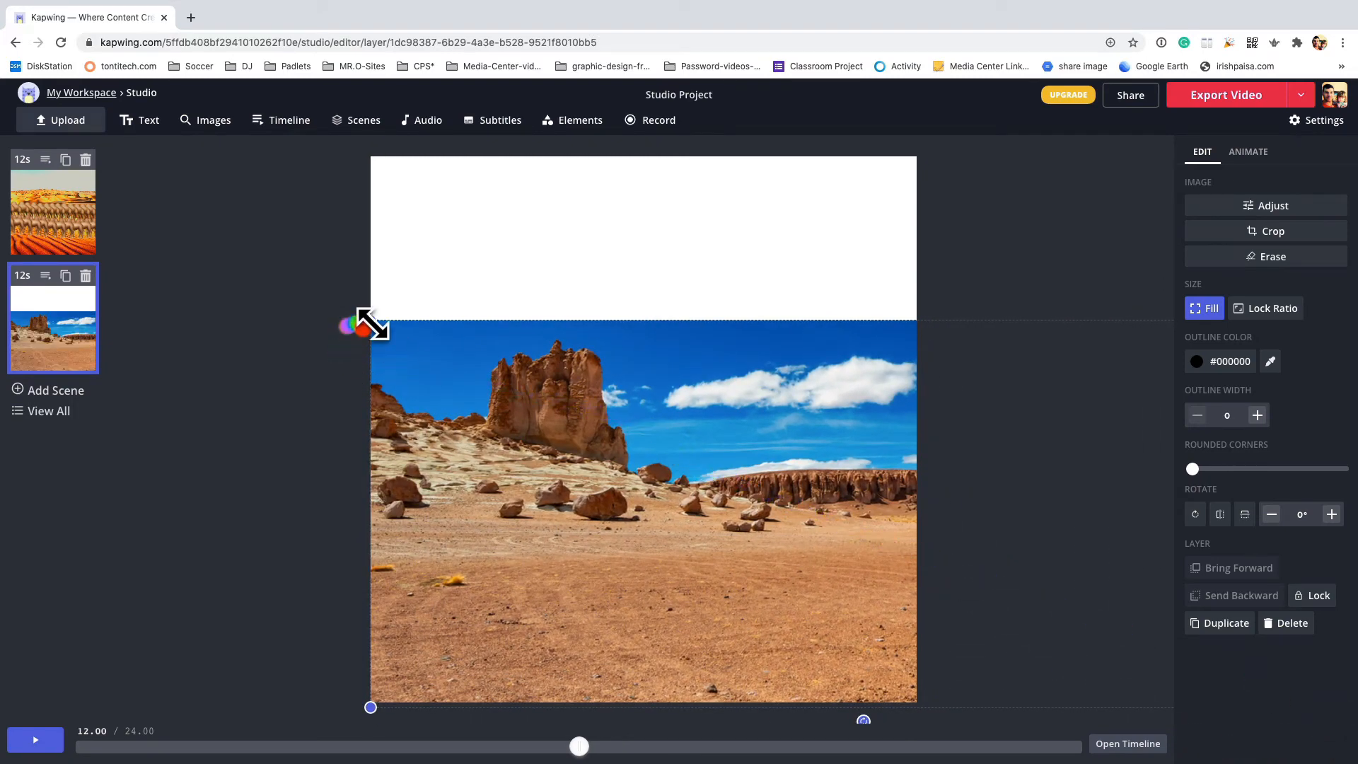
left_click_drag(373, 324, 133, 136)
left_click_drag(509, 385, 470, 394)
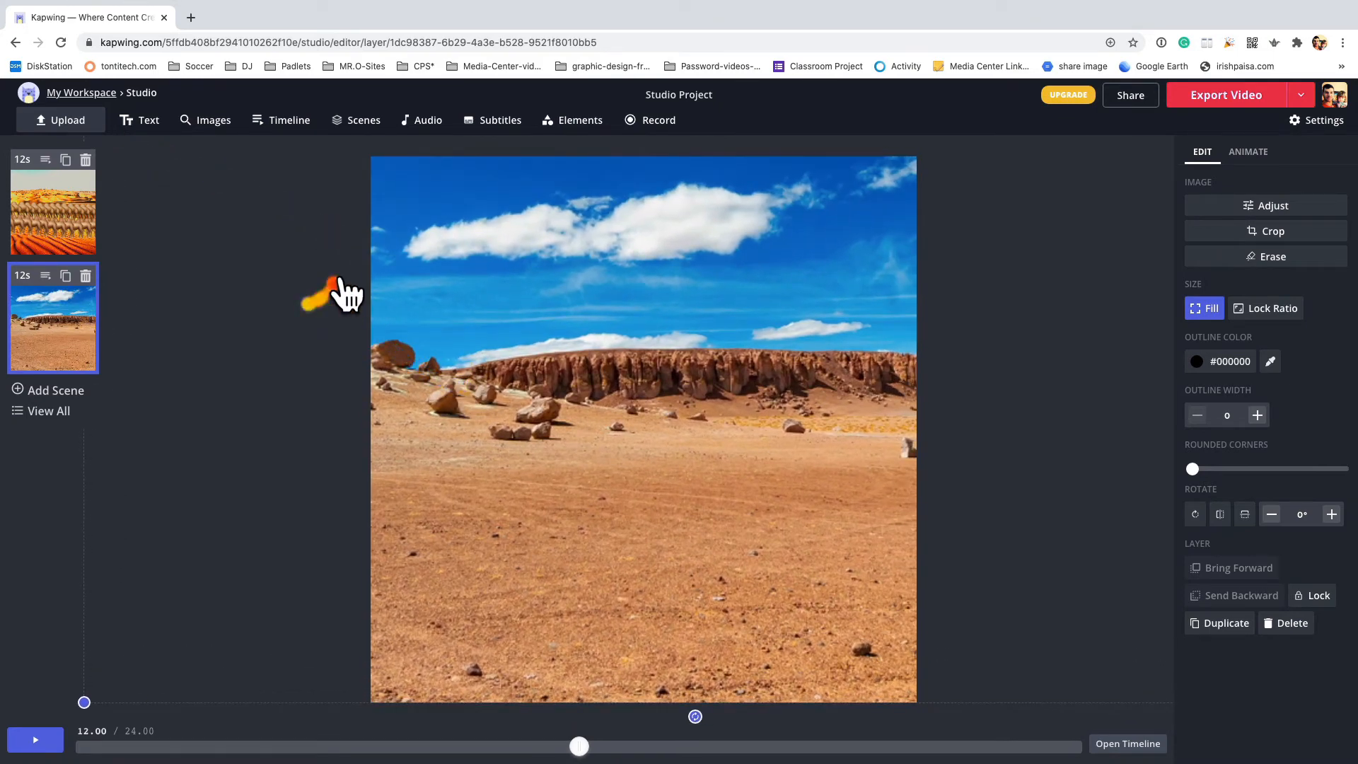
- Search the emojis for "oasis", "water", "pool" and "ocean" to find a water feature for the desert
left_click(207, 120)
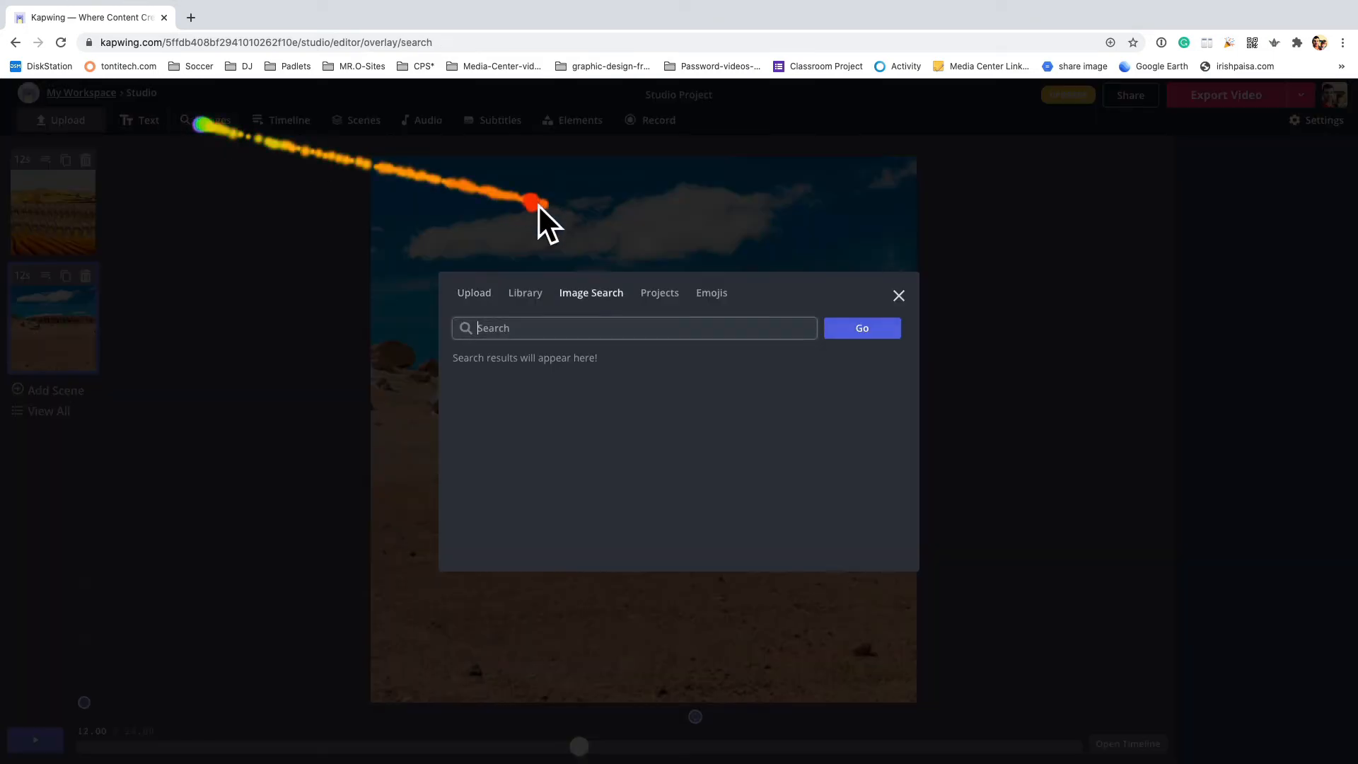
left_click(711, 293)
type("oasis")
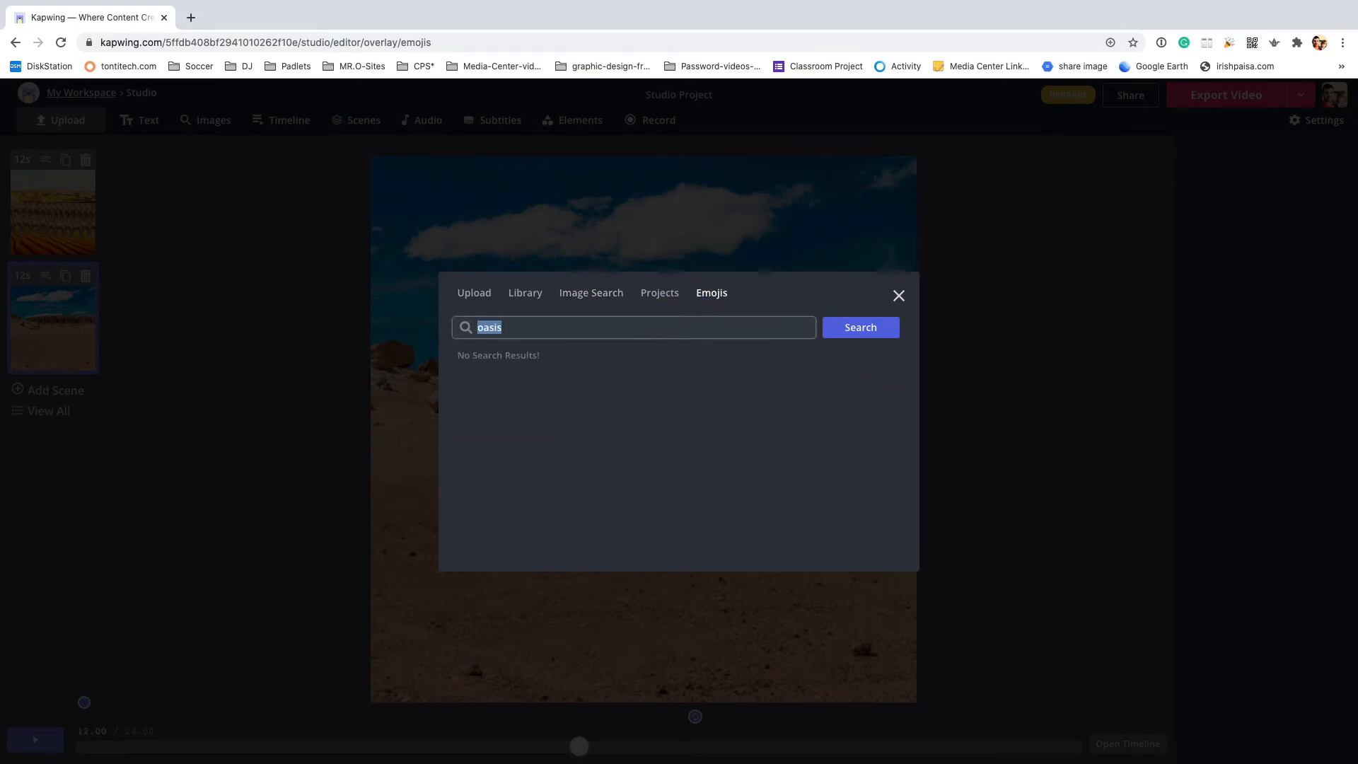
type("ter")
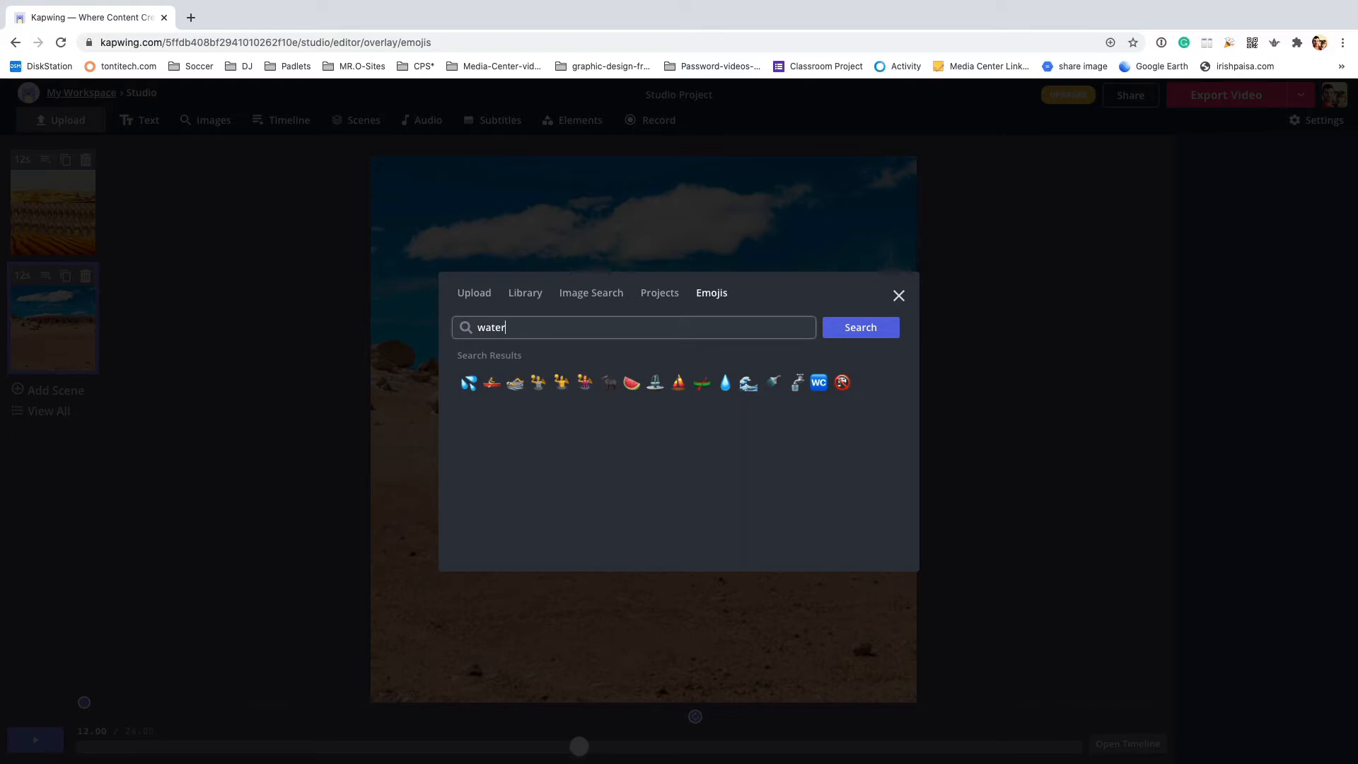
double_click(553, 333)
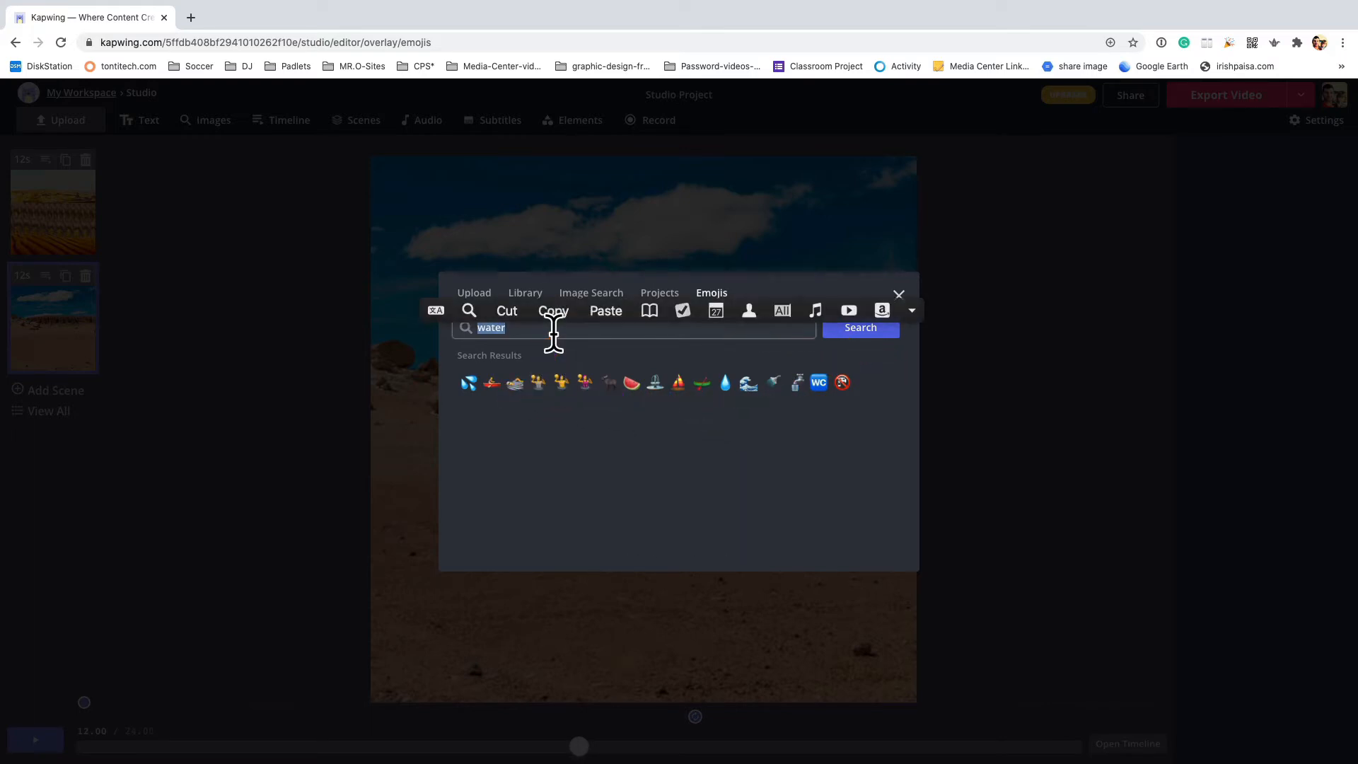
type("o")
type("pool")
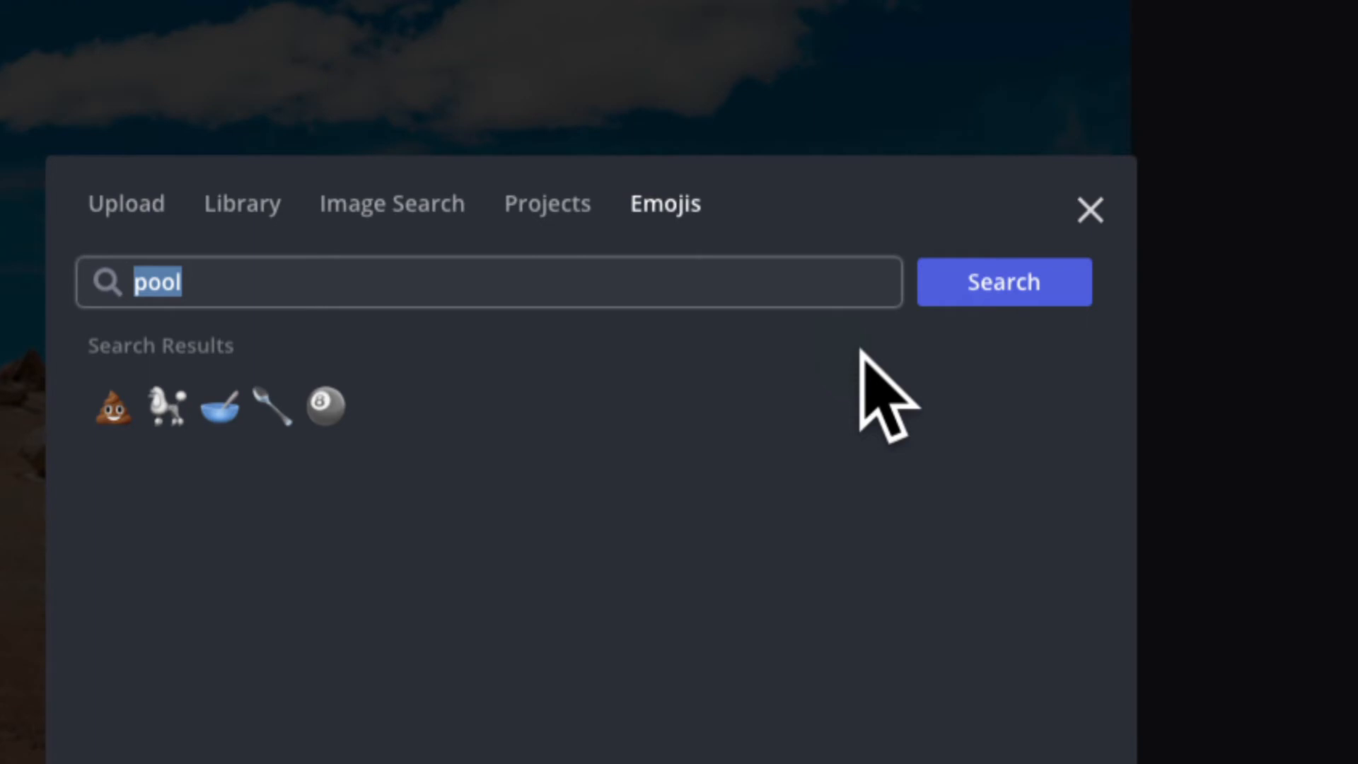
type("ocean")
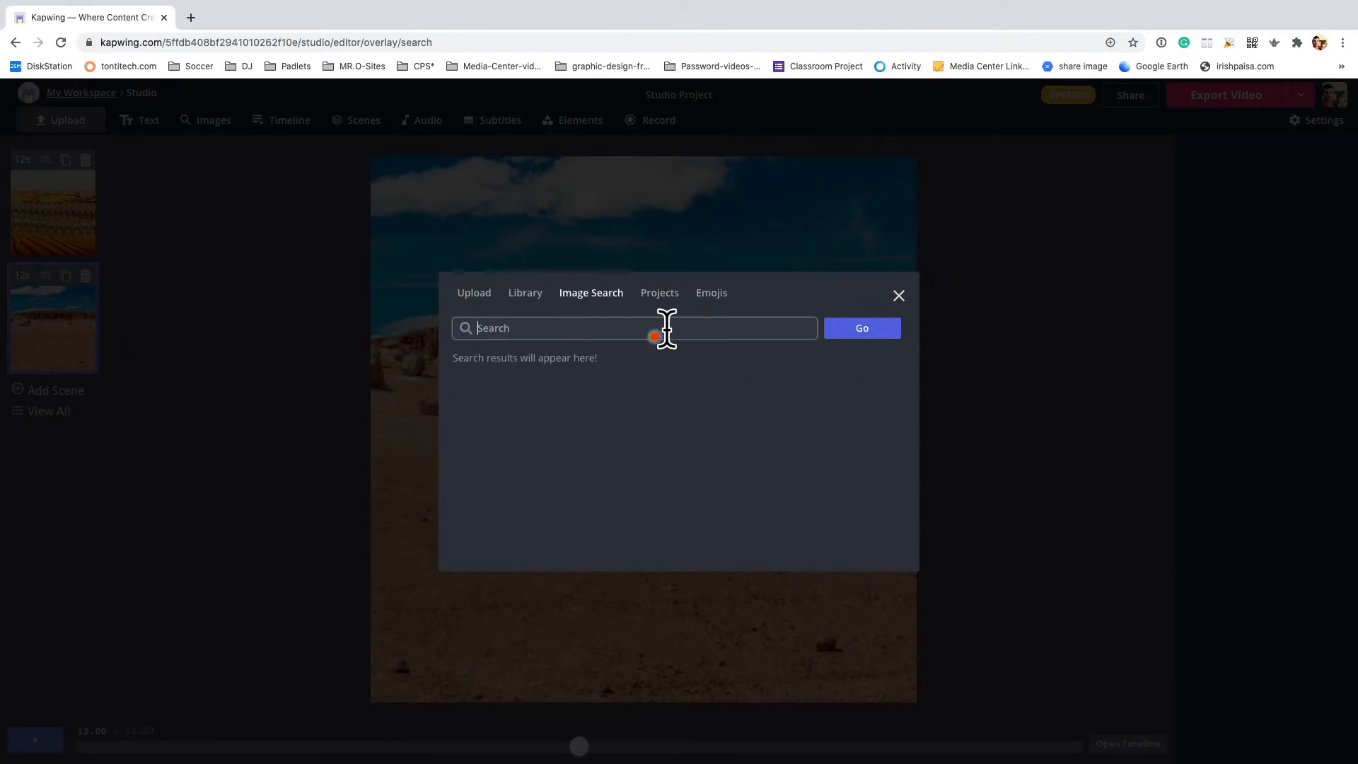
- Browse the emojis, search for "hotel", and add the hotel emoji with the H to the second scene
left_click(801, 276)
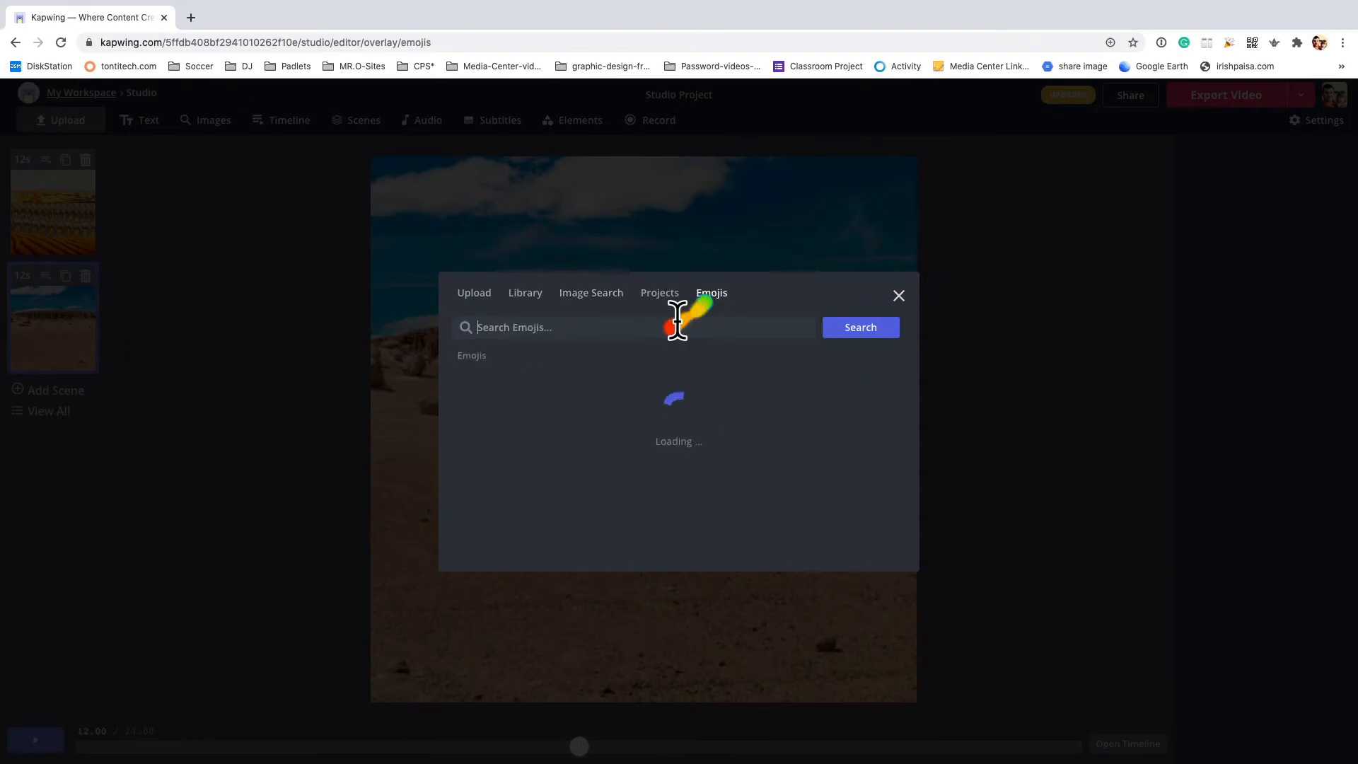
left_click(765, 312)
scroll(680, 464, "down", 10)
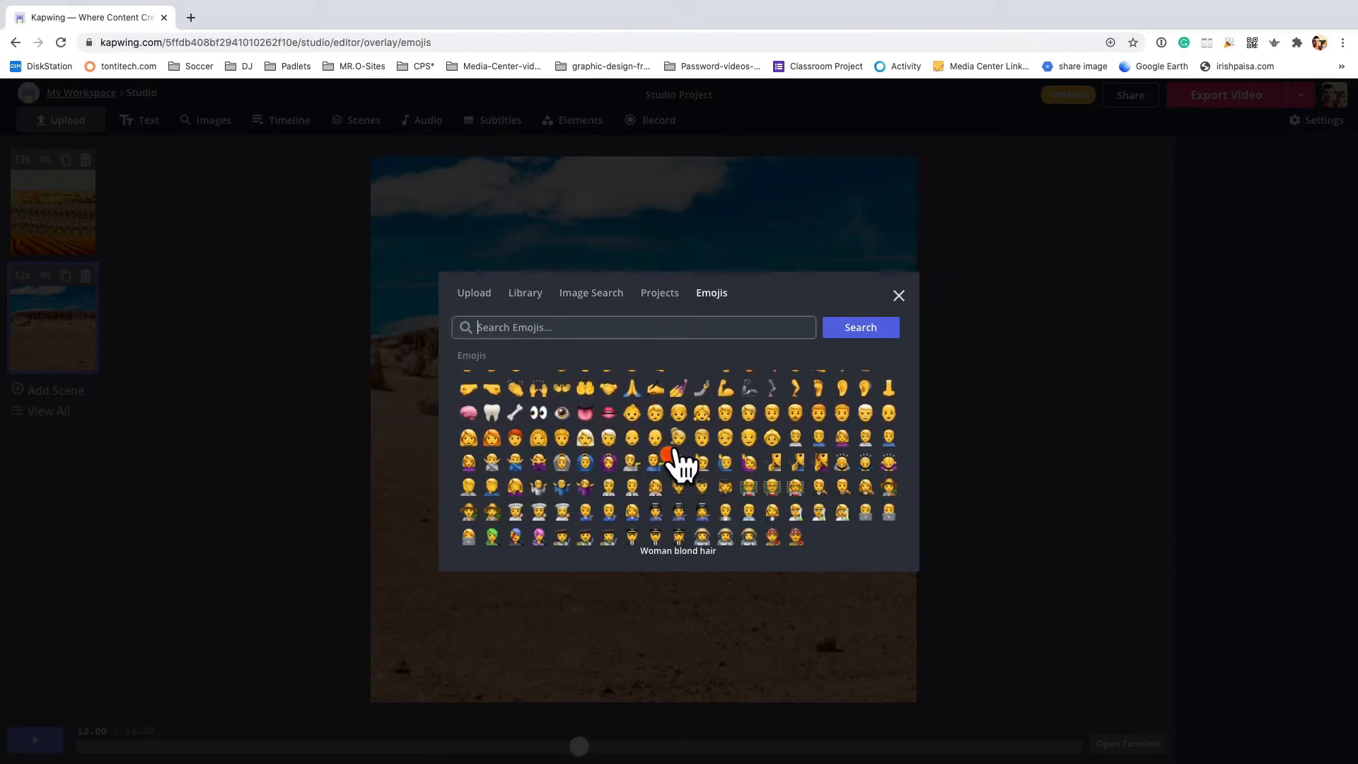
scroll(674, 452, "down", 3)
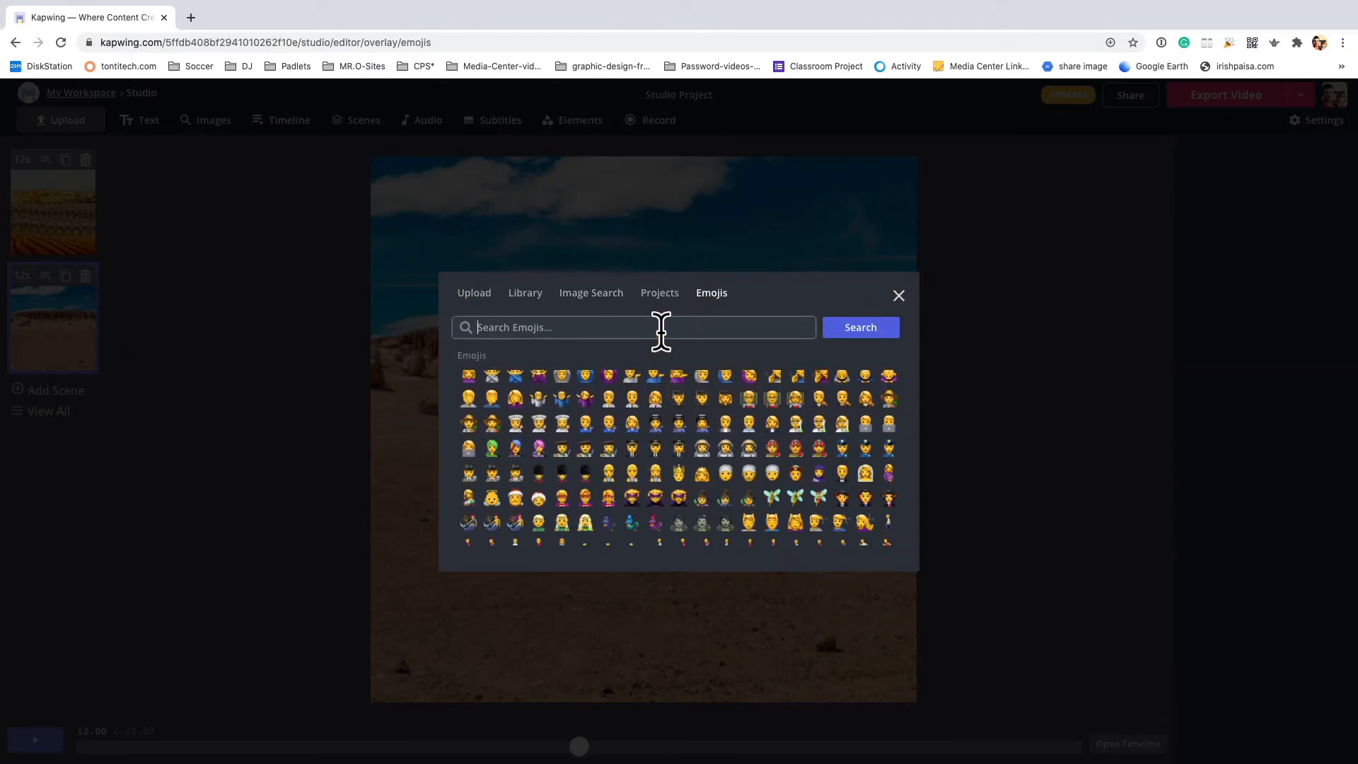
type("hote")
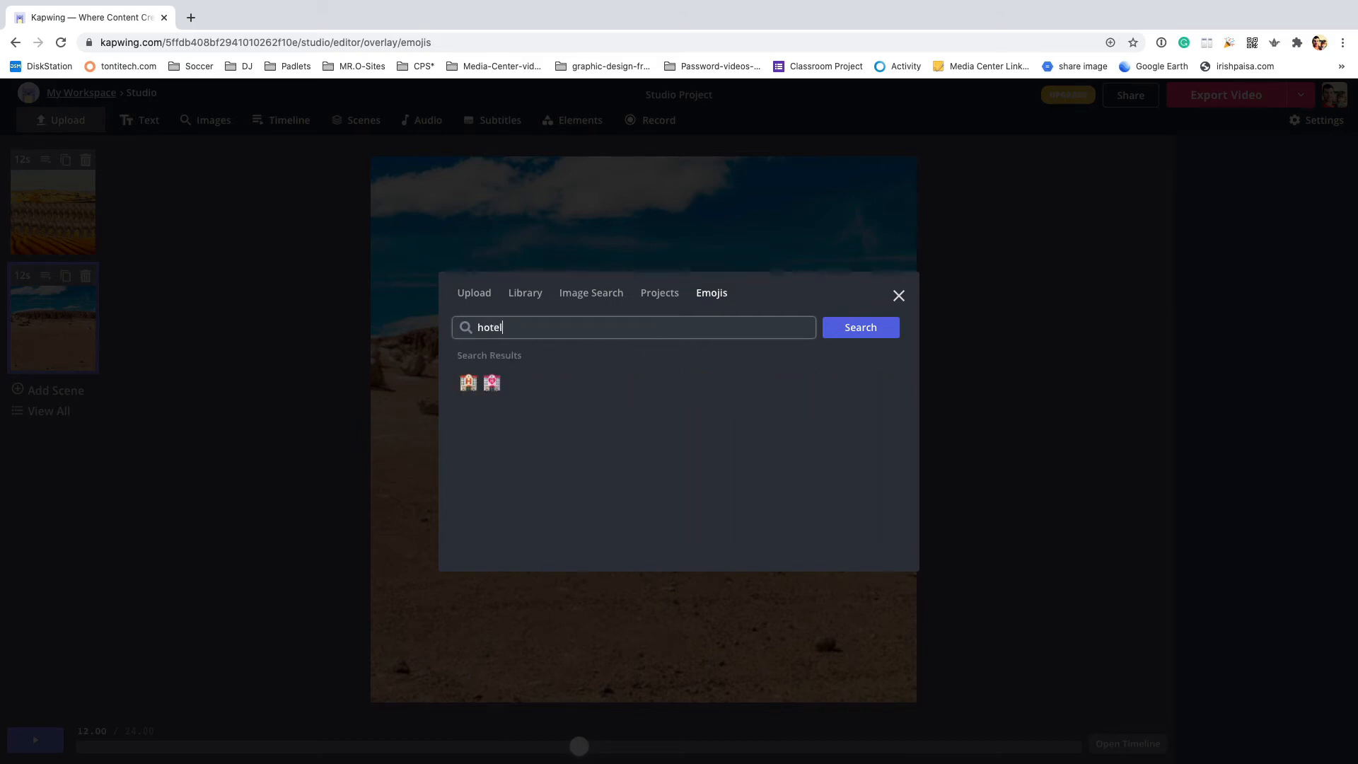
type("l")
left_click(468, 383)
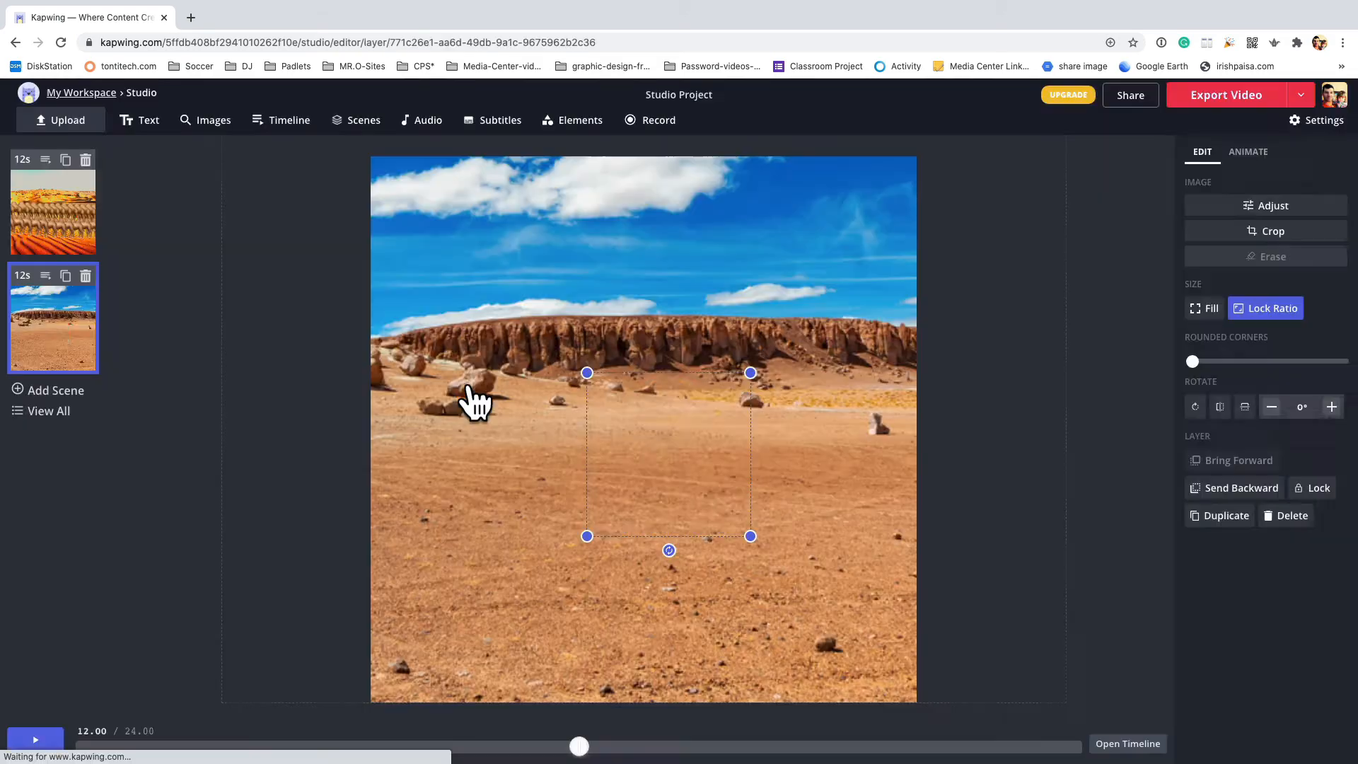
- Shrink the hotel emoji and place it near the desert's left edge, at the foot of the rock cliffs
left_click_drag(717, 481, 541, 451)
mouse_move(571, 344)
left_mouse_down()
mouse_move(622, 319)
mouse_move(631, 287)
mouse_move(574, 341)
left_mouse_up()
mouse_move(495, 472)
left_mouse_down()
mouse_move(615, 413)
mouse_move(589, 412)
mouse_move(467, 582)
mouse_move(473, 564)
mouse_move(842, 470)
mouse_move(681, 443)
mouse_move(481, 481)
left_mouse_up()
left_click_drag(558, 330, 504, 384)
left_click_drag(469, 463, 469, 423)
left_click(127, 523)
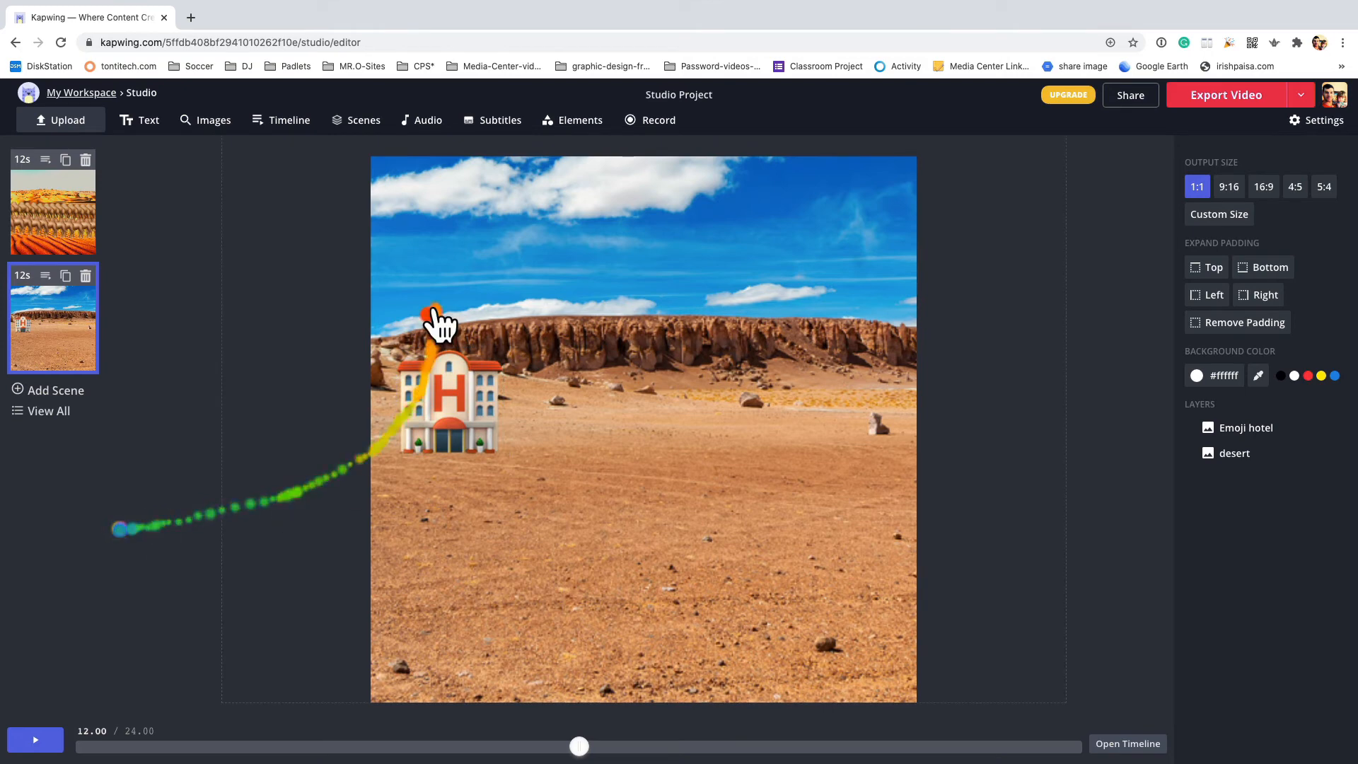
left_click(206, 118)
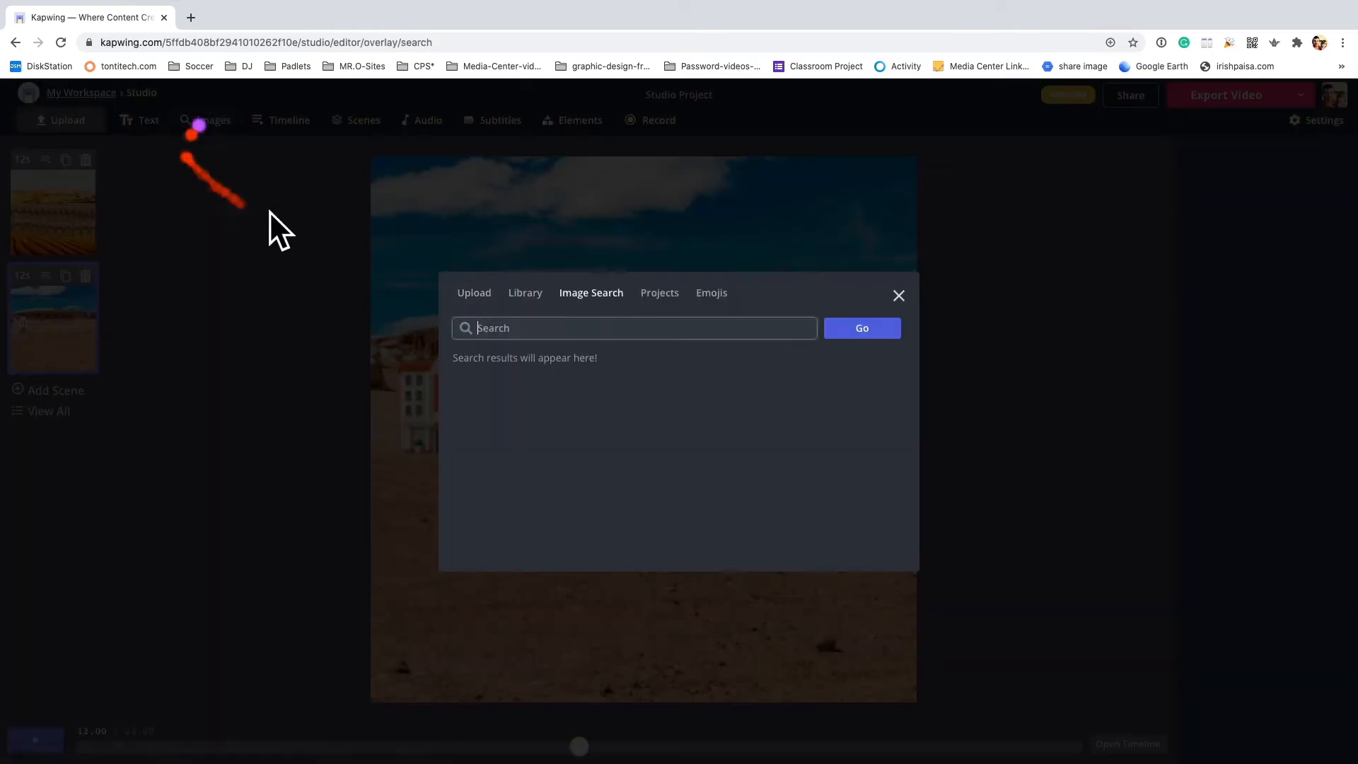
left_click(898, 296)
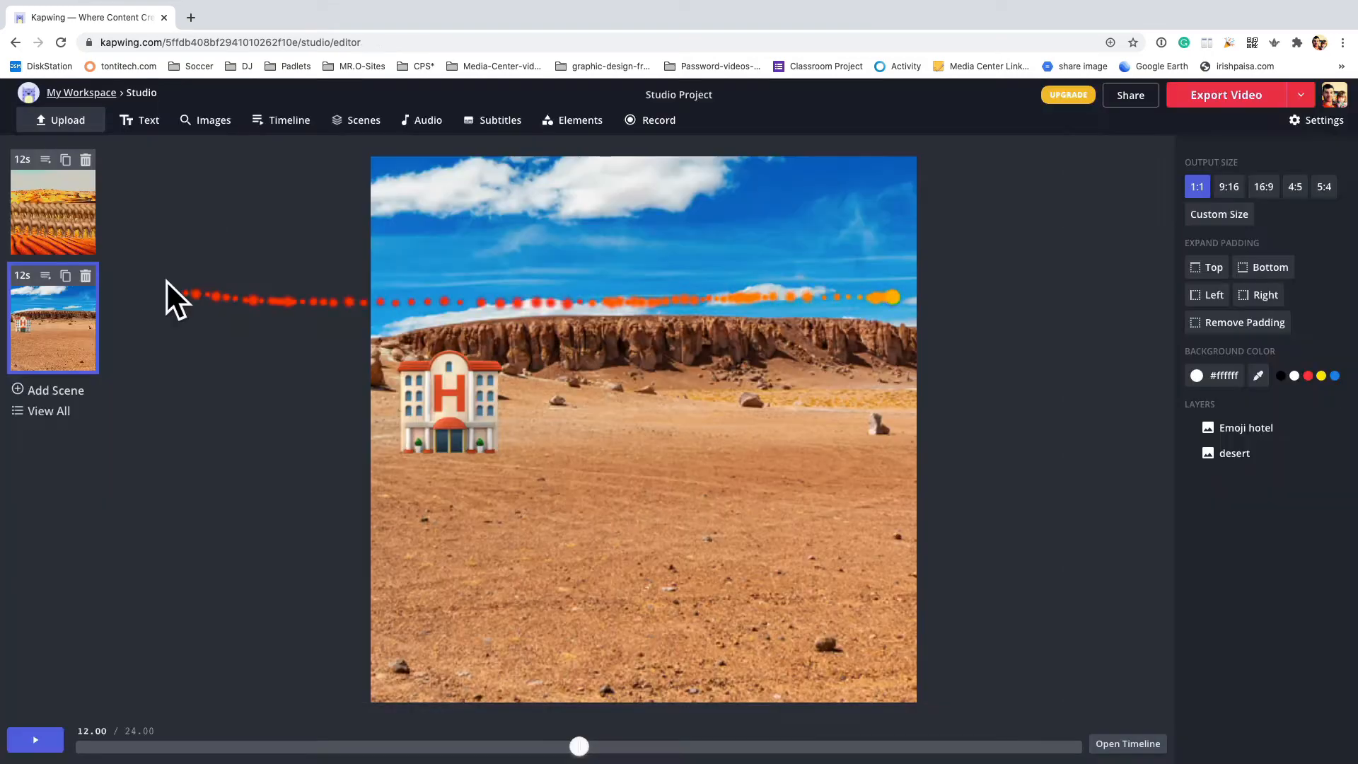
- Preview both scenes at several playback times, stopping in the first scene where both camels are fully in view
left_click(67, 232)
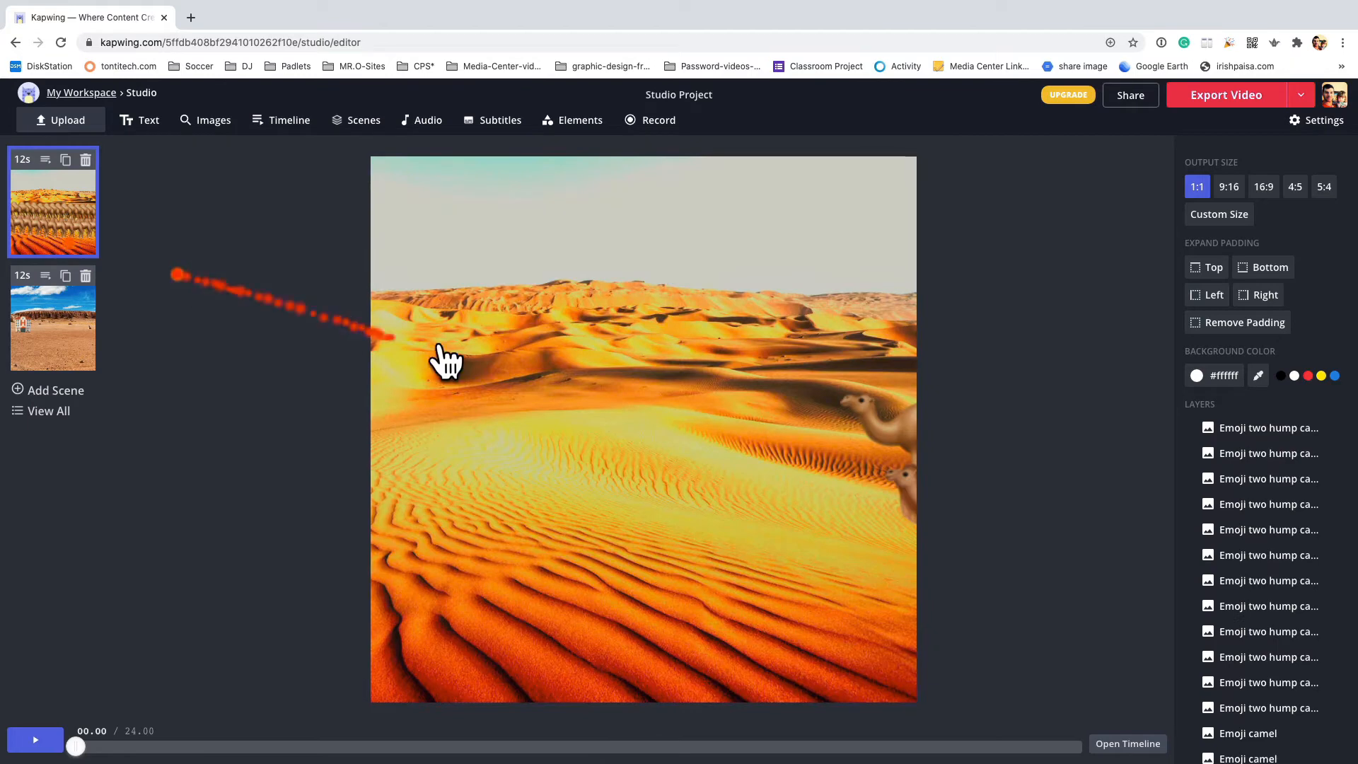
left_click(574, 748)
left_click(620, 747)
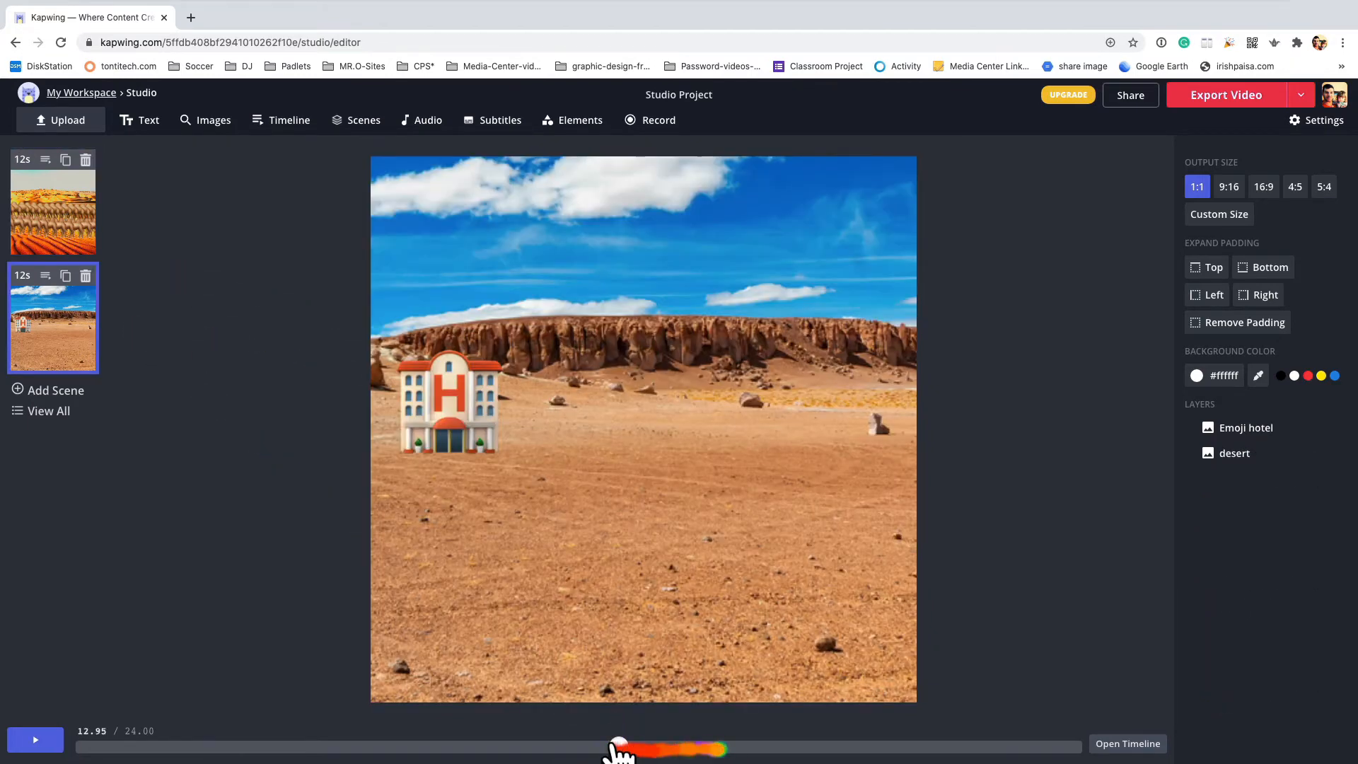
left_click(263, 747)
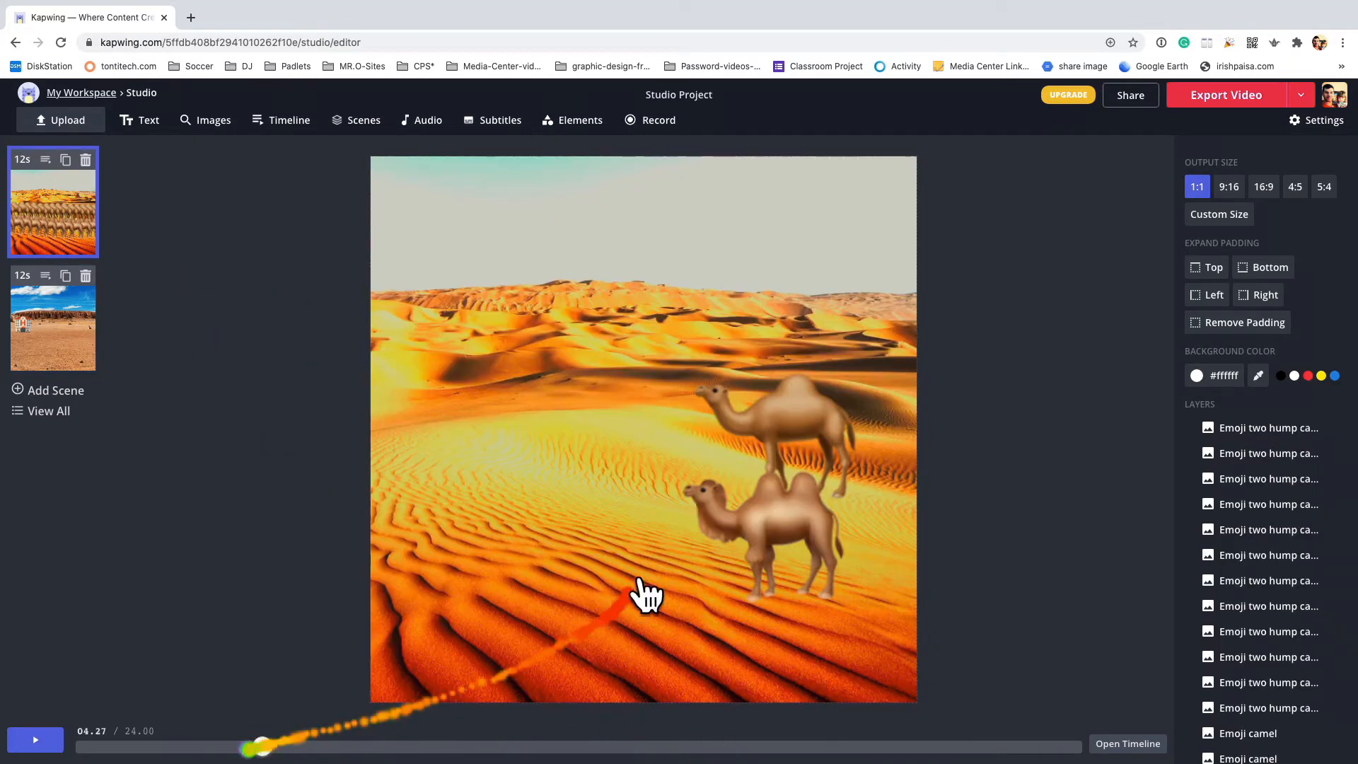
- Try to copy both camels together from the first scene into the second desert scene
left_click(735, 532)
left_click(794, 433, "shift")
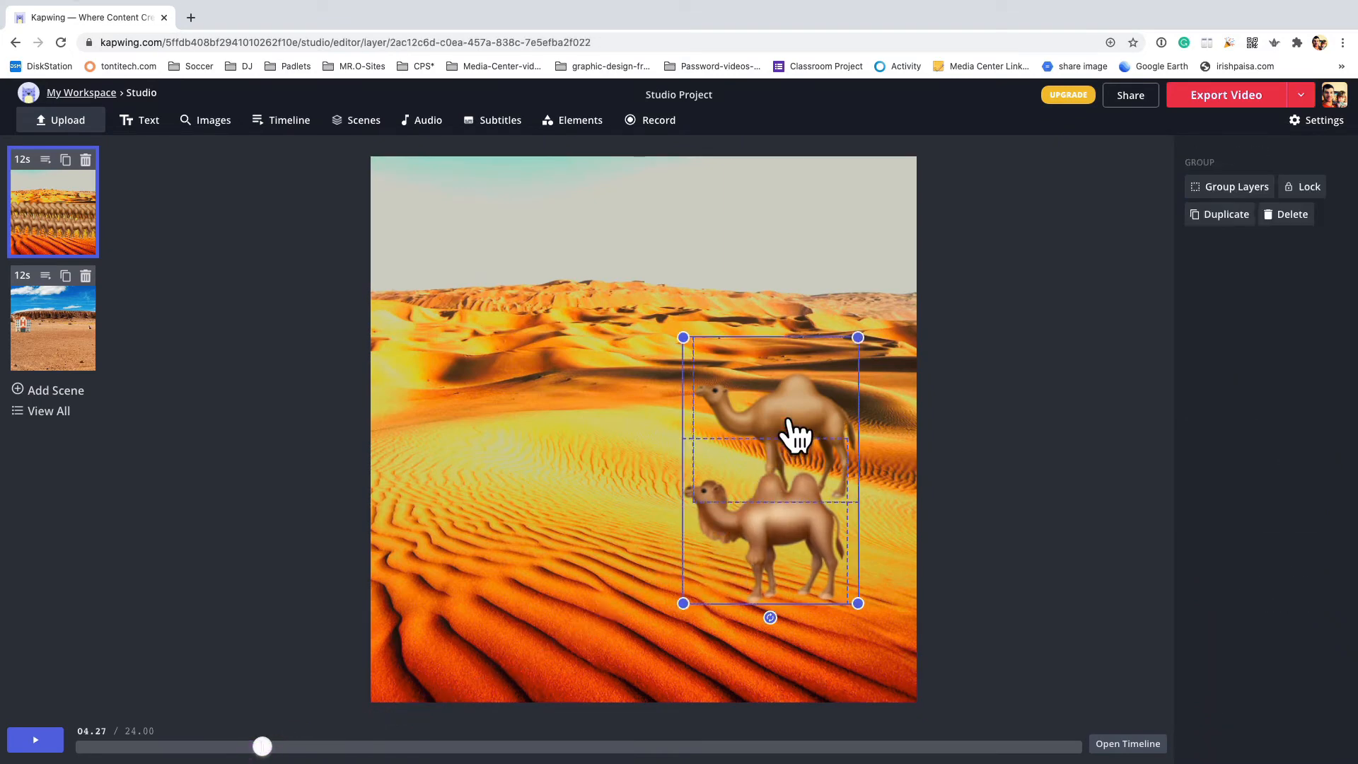
left_click(73, 342)
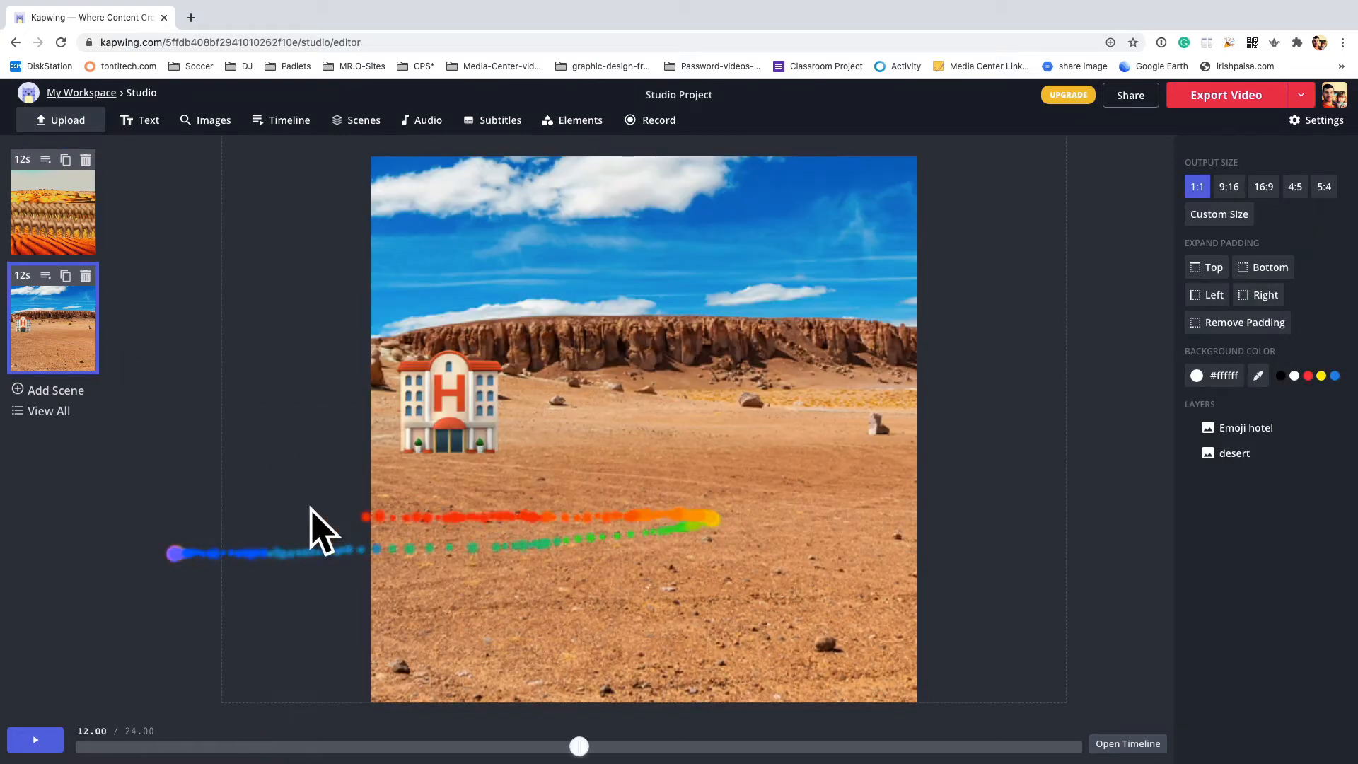
left_click(634, 444)
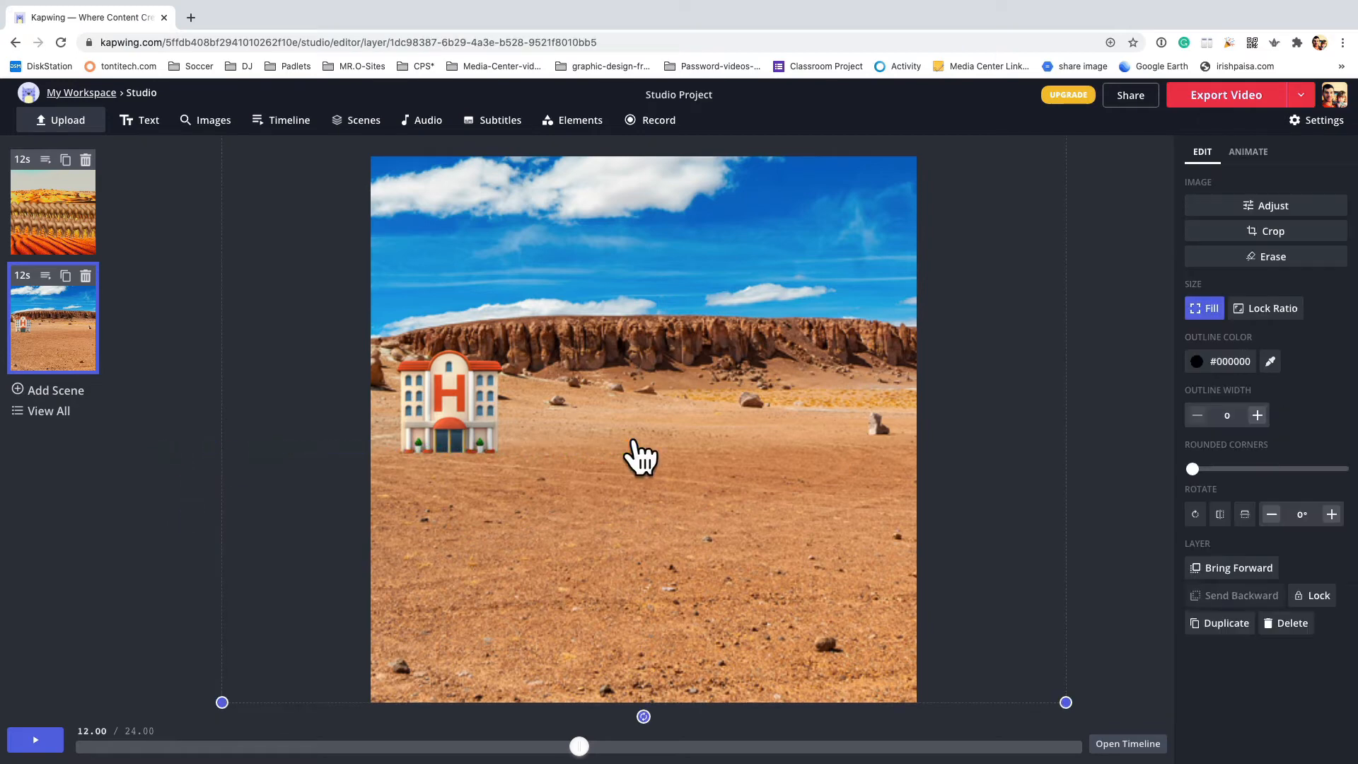
left_click(105, 418)
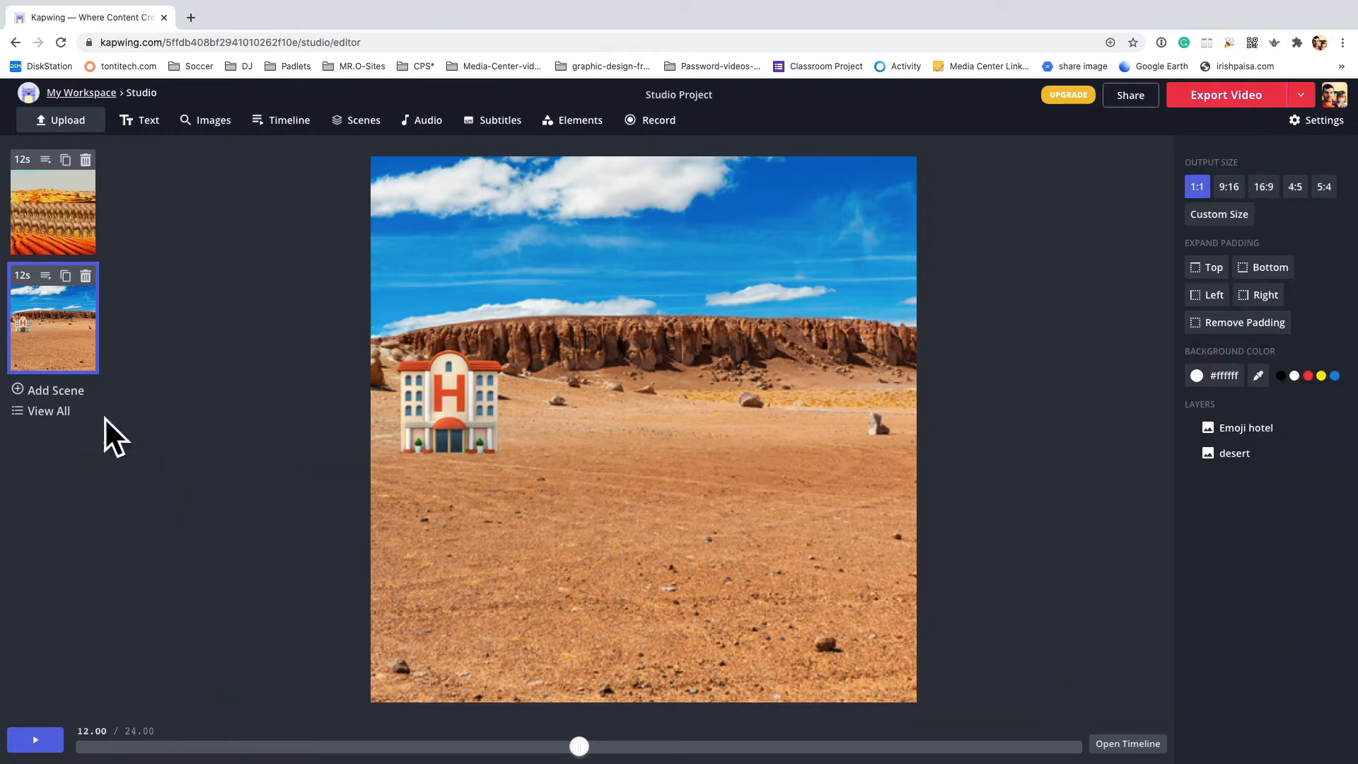
- Copy the first frame's two-hump camel from the first scene and paste it into the hotel scene
left_click(46, 192)
left_click(900, 435)
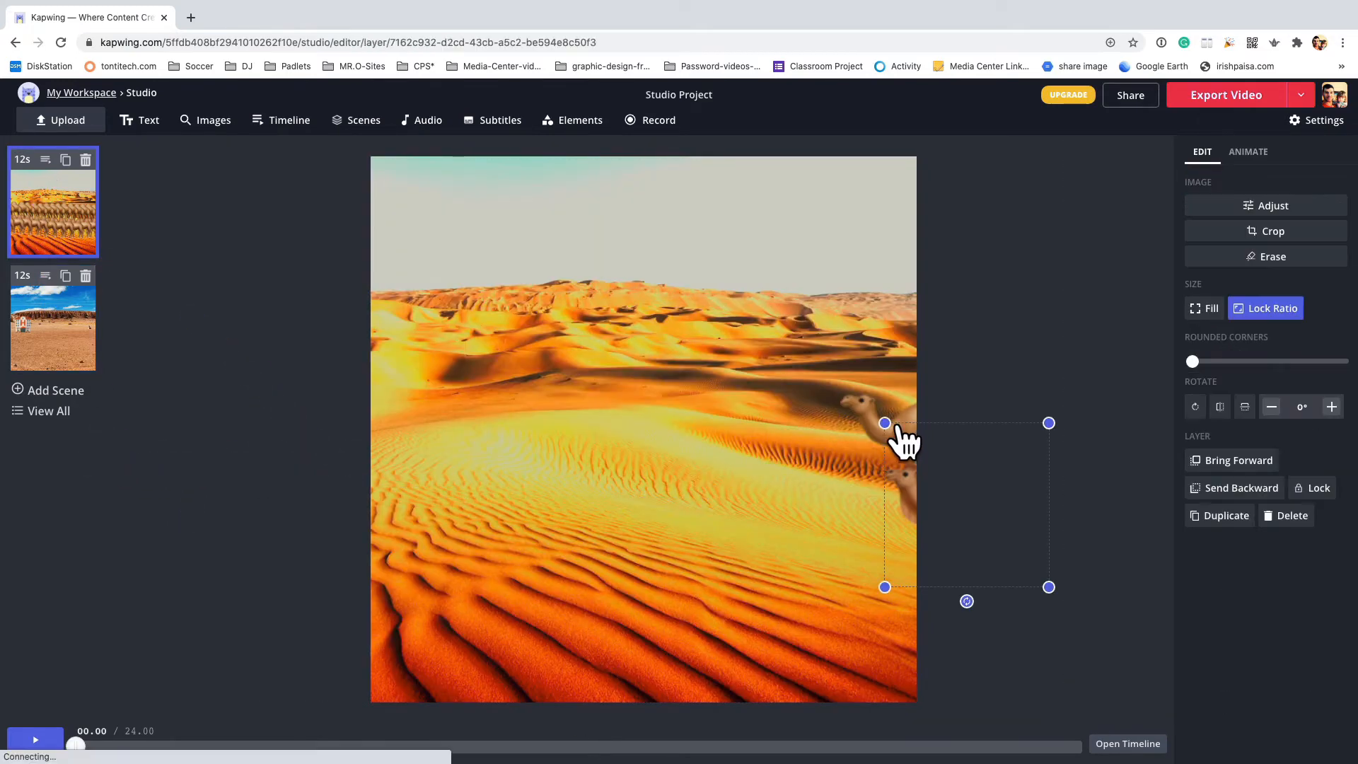
left_click(75, 351)
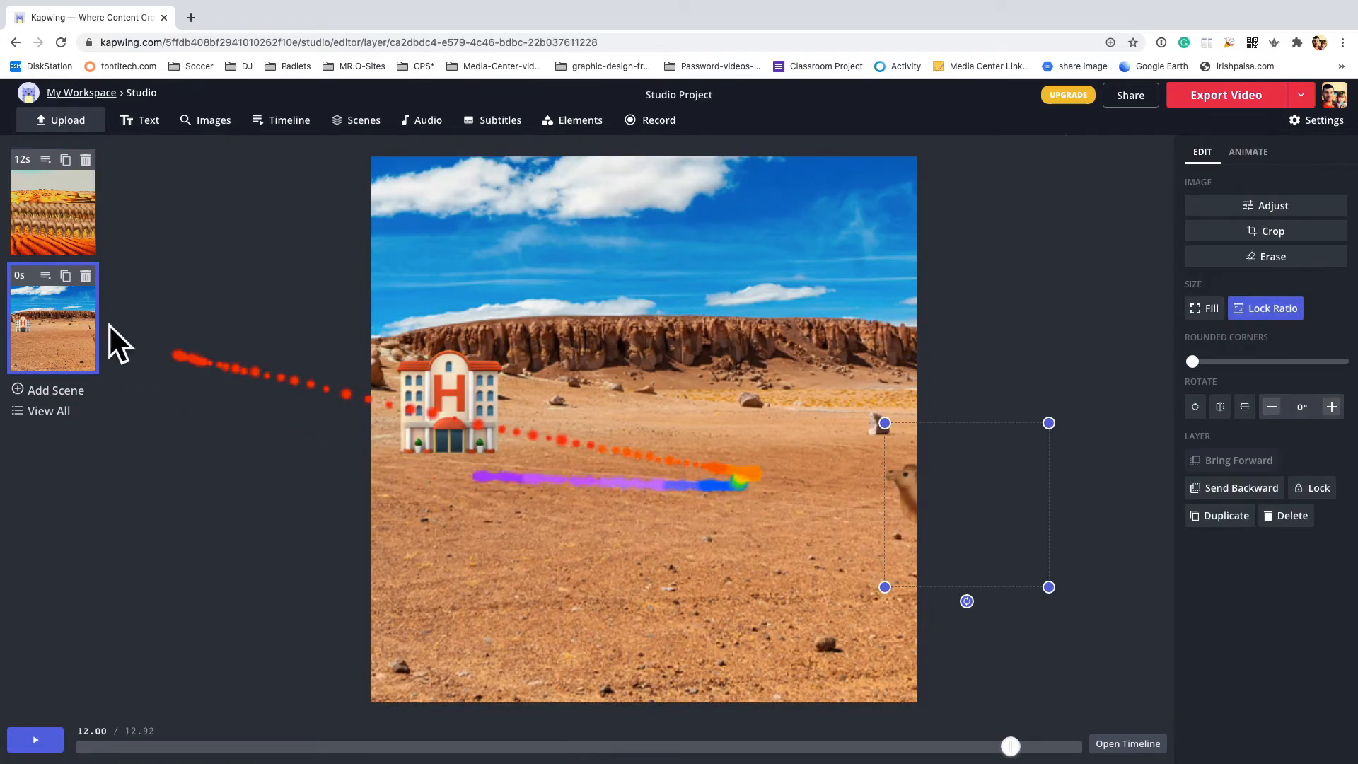
- Copy the first frame's one-hump camel from the first scene and paste it into the hotel scene
left_click(41, 248)
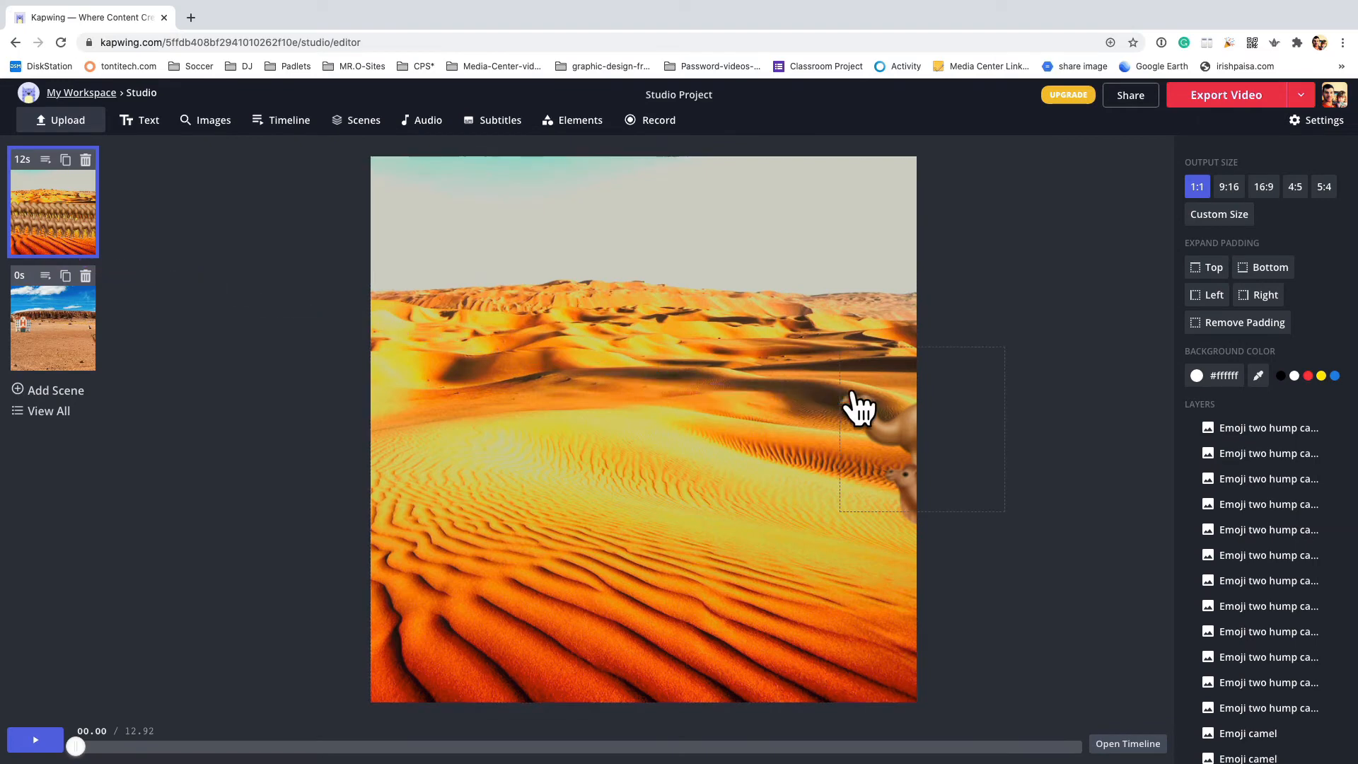
left_click(853, 395)
key("Tab")
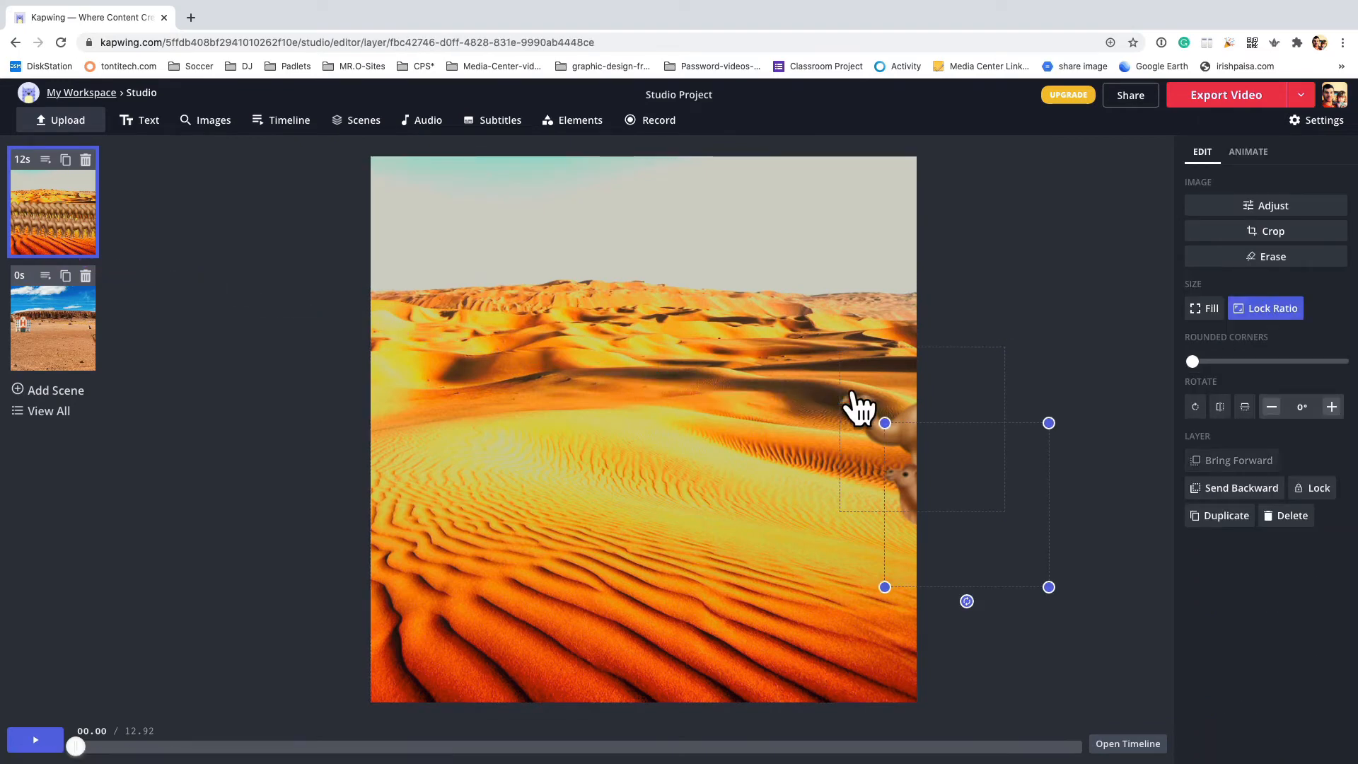
key("Escape")
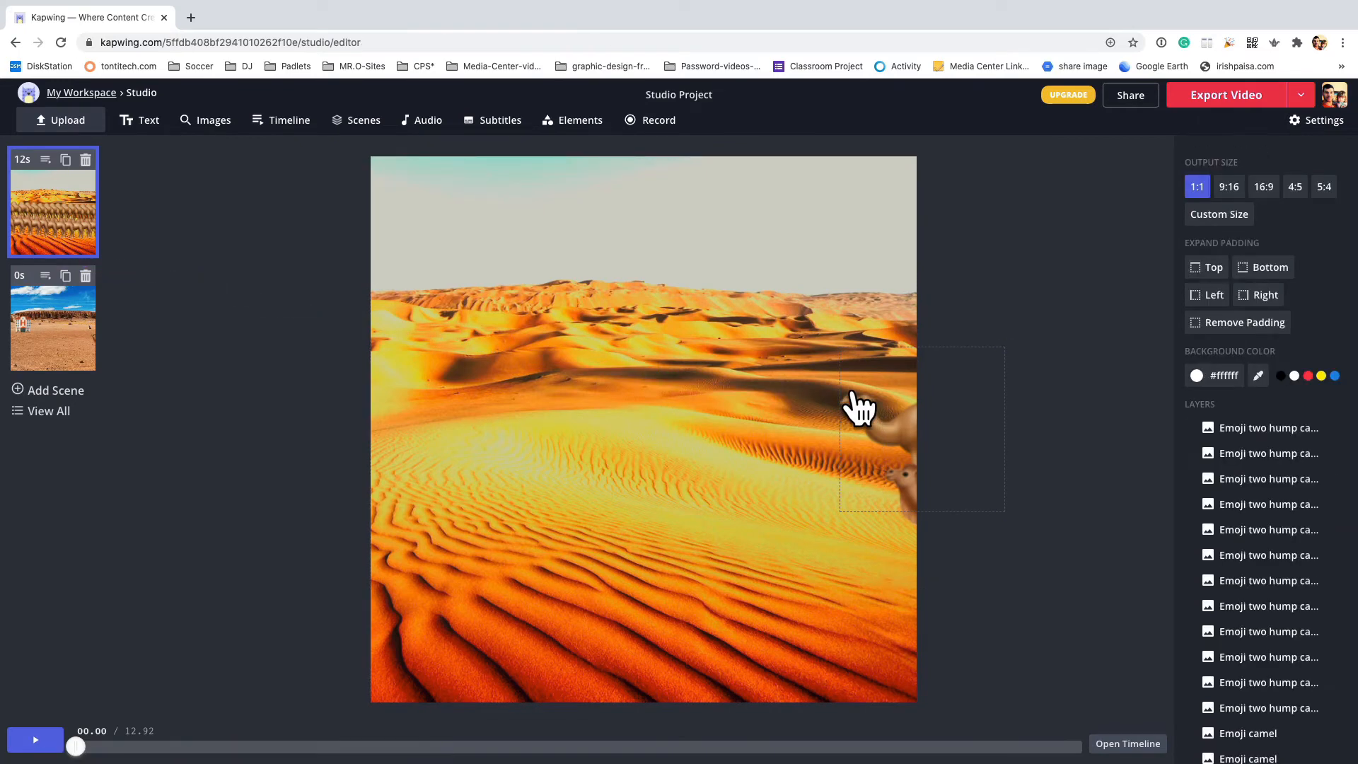
left_click(853, 395)
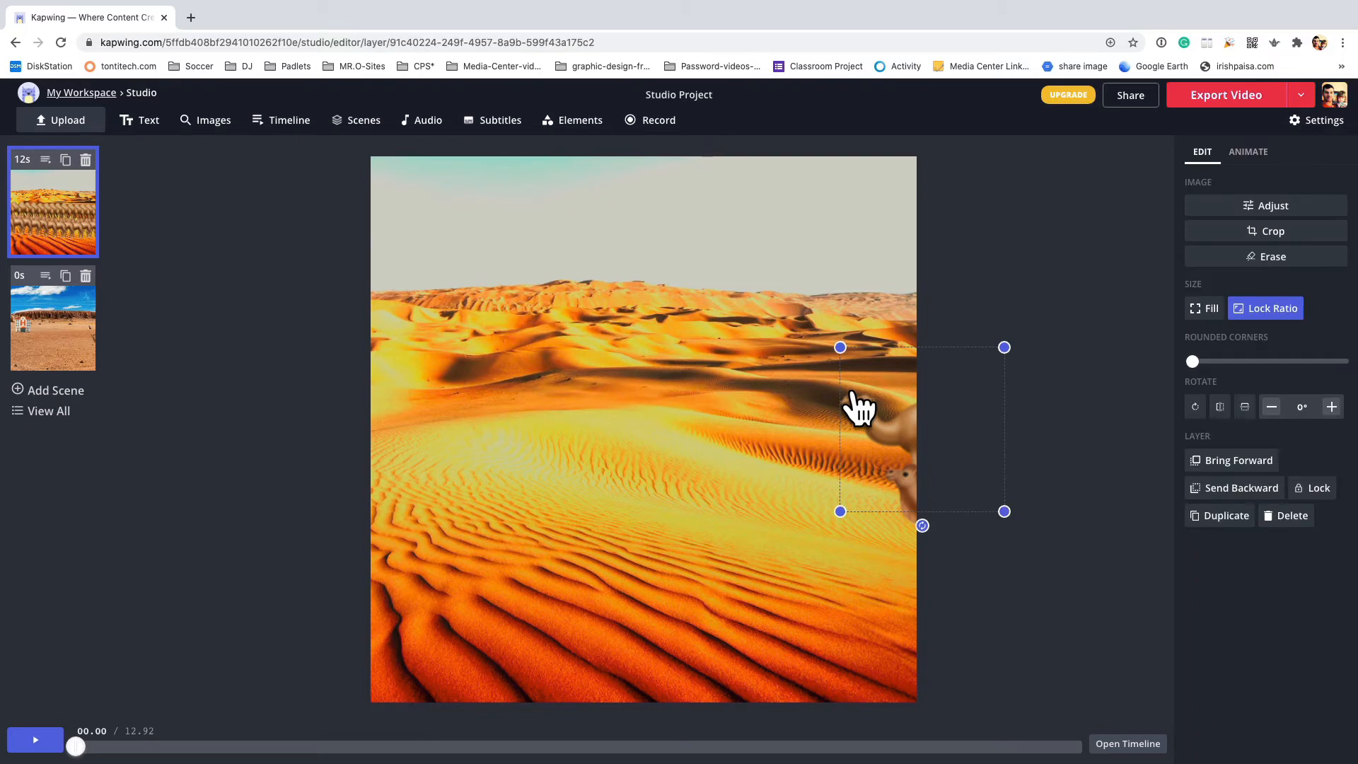
left_click(66, 311)
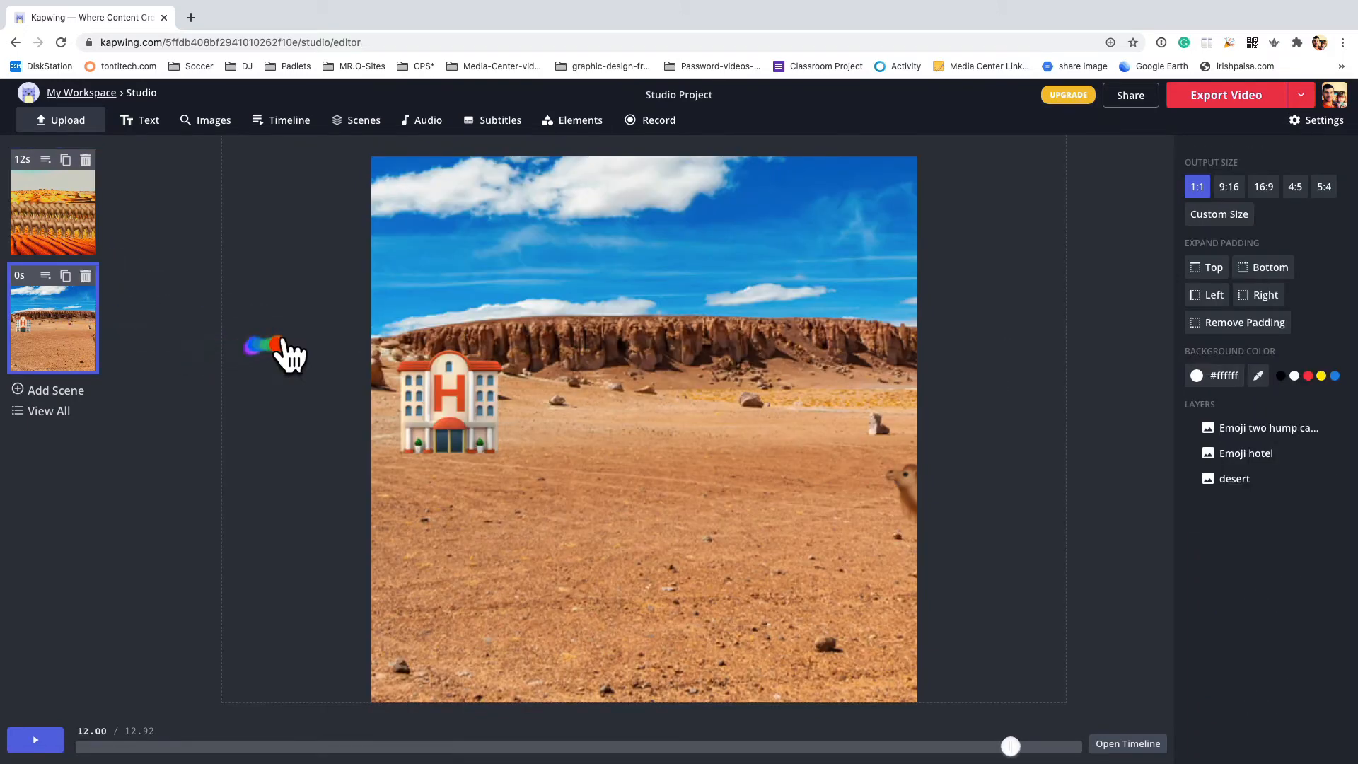
key("super+v")
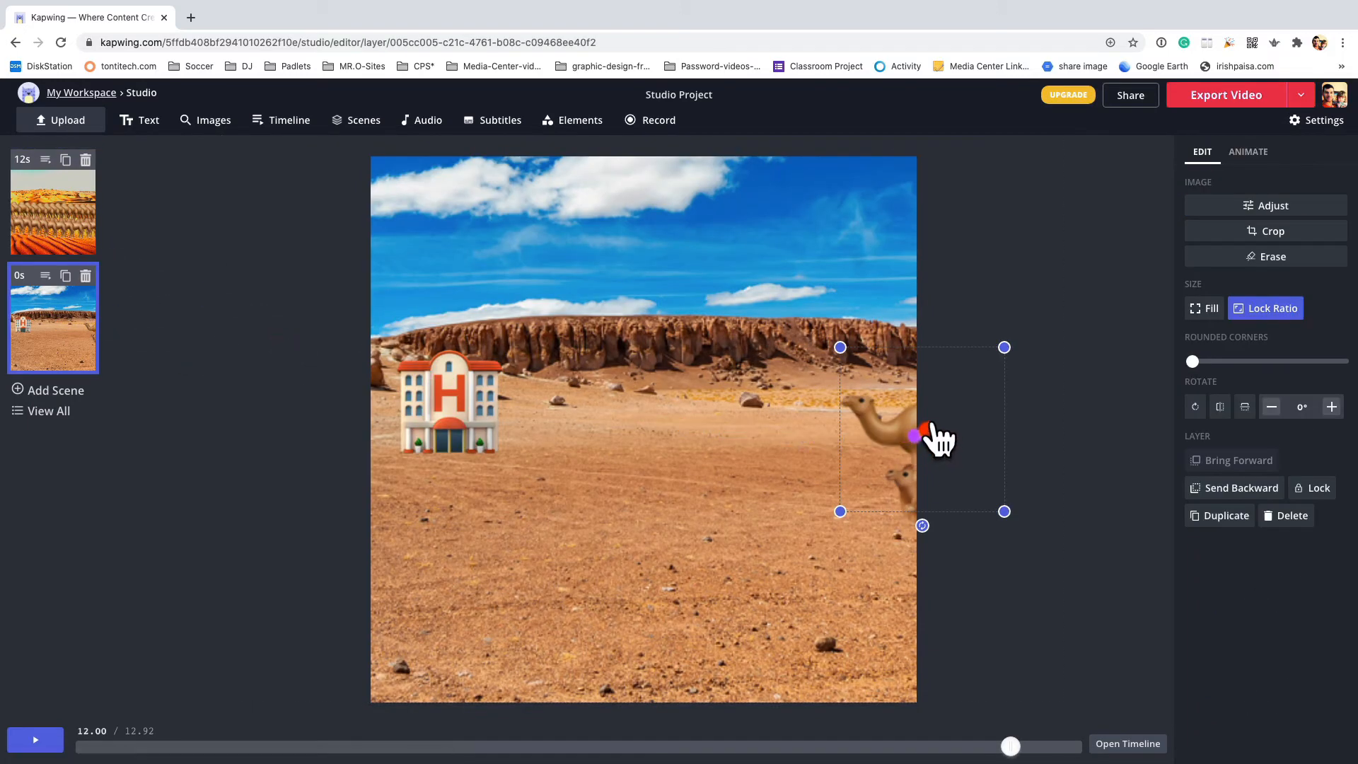
- Lower the one-hump camel at the desert's right edge and delete the two-hump camel from the hotel scene
left_click_drag(925, 430, 949, 444)
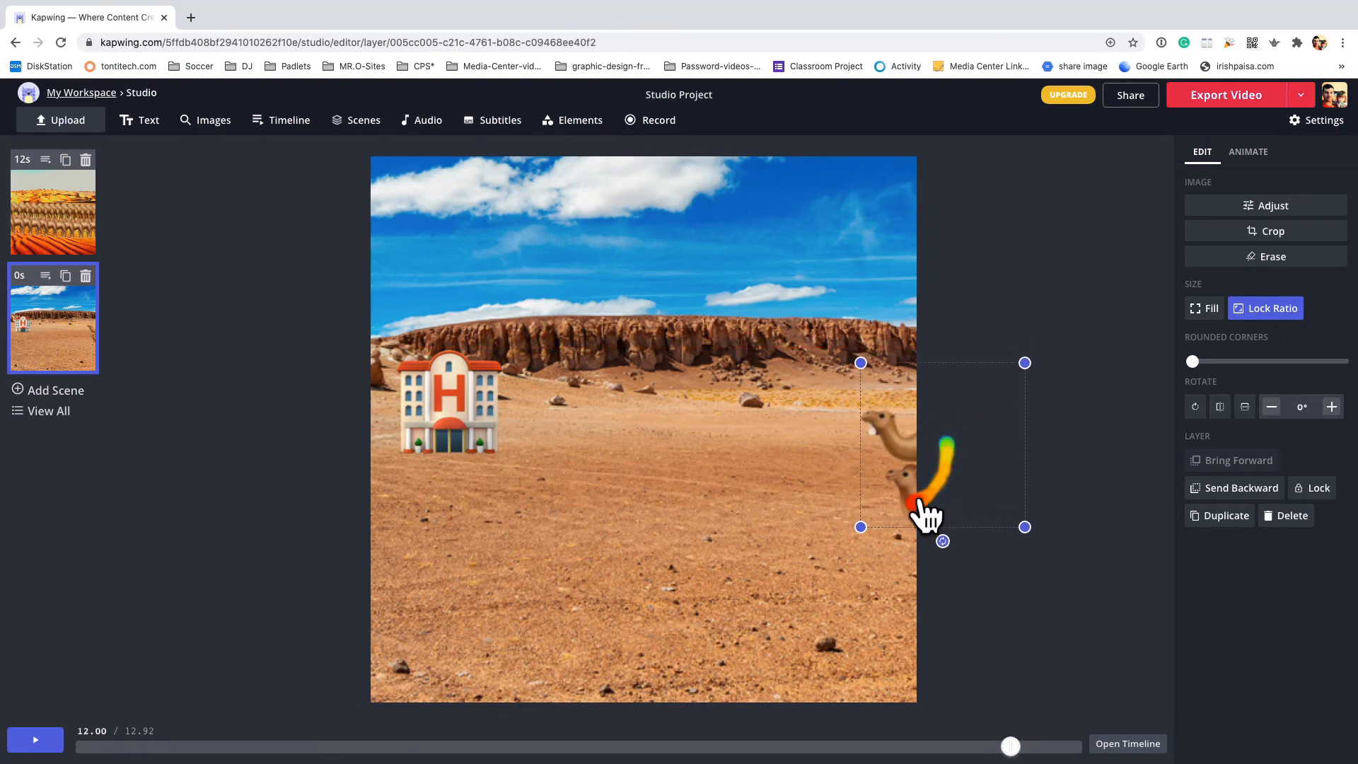
left_click_drag(981, 546, 990, 601)
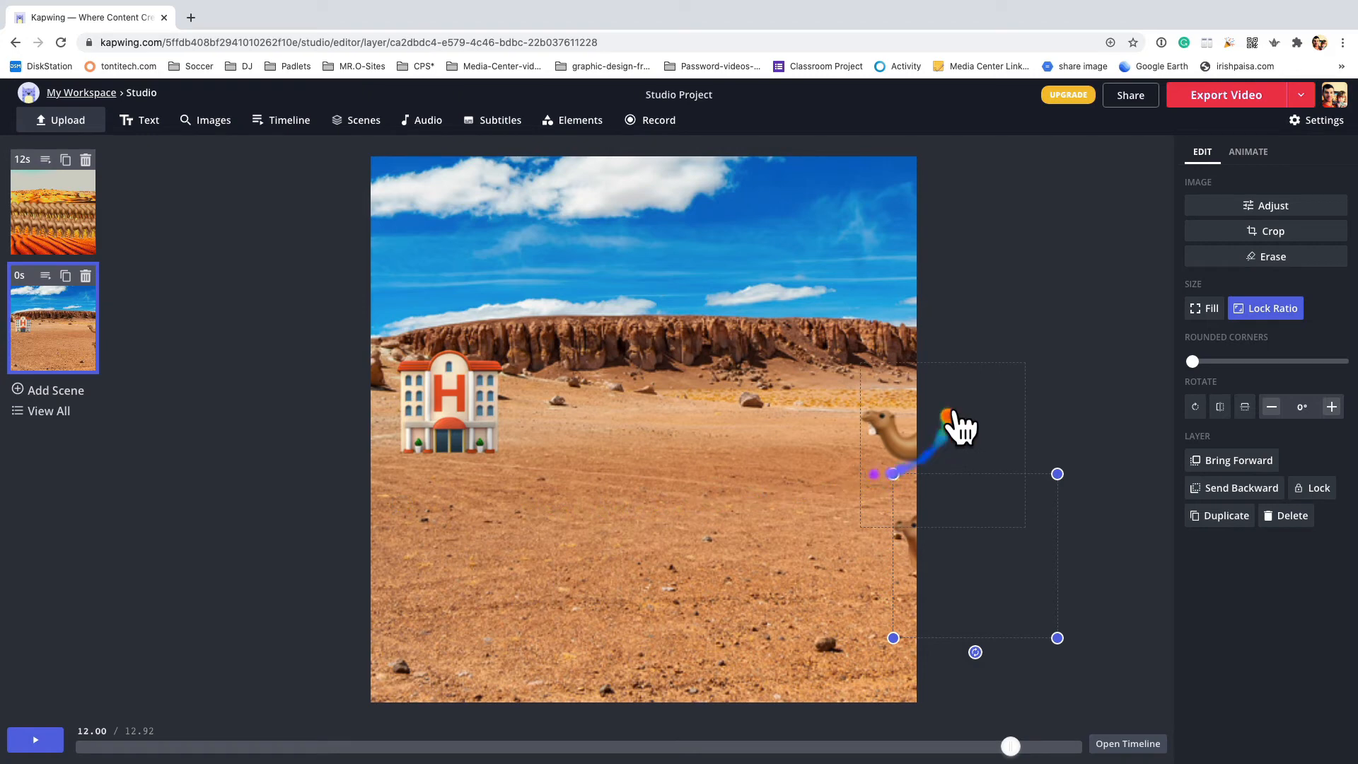
left_click(948, 433)
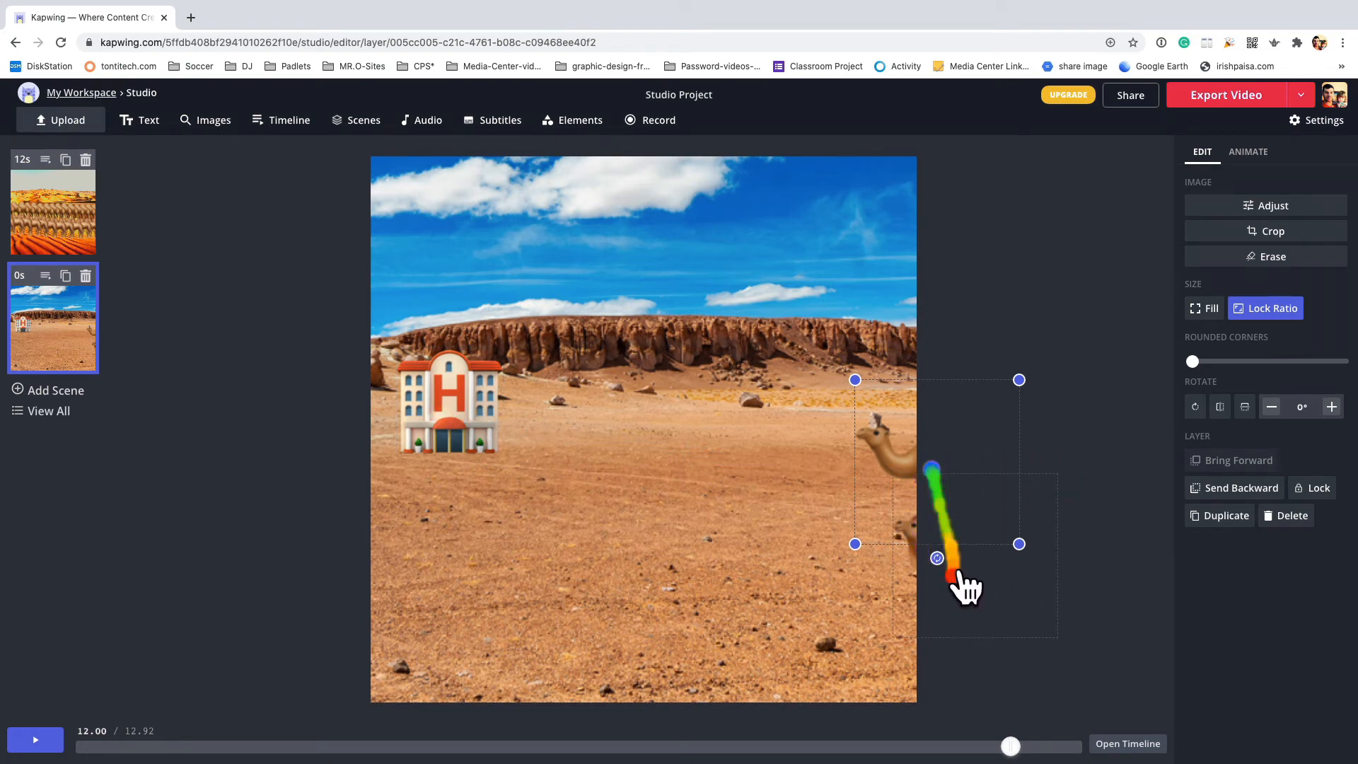
left_click(959, 573)
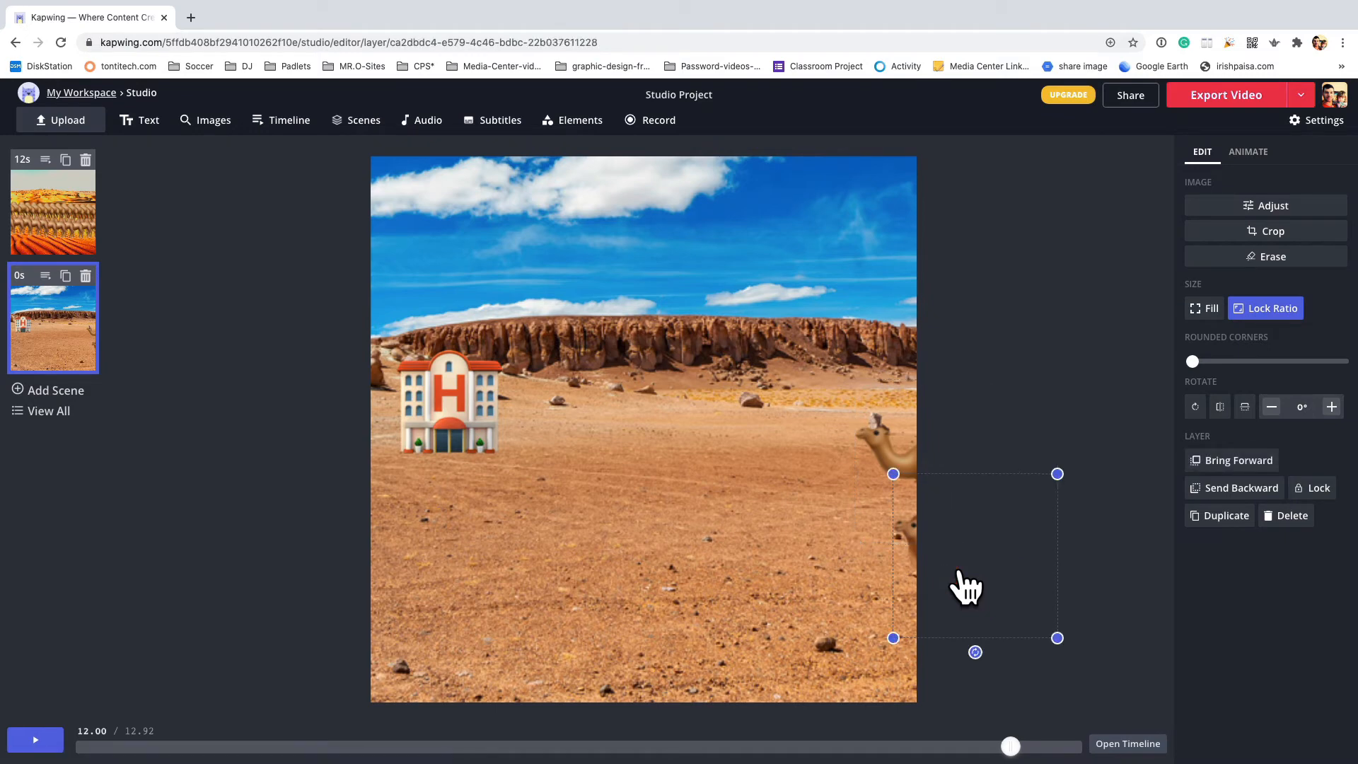
left_click(960, 574)
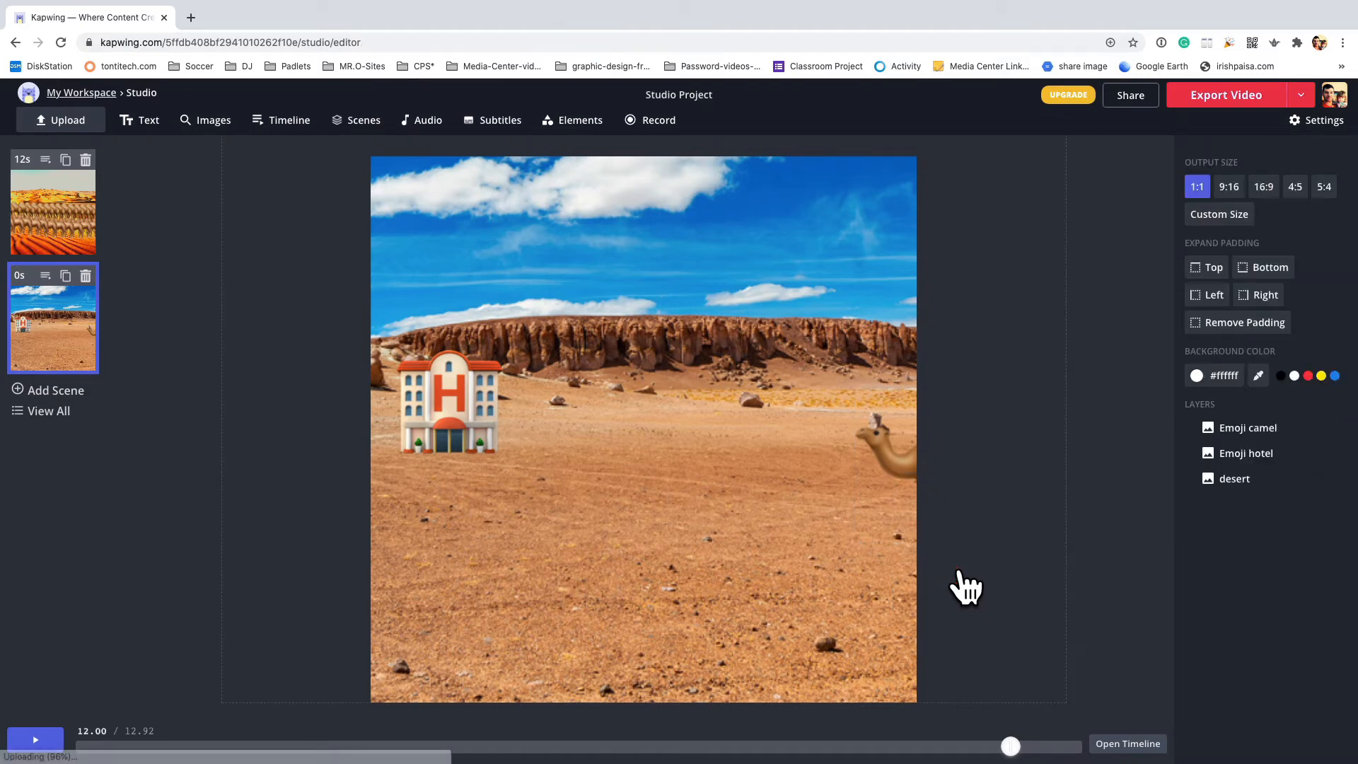
- Duplicate the one-hump camel repeatedly, placing each copy farther left to form an overlapping row heading for the hotel
left_click(933, 495)
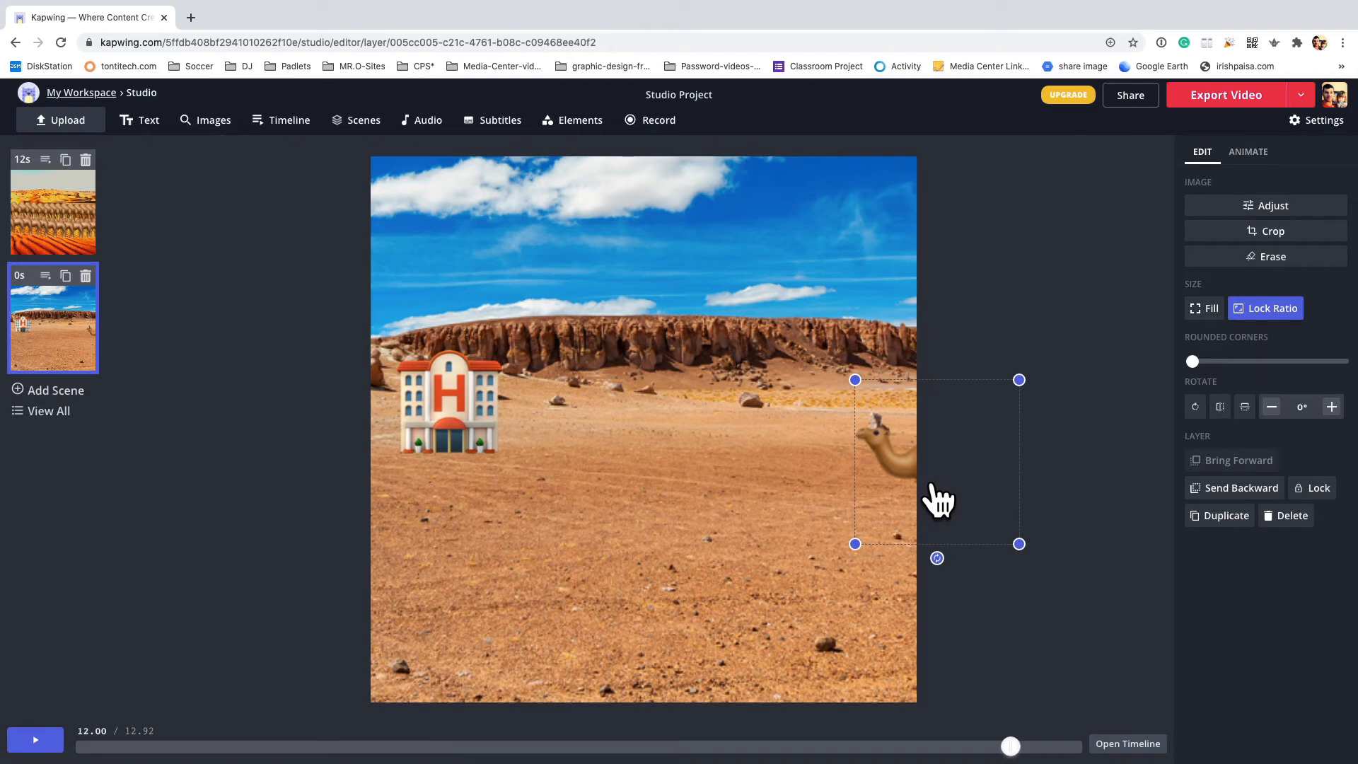
left_click_drag(935, 499, 895, 488)
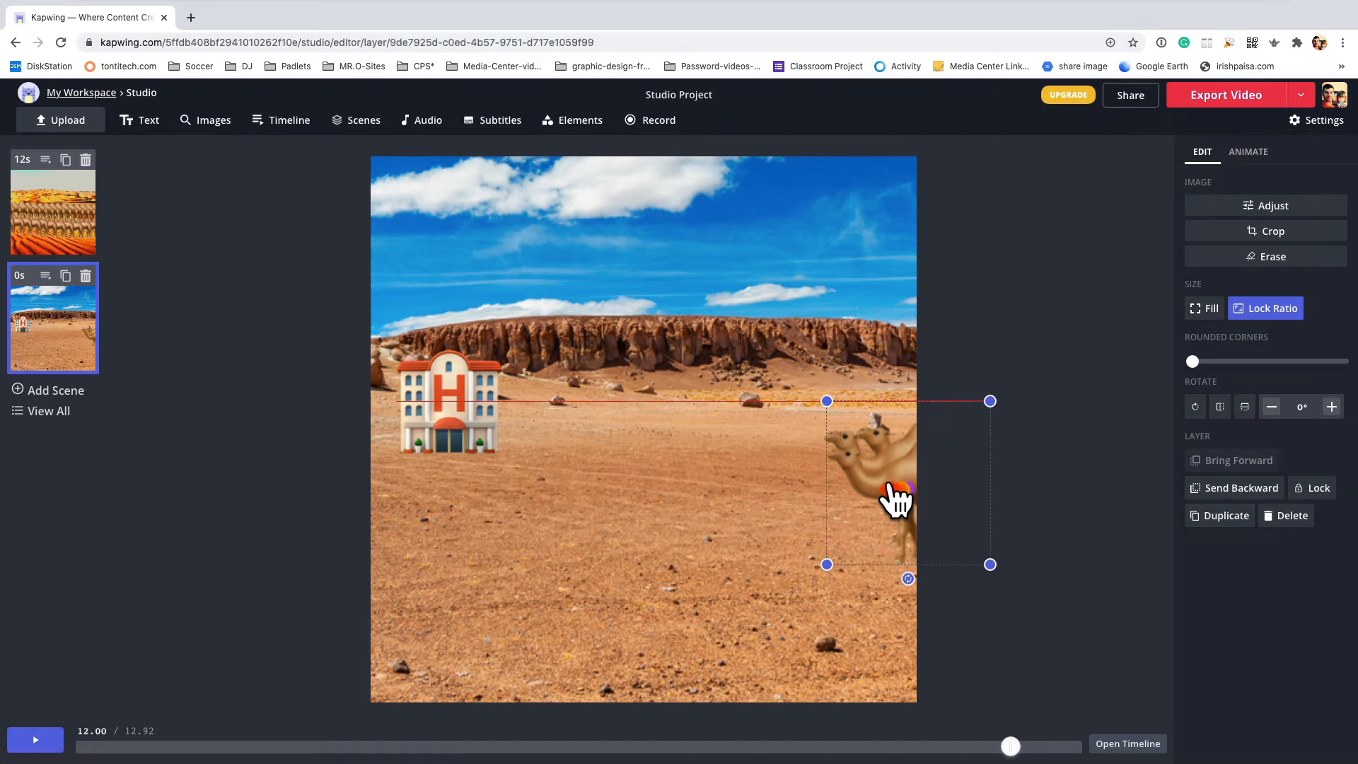
left_click_drag(897, 500, 790, 470)
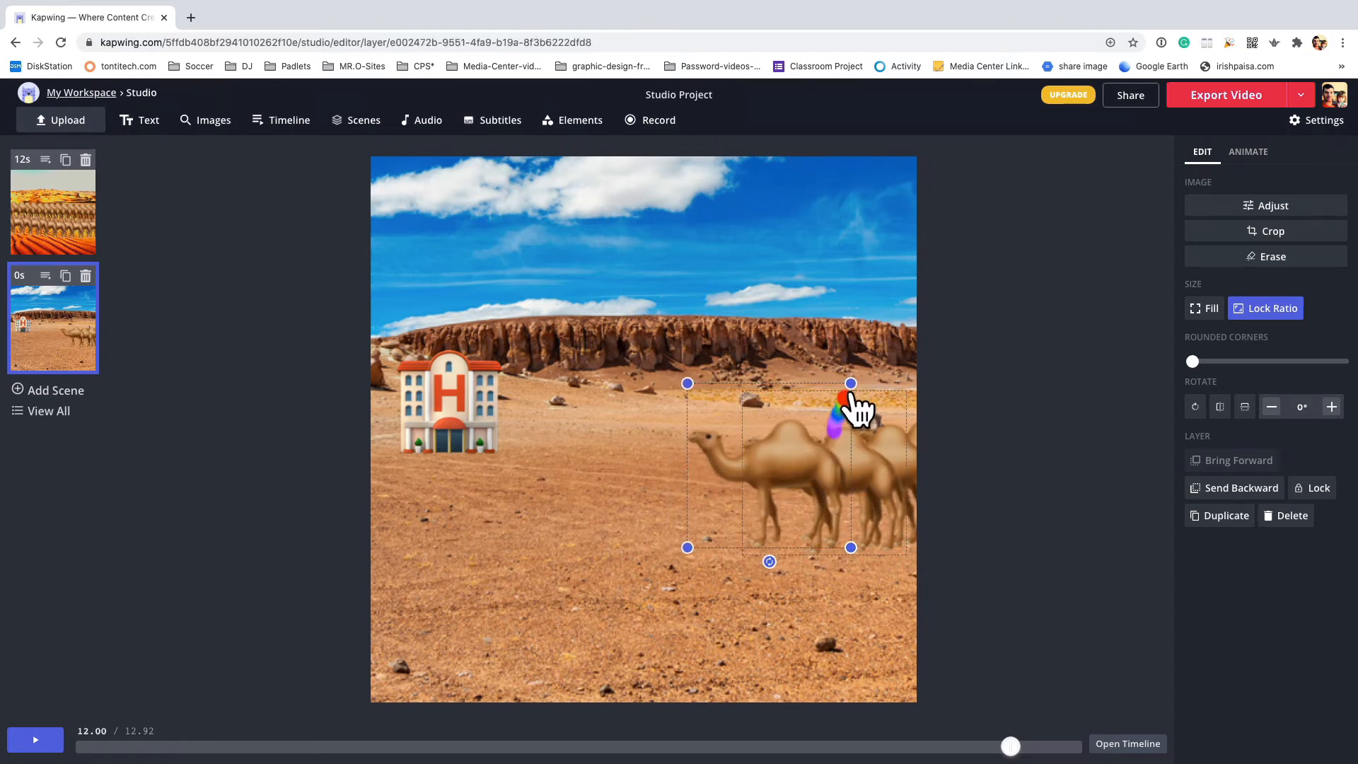
left_click_drag(842, 402, 702, 456)
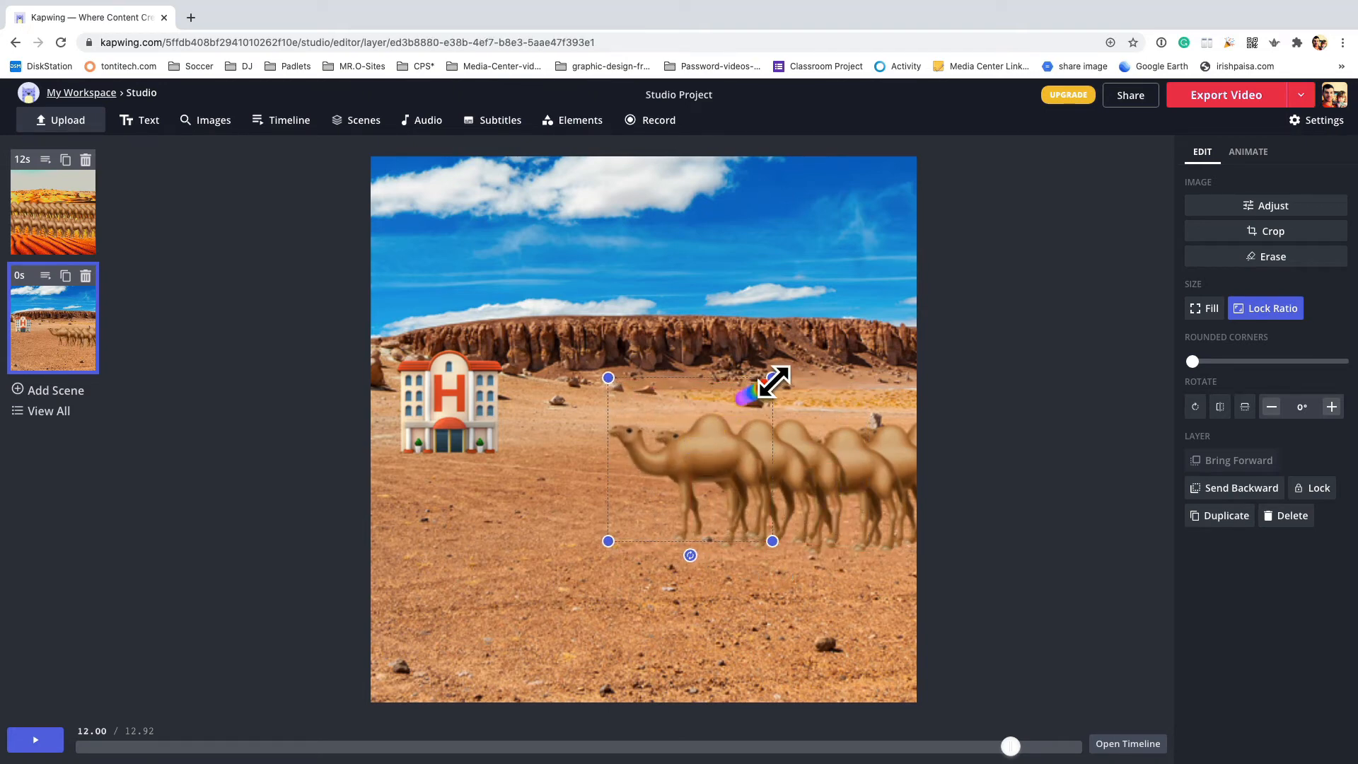
- Continue the row with progressively smaller camel copies until the last one reaches the hotel's entrance, and clear the selection
left_click_drag(773, 380, 755, 391)
left_click_drag(716, 449, 660, 443)
left_click_drag(714, 381, 687, 404)
left_click_drag(649, 453, 624, 406)
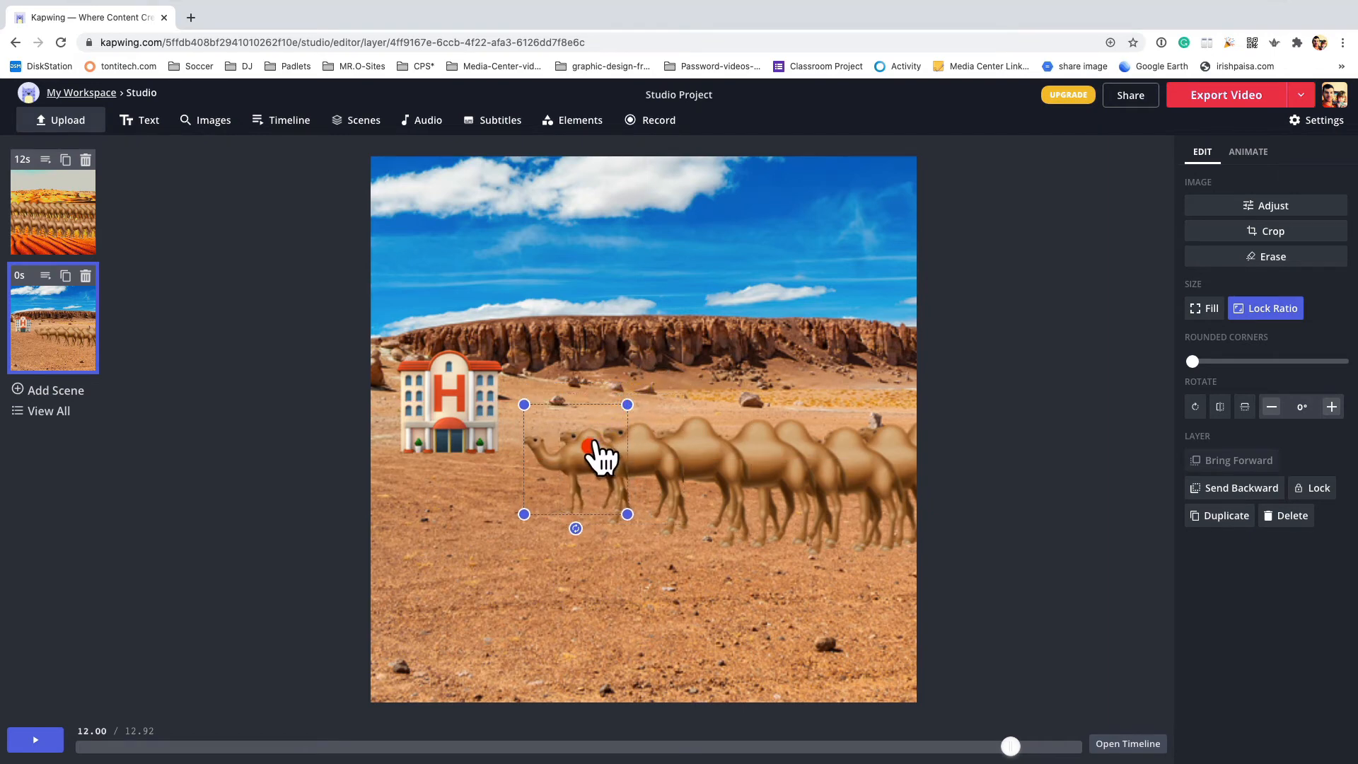
left_click_drag(600, 456, 559, 442)
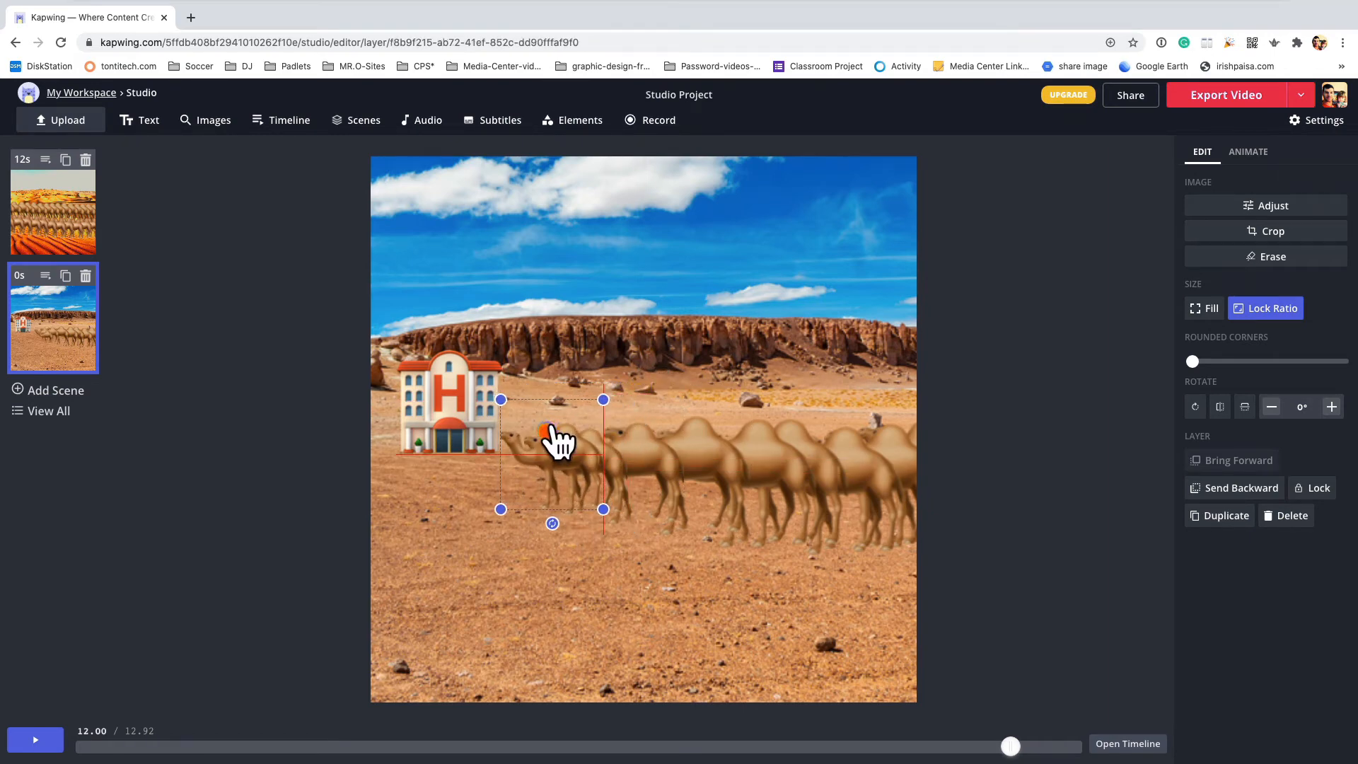
left_click_drag(603, 400, 522, 408)
left_click(520, 407)
left_click(511, 439)
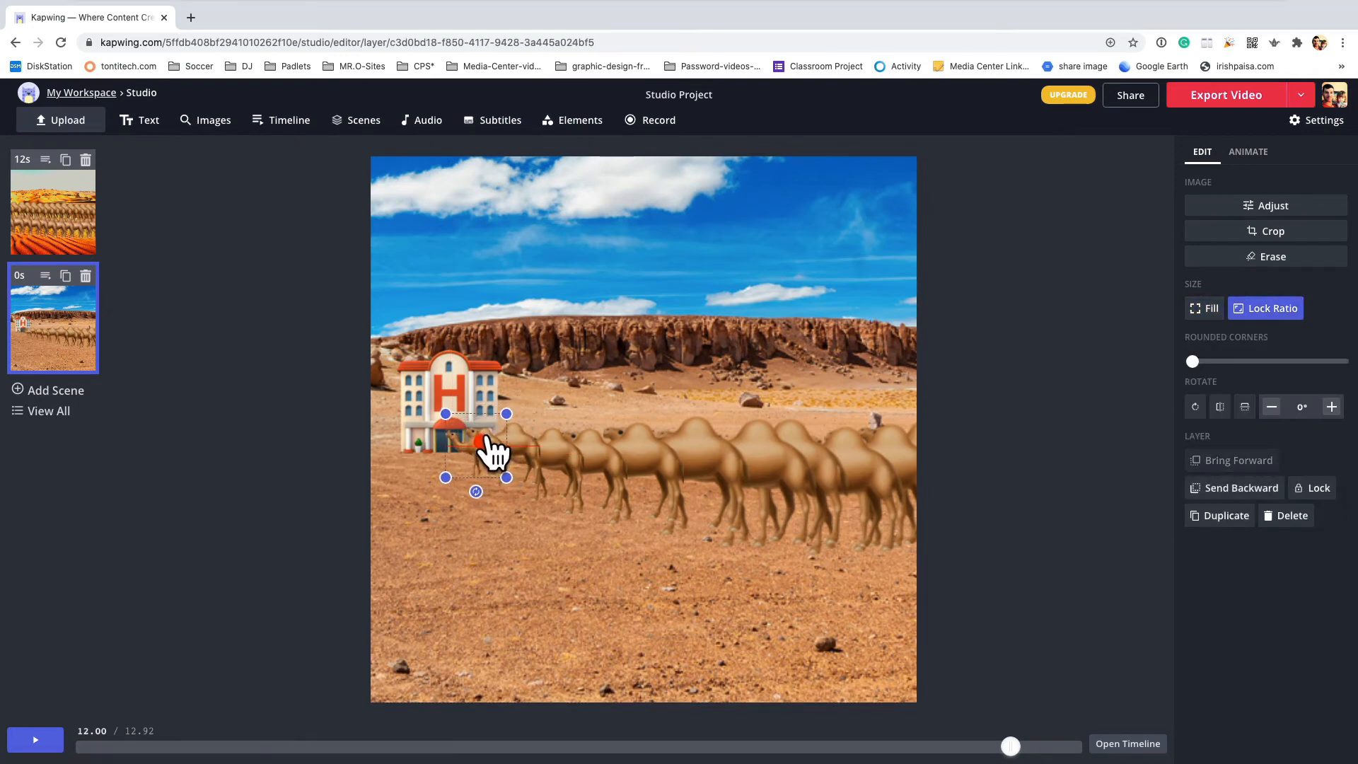
left_click(1056, 409)
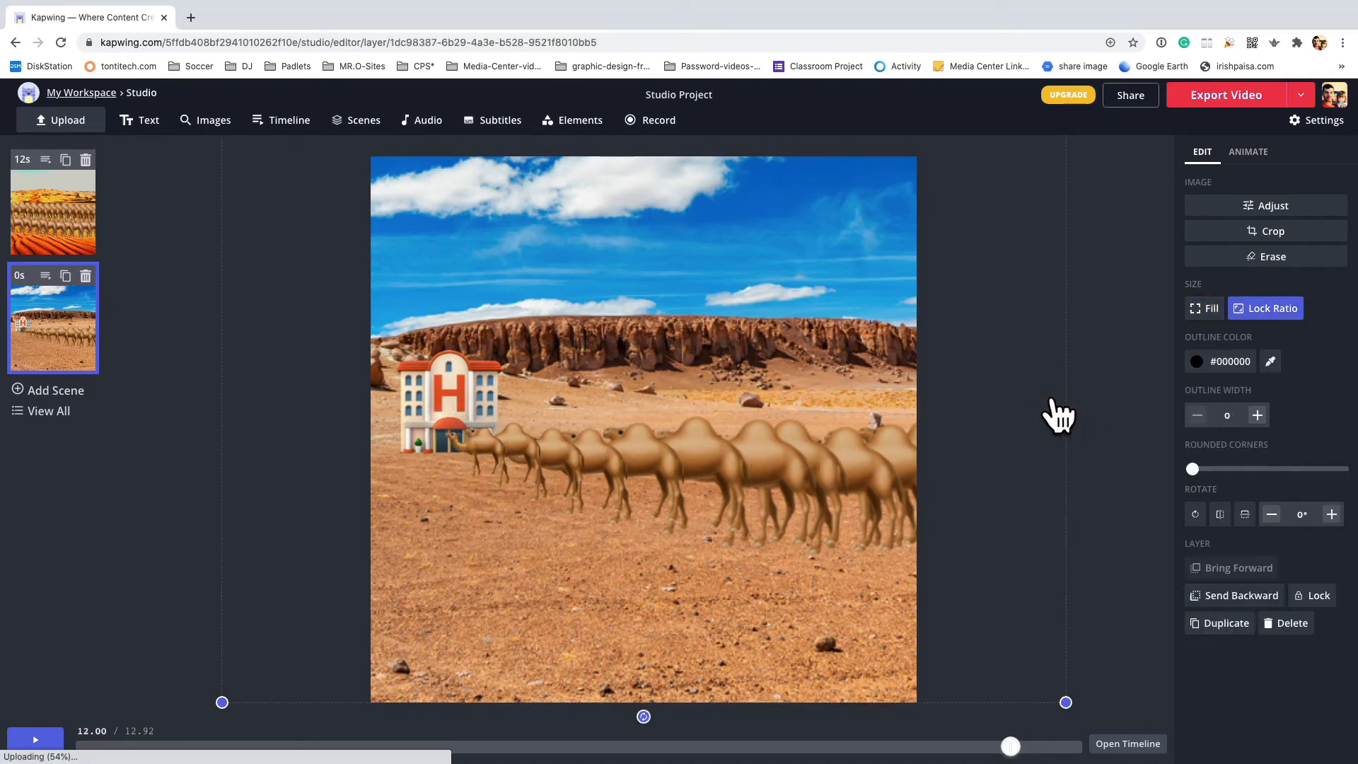
left_click(159, 533)
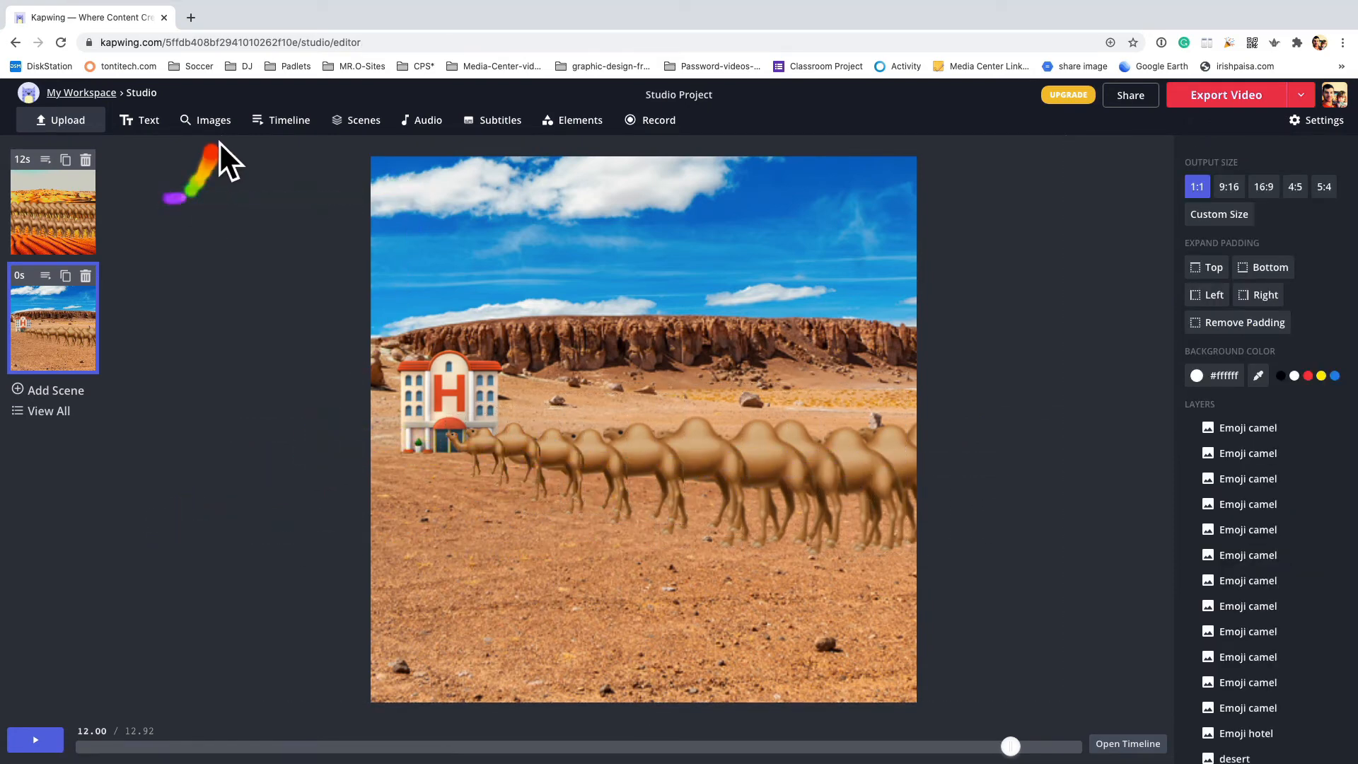
- Open the hotel scene's timeline and set the hotel layer's end time to 00:09.00
left_click(259, 132)
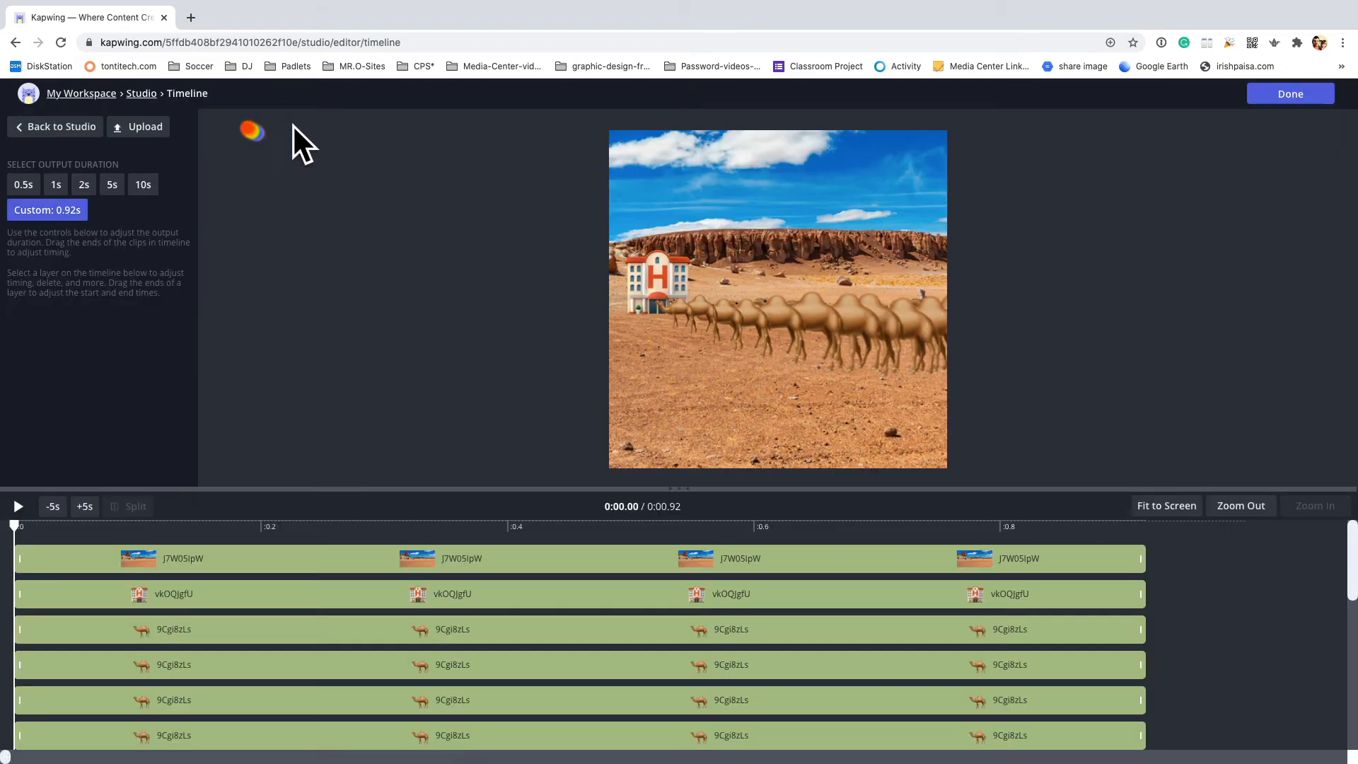
left_click(325, 566)
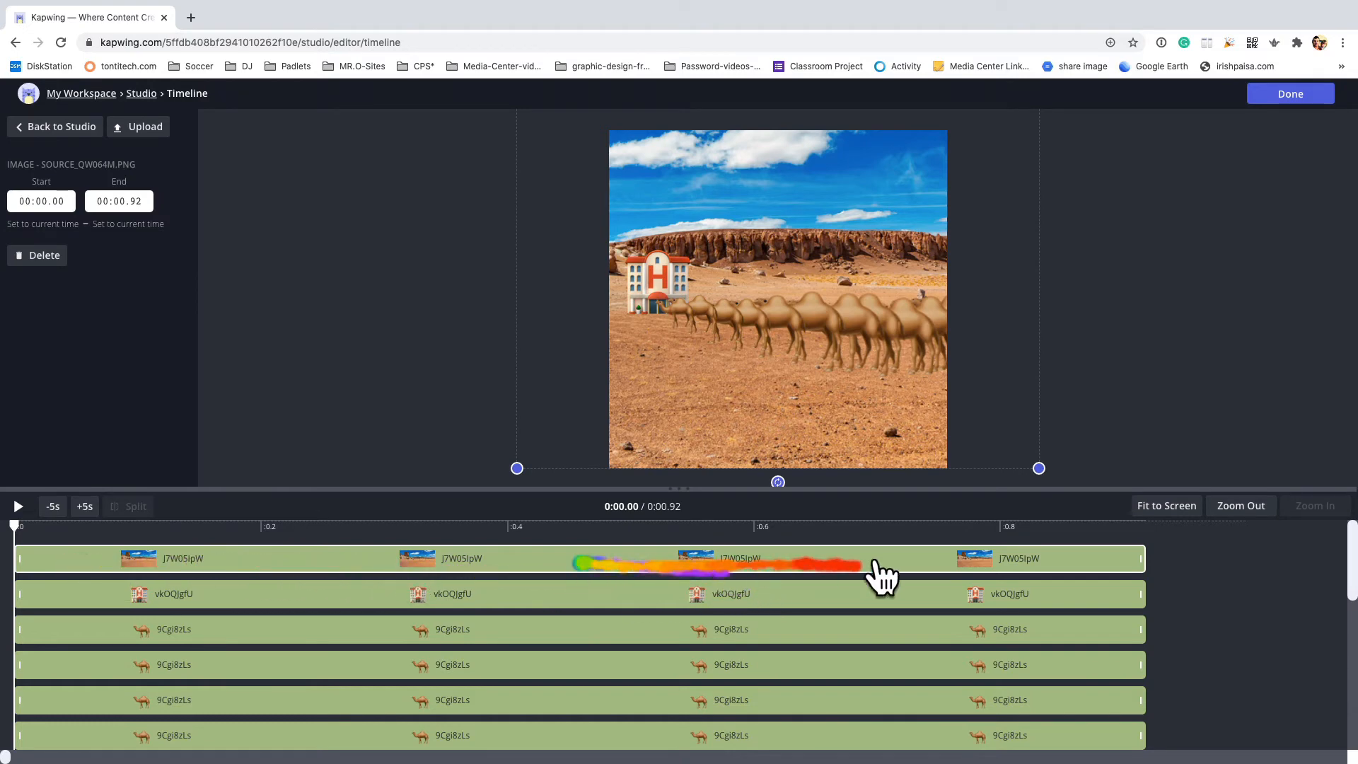
left_click(317, 598)
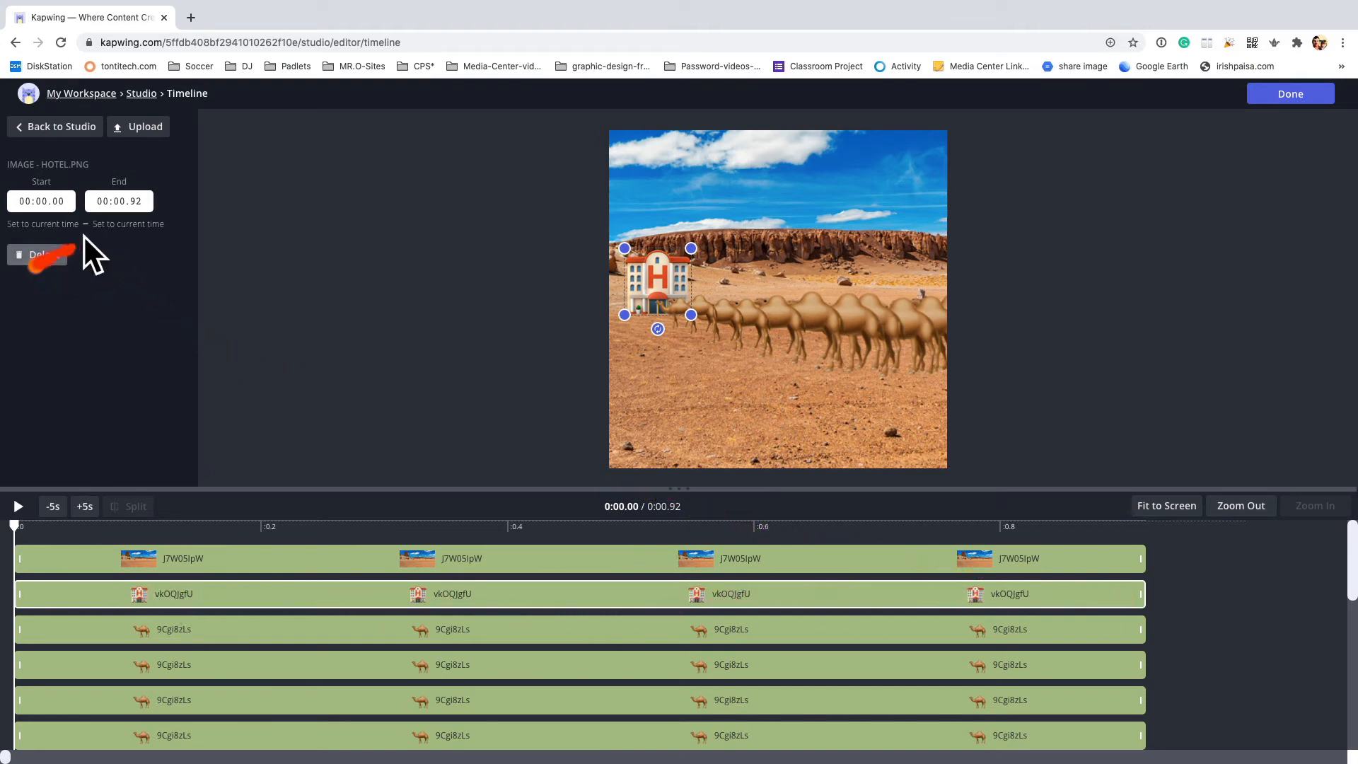
left_click(118, 202)
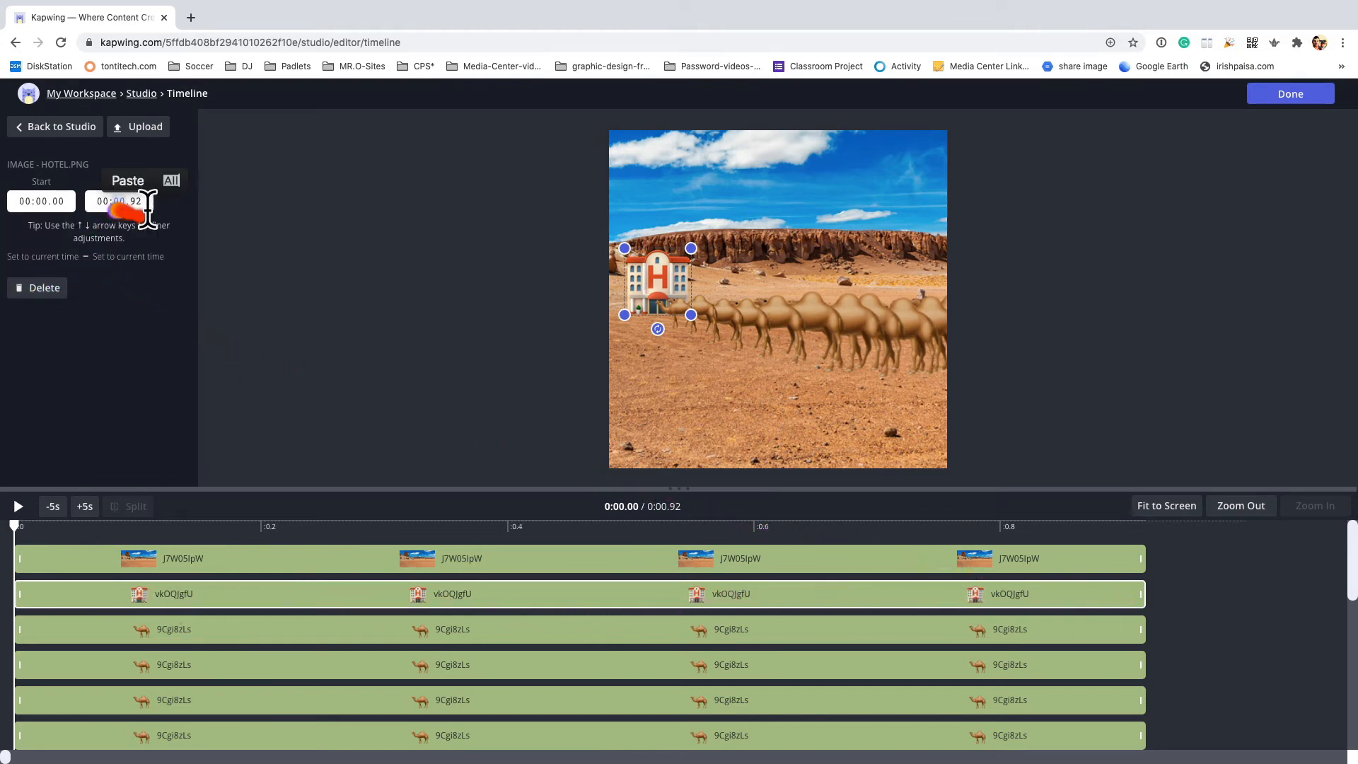
left_click(97, 256)
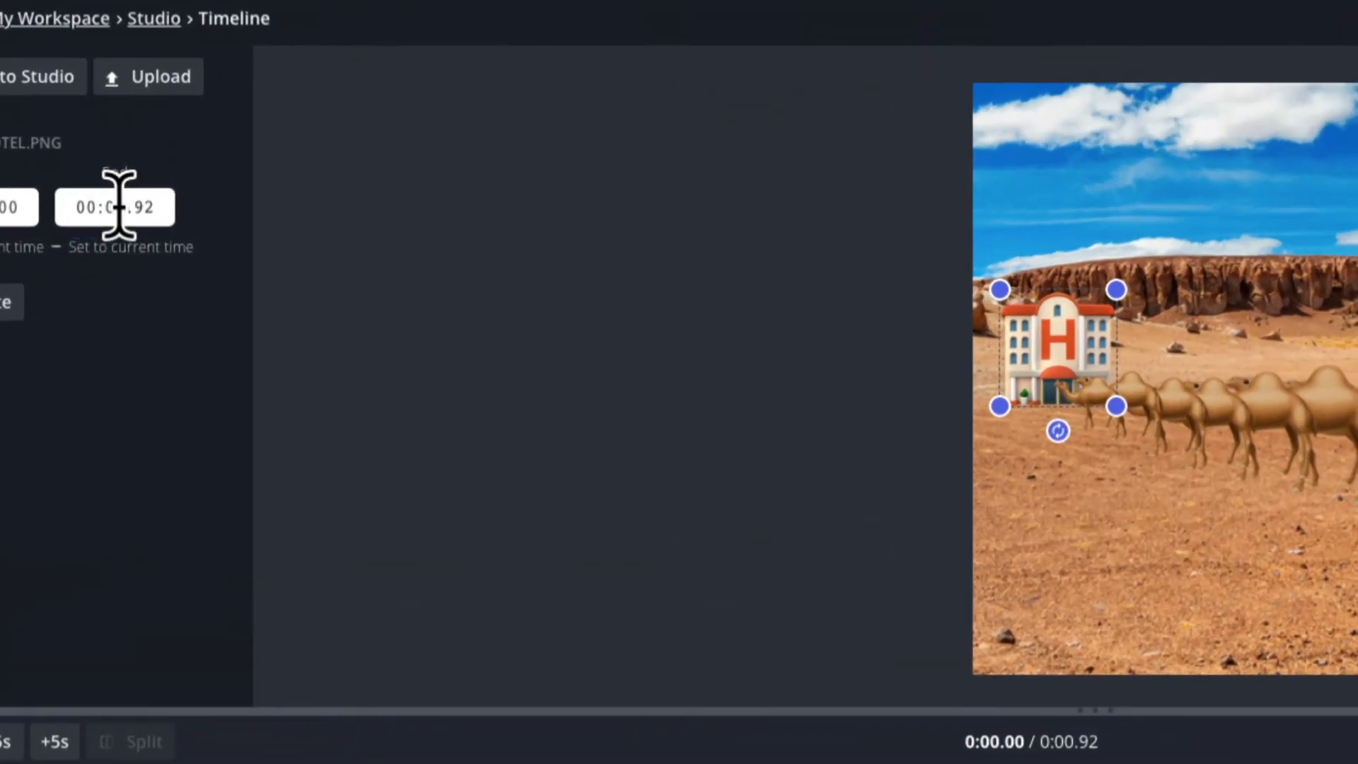
left_click(116, 206)
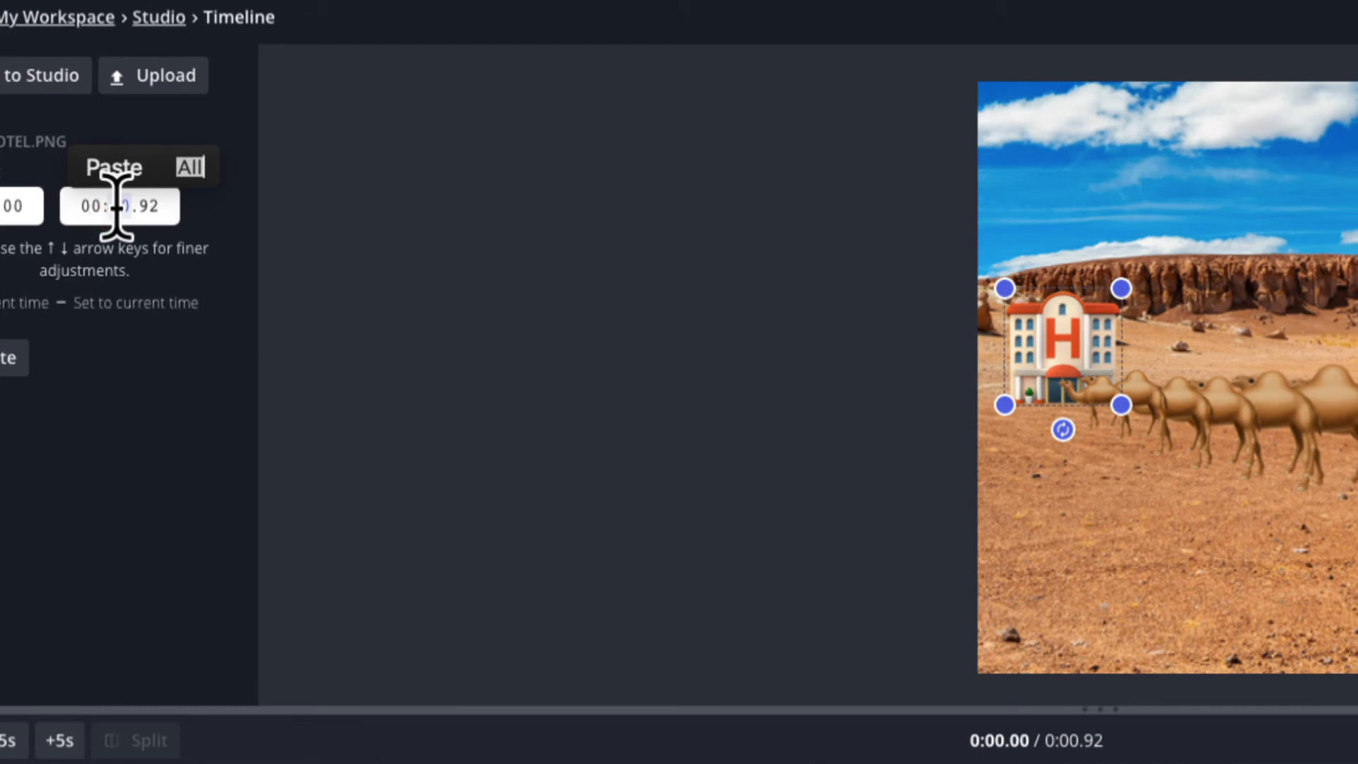
left_click(116, 209)
type("9.")
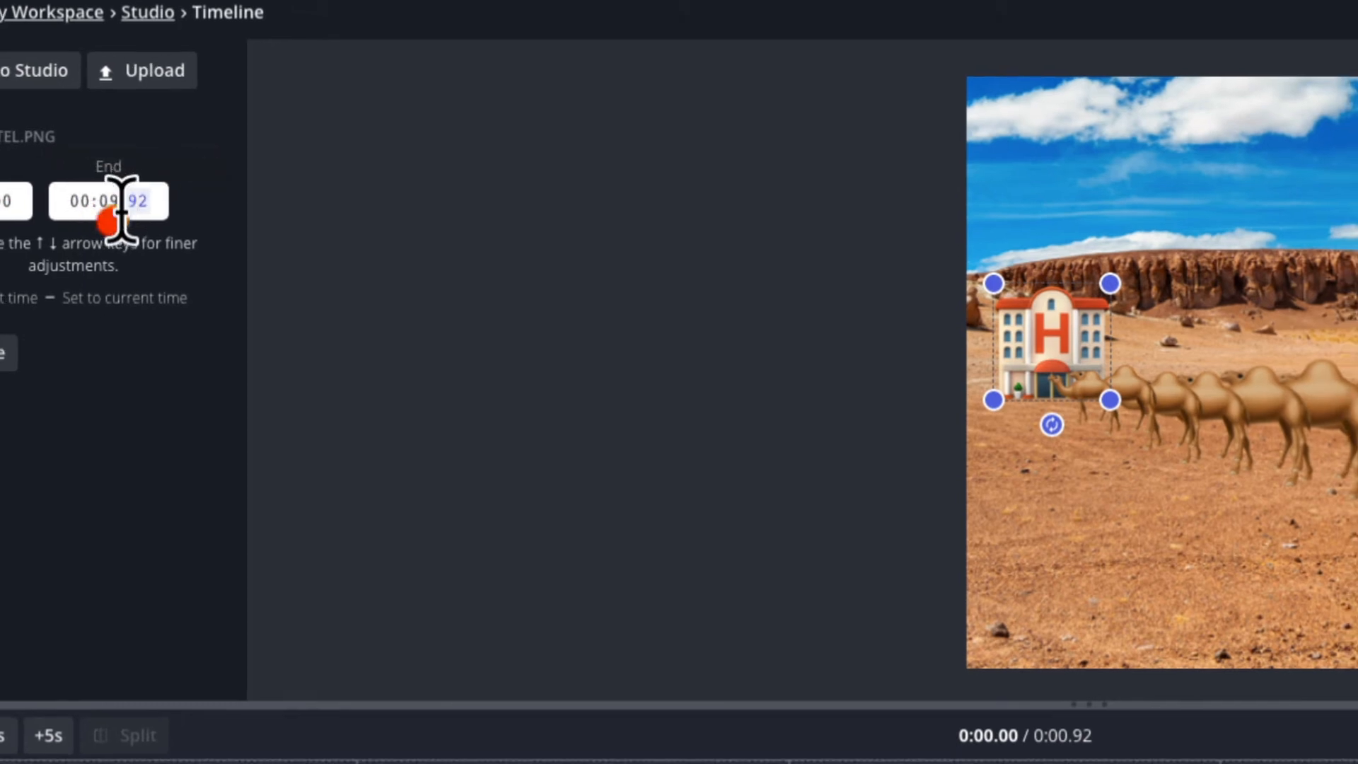
type("00")
left_click(74, 466)
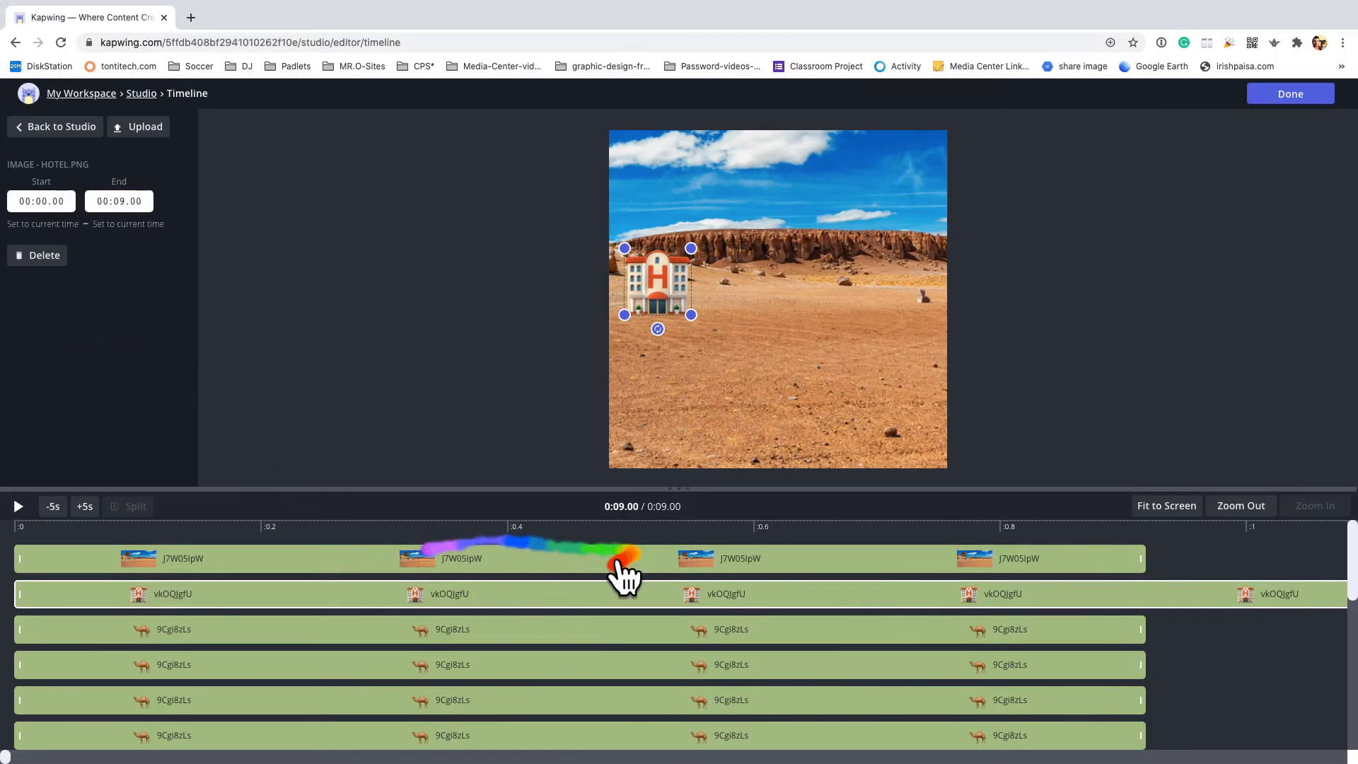
- Extend the desert background layer to end at 00:09.00, in line with the end of the hotel layer
left_click(993, 558)
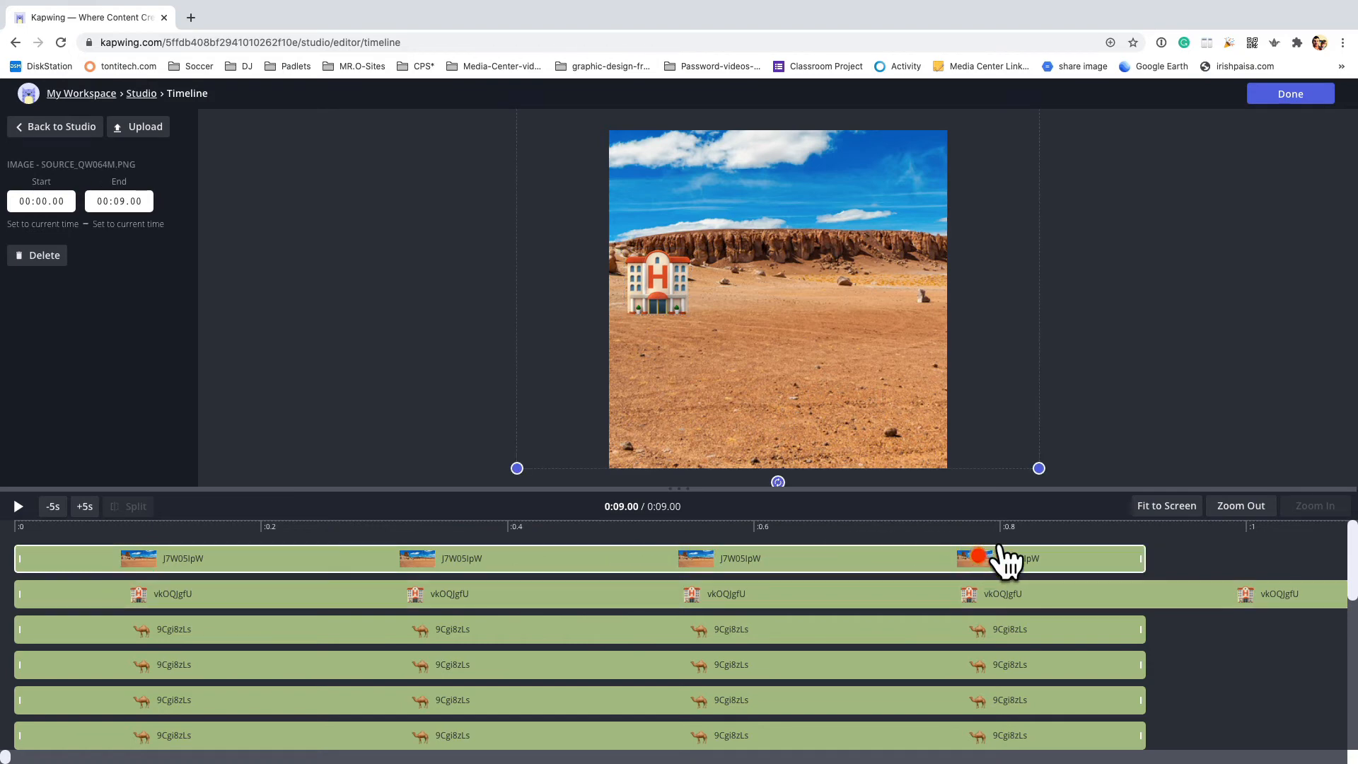
left_click_drag(1142, 558, 1146, 557)
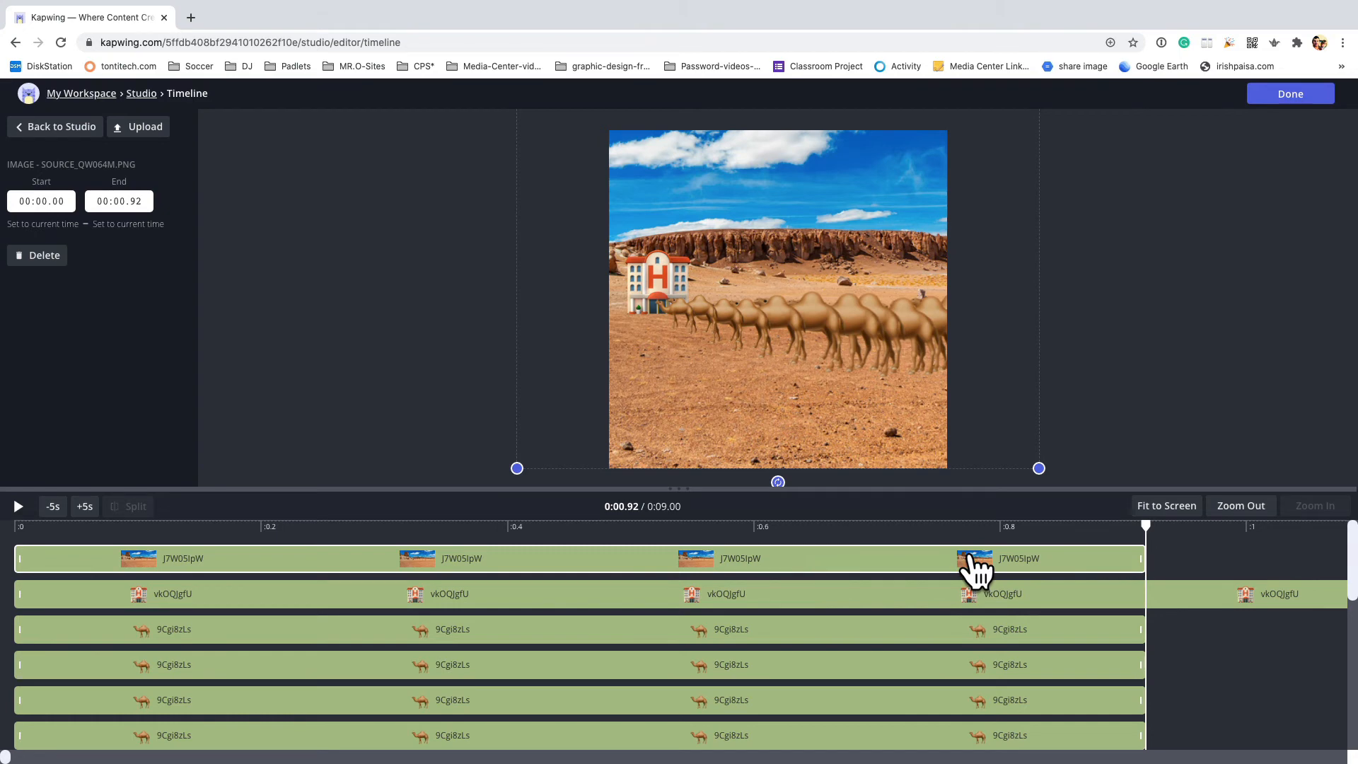
scroll(923, 631, "down", 5)
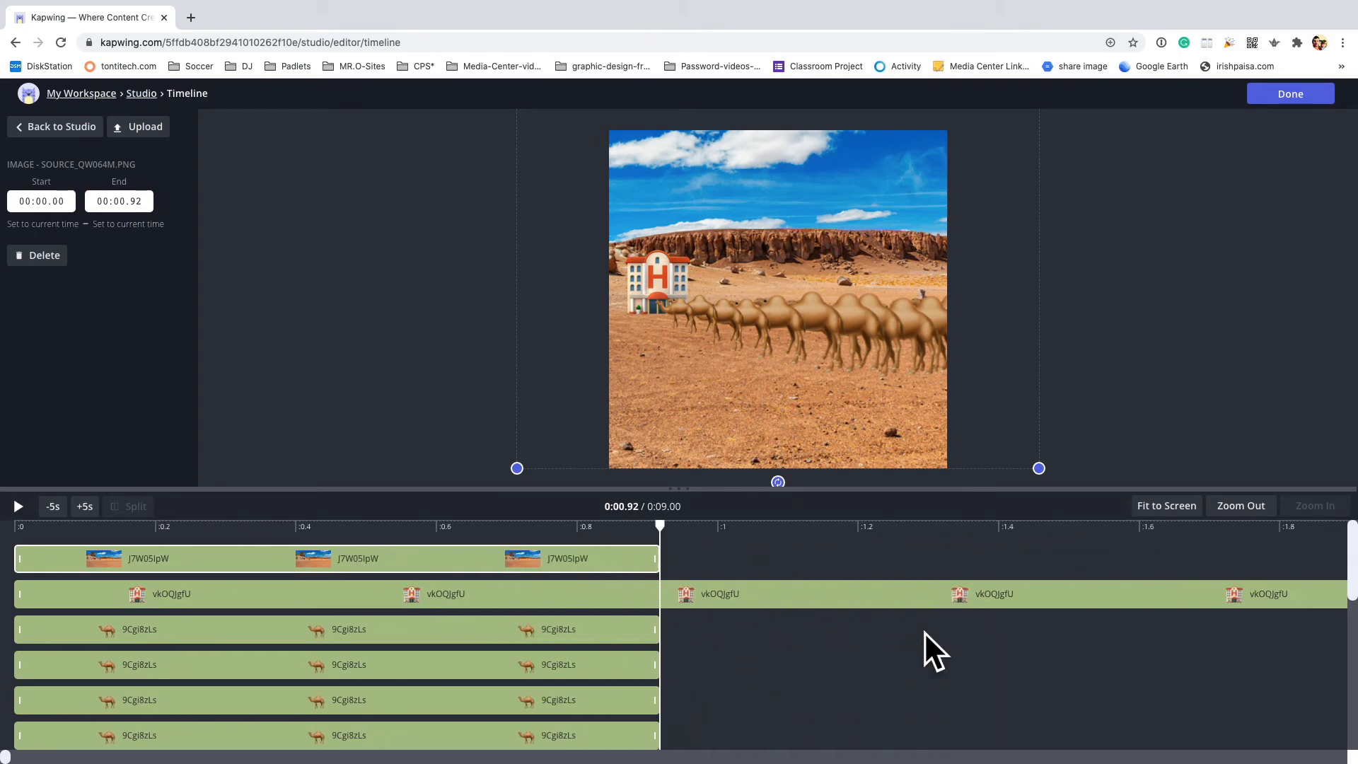
scroll(923, 630, "down", 6)
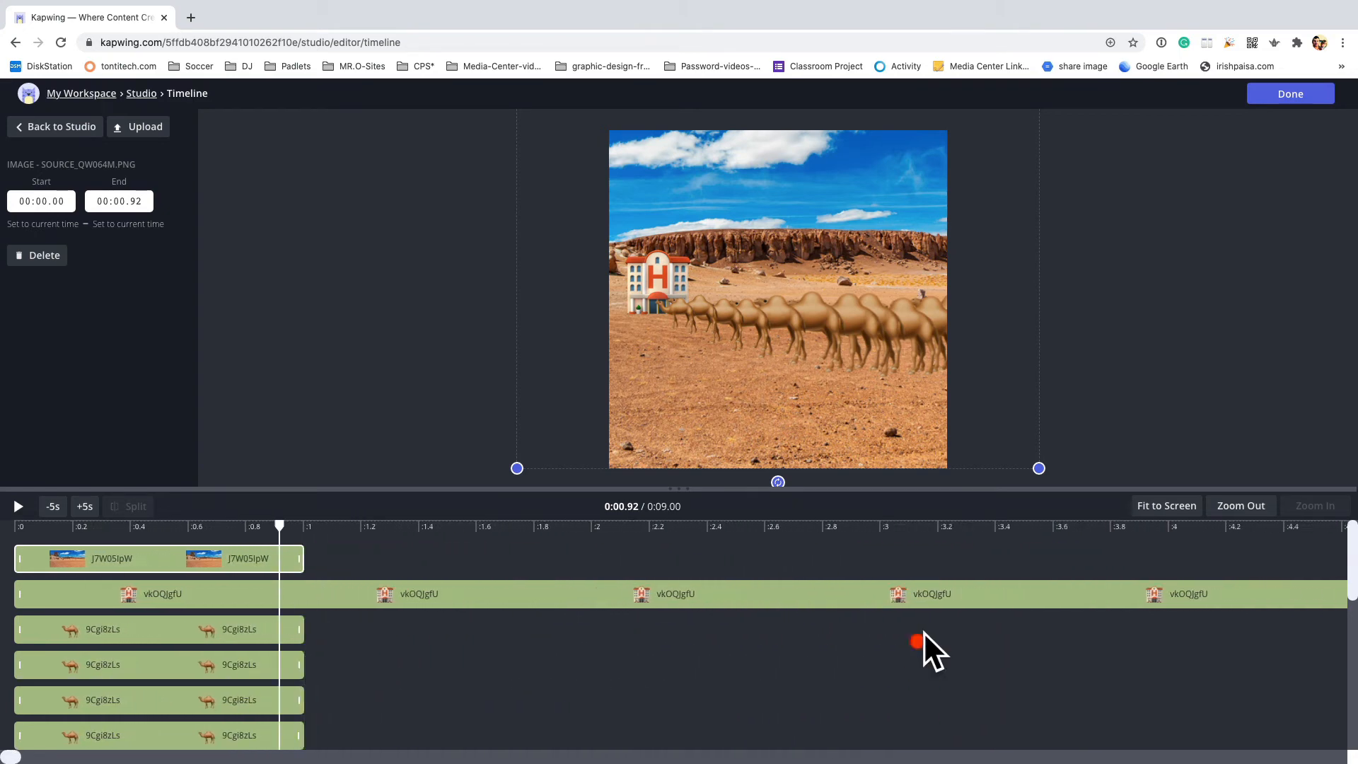
scroll(923, 633, "down", 6)
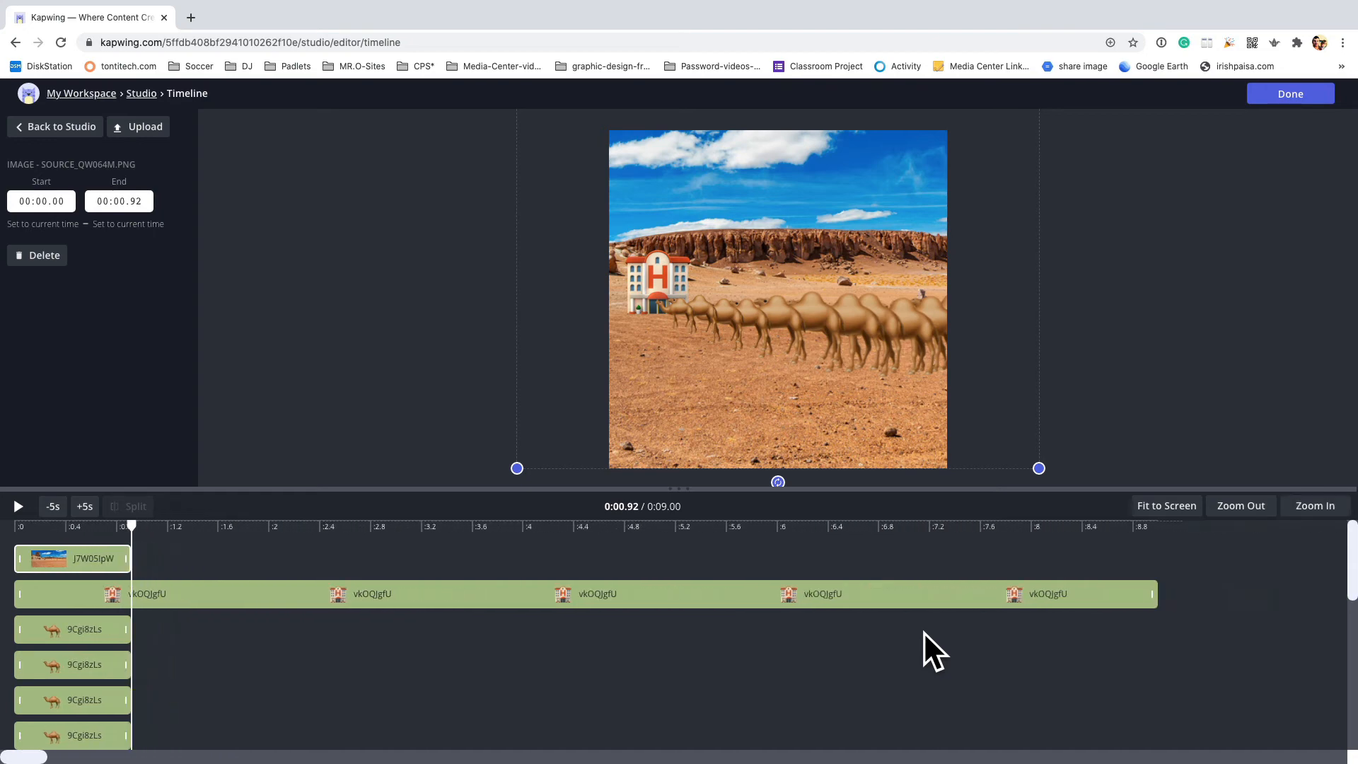
scroll(923, 631, "down", 4)
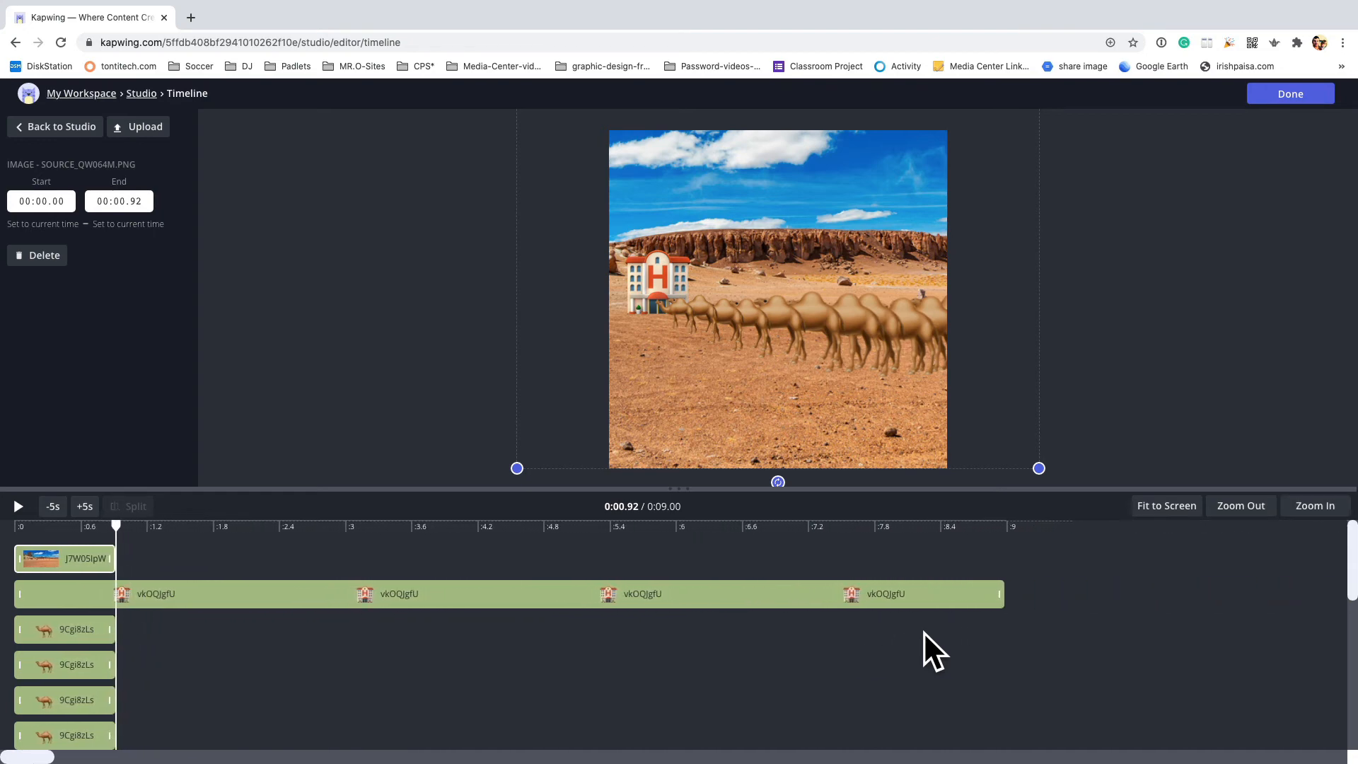
scroll(923, 631, "up", 2)
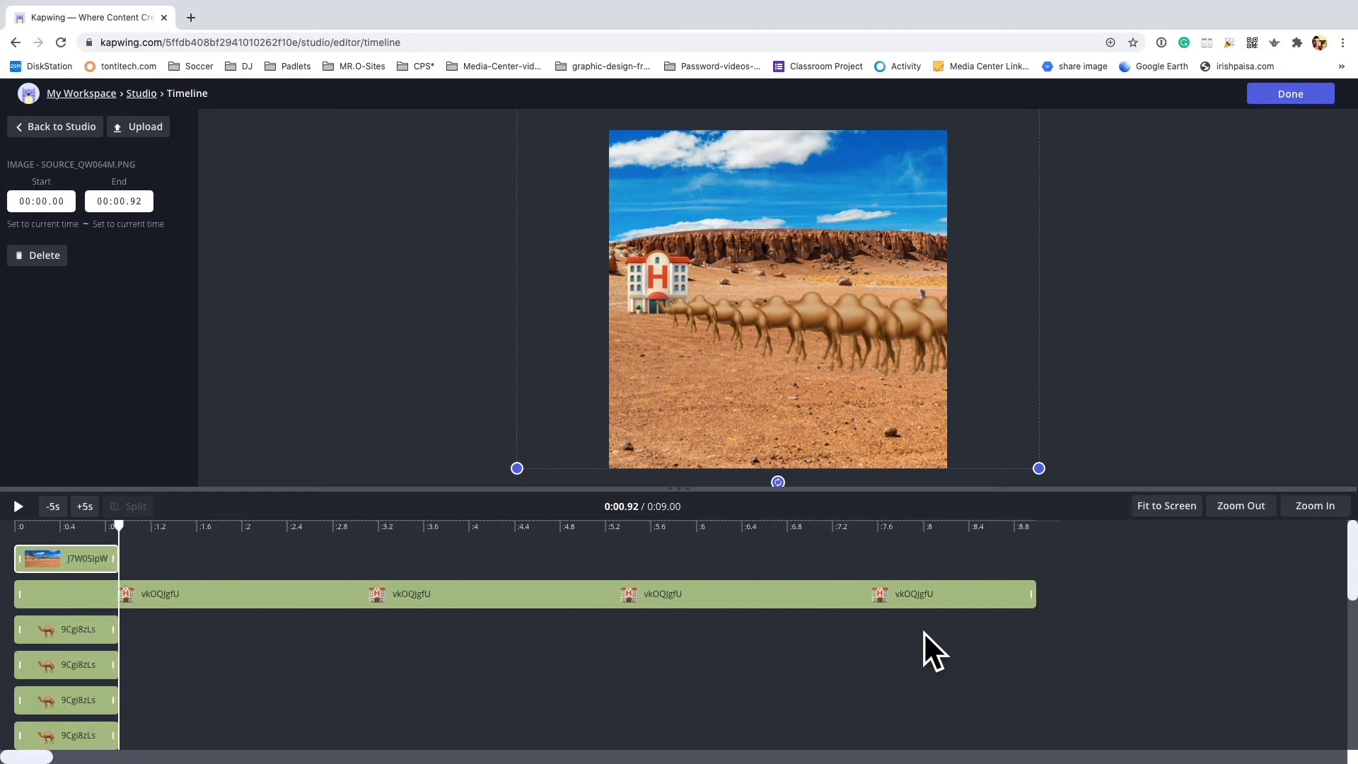
left_click_drag(115, 552, 1033, 604)
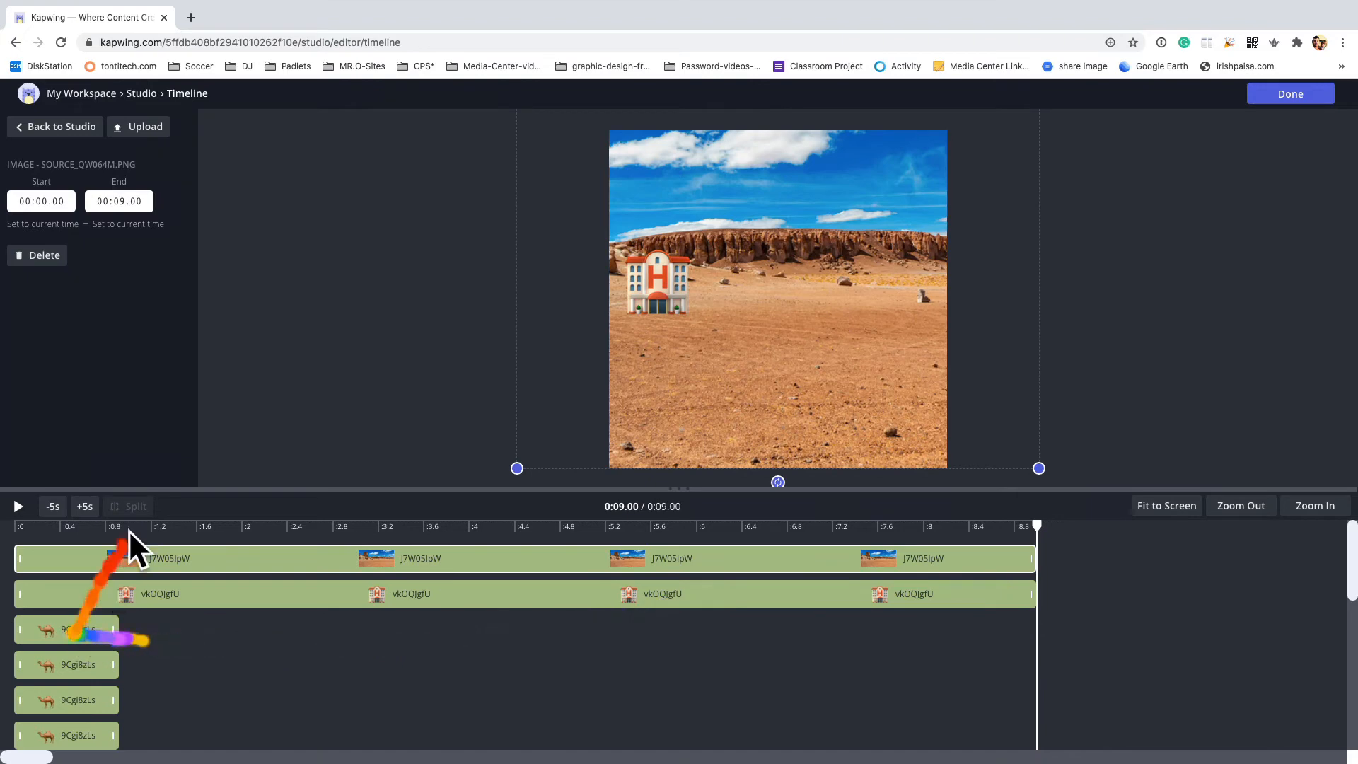
- Move the second and third camel layers so each starts where the previous one ends, with the third running from 00:01.84 to 00:02.76
left_click(105, 527)
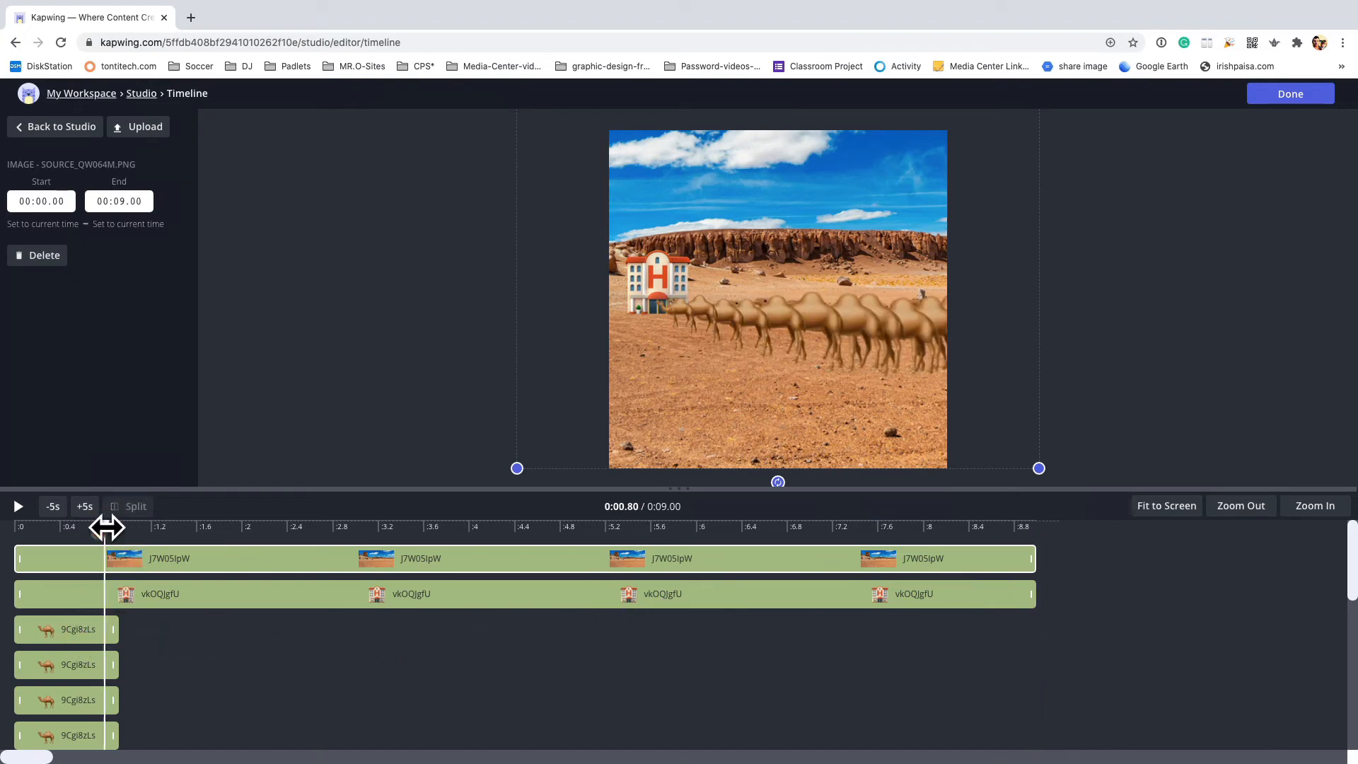
left_click(84, 640)
left_click_drag(74, 656, 171, 664)
left_click_drag(96, 707, 301, 709)
- Place the fourth to seventh camel layers end to end, starting at 00:02.76, 00:03.68, 00:04.59 and 00:05.51
scroll(196, 704, "down", 1)
scroll(196, 703, "down", 1)
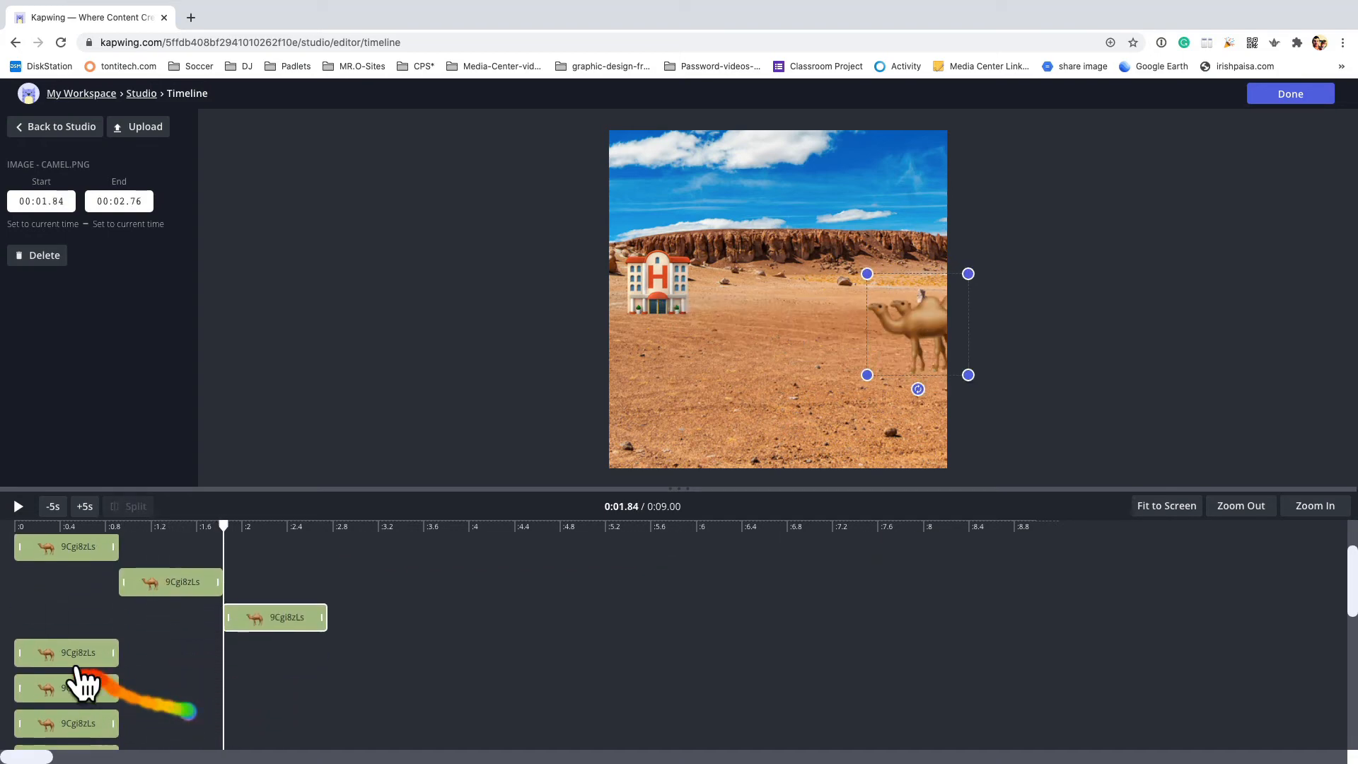
left_click_drag(78, 654, 391, 665)
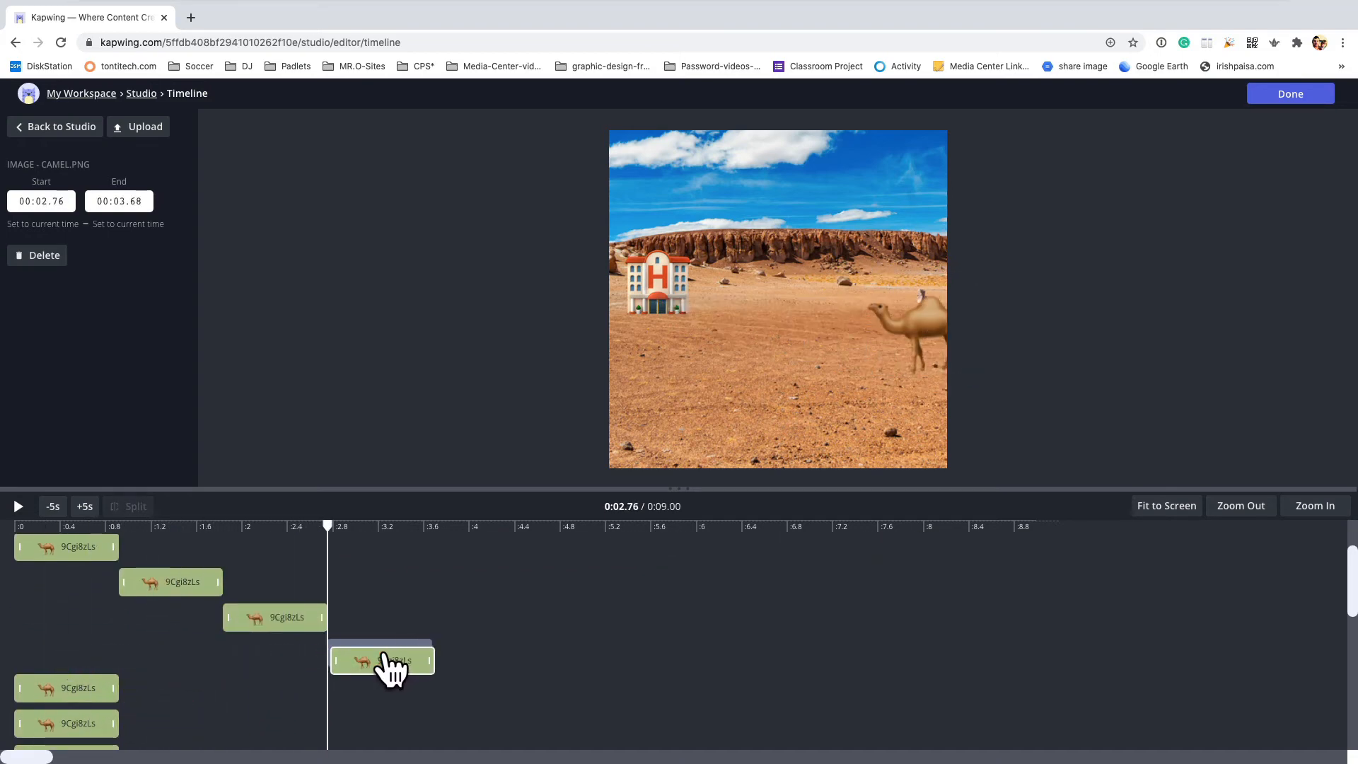
left_click_drag(56, 687, 485, 697)
scroll(394, 691, "down", 2)
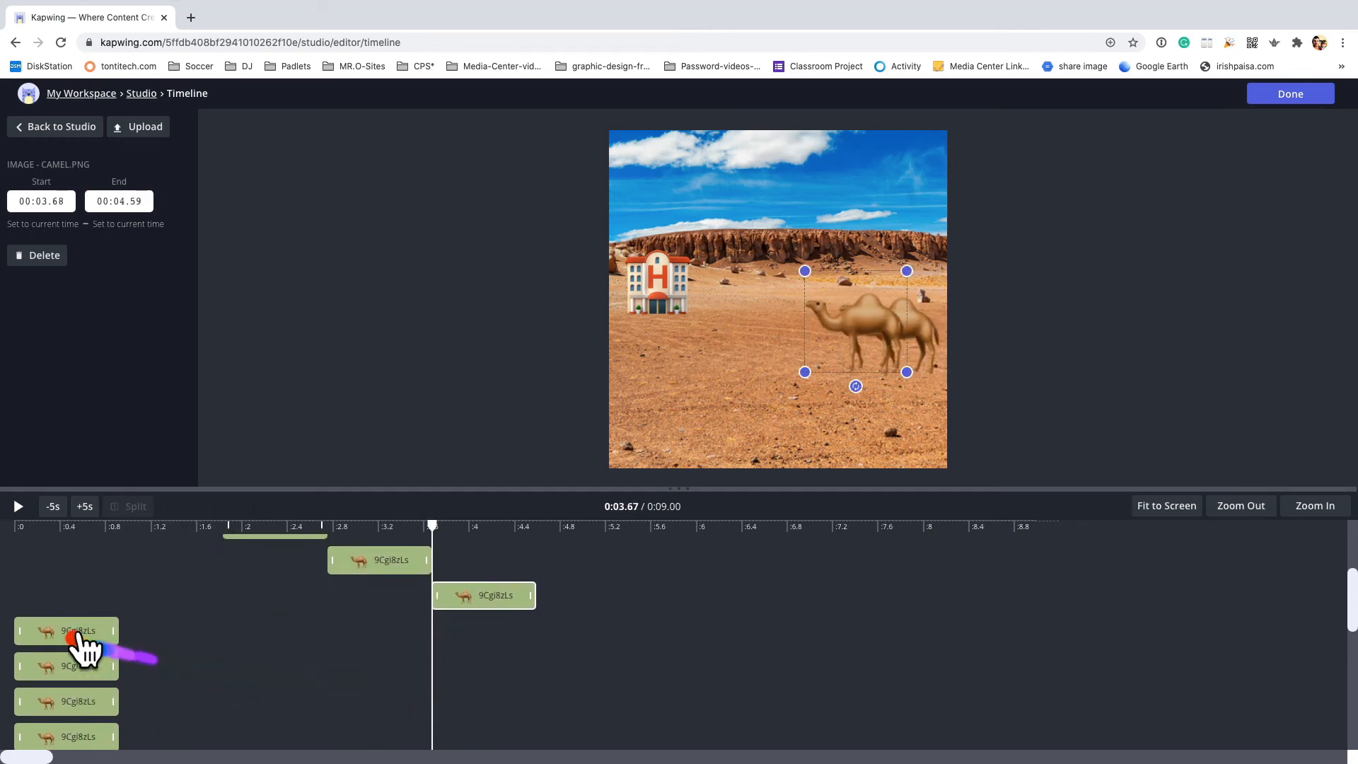
left_click_drag(80, 637, 594, 657)
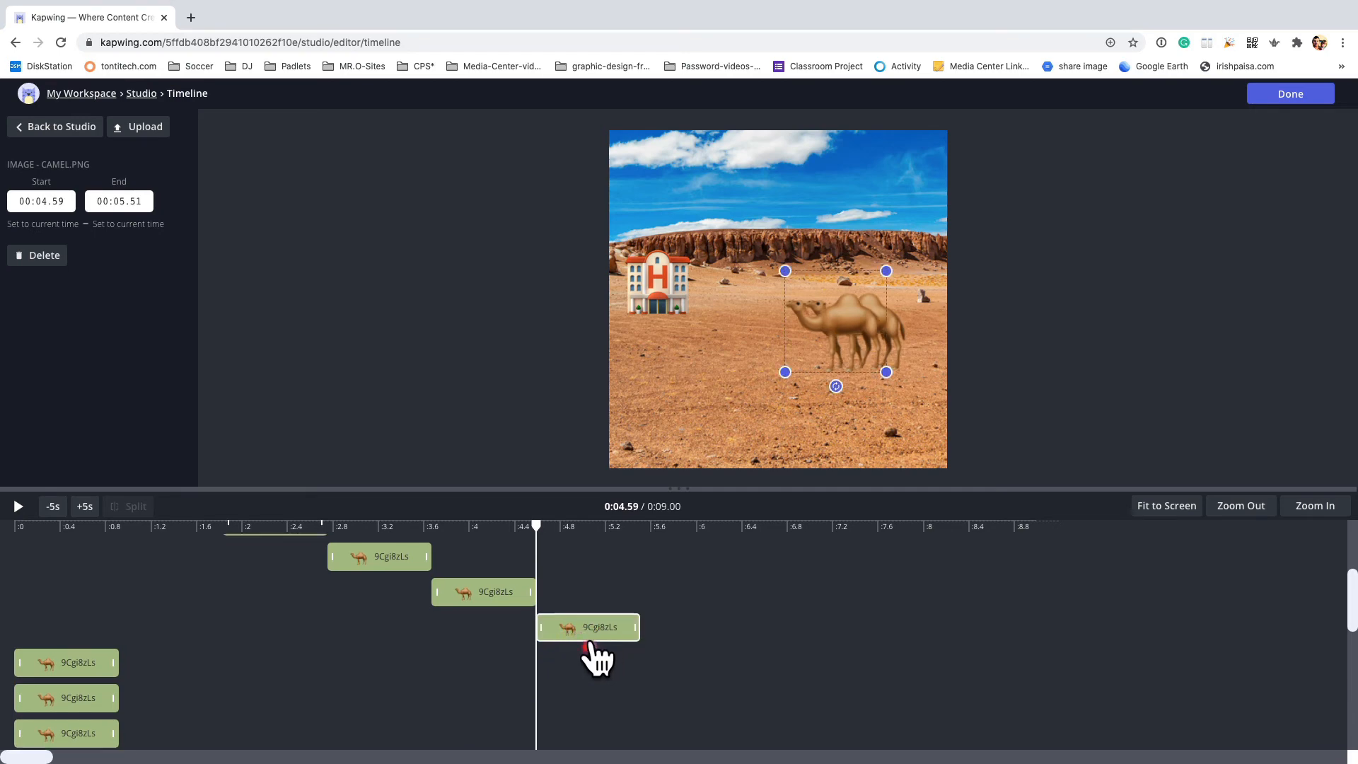
scroll(483, 653, "down", 2)
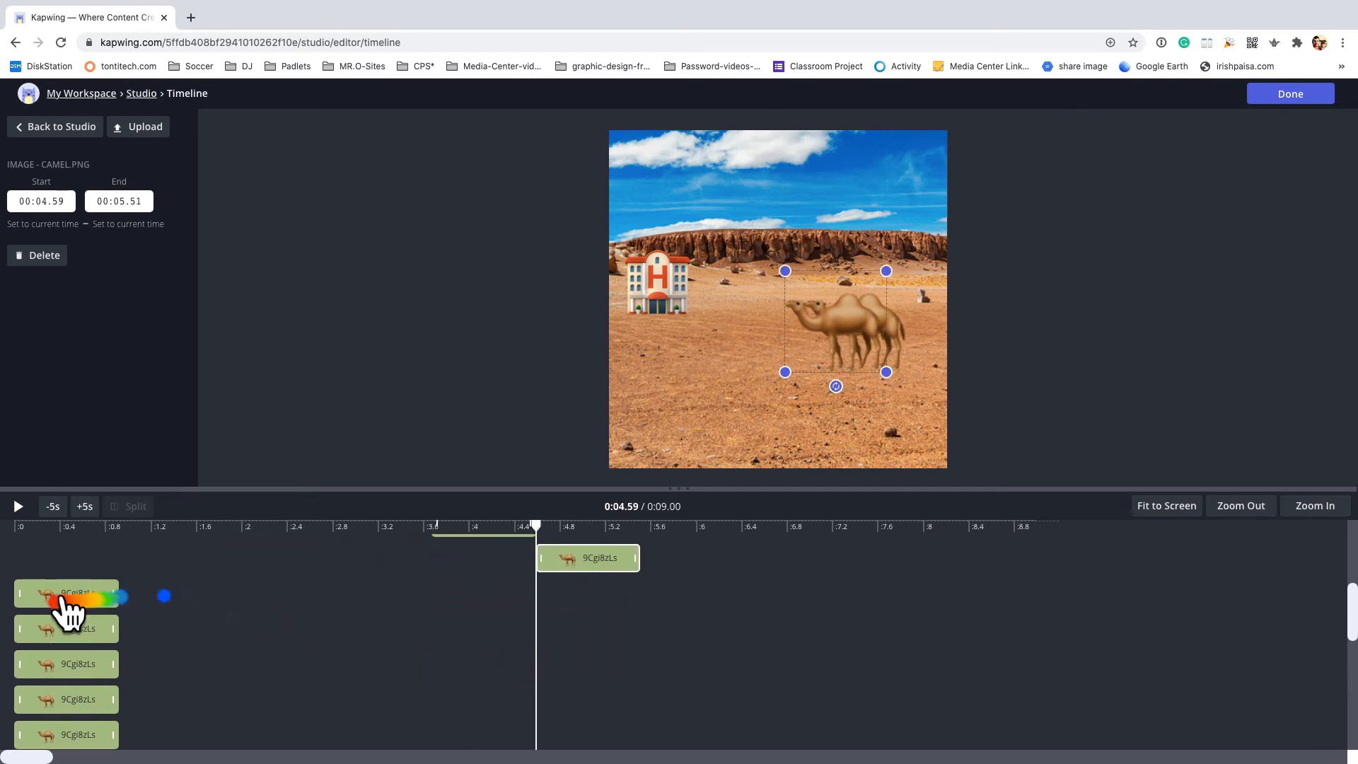
left_click_drag(54, 600, 690, 613)
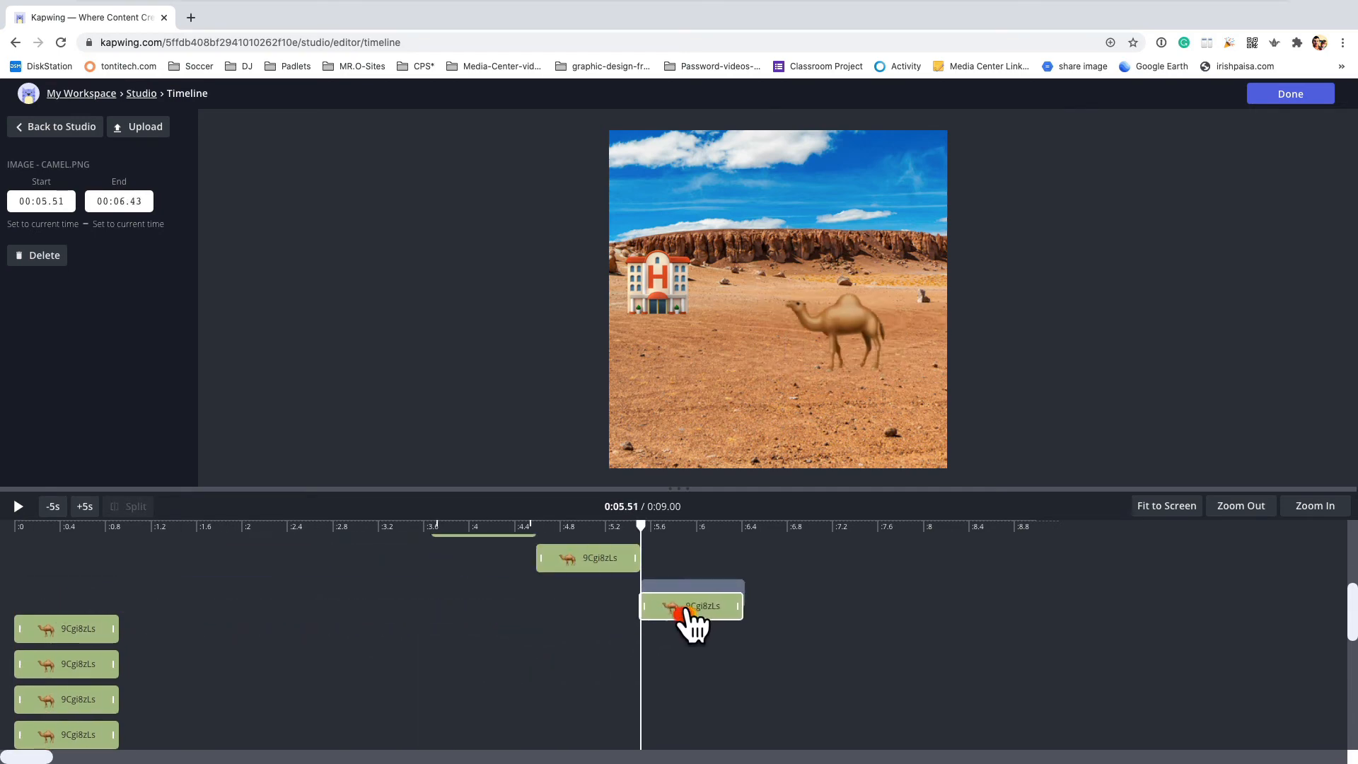
- Trim the first camel layer to end at 00:00.45, and move and shorten the next three consecutively to end at 00:00.74, 00:01.01 and 00:01.26
scroll(572, 600, "up", 7)
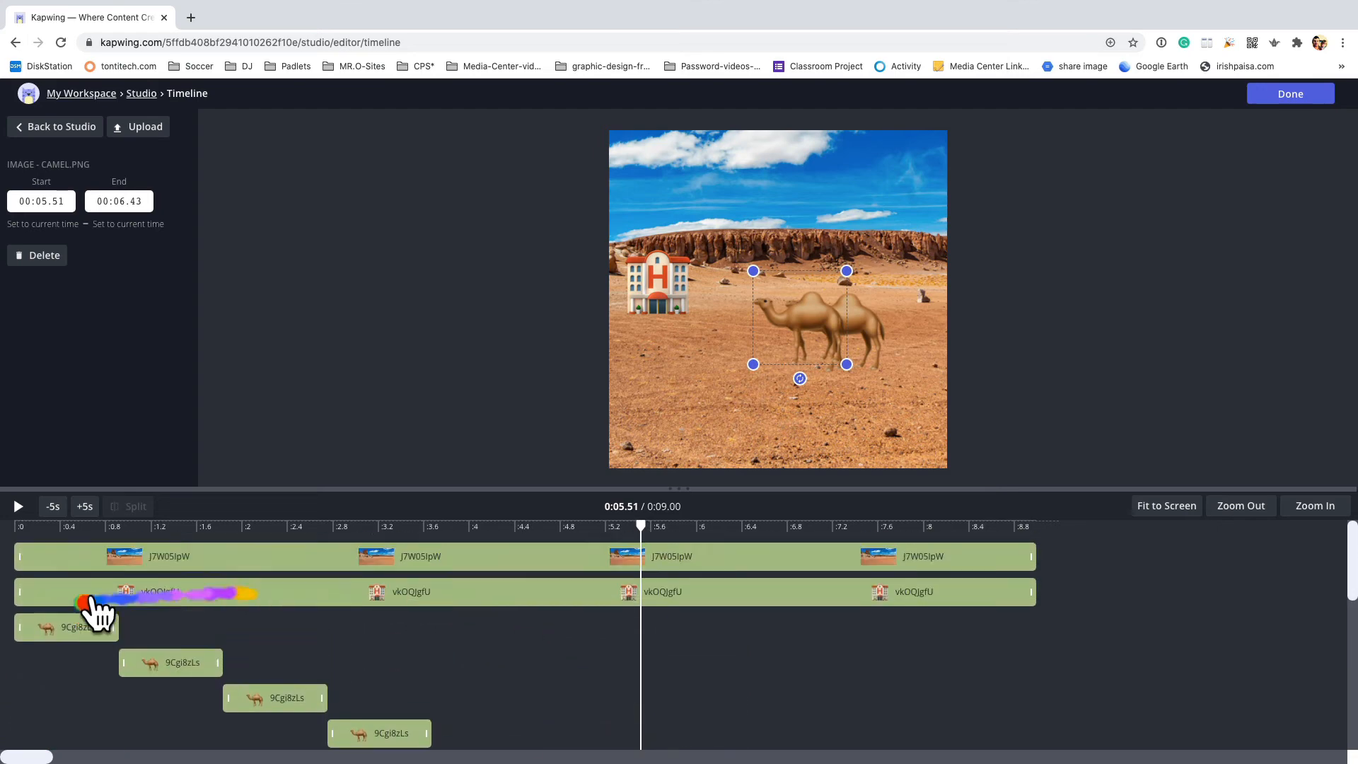
left_click_drag(114, 628, 83, 633)
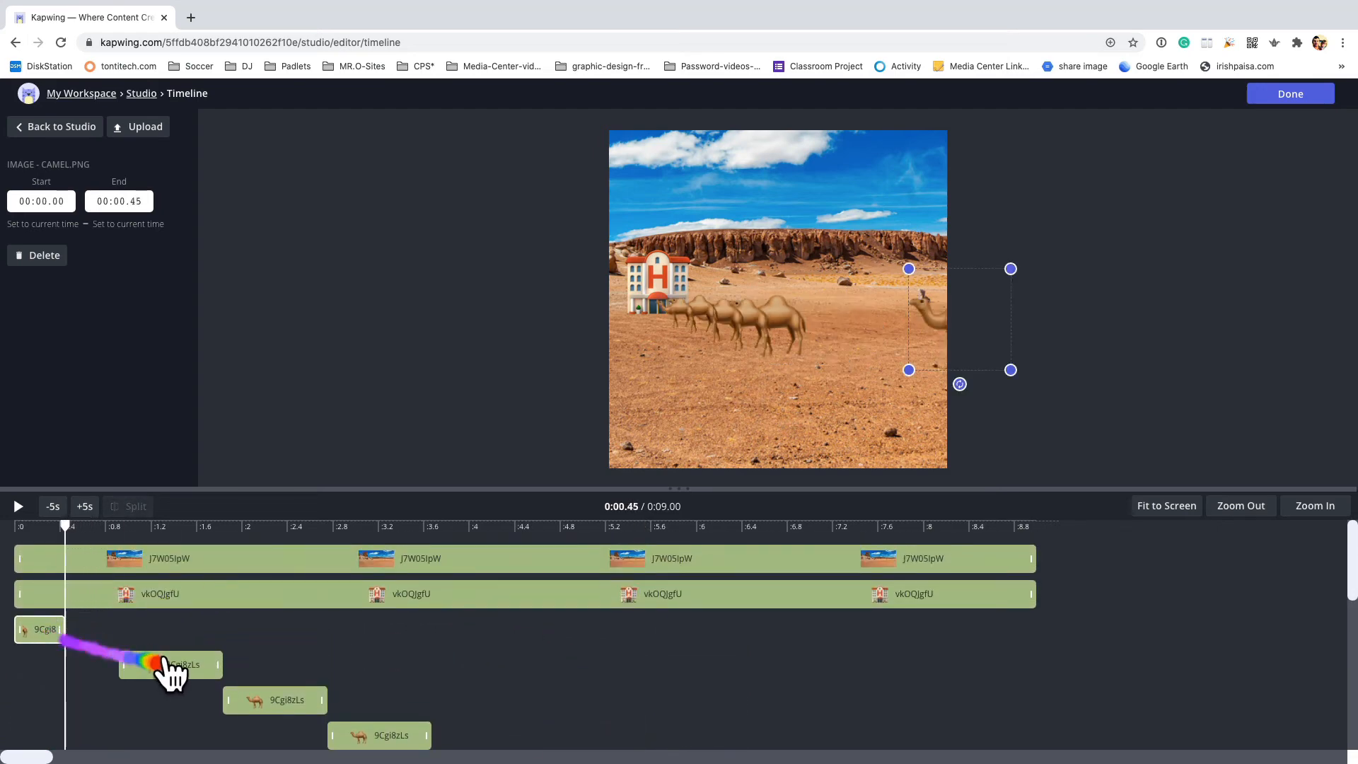
left_click_drag(166, 664, 96, 659)
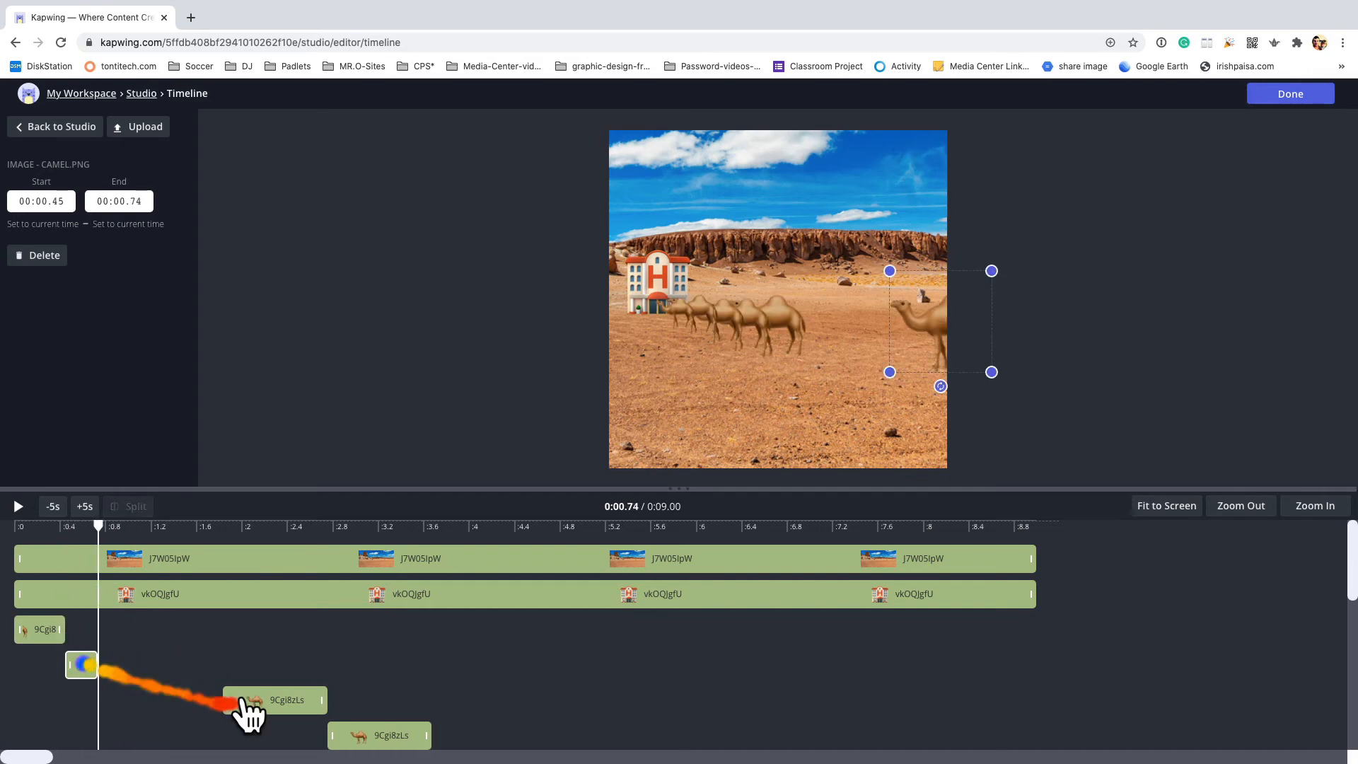
left_click_drag(244, 713, 126, 699)
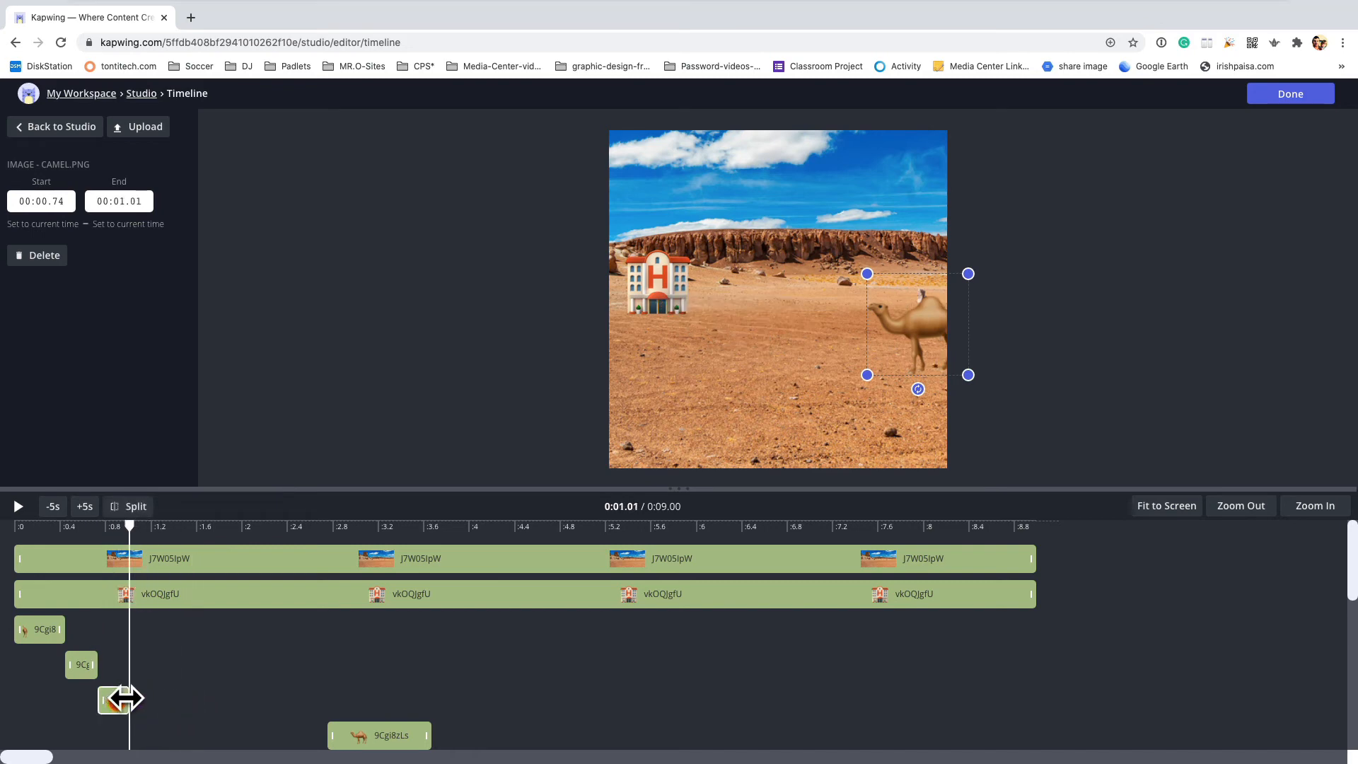
left_click_drag(349, 739, 152, 726)
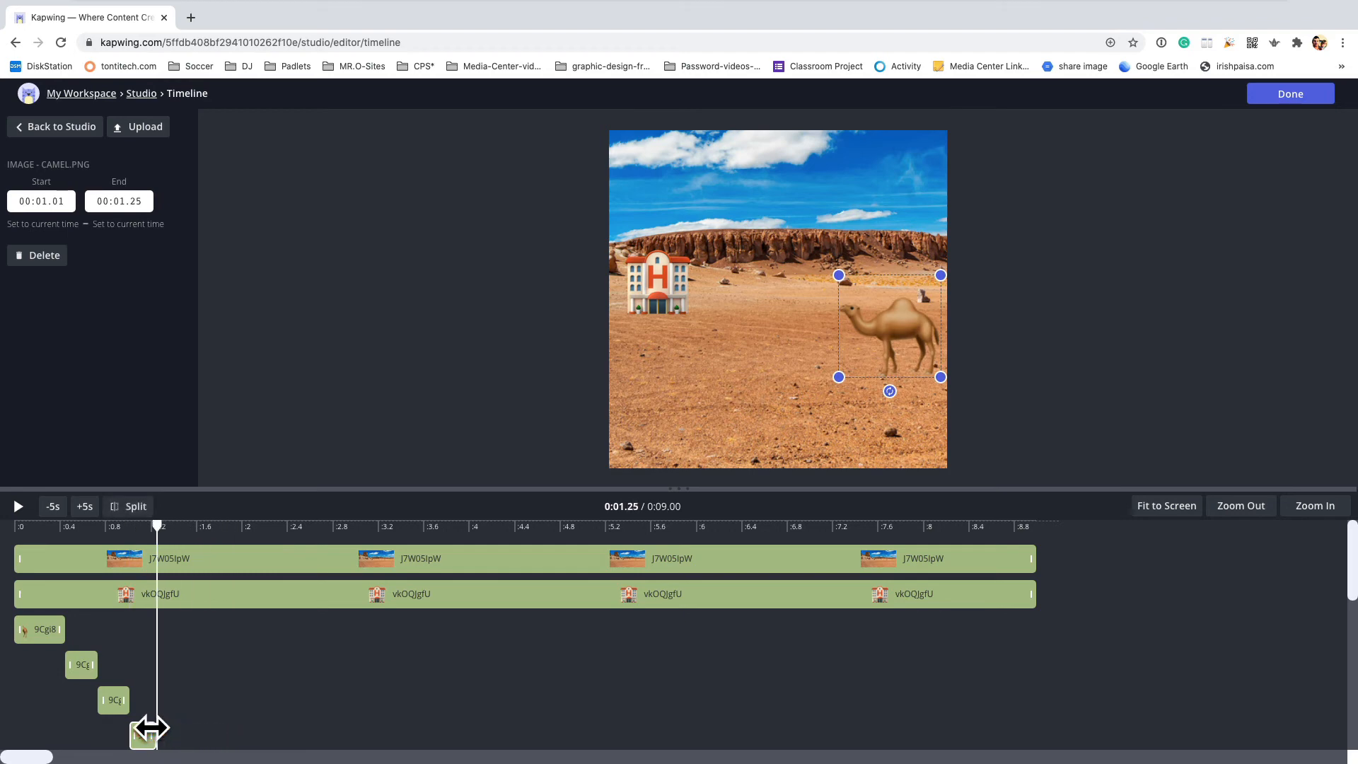
- Move and shorten the fifth, sixth and seventh camel layers consecutively from 00:01.26, ending at 00:01.49, 00:01.75 and 00:02.00
scroll(264, 714, "down", 3)
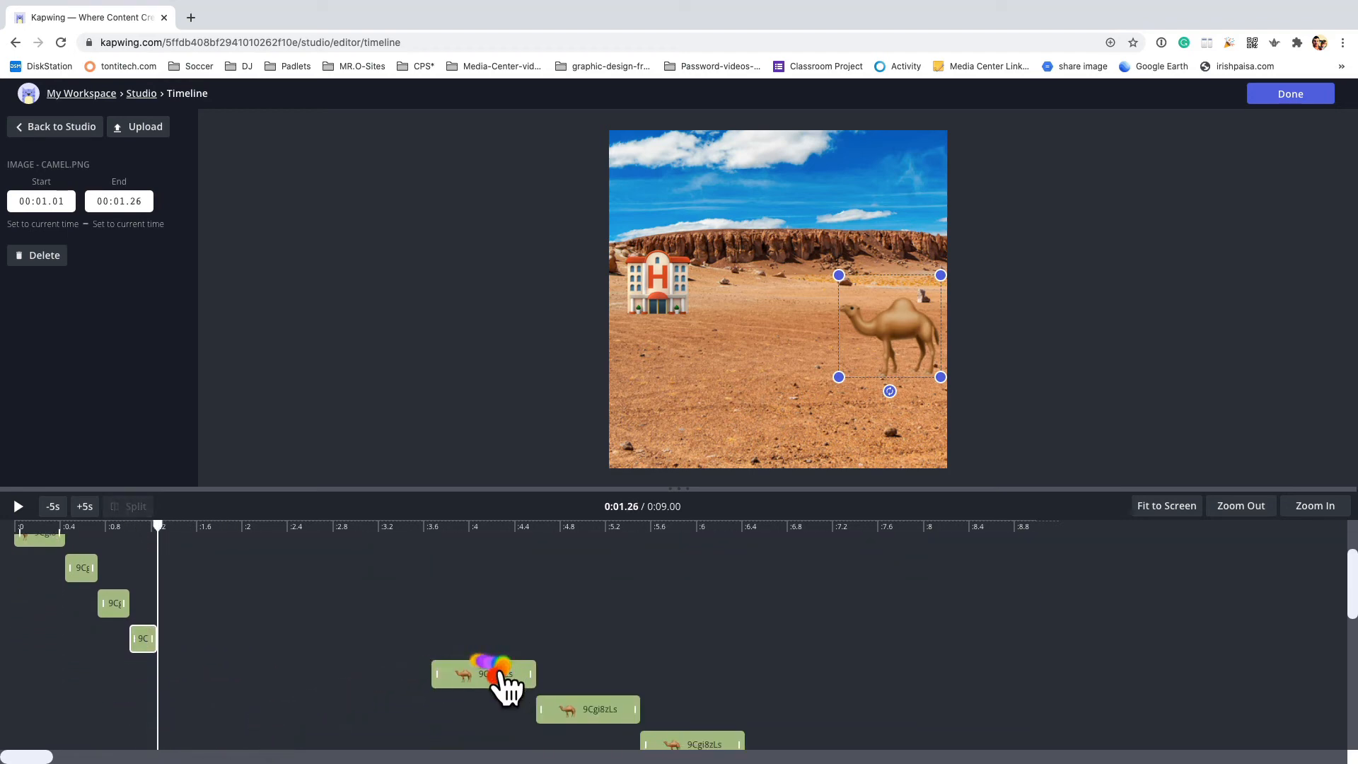
left_click_drag(507, 684, 191, 668)
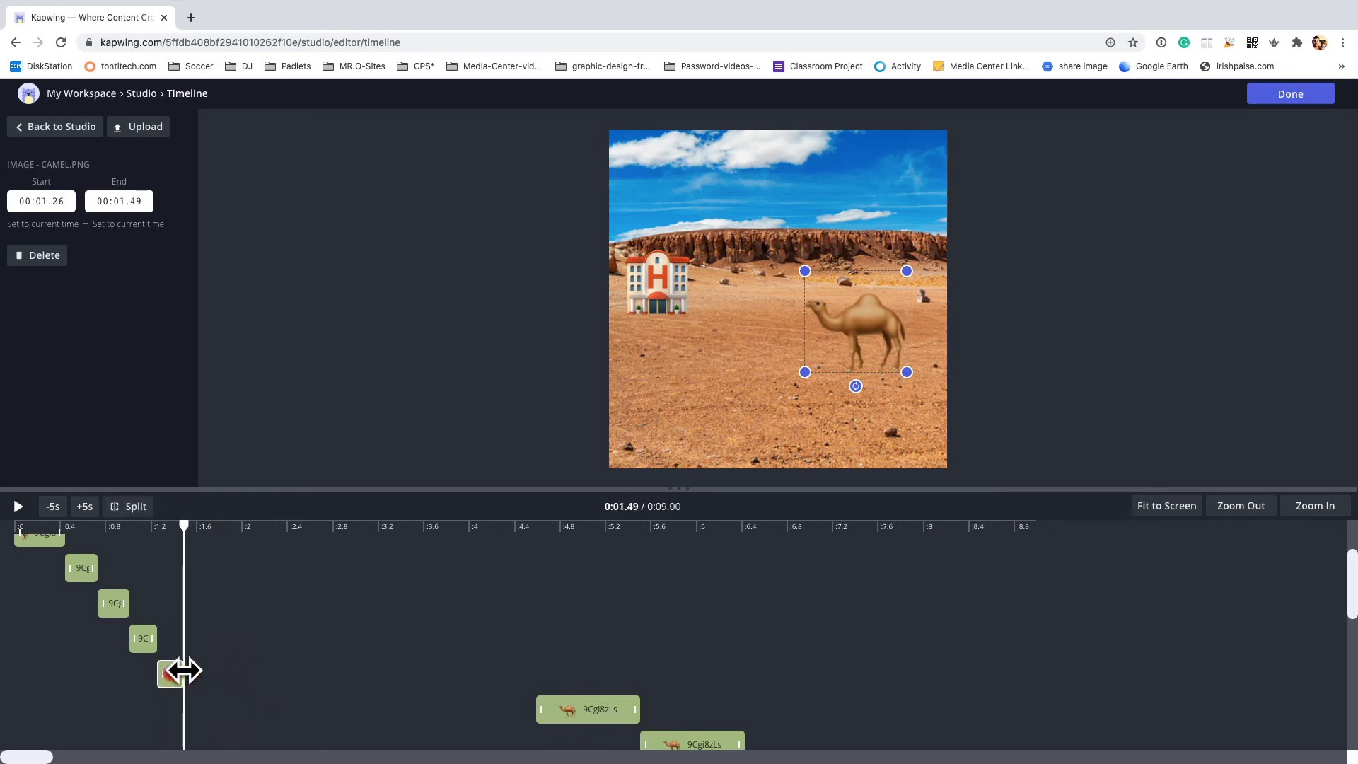
left_click_drag(552, 707, 208, 706)
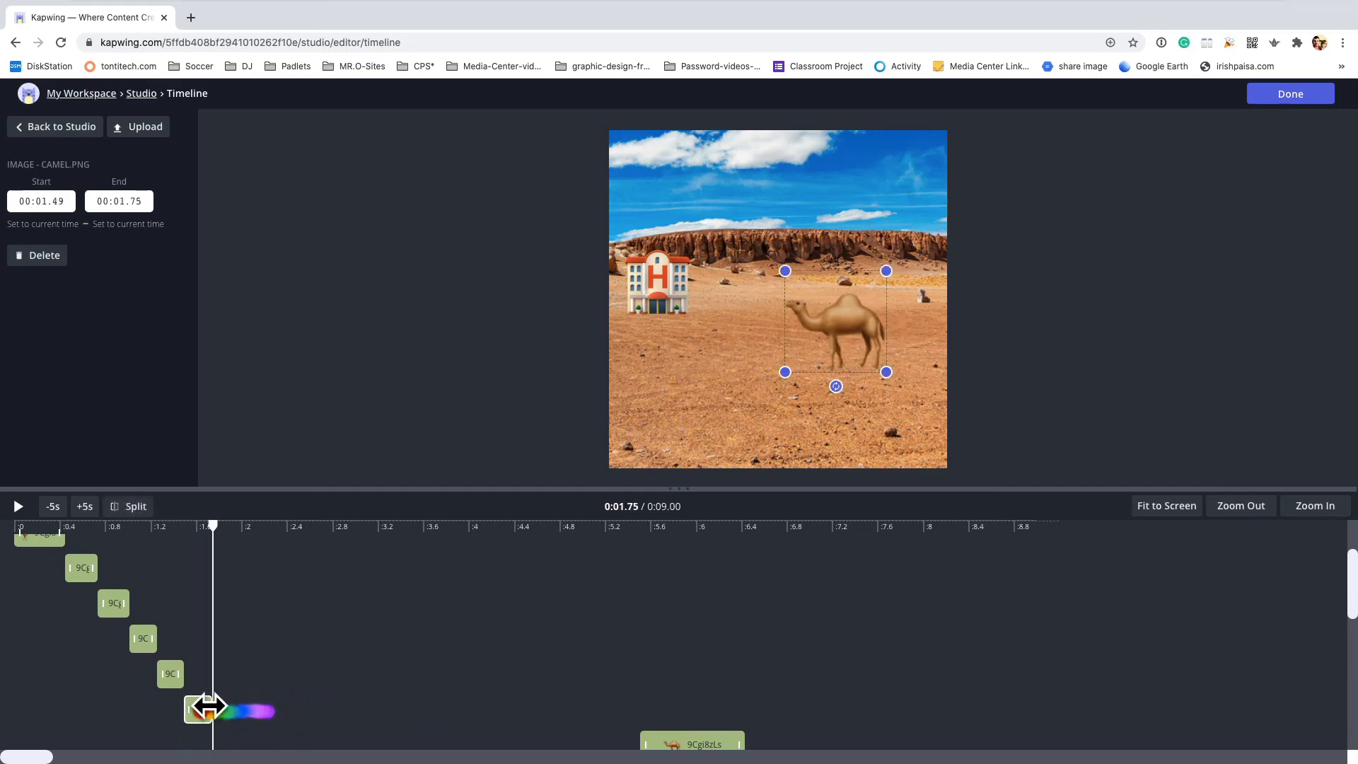
scroll(635, 725, "down", 2)
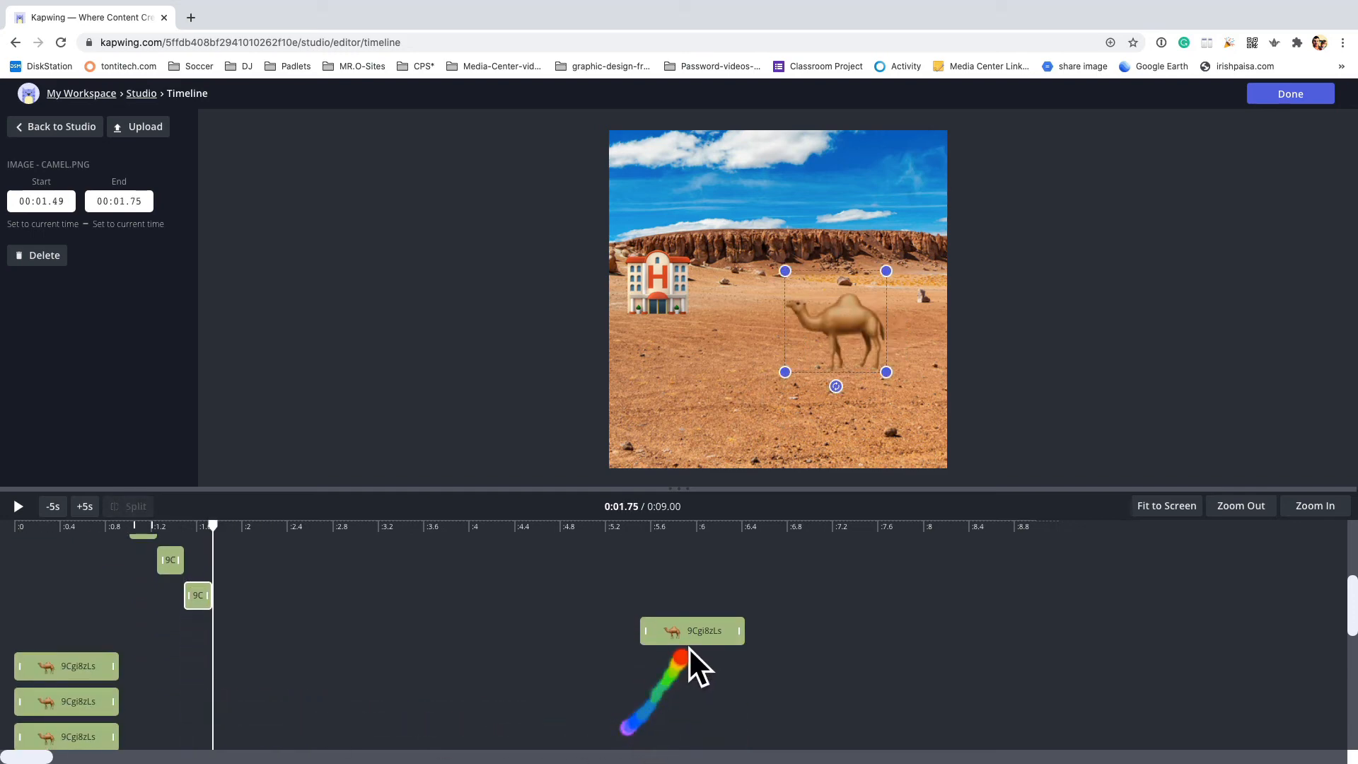
left_click_drag(692, 635, 283, 634)
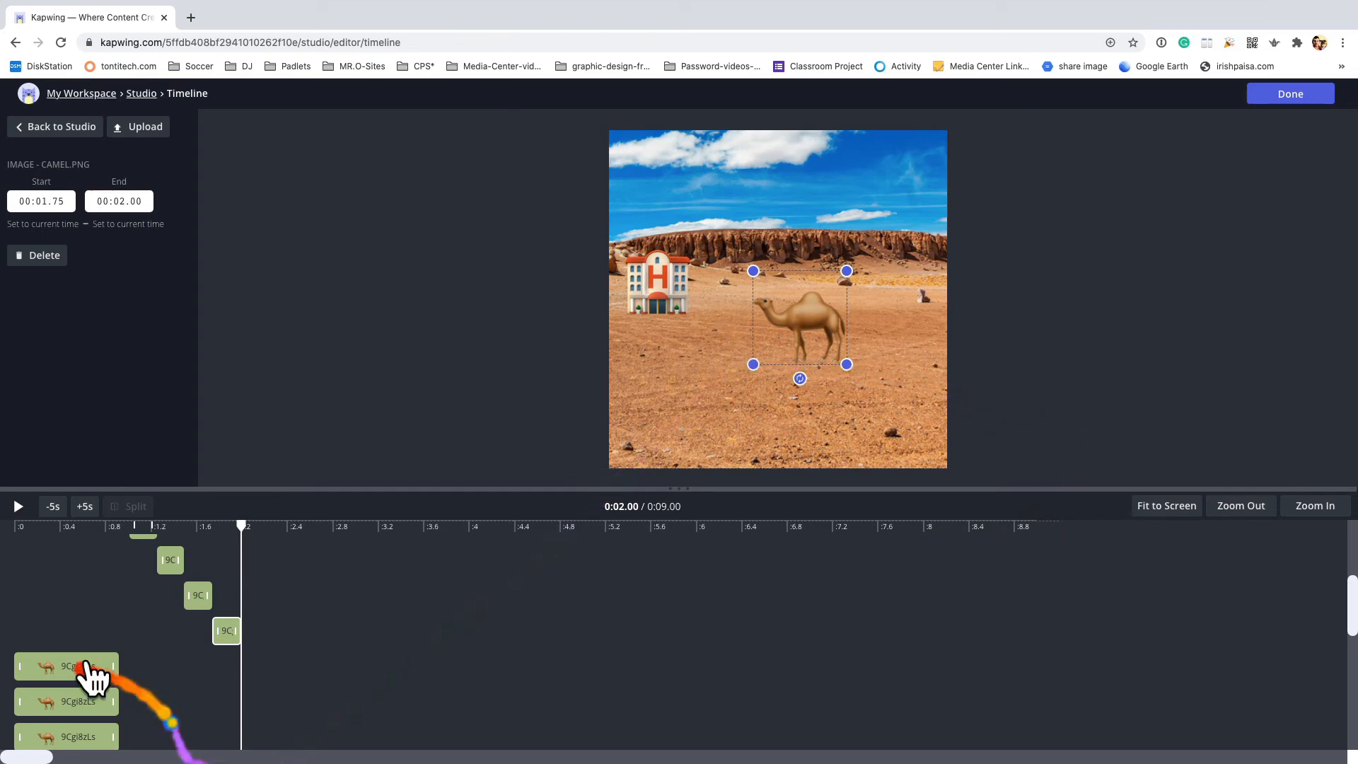
- Move the eighth to twelfth camel layers so they start consecutively at 00:02.00, 00:02.92, 00:03.84, 00:04.75 and 00:05.02
left_click_drag(86, 671, 304, 682)
left_click_drag(110, 702, 422, 707)
scroll(422, 707, "down", 2)
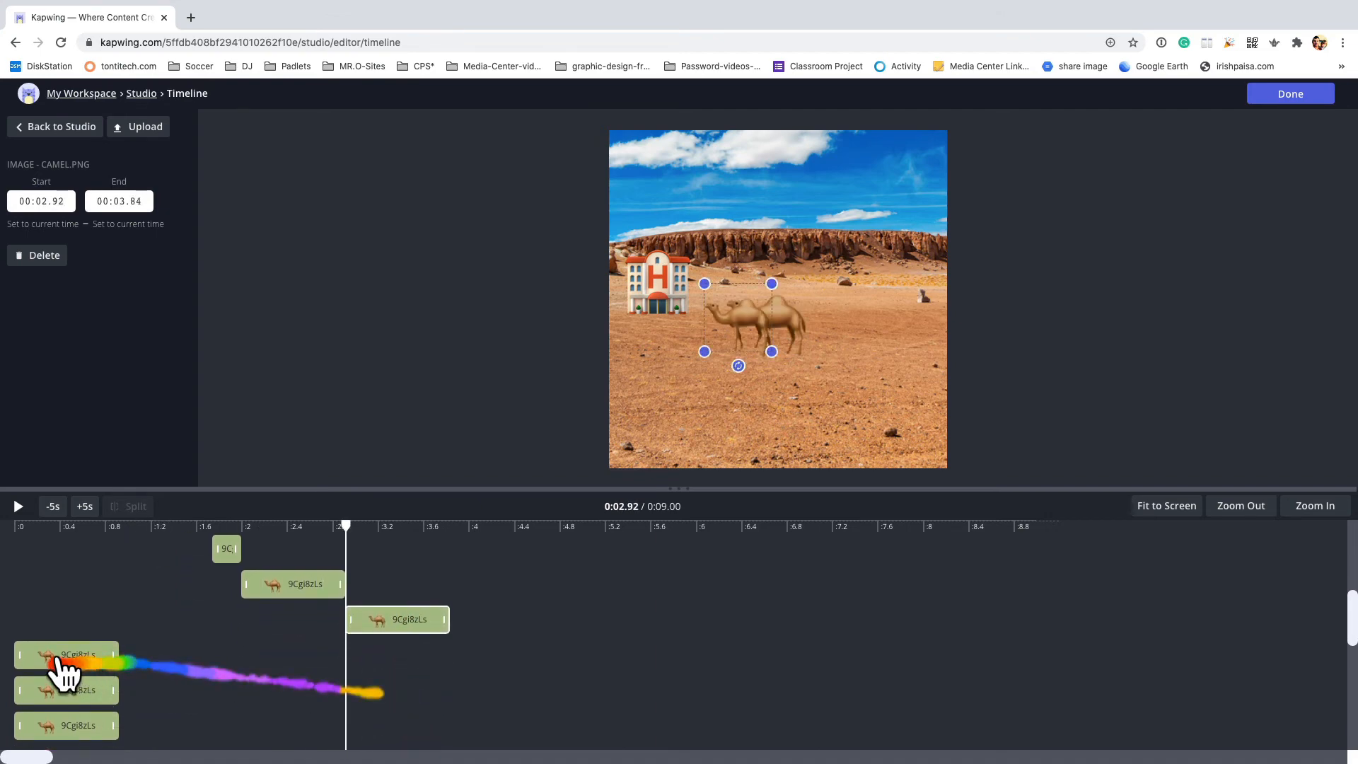
left_click_drag(61, 672, 491, 672)
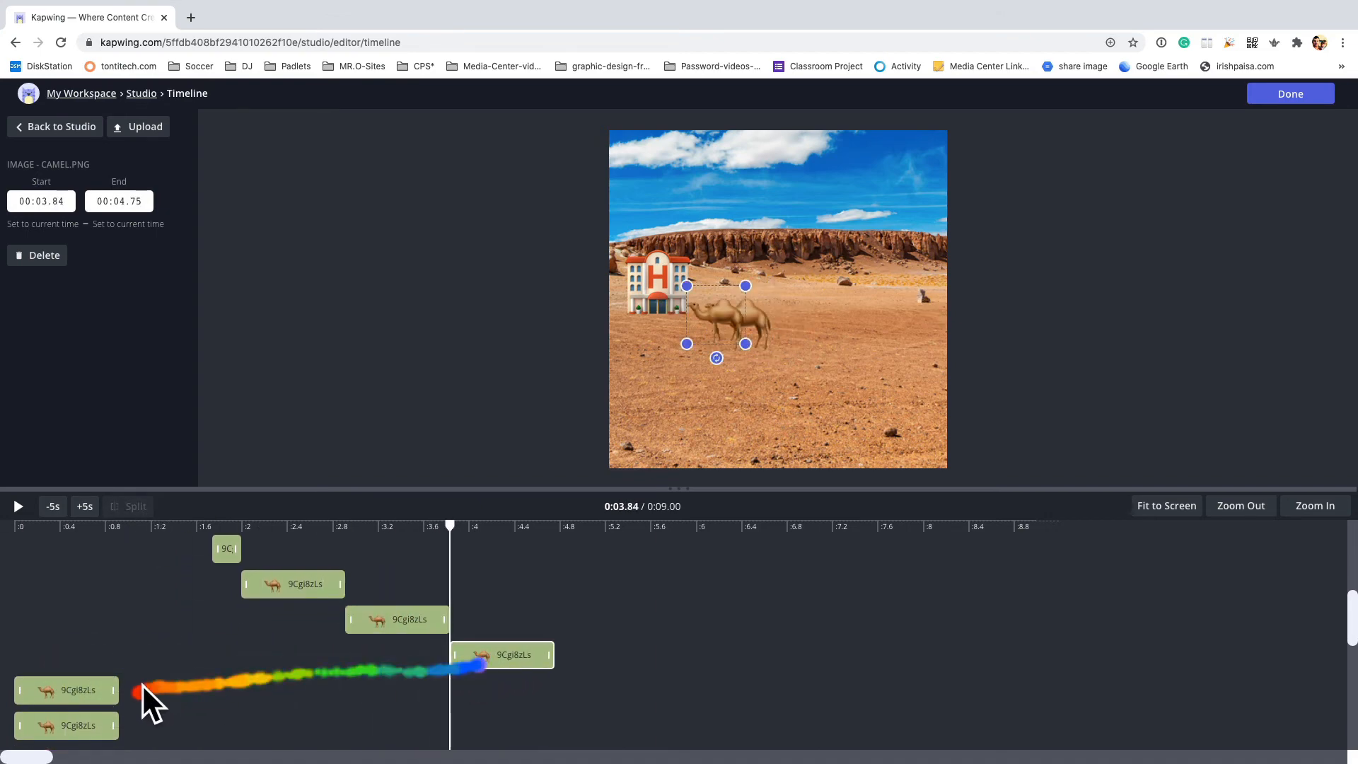
left_click_drag(117, 702, 622, 709)
scroll(398, 690, "down", 1)
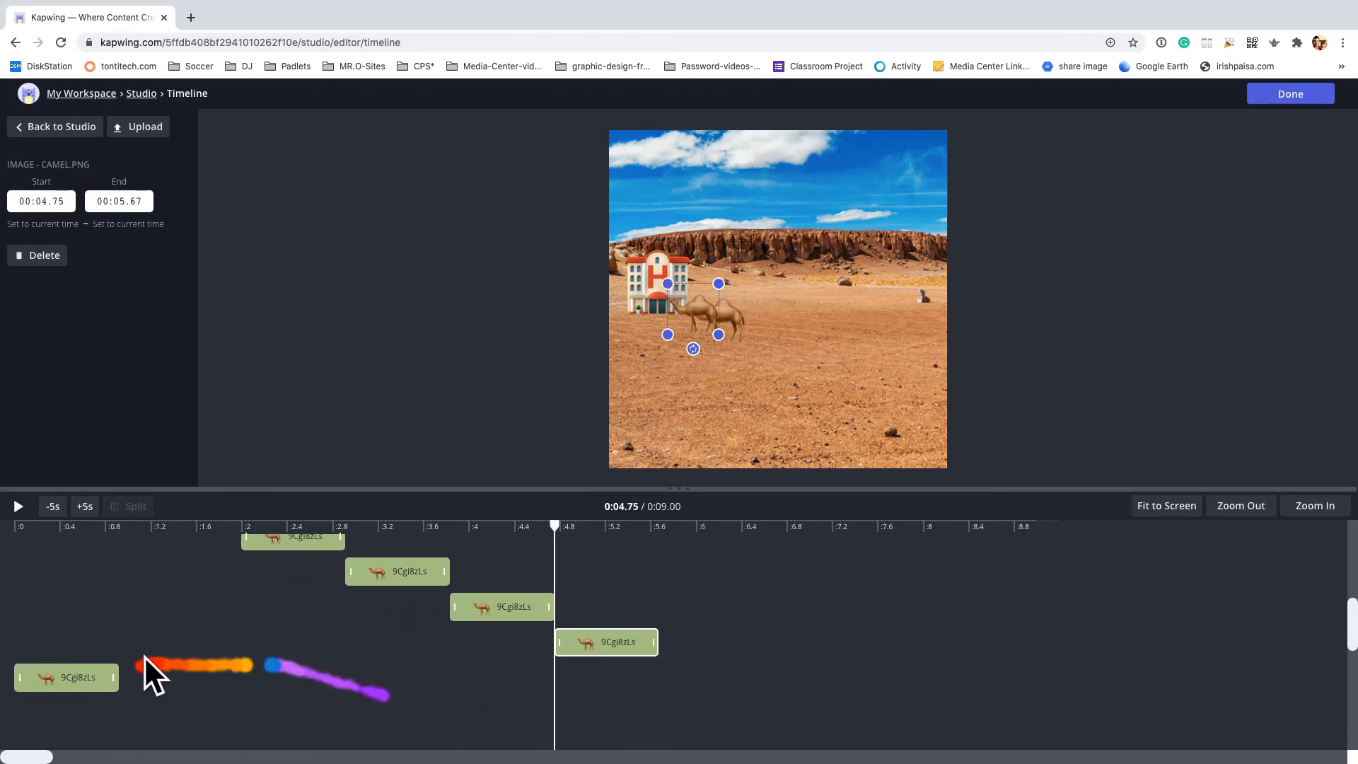
left_click_drag(76, 689, 640, 693)
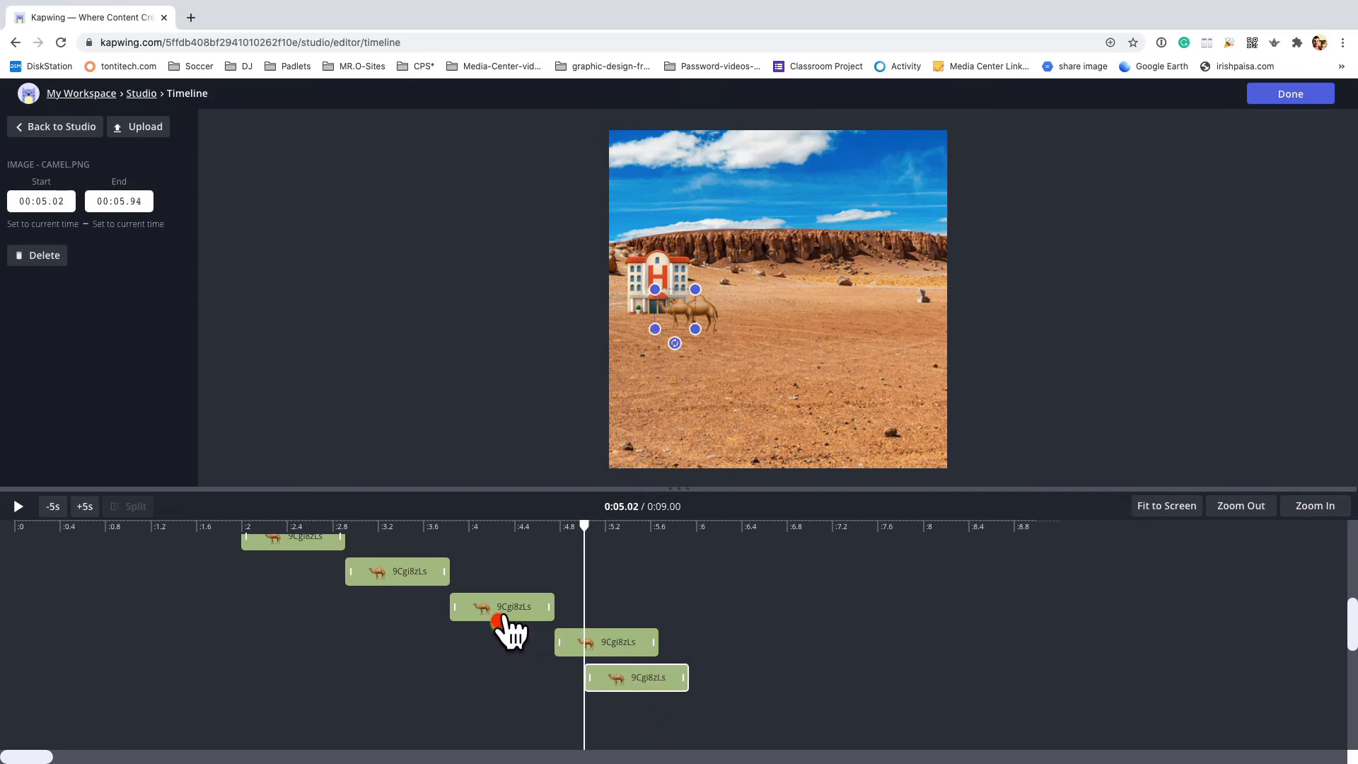
- Shorten the ninth camel layer to end at 00:03.33, and move and shorten the tenth and eleventh consecutively to end at 00:03.62 and 00:04.30
left_click(396, 569)
left_click_drag(439, 568, 394, 566)
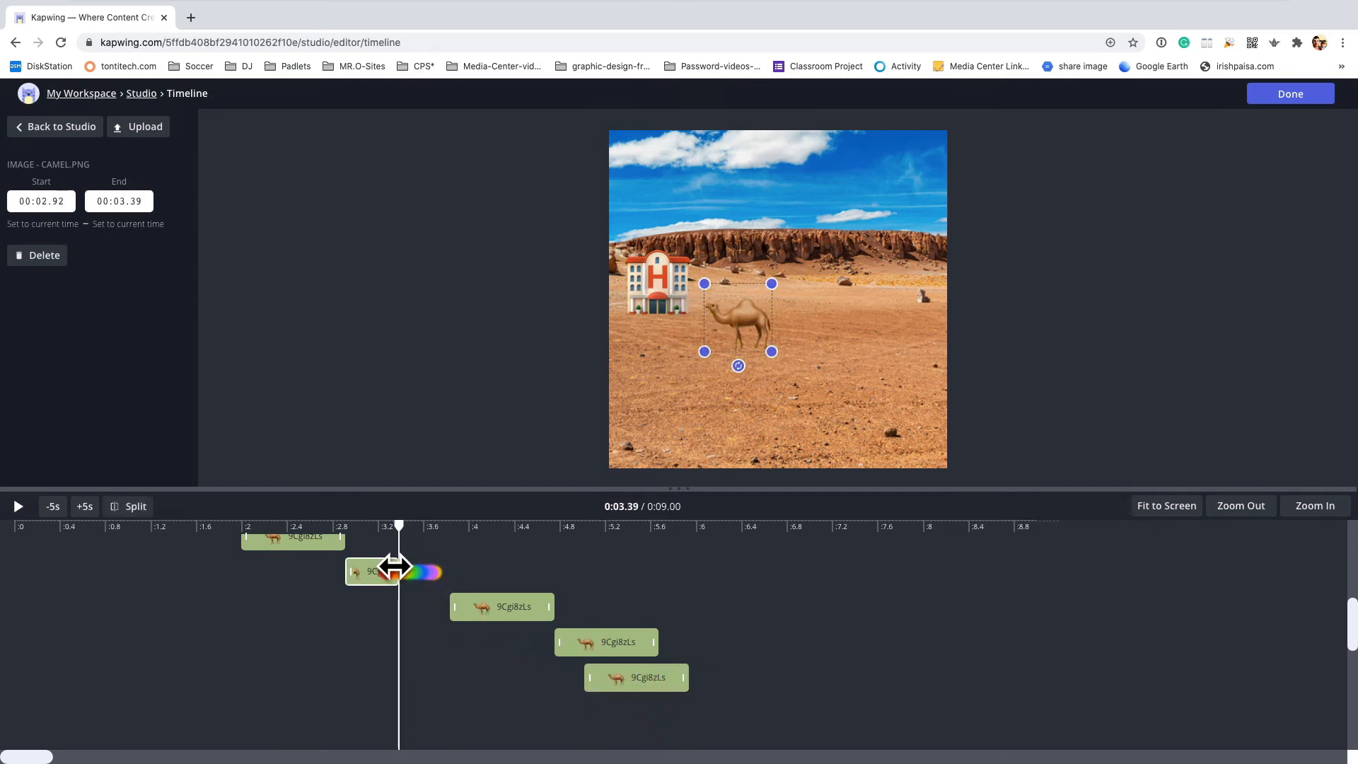
left_click_drag(503, 607, 429, 605)
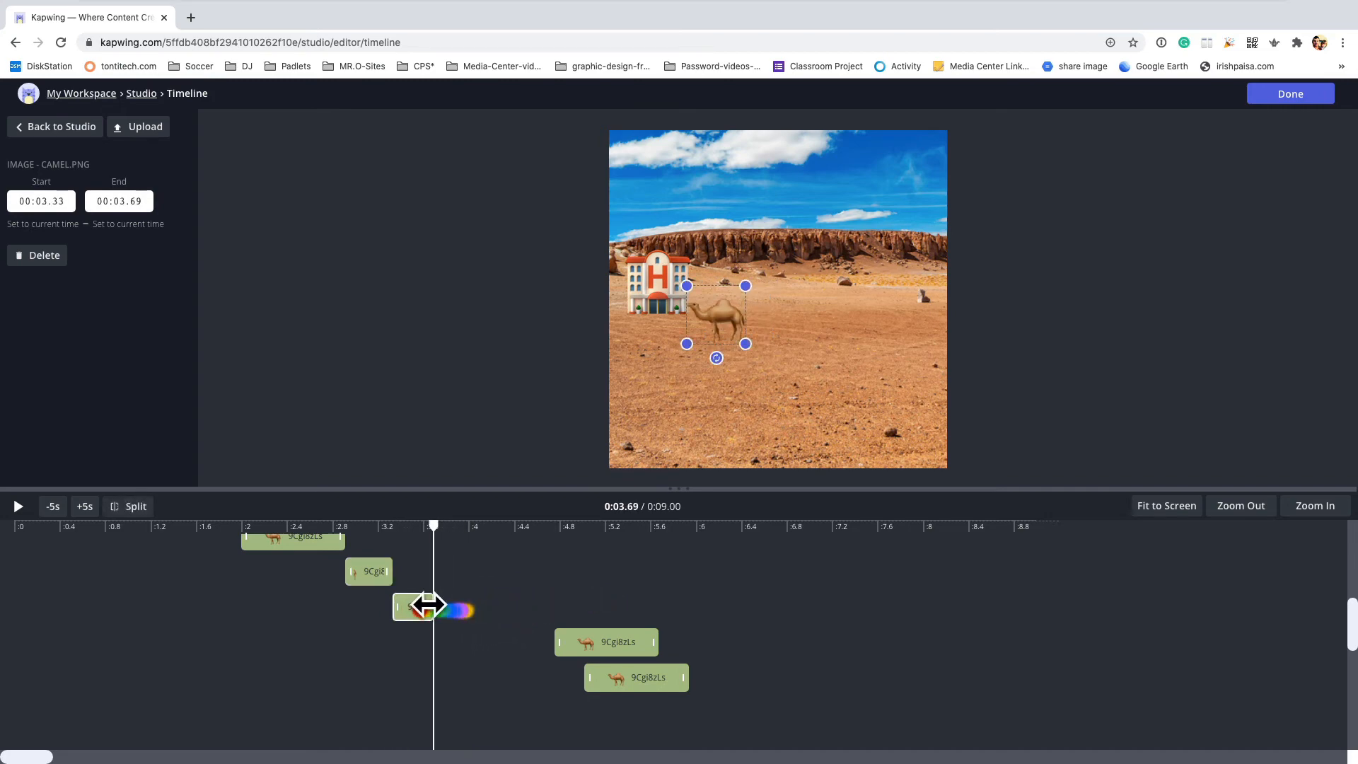
left_click_drag(594, 641, 495, 642)
- Retime the eleventh camel layer to run from 00:03.96 to 00:05.02, and extend the tenth to end at 00:03.96
left_click(643, 681)
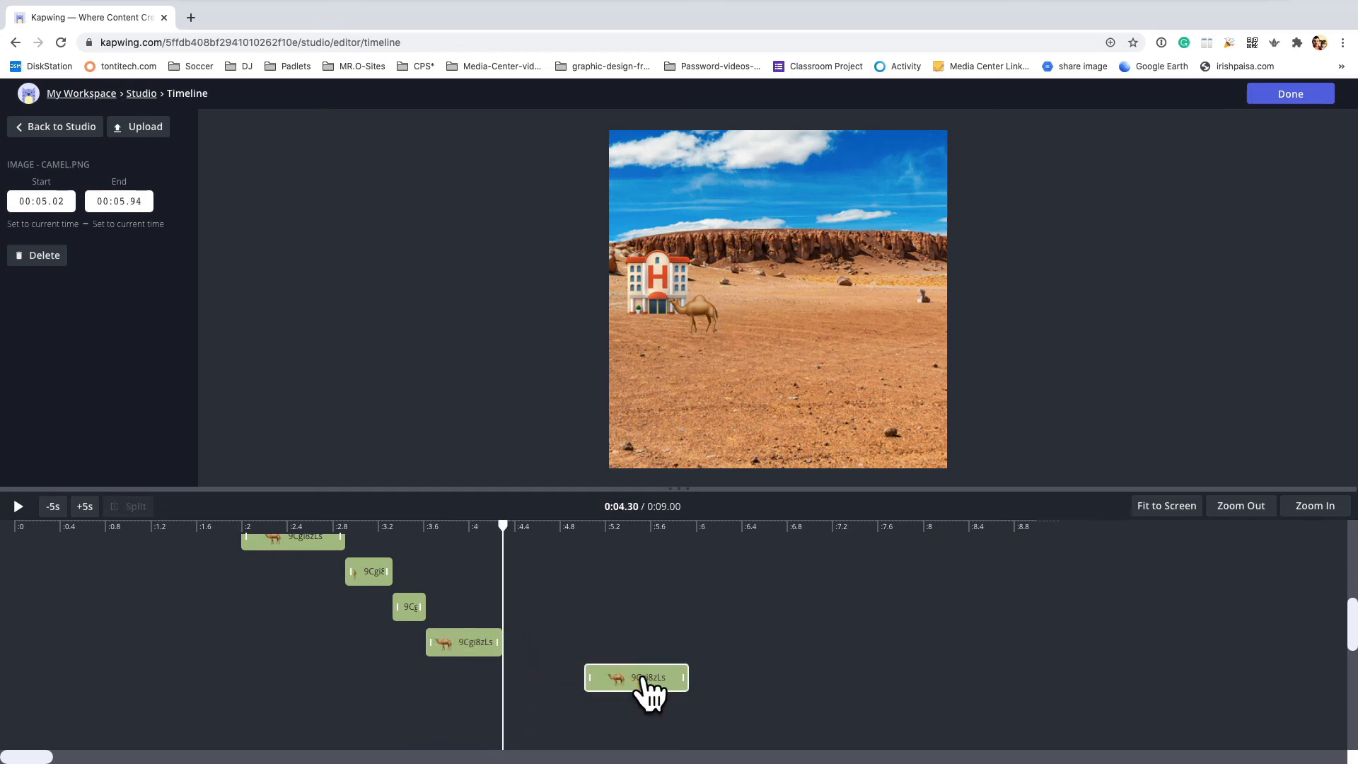
left_click(471, 647)
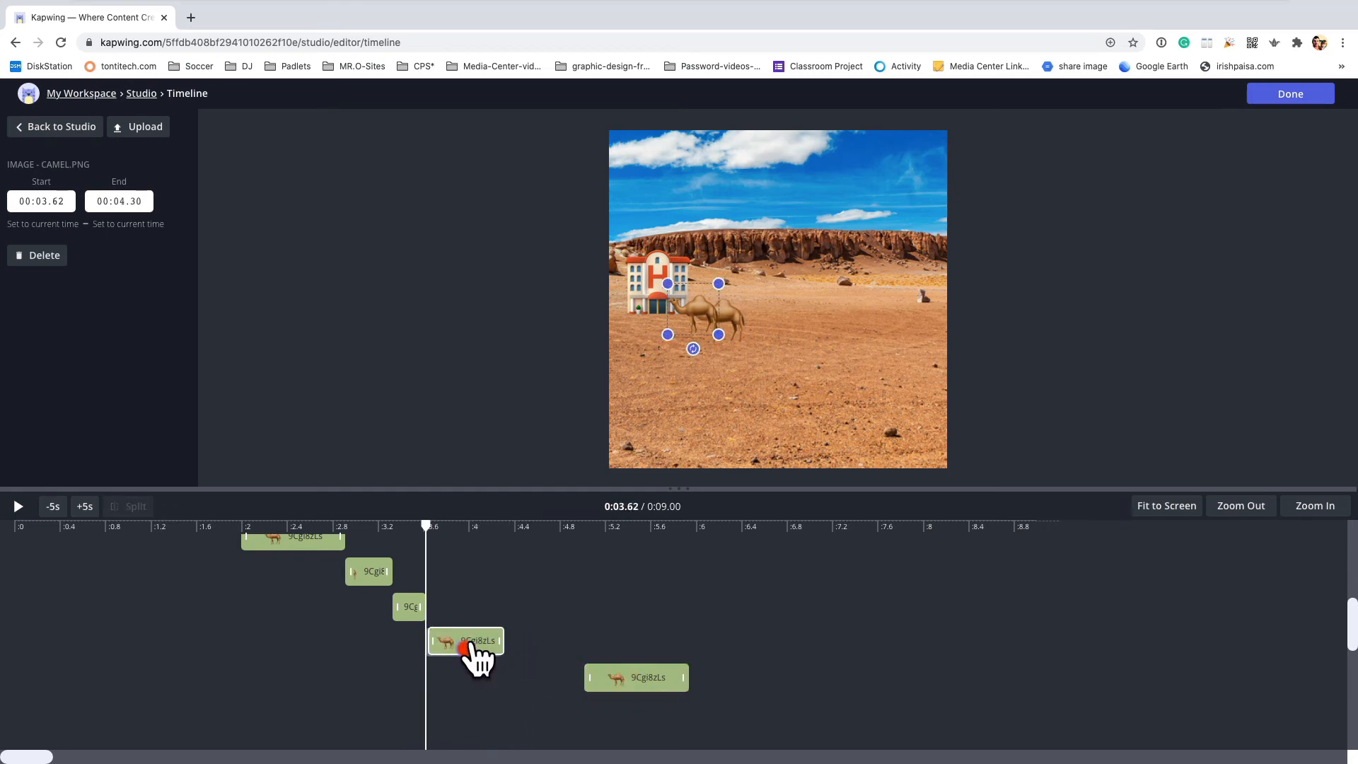
left_click_drag(501, 642, 546, 645)
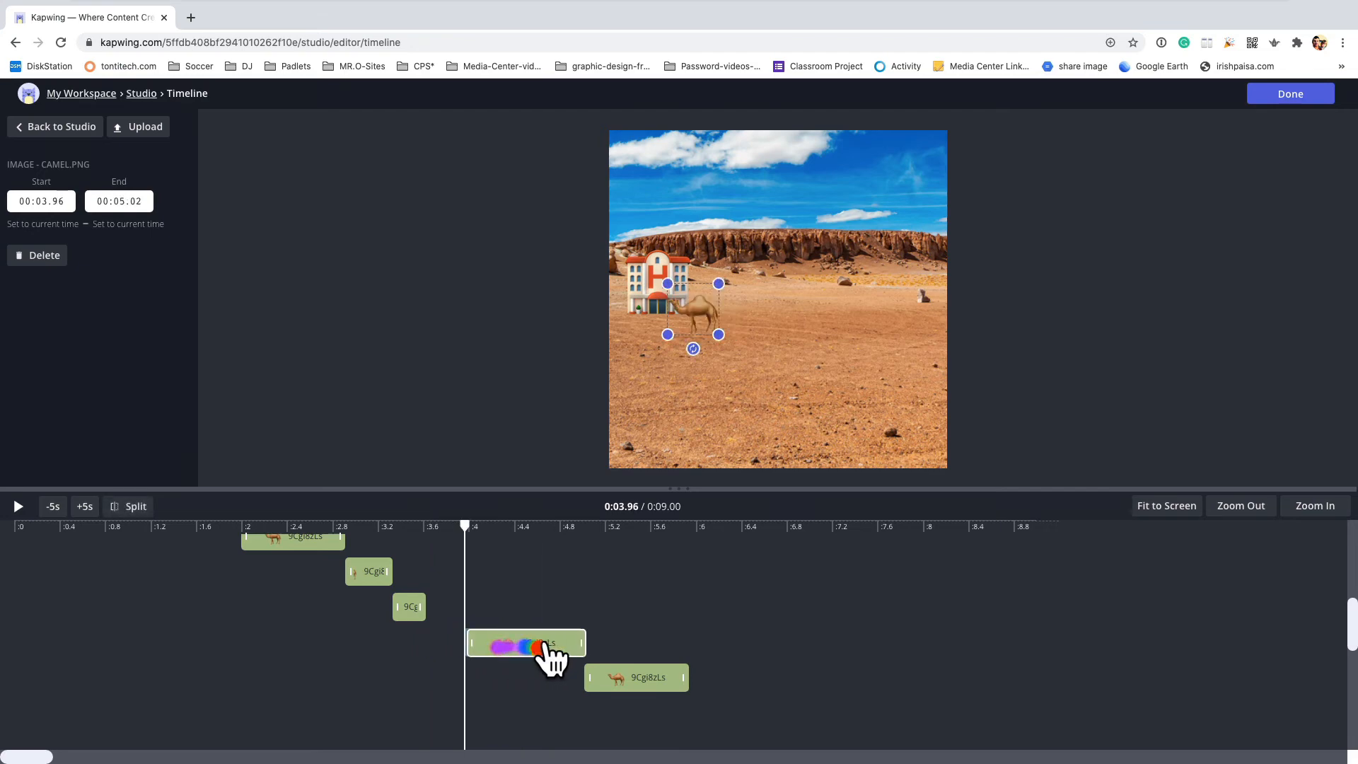
left_click_drag(419, 606, 460, 615)
left_click(438, 609)
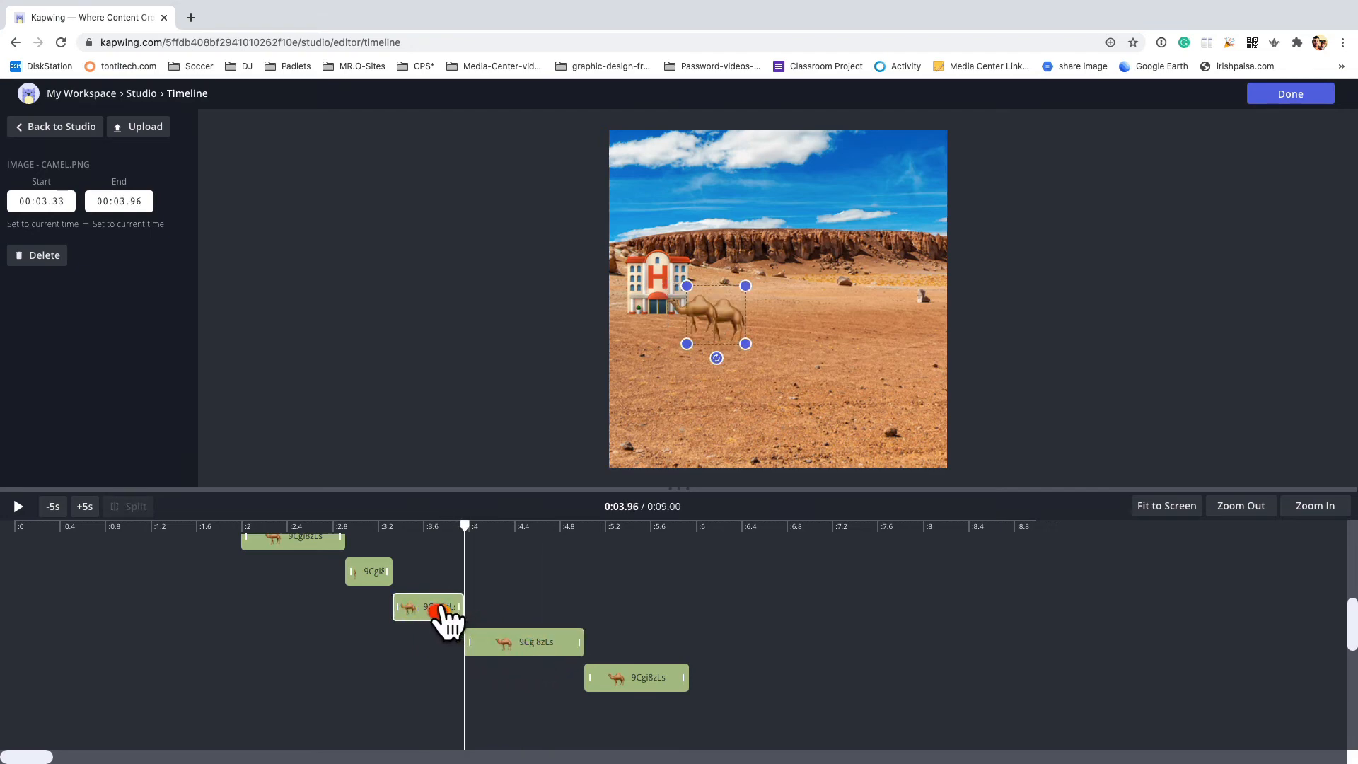
left_click(666, 593)
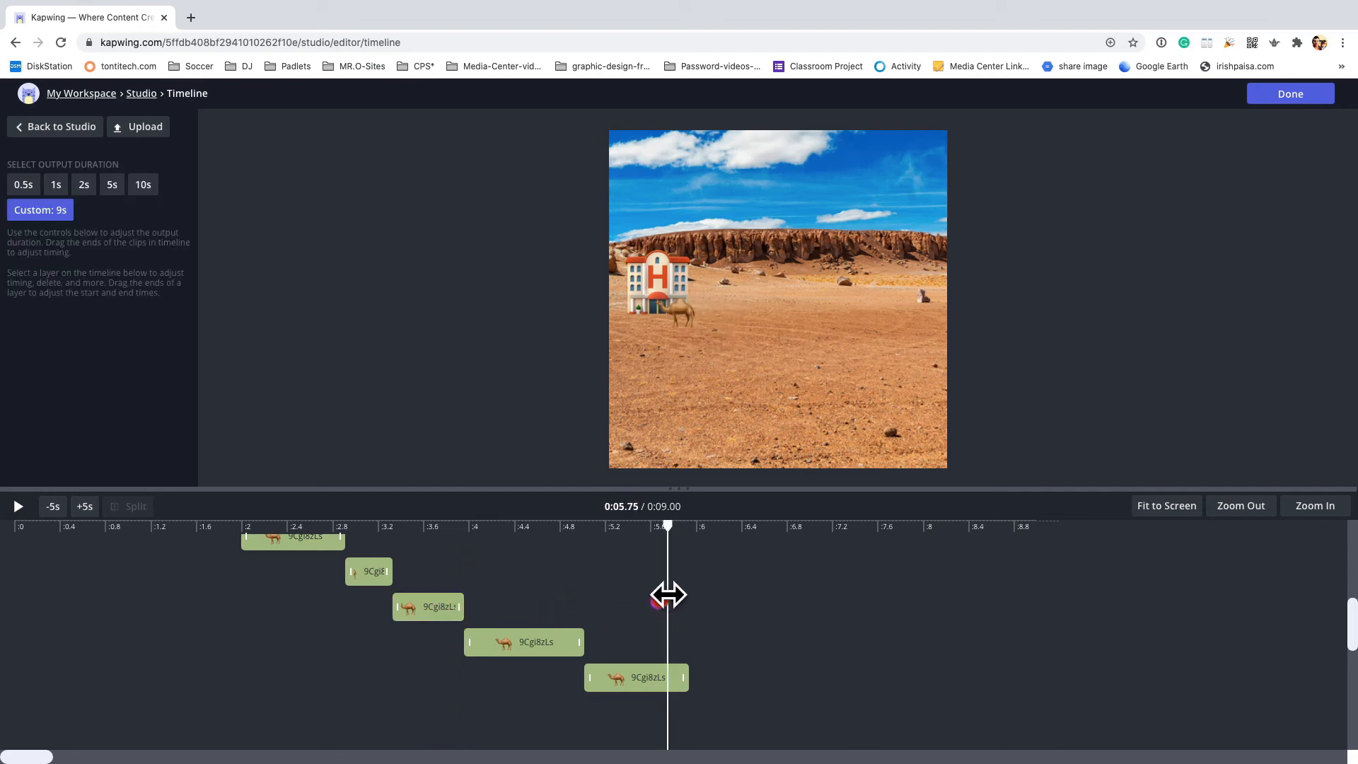
- Finish timeline editing and play the project from near the start through both scenes to check the camels' movement
left_click(1305, 101)
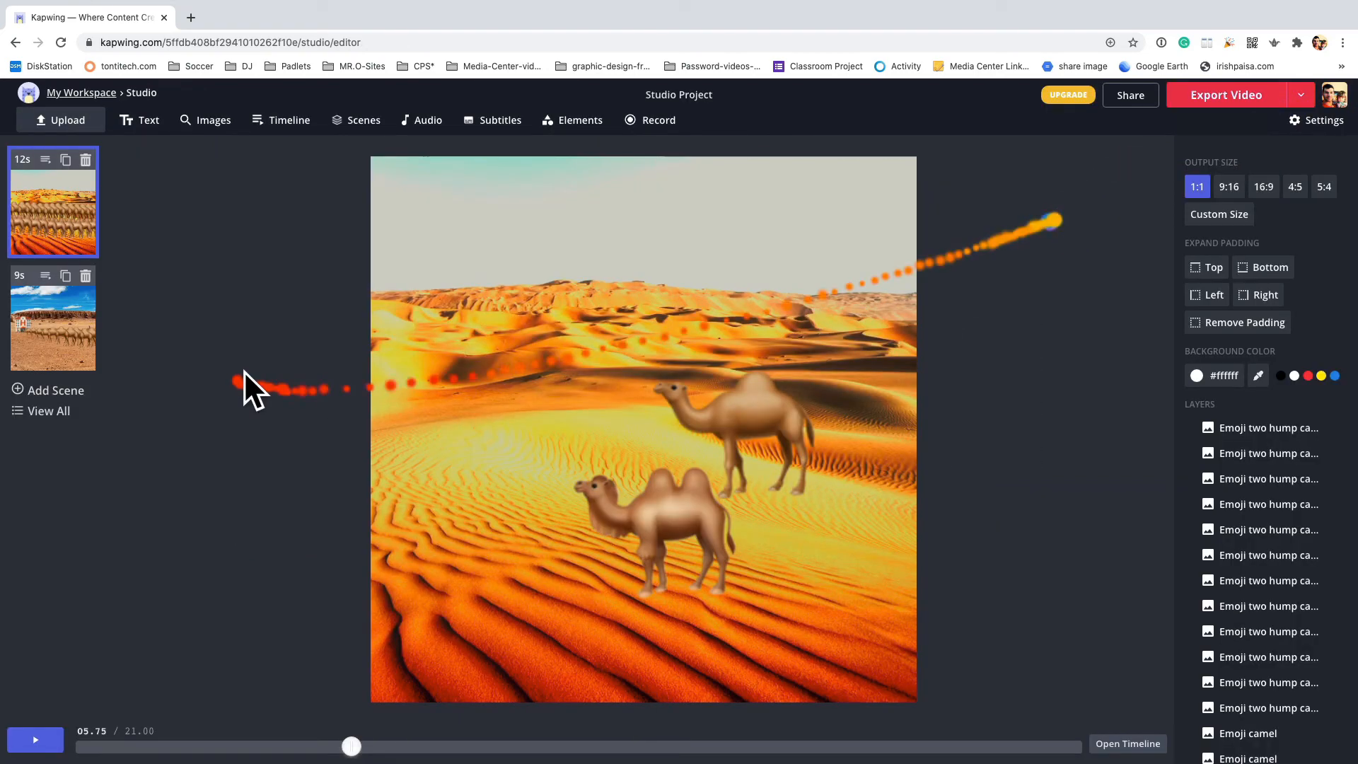
left_click(178, 746)
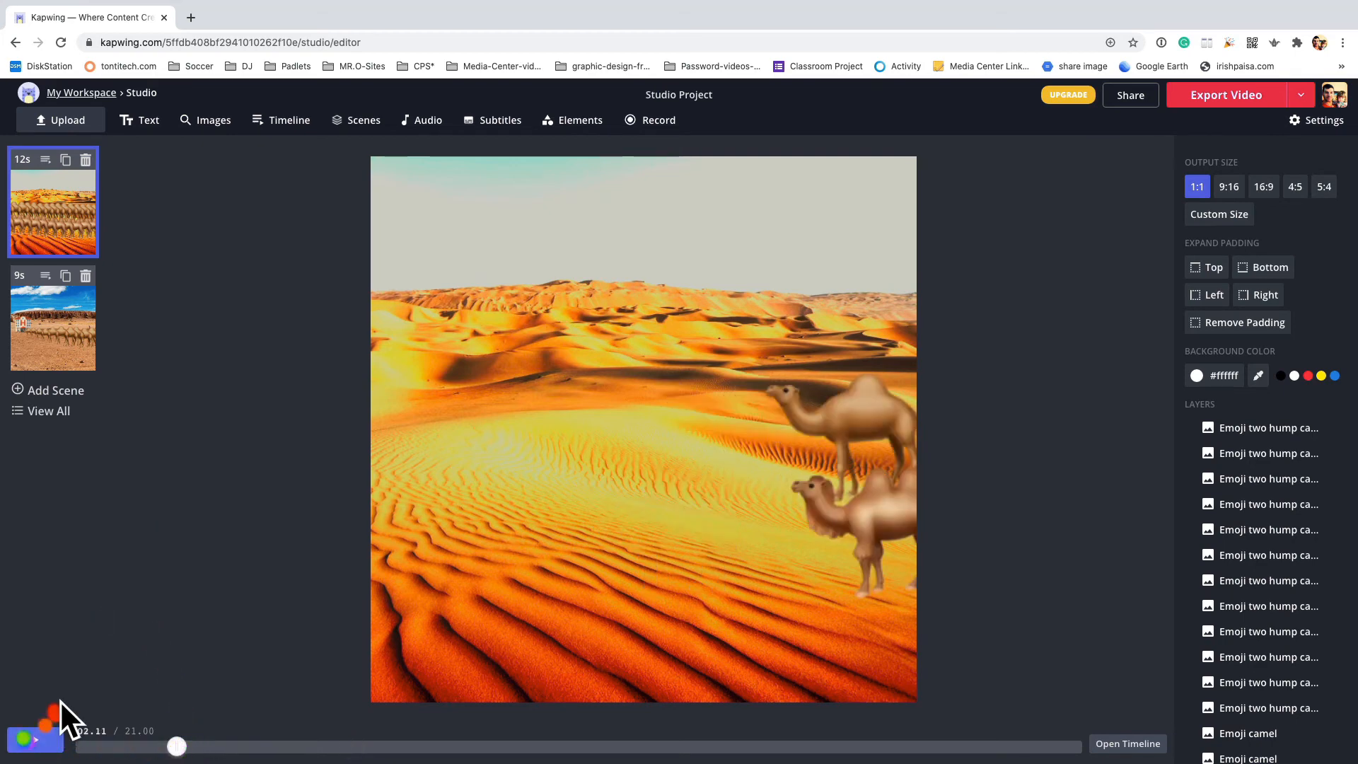
left_click(105, 748)
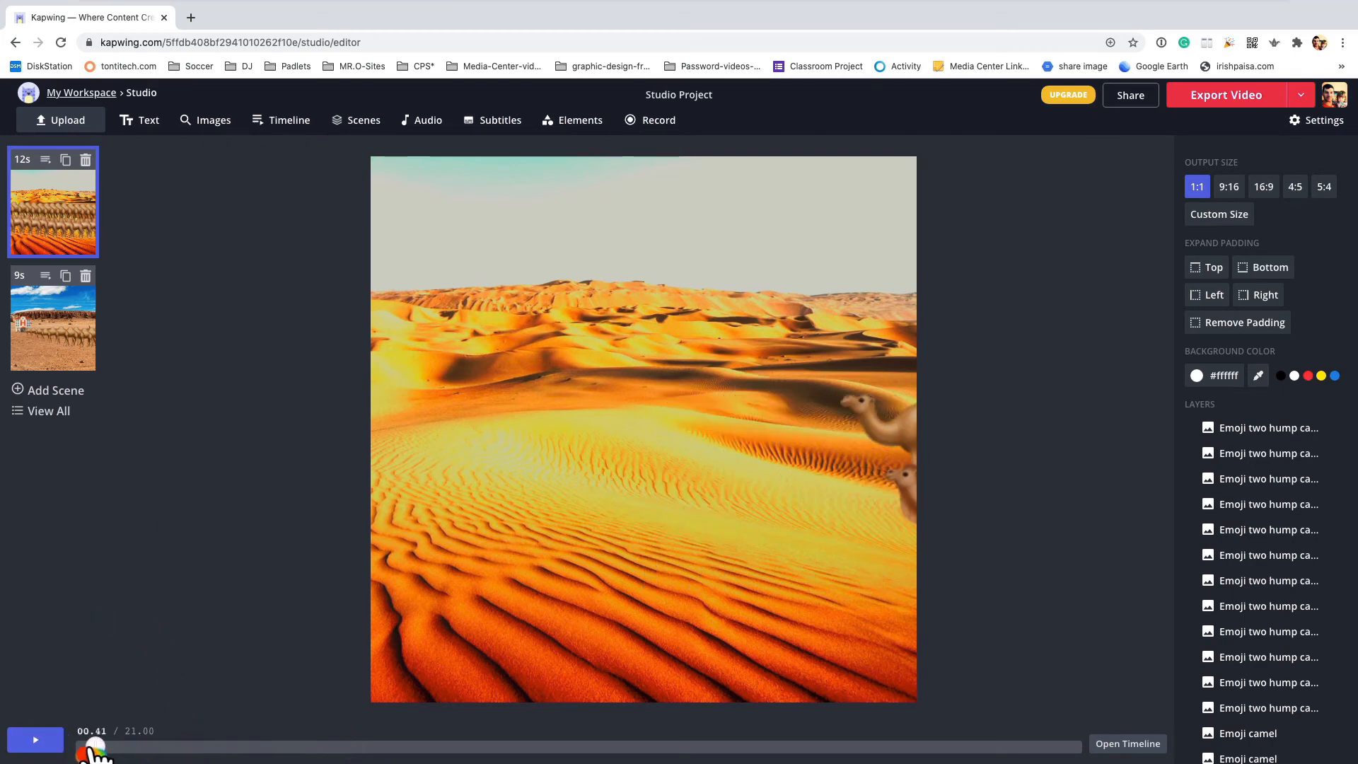
left_click(33, 740)
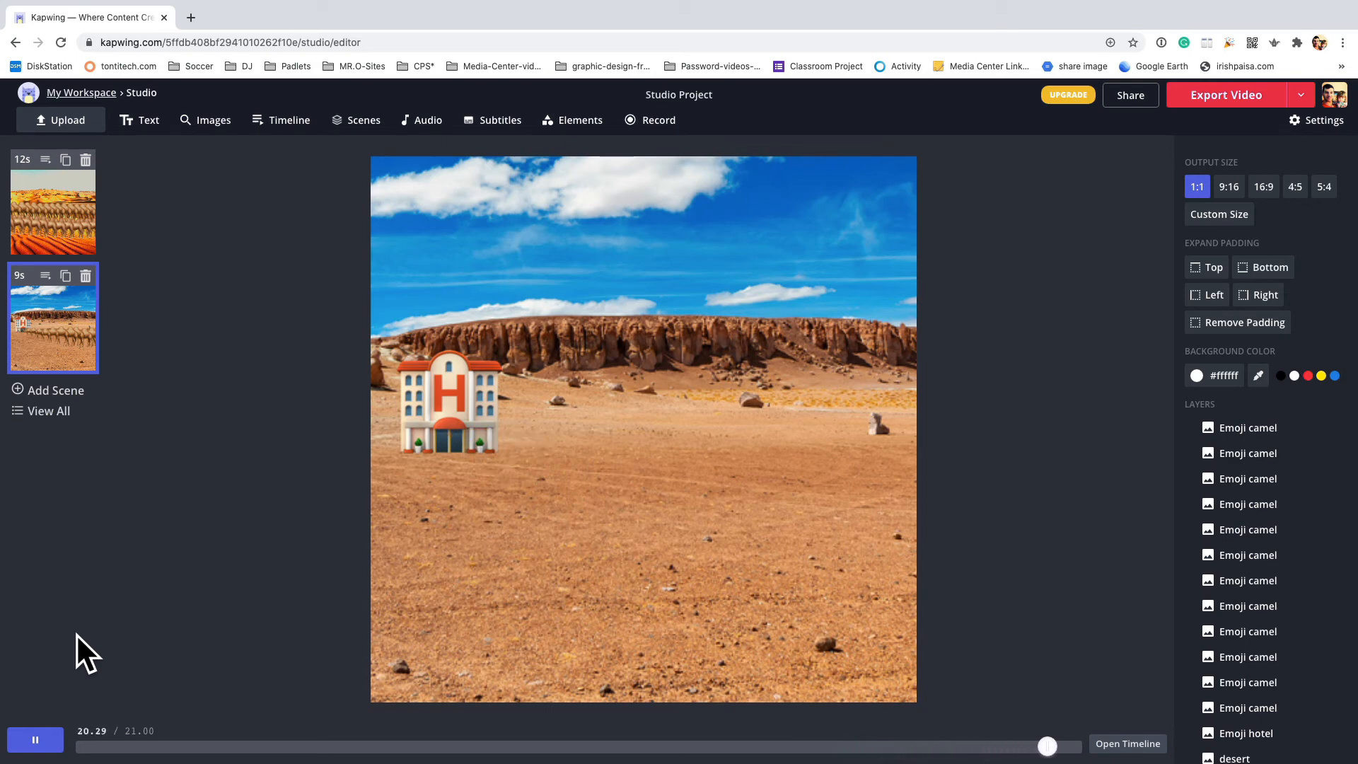
left_click(34, 742)
left_click(35, 741)
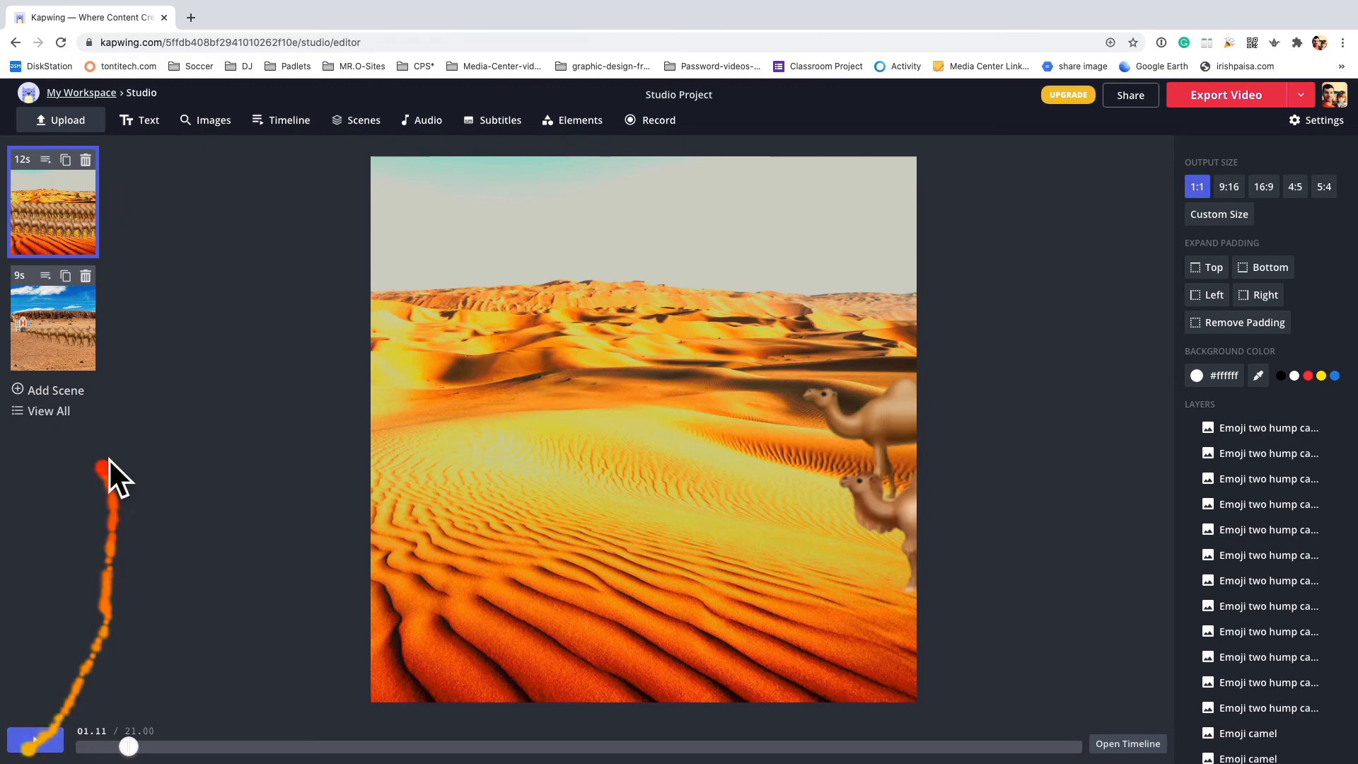
- Copy the two-hump camel from the first scene into the second and place copies in a row leading to the hotel
left_click(65, 241)
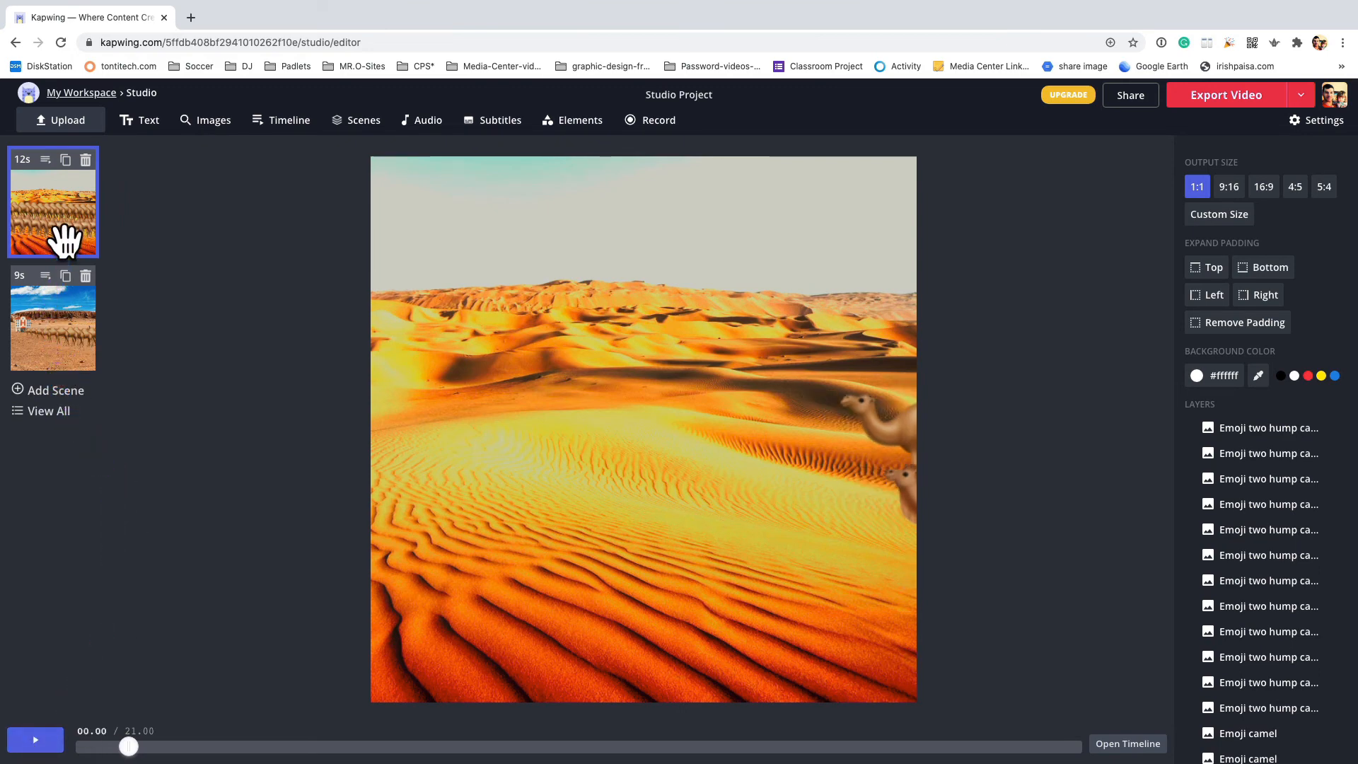
left_click(983, 522)
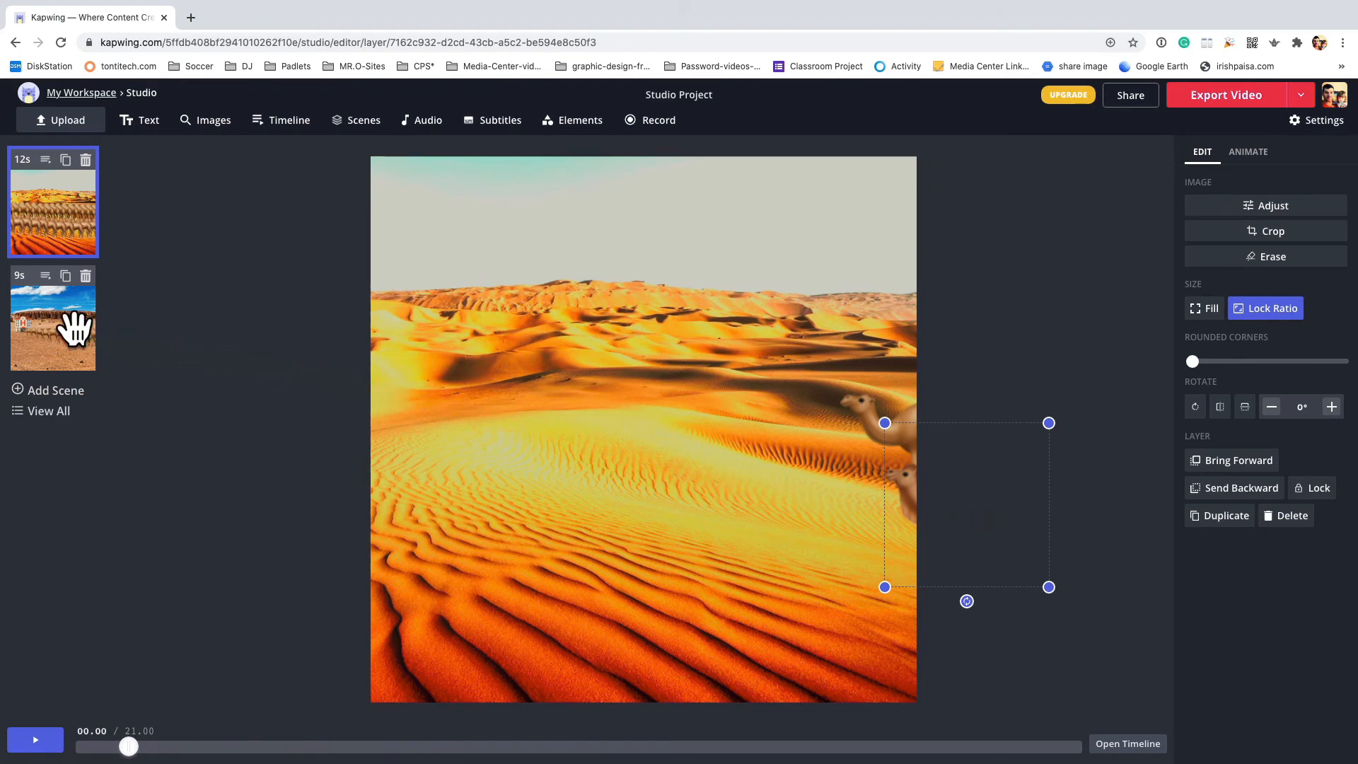
left_click(66, 324)
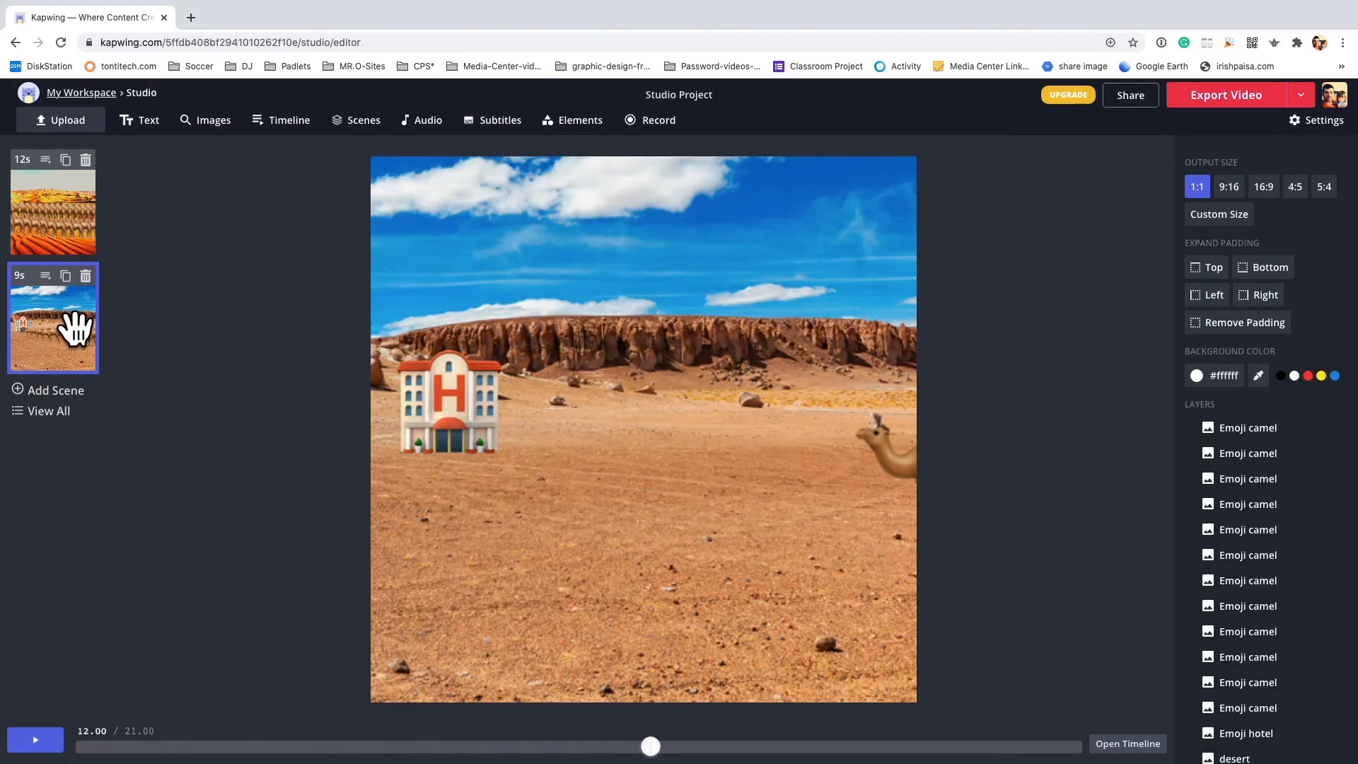
left_click(916, 679)
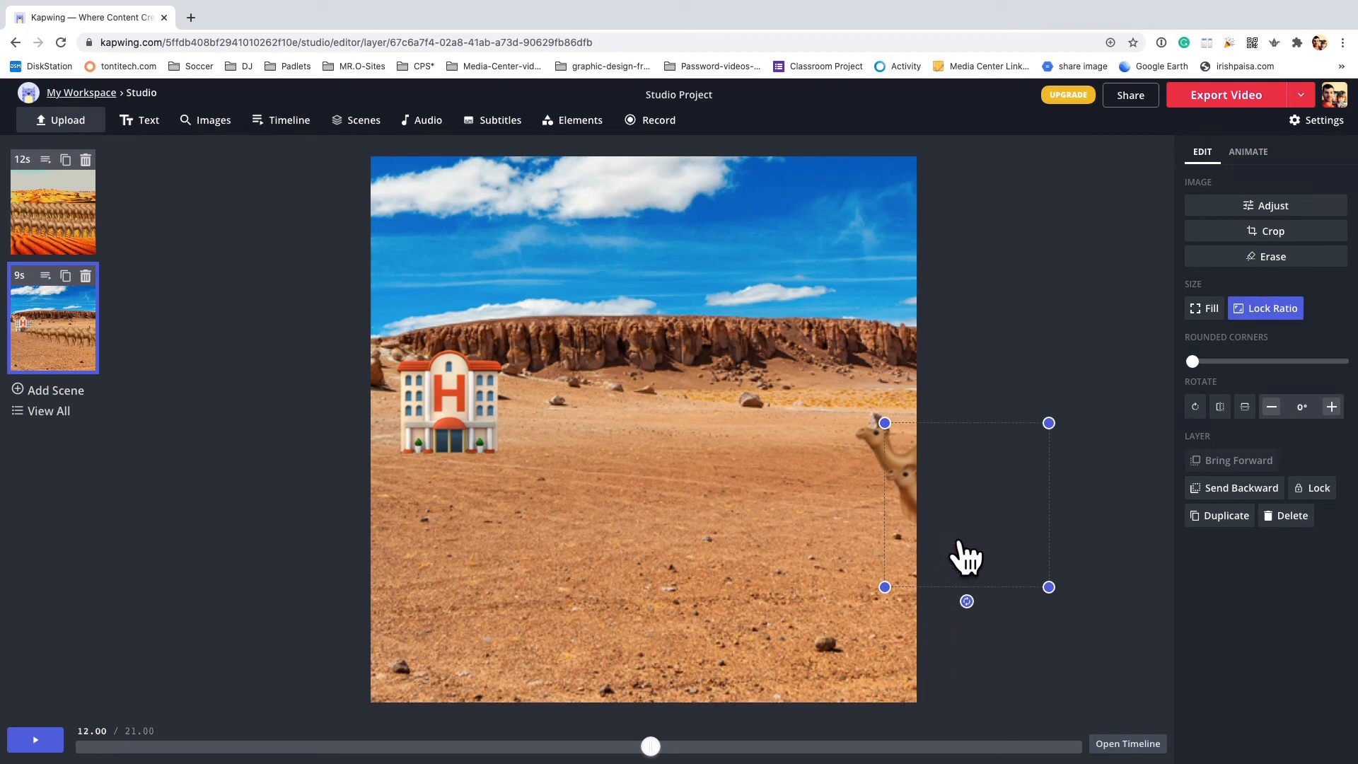
left_click_drag(965, 558, 532, 469)
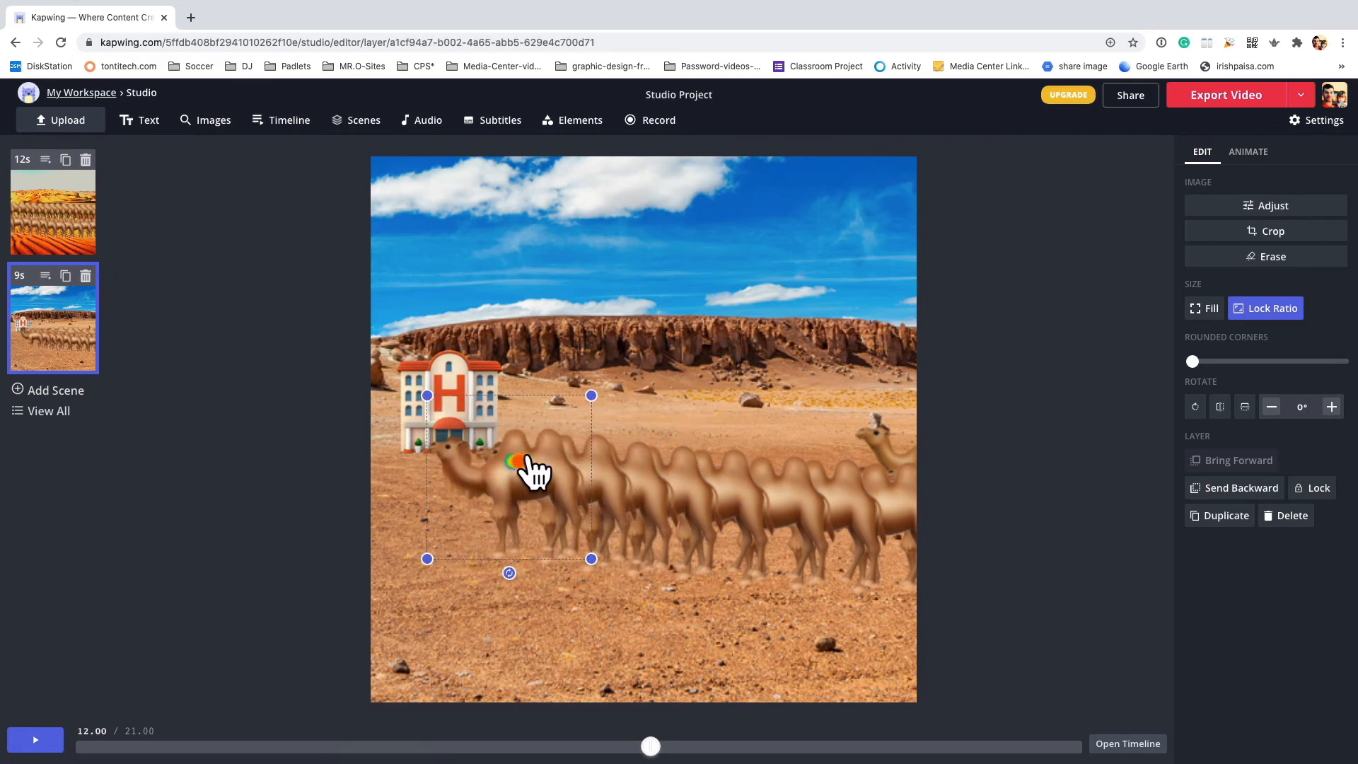
- Shrink the three two-hump camels nearest the hotel, placing the smallest at the hotel door and the second just behind it
left_click_drag(589, 395, 446, 466)
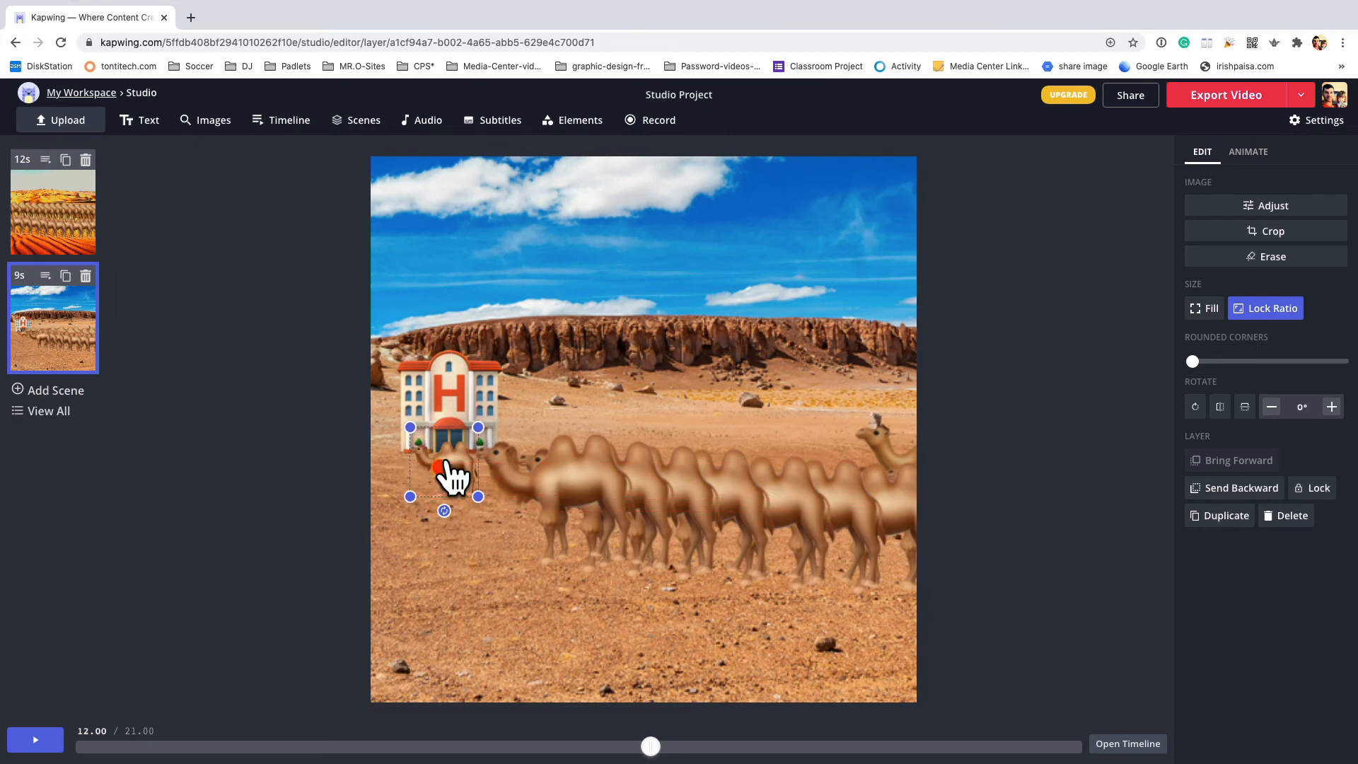
left_click(539, 487)
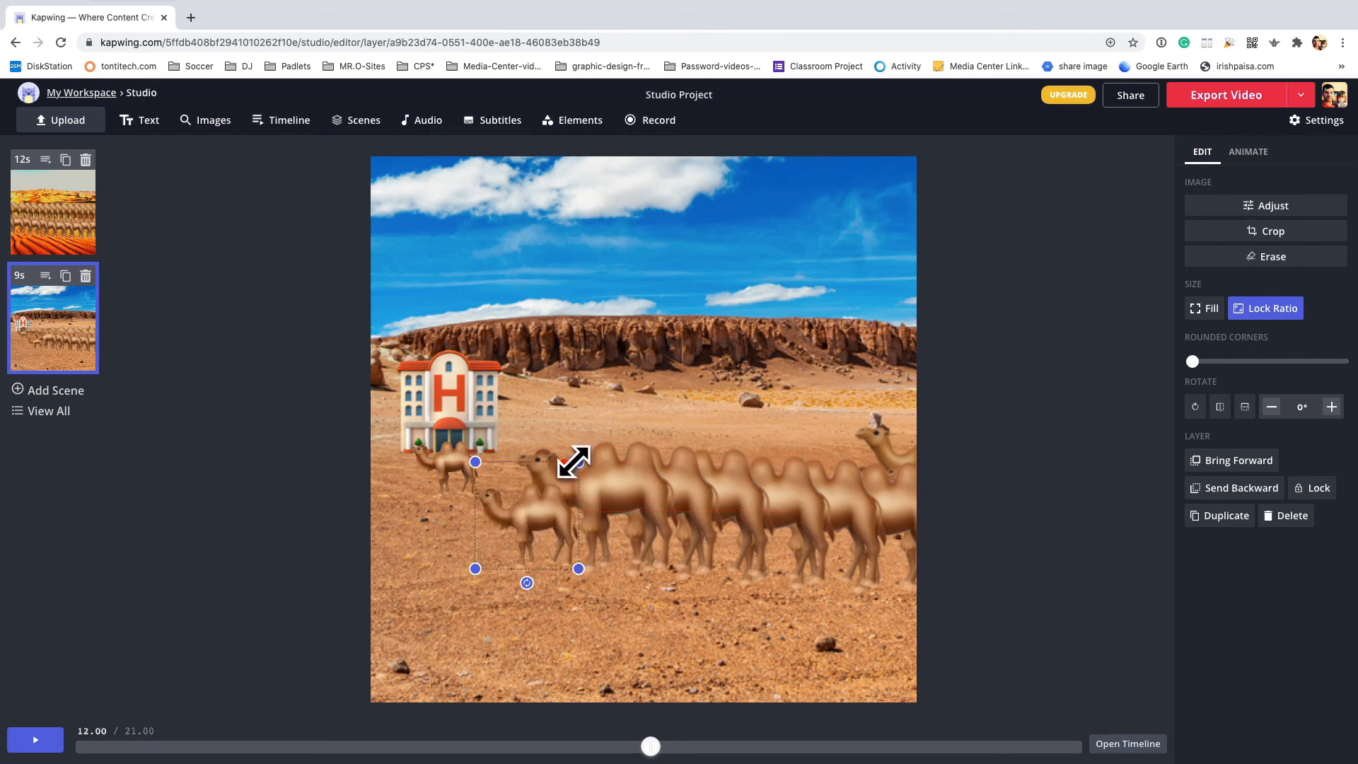
left_click_drag(546, 504, 516, 471)
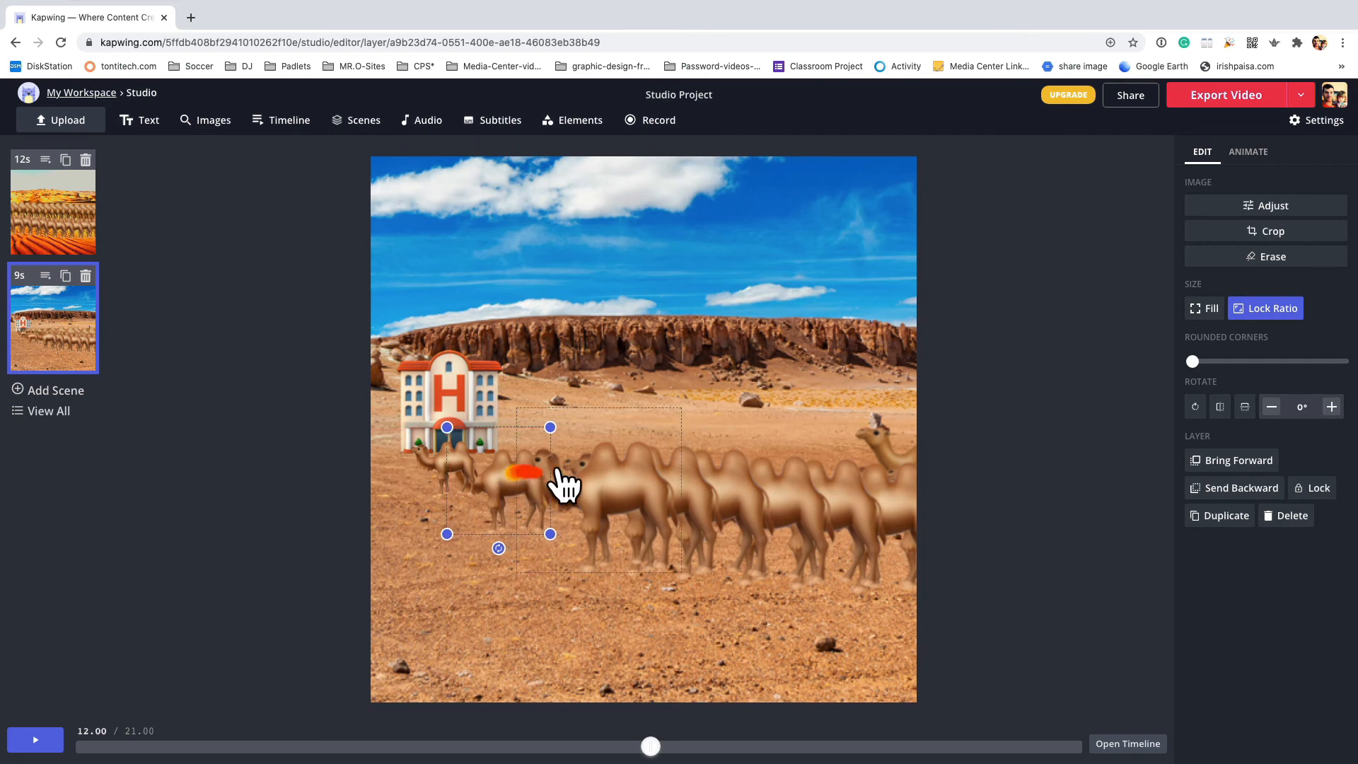
left_click(596, 488)
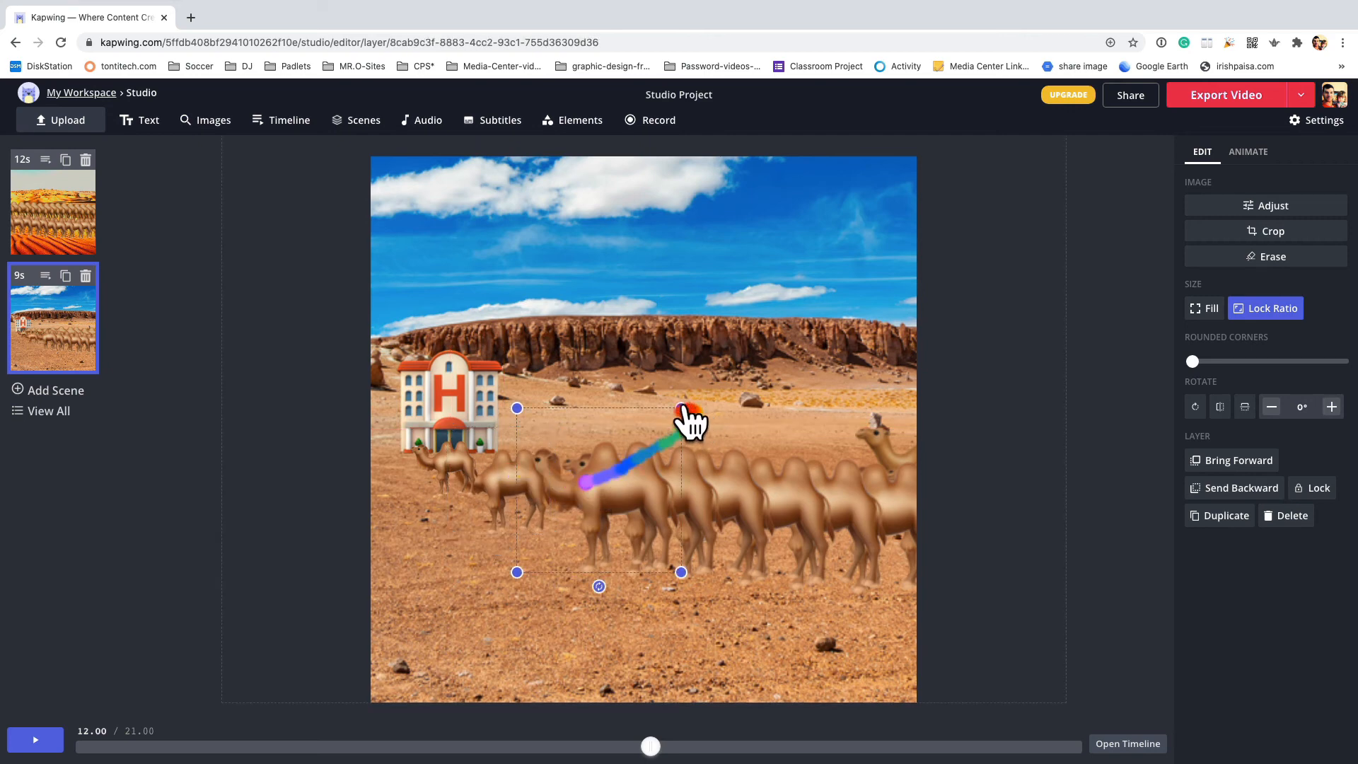
left_click_drag(680, 410, 609, 442)
- Shrink the fourth and fifth two-hump camels from the hotel and fit the fourth into the line behind the third
left_click(647, 490)
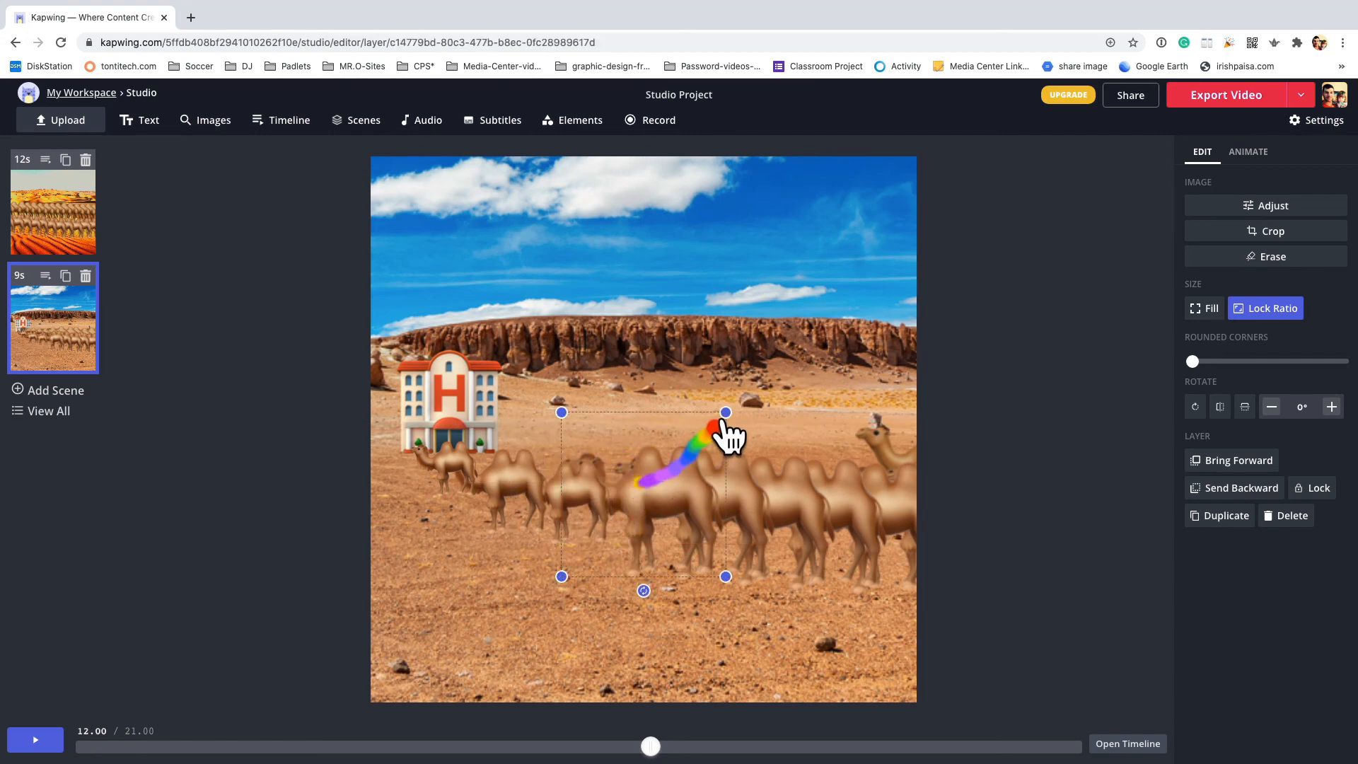
left_click_drag(725, 413, 695, 442)
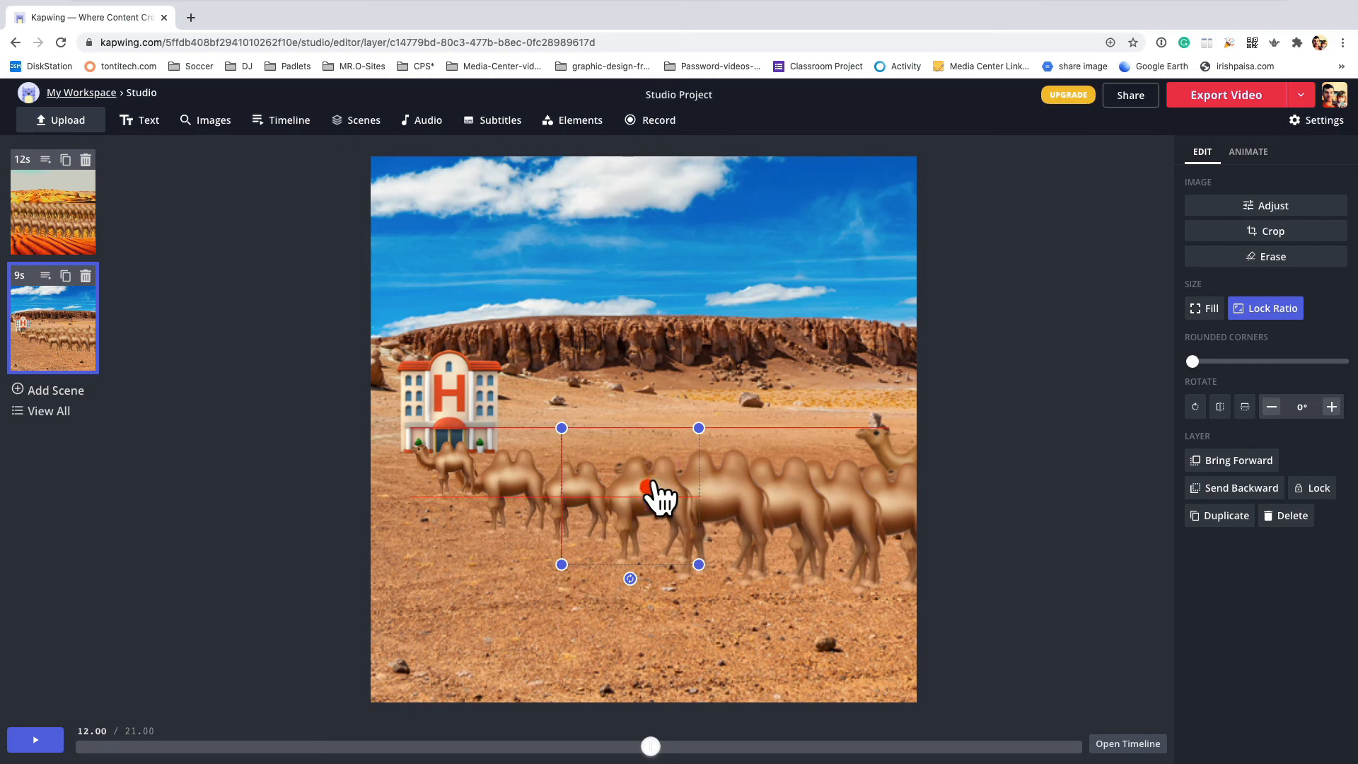
left_click(716, 487)
left_click_drag(776, 418, 684, 442)
left_click(671, 486)
left_click_drag(640, 506, 633, 511)
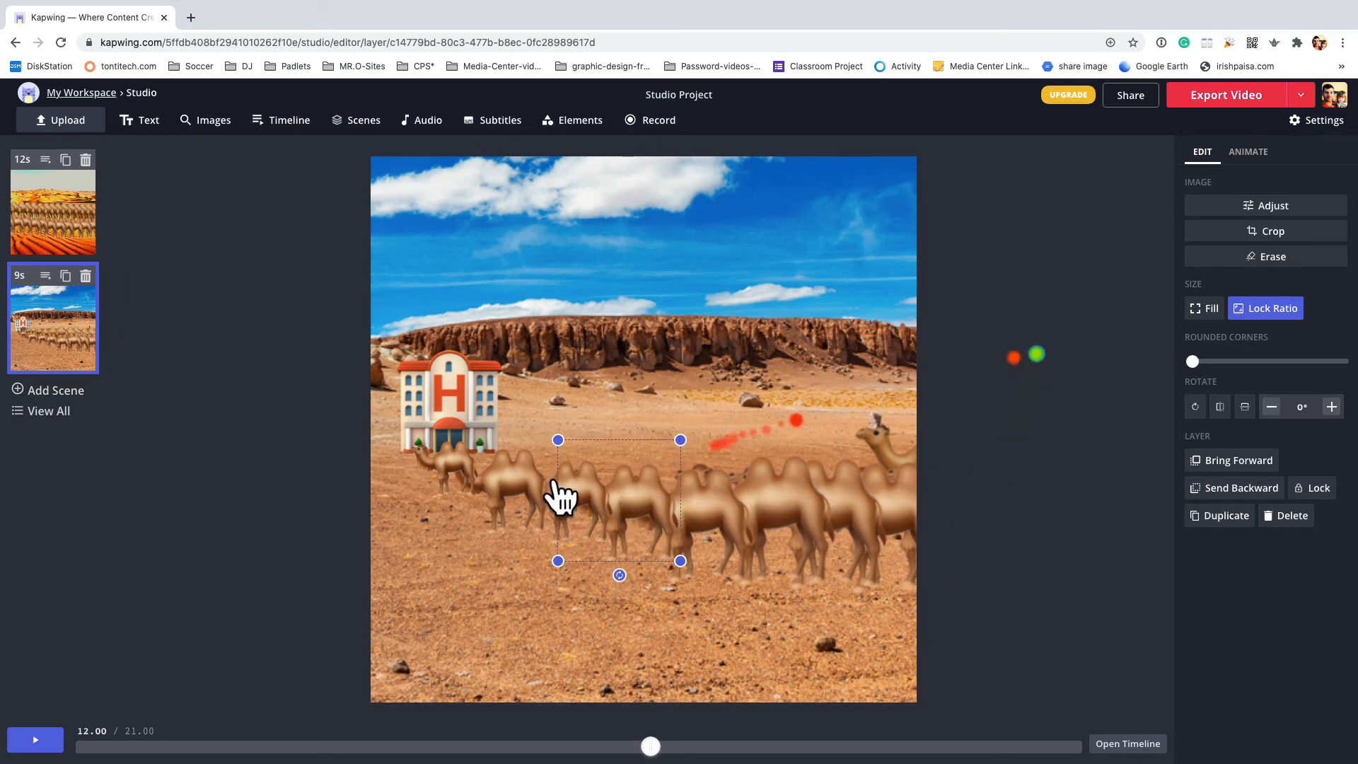
- In the second scene's timeline, stagger and shorten the second to fourth two-hump camel layers consecutively from 00:00.92, ending at 00:01.83
left_click(1118, 744)
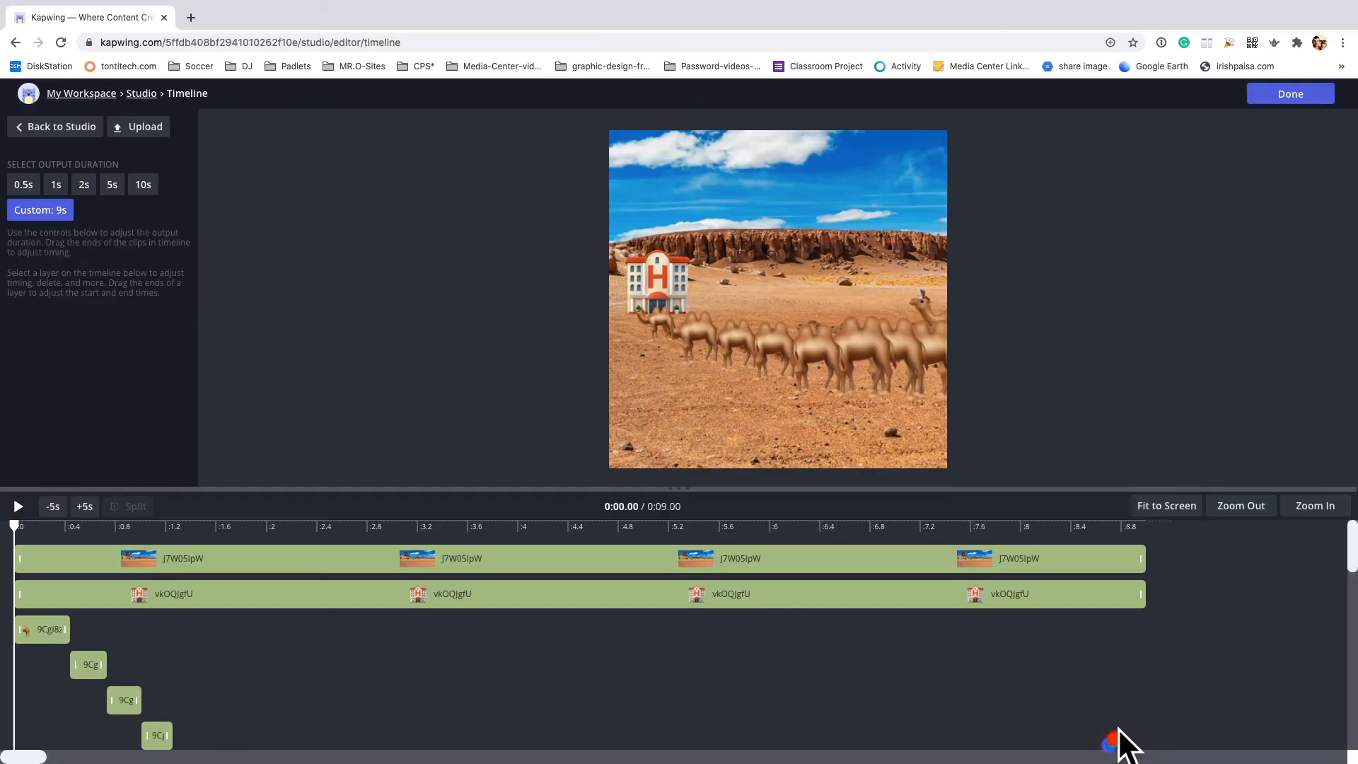
scroll(578, 647, "down", 10)
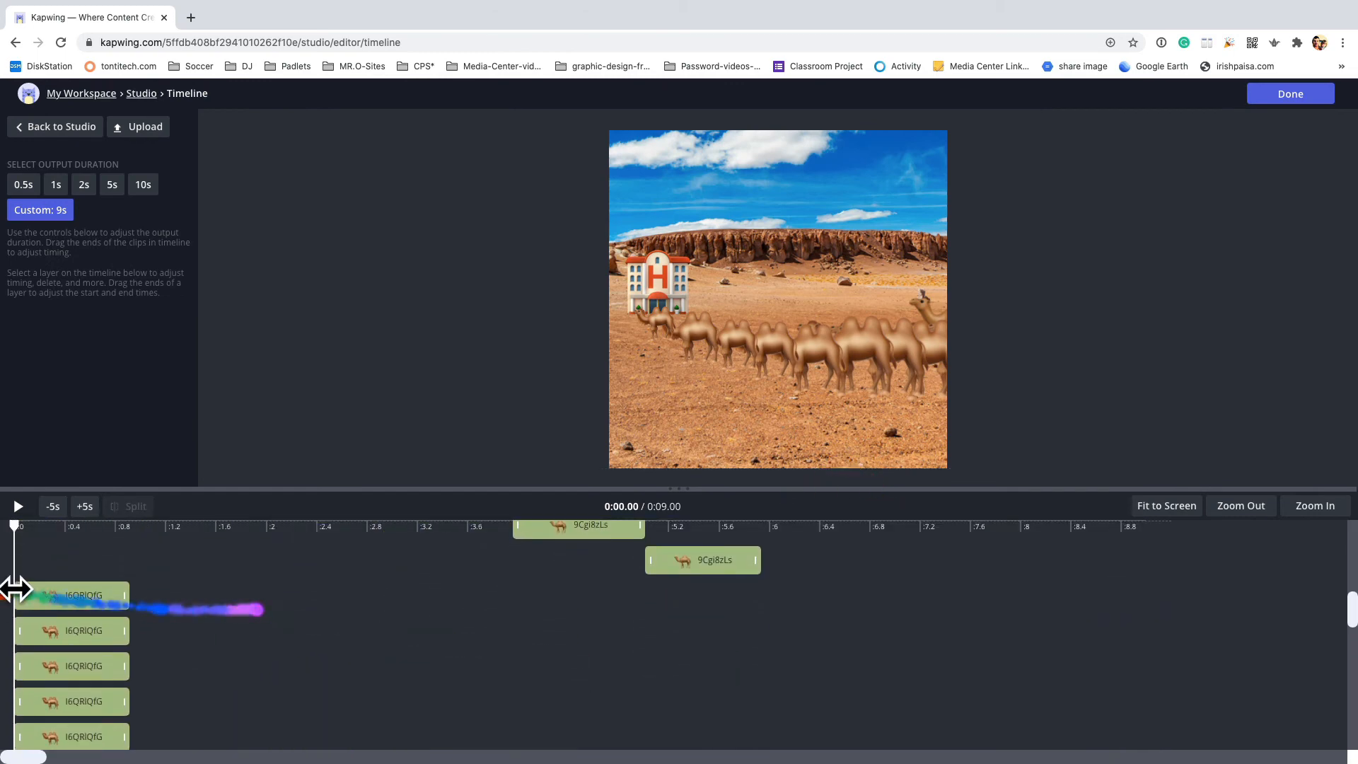
left_click(43, 596)
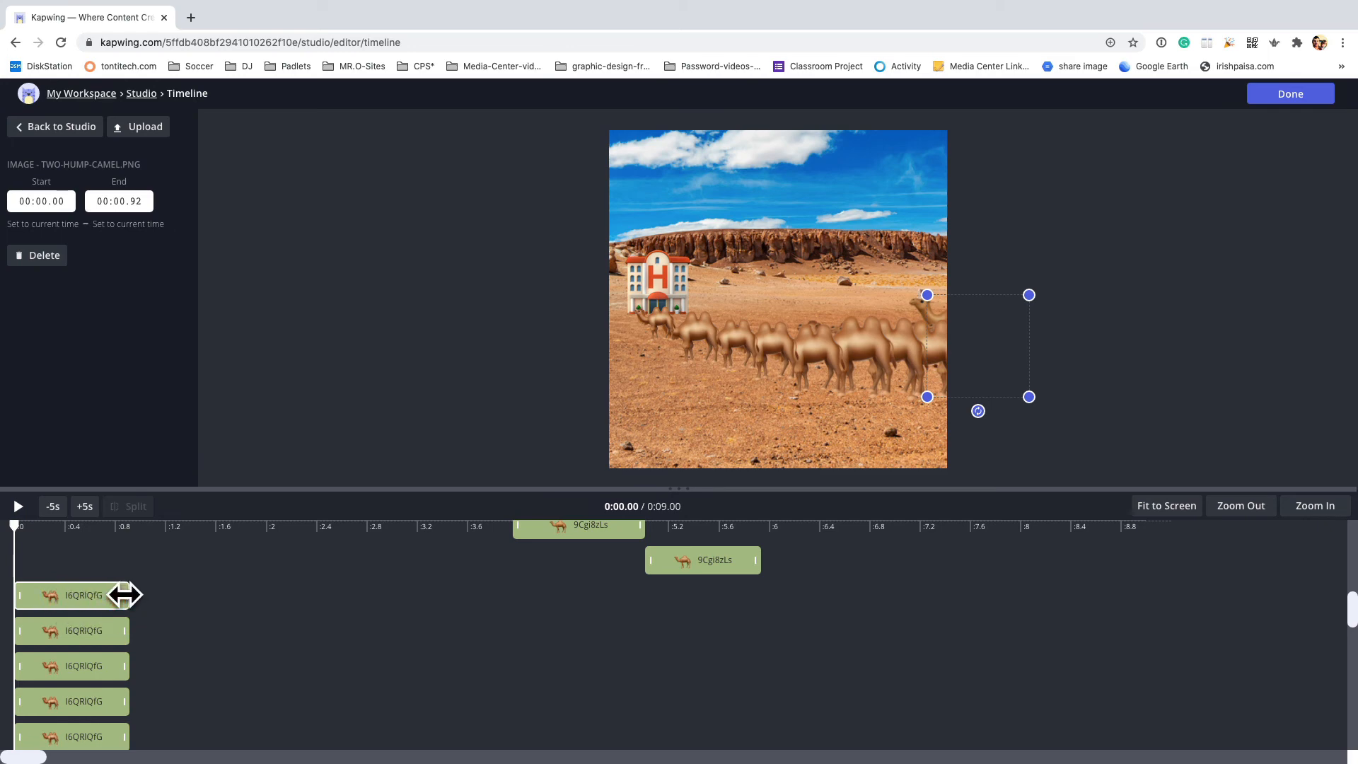
left_click_drag(125, 594, 191, 635)
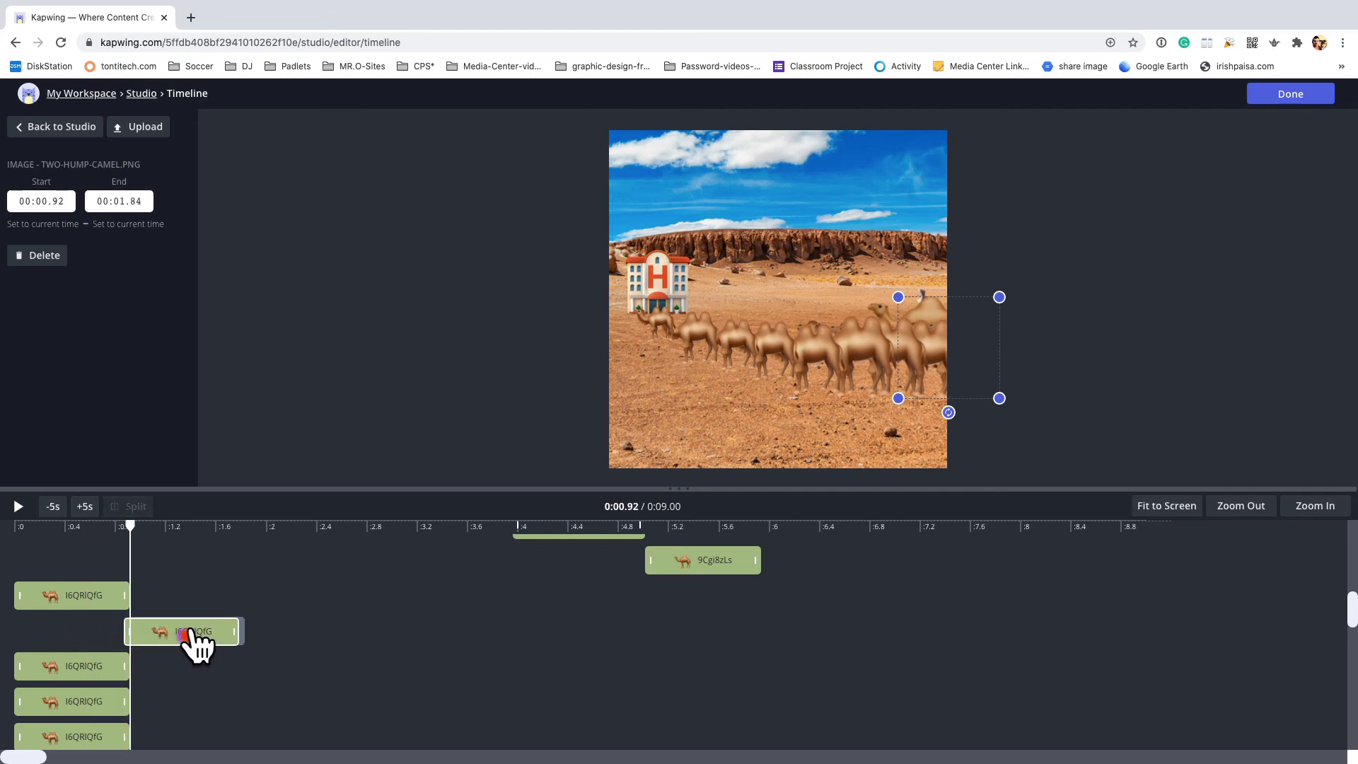
left_click_drag(92, 674, 312, 672)
left_click_drag(92, 700, 161, 635)
left_click_drag(261, 668, 176, 663)
left_click_drag(409, 707, 251, 701)
- Move and shorten the fifth two-hump camel layer to run from 00:01.83 to 00:02.23 and the sixth from 00:02.23 to 00:02.46
scroll(406, 676, "down", 3)
scroll(147, 605, "up", 1)
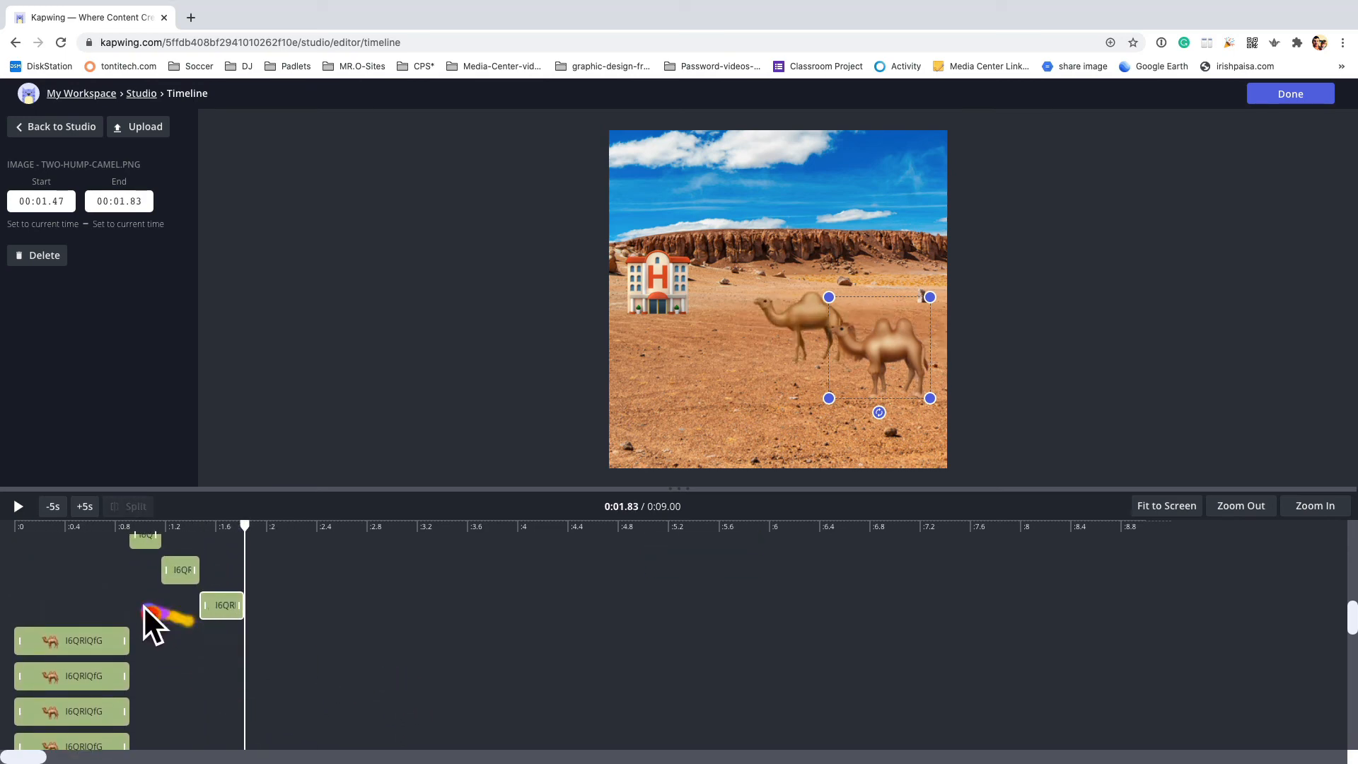
left_click_drag(81, 642, 289, 645)
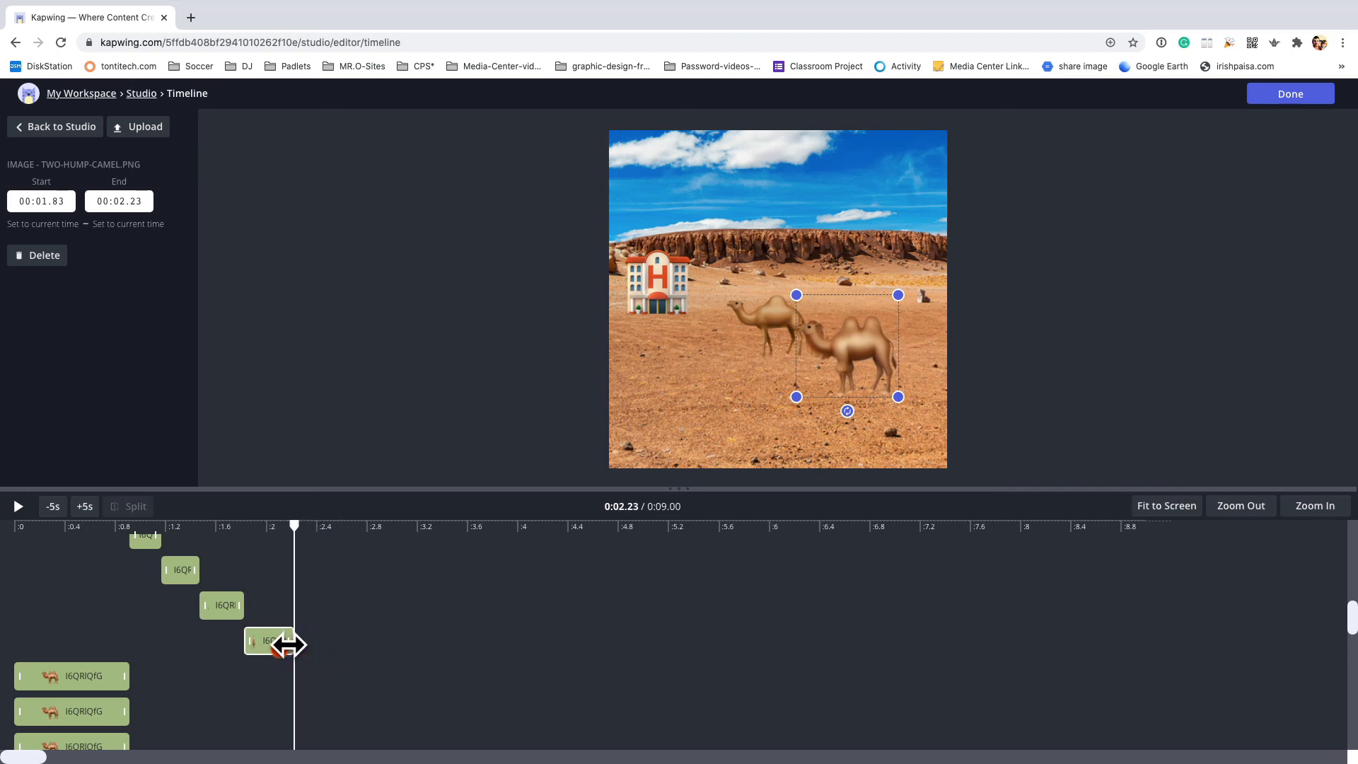
left_click_drag(117, 675, 325, 679)
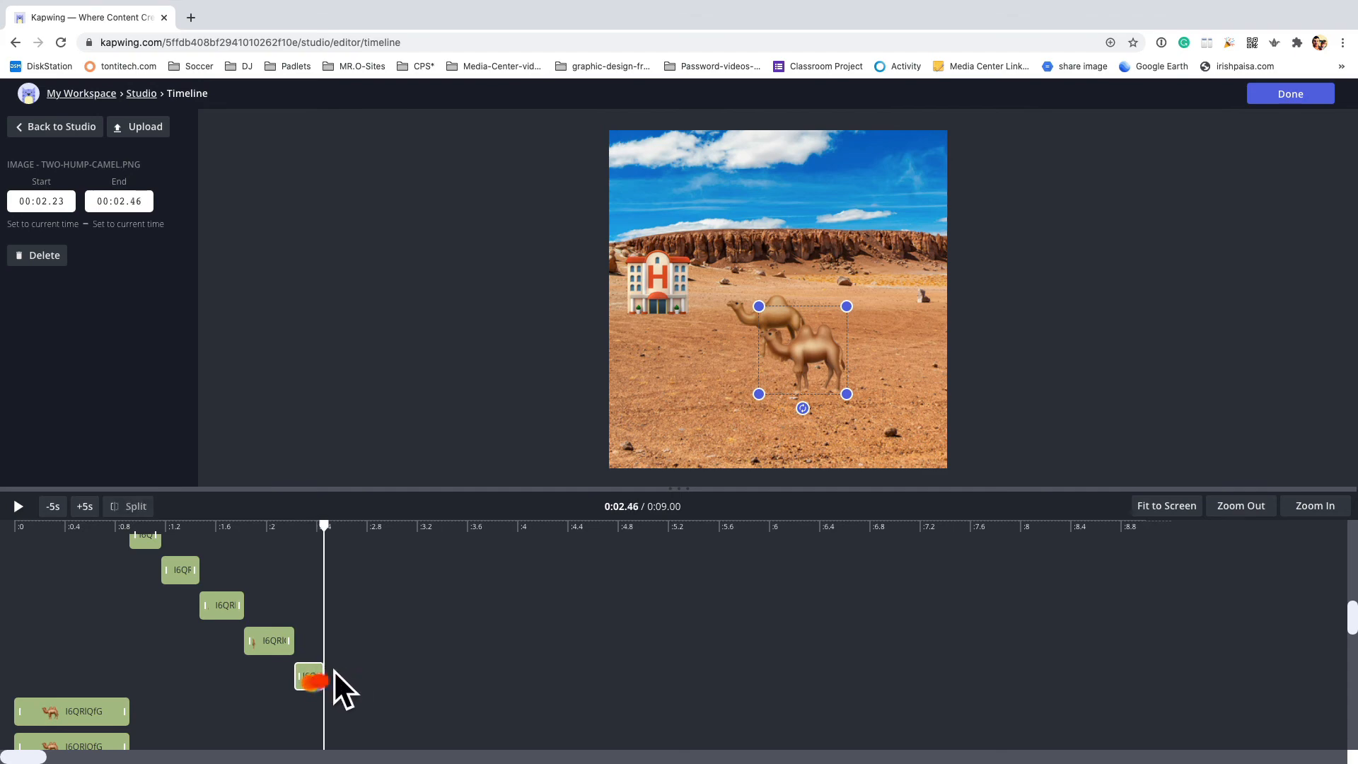
- In the second scene's timeline, run the last four two-hump camel layers consecutively from 00:02.46 to 00:05.67, shortening the first to end at 00:02.92
scroll(337, 666, "down", 1)
left_click_drag(84, 640, 381, 633)
scroll(367, 633, "down", 1)
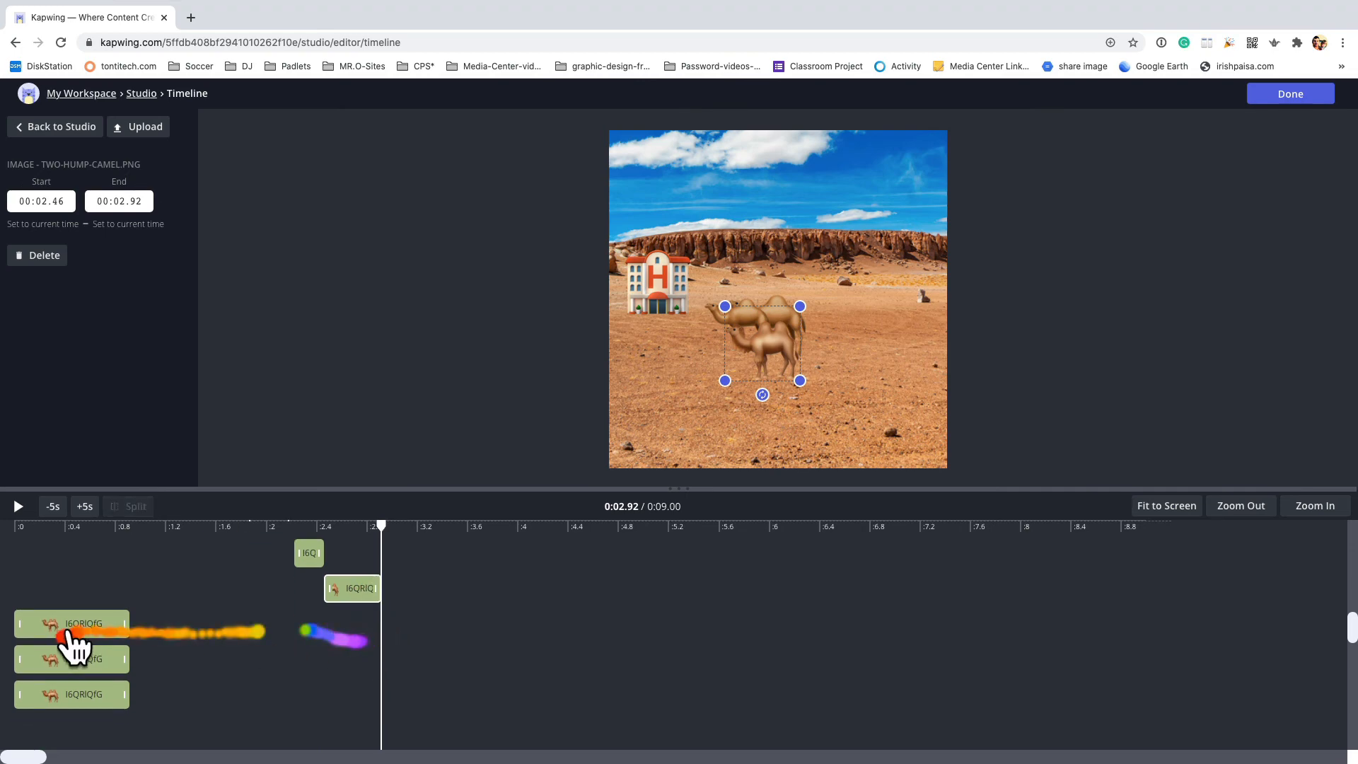
left_click_drag(66, 630, 435, 627)
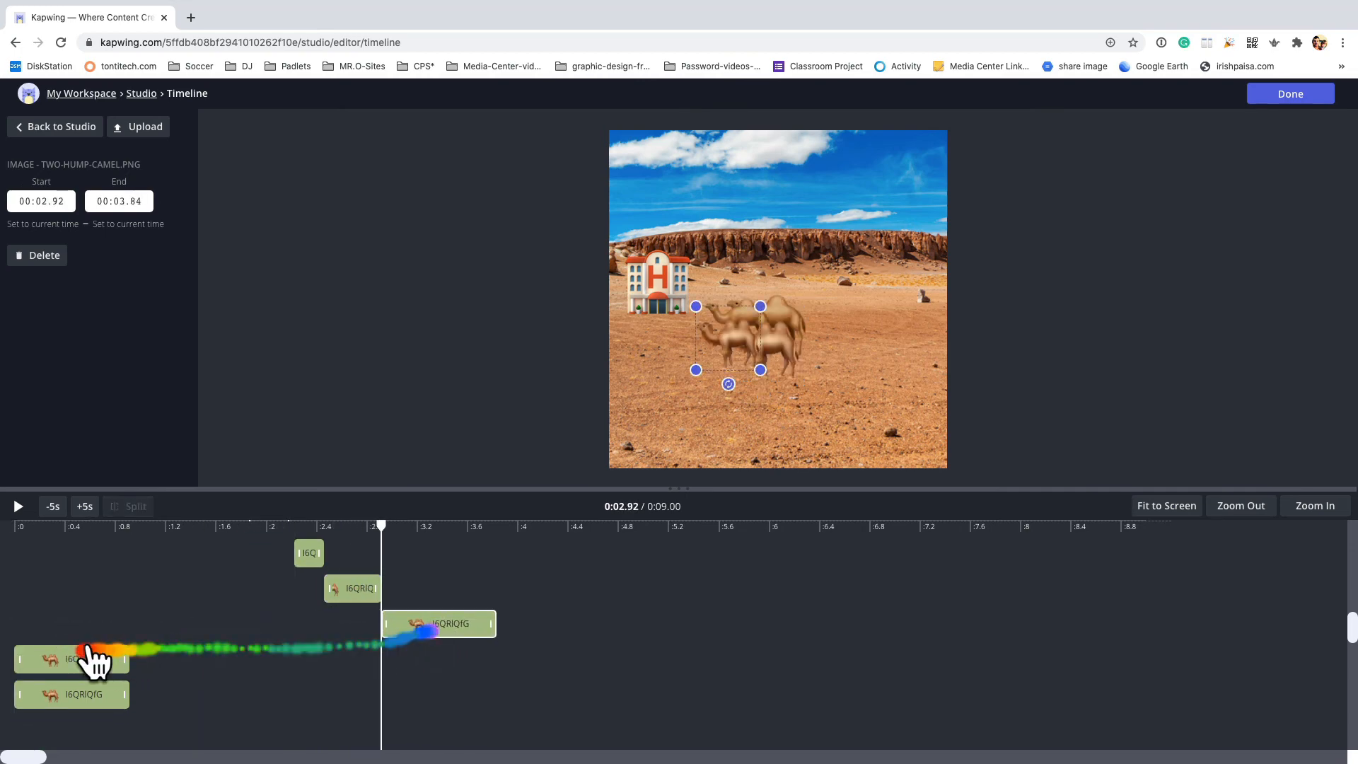
left_click_drag(95, 658, 565, 665)
left_click_drag(64, 697, 671, 695)
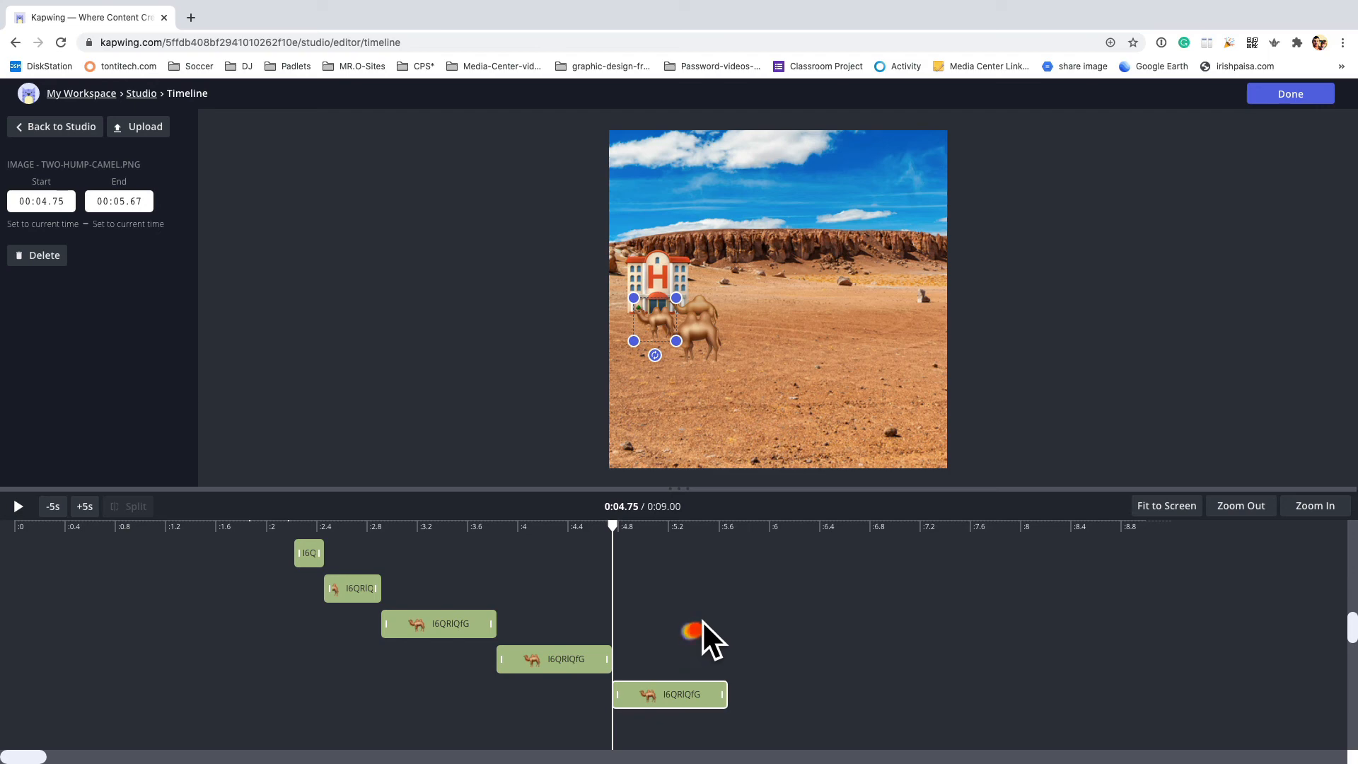
left_click(668, 647)
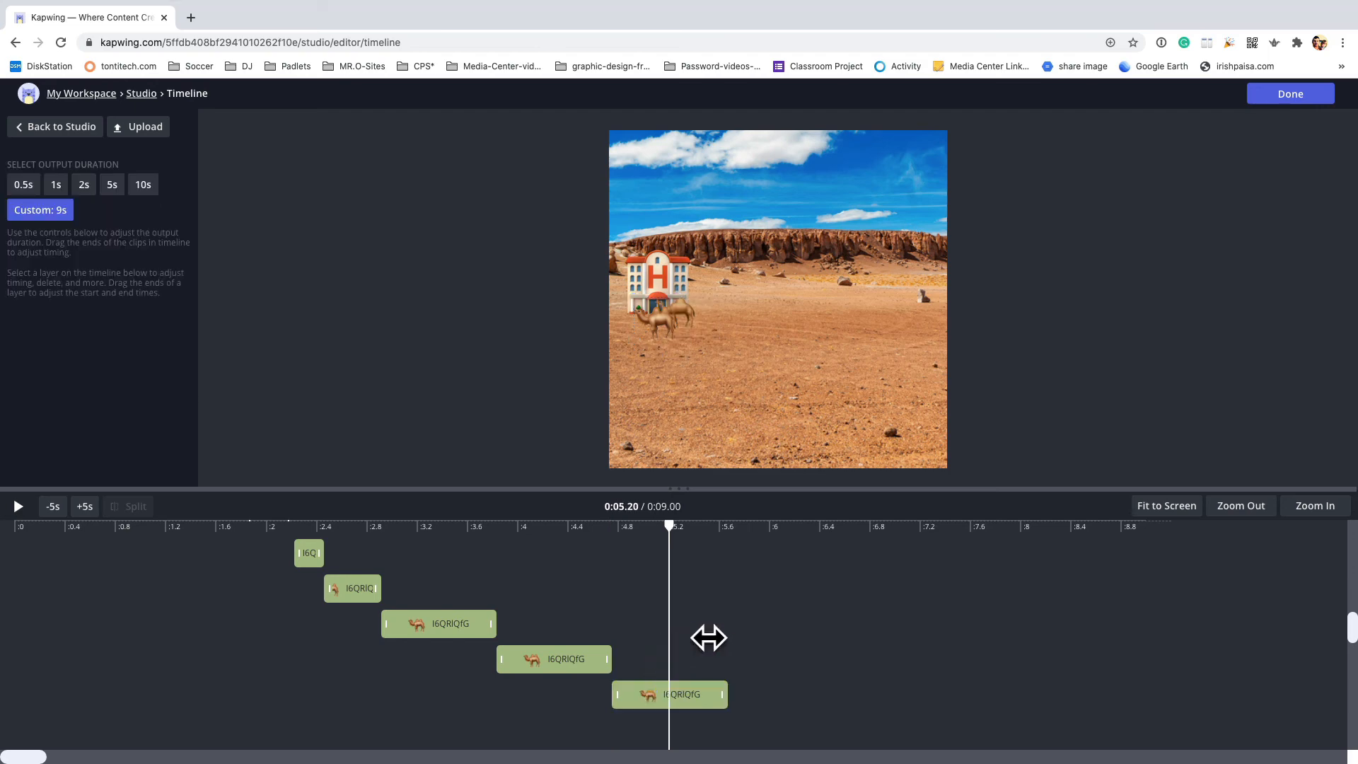
left_click(1307, 92)
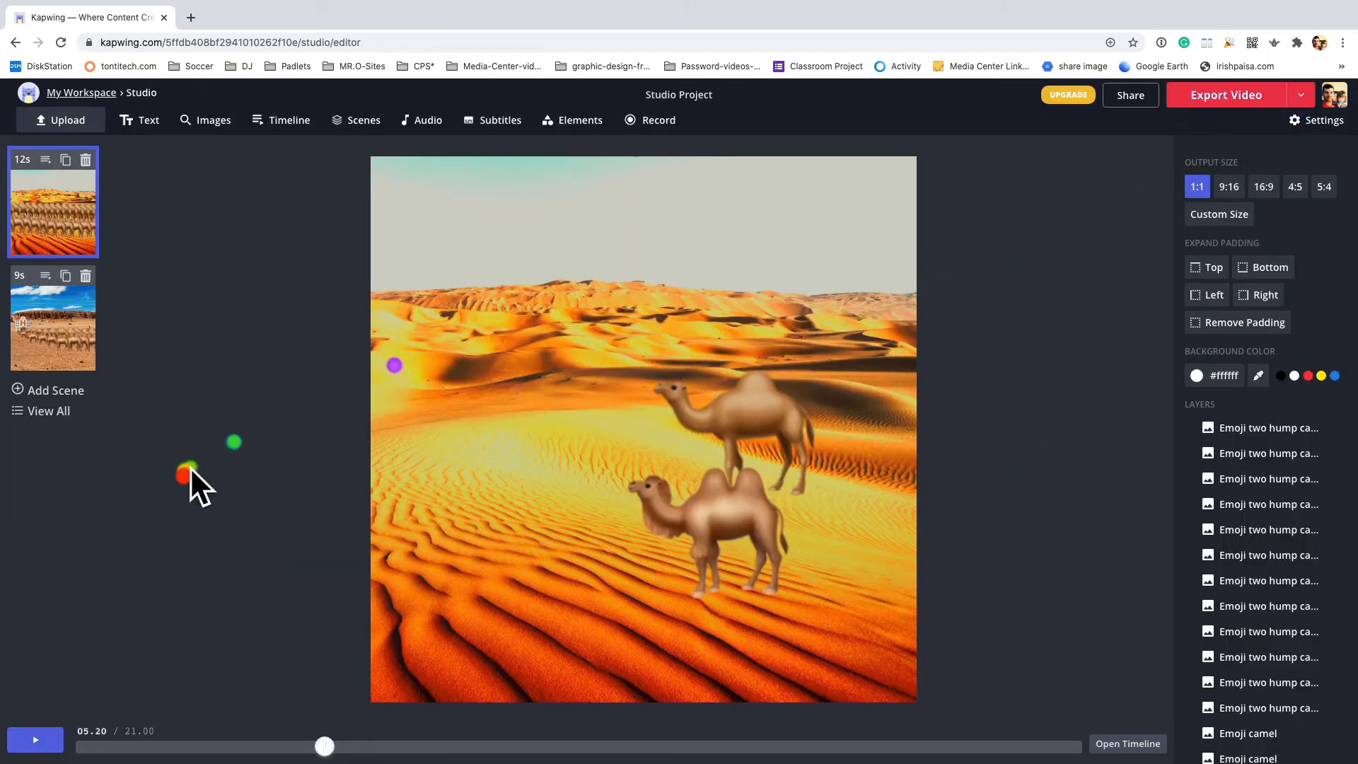
- Play the whole two-scene animation from the very beginning to review the camels' movement
left_click(89, 747)
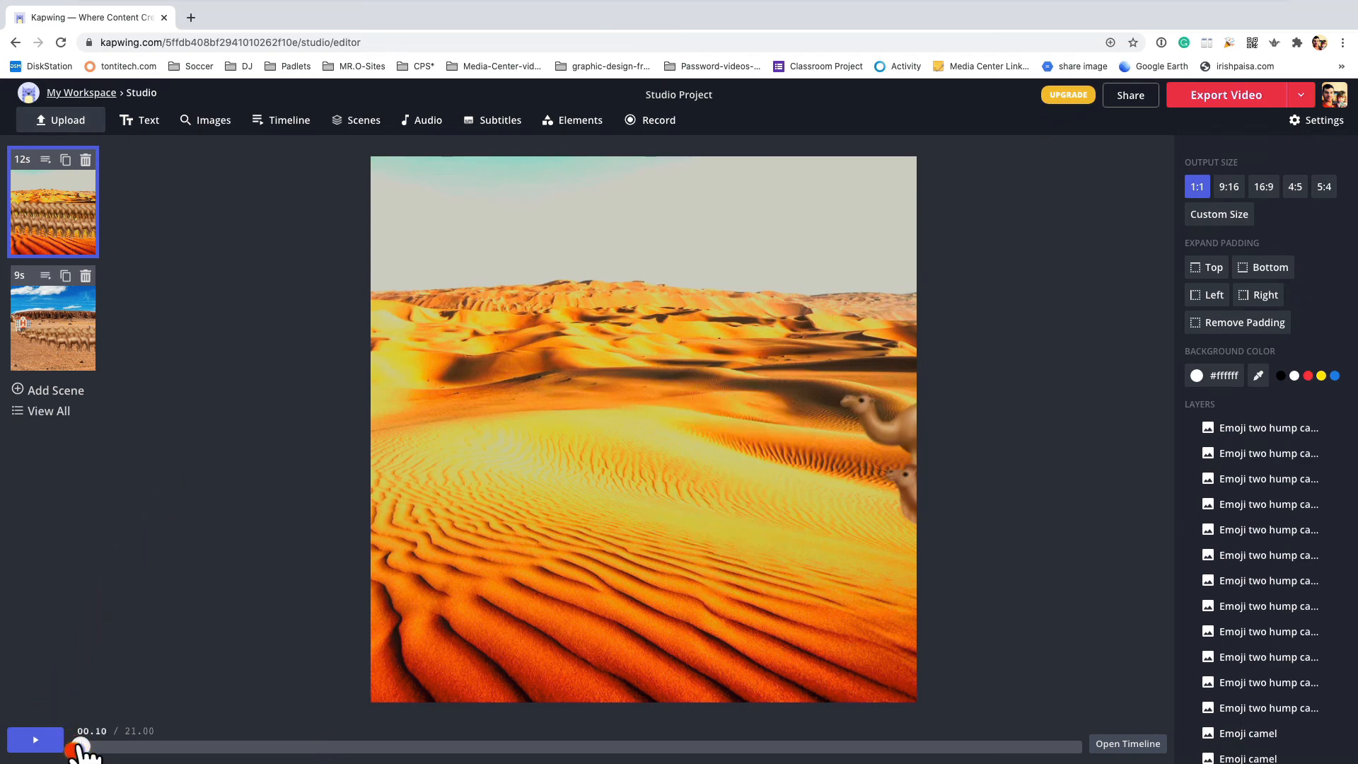
left_click_drag(80, 751, 48, 750)
left_click(39, 741)
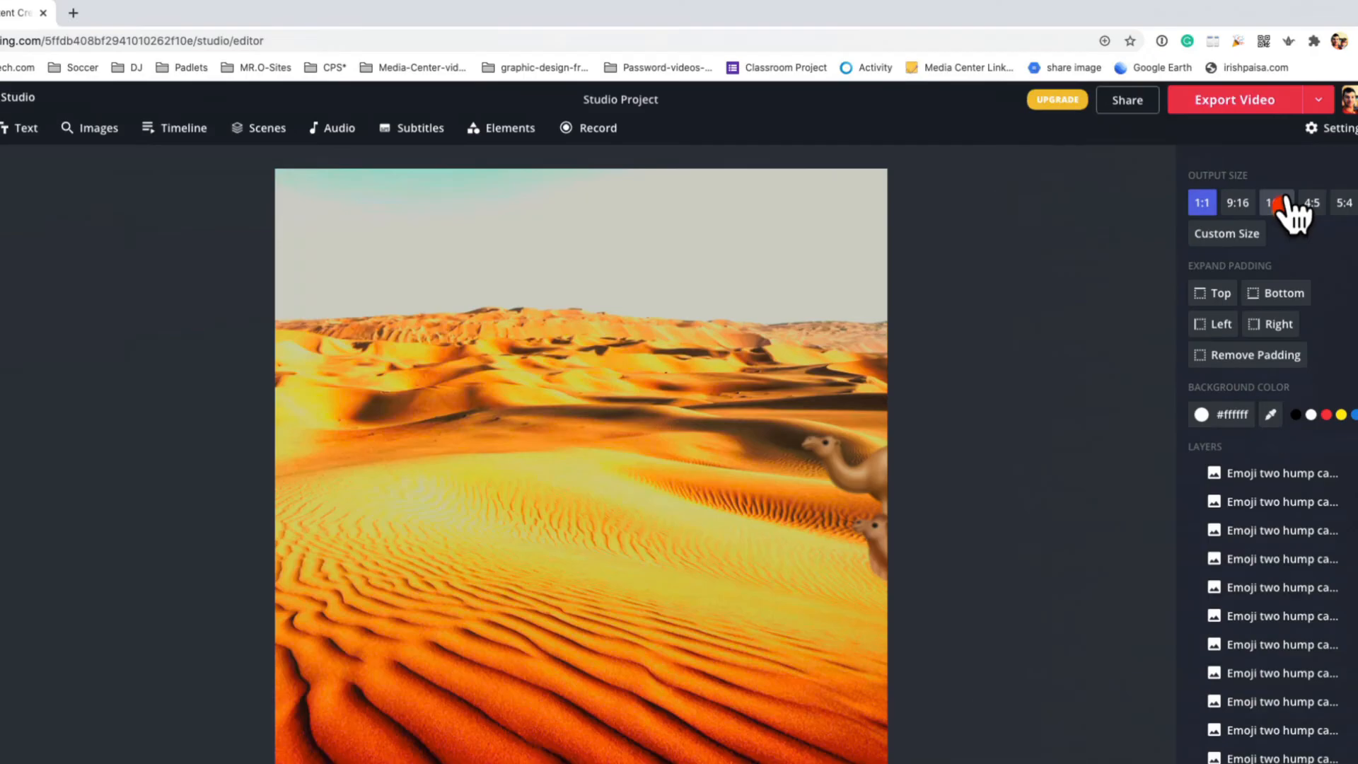
- Preview the animation in the 16:9 output size, then restore 1:1 and return to the first scene
left_click(1271, 199)
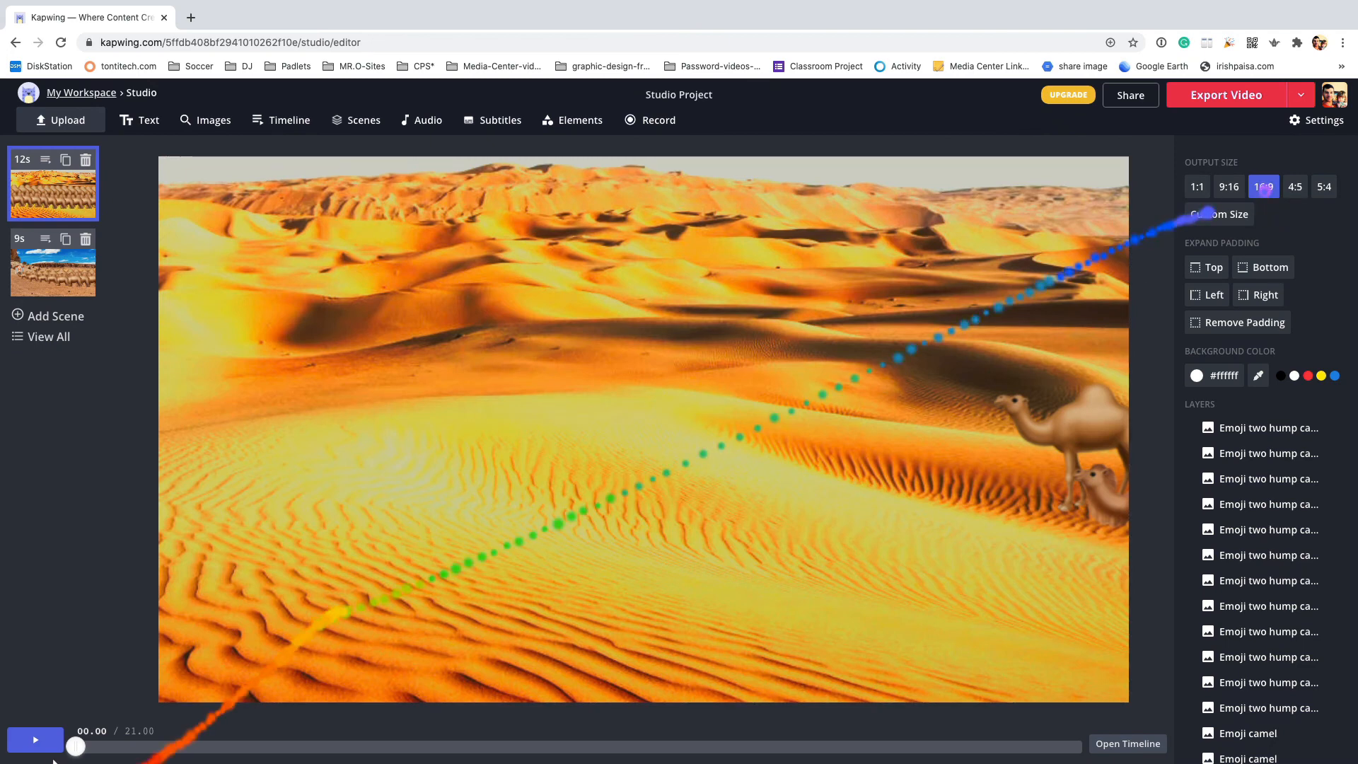
left_click(31, 743)
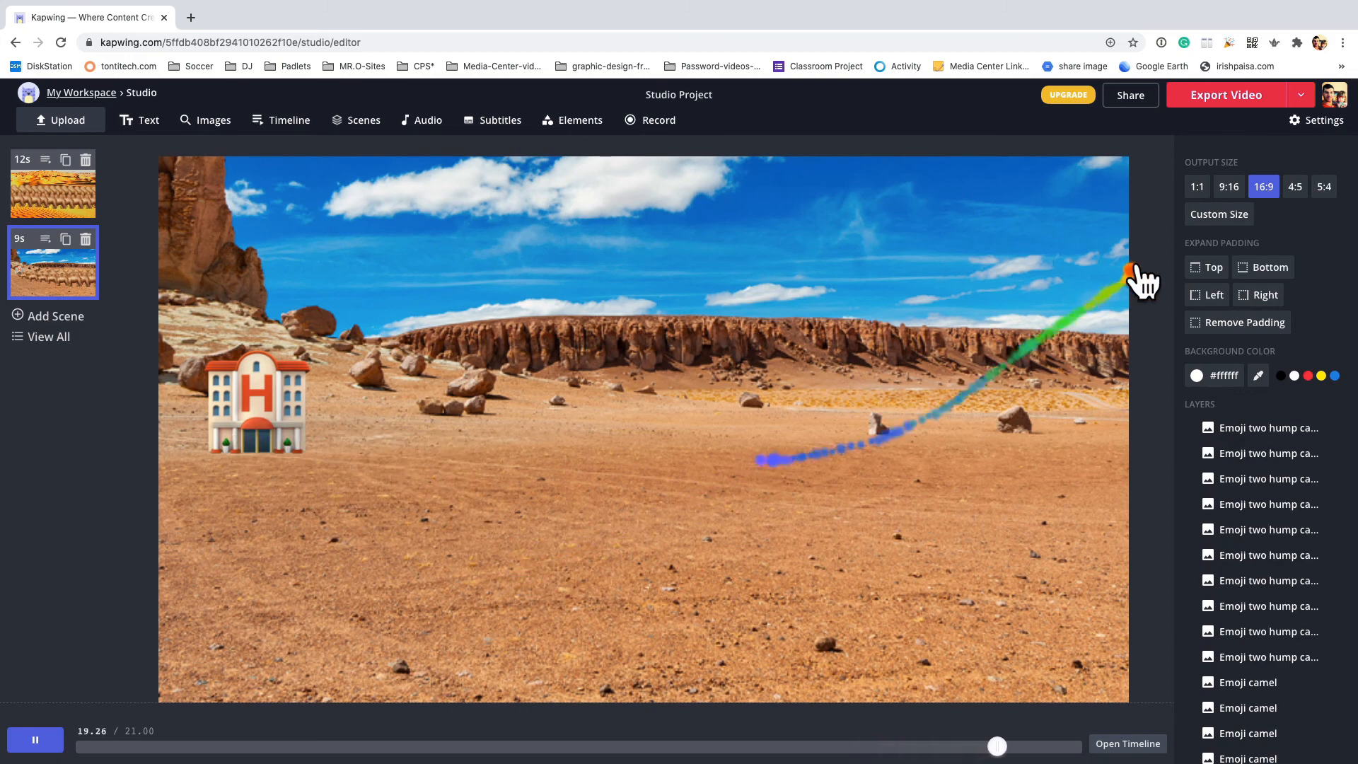
left_click(1197, 190)
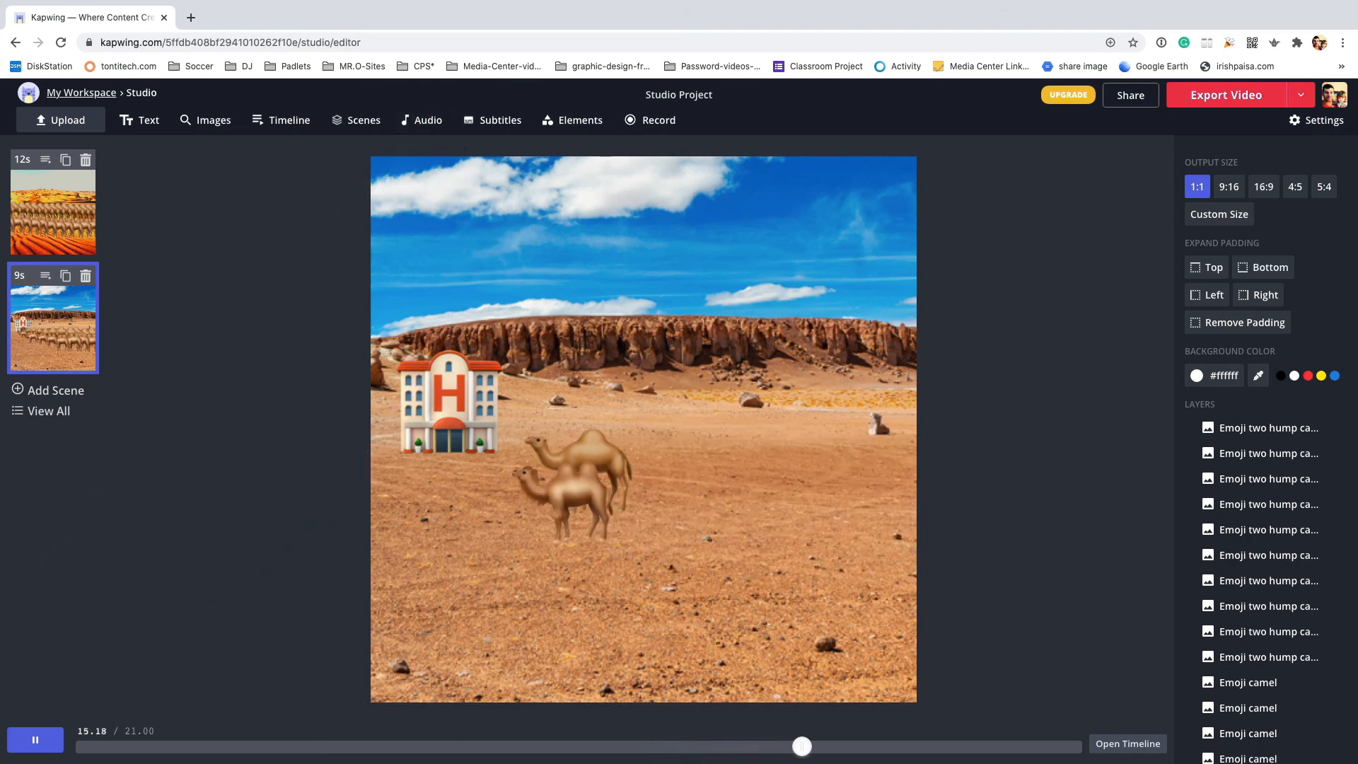
left_click(39, 739)
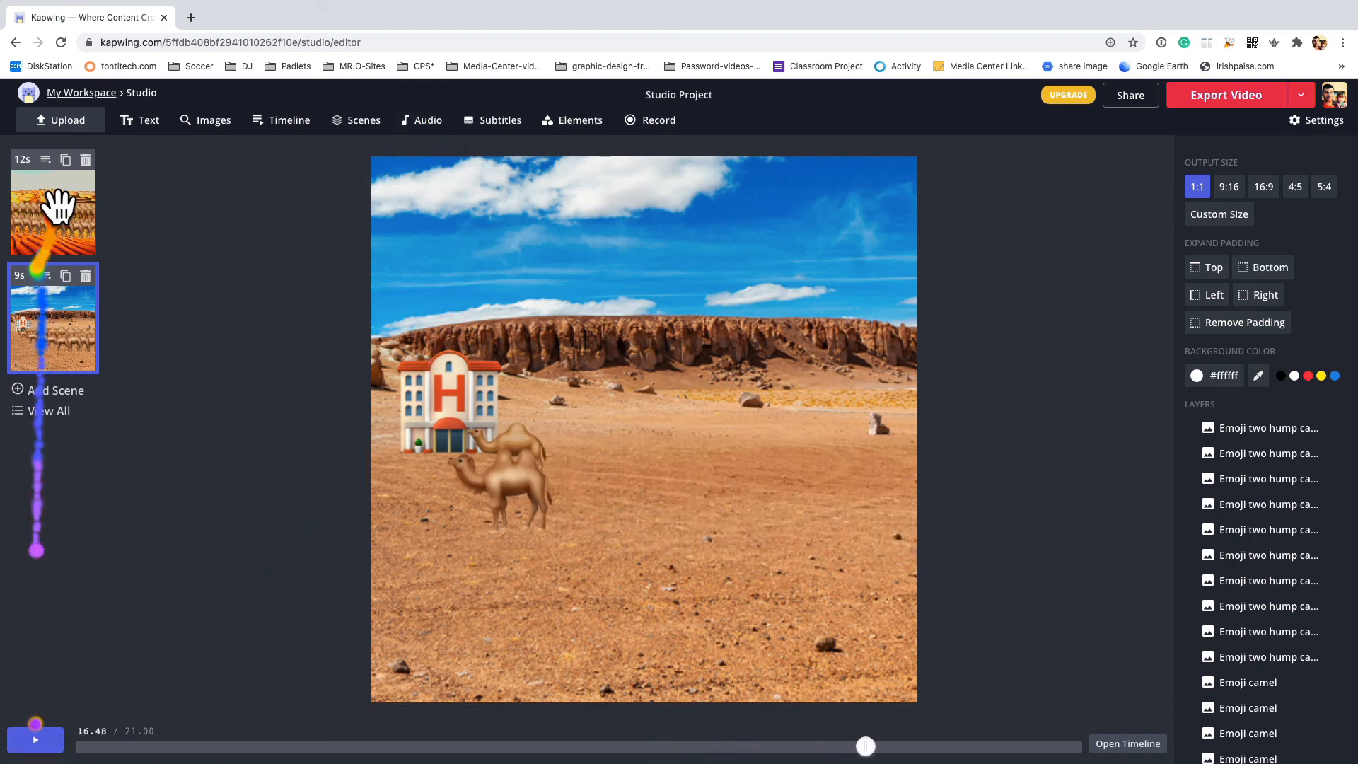
left_click(55, 206)
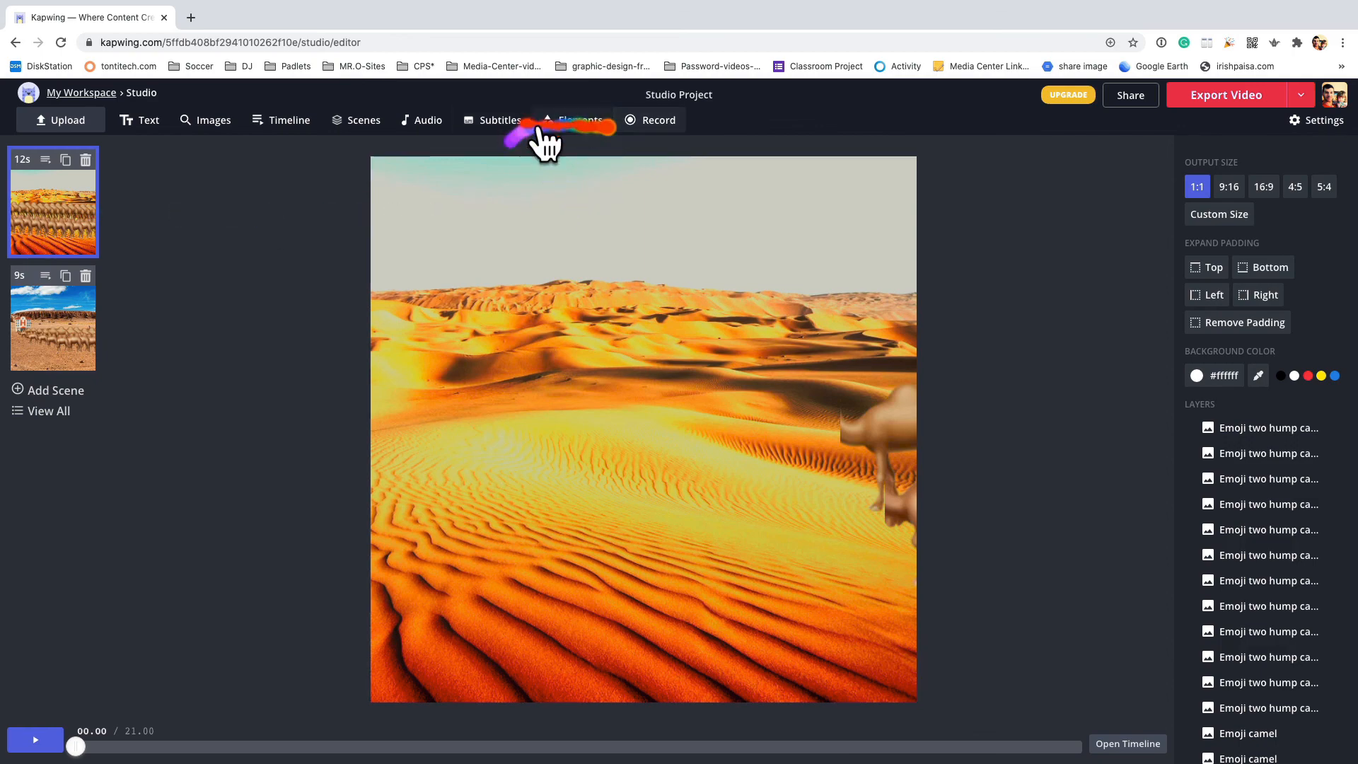
left_click(302, 122)
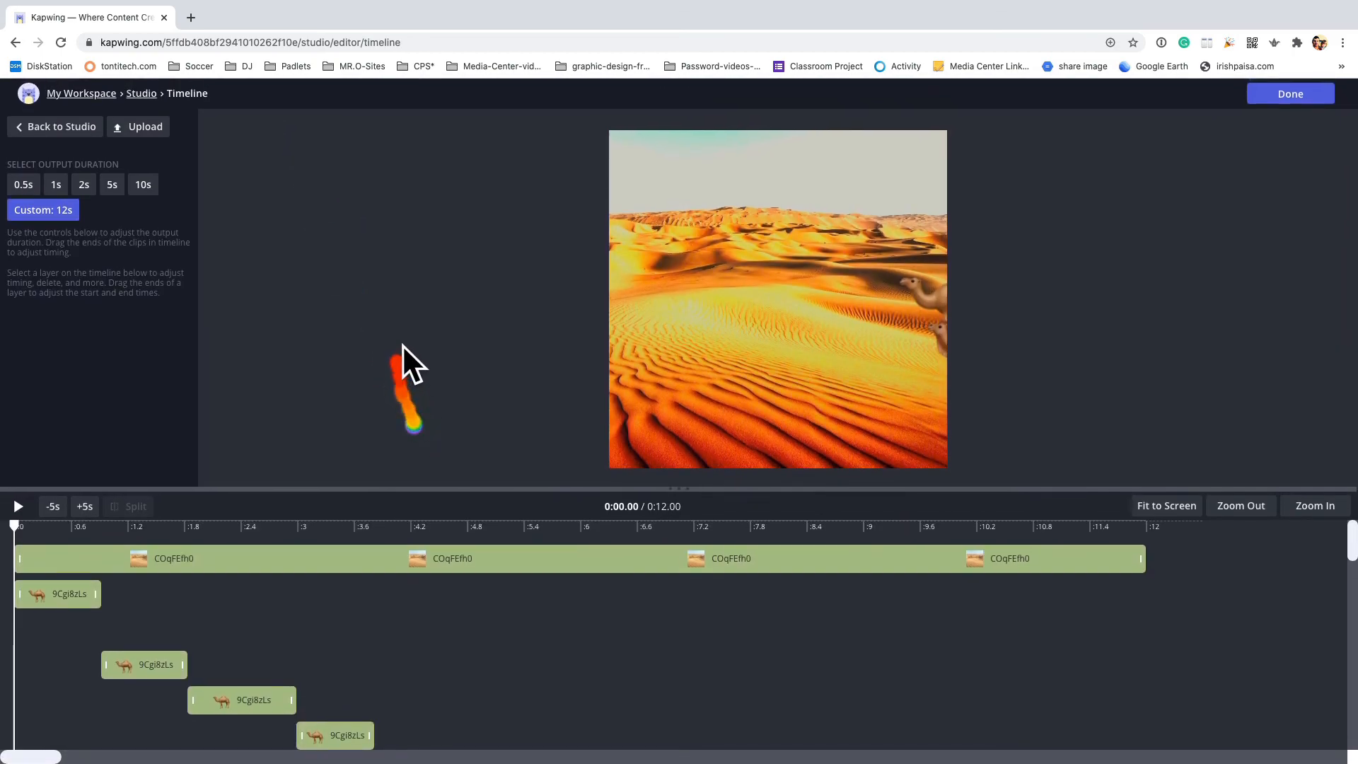
left_click(71, 128)
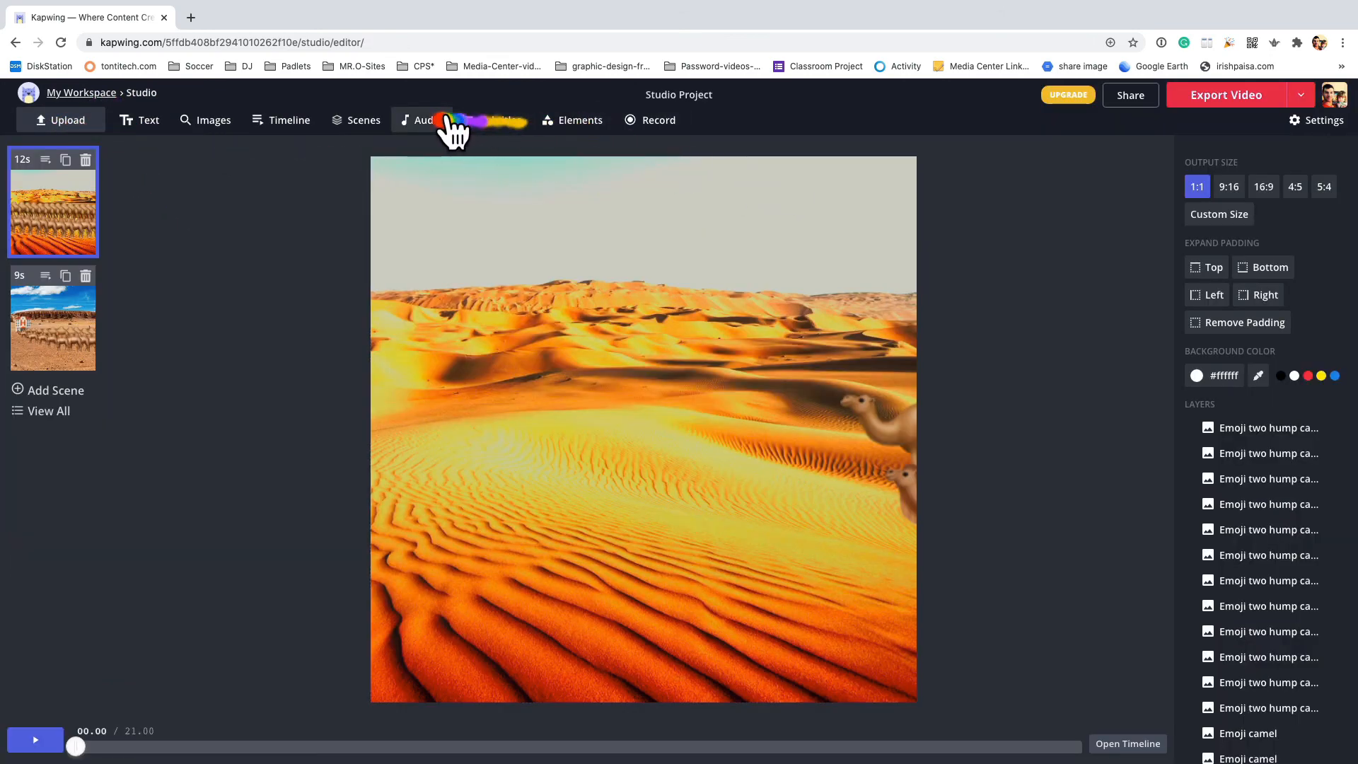
left_click(439, 121)
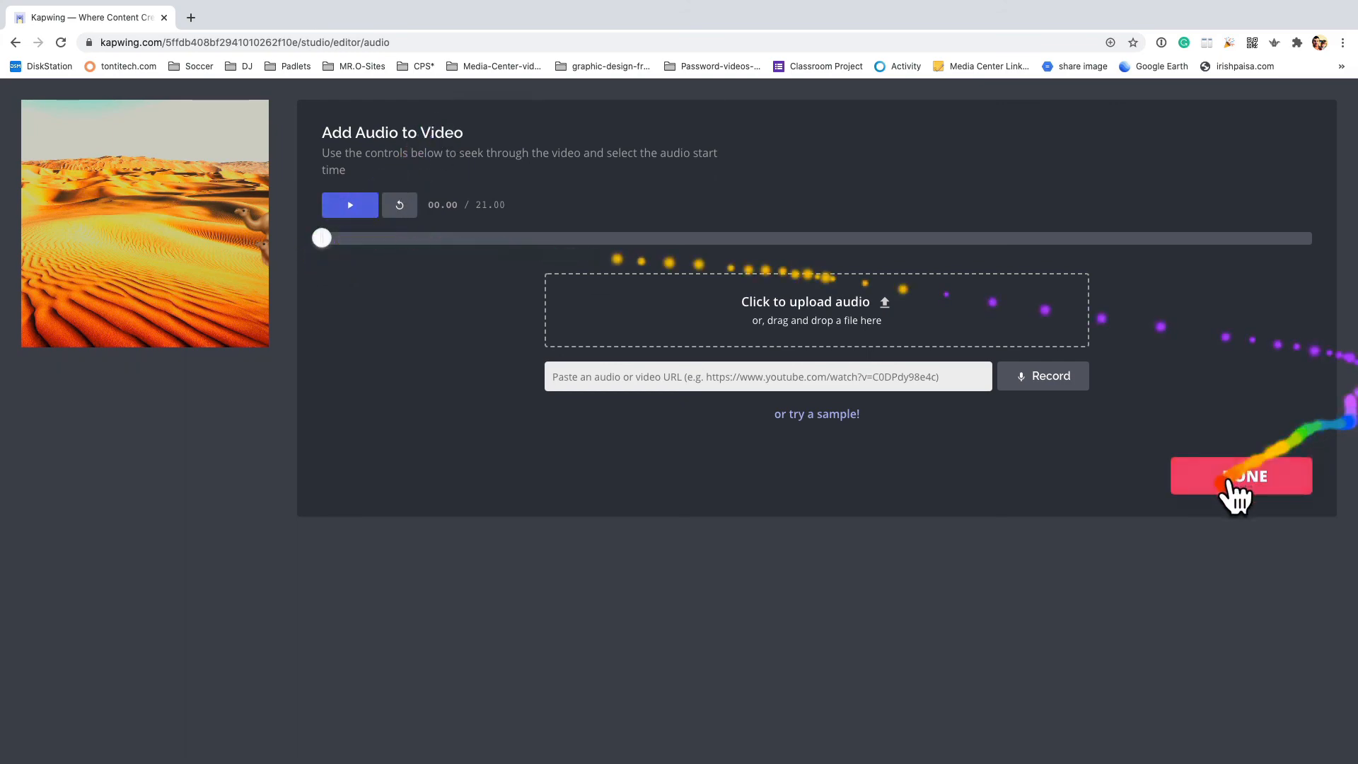
left_click(1230, 481)
left_click(647, 122)
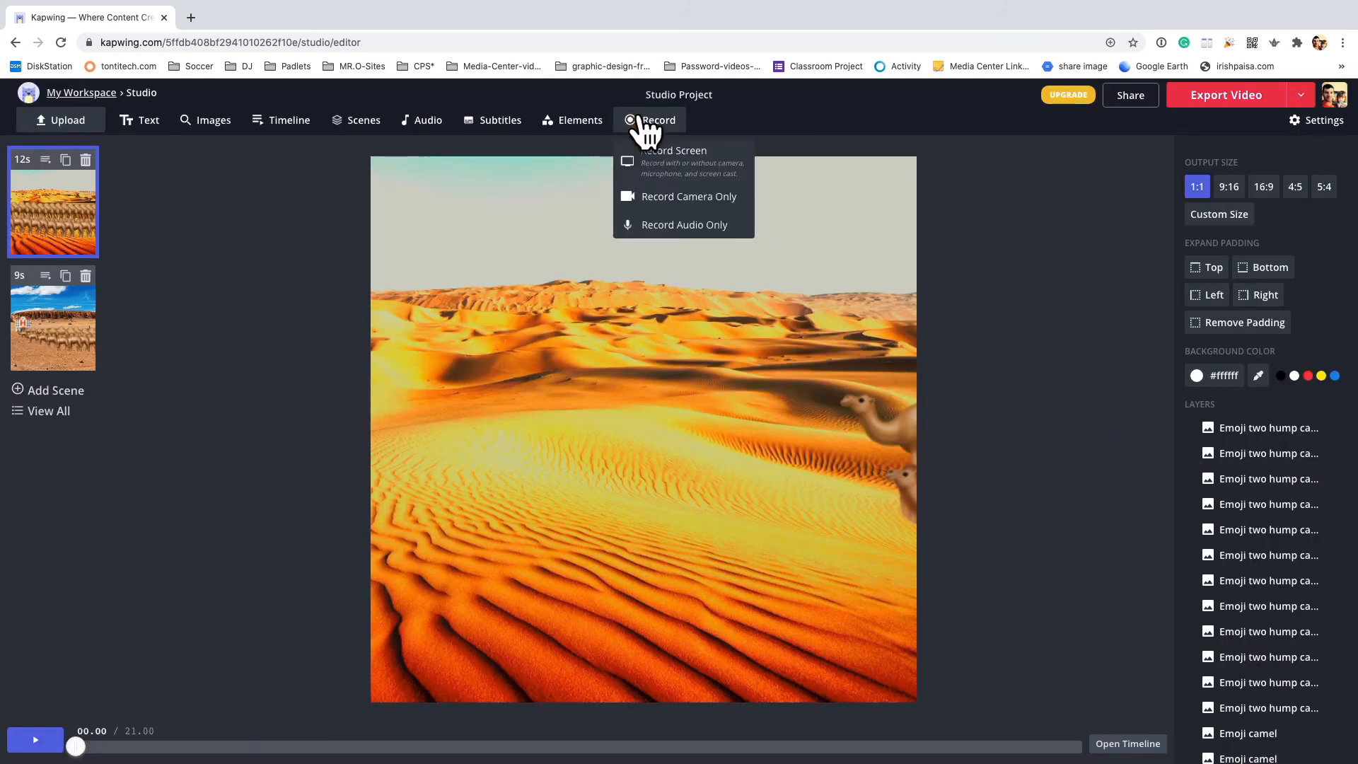
left_click(665, 228)
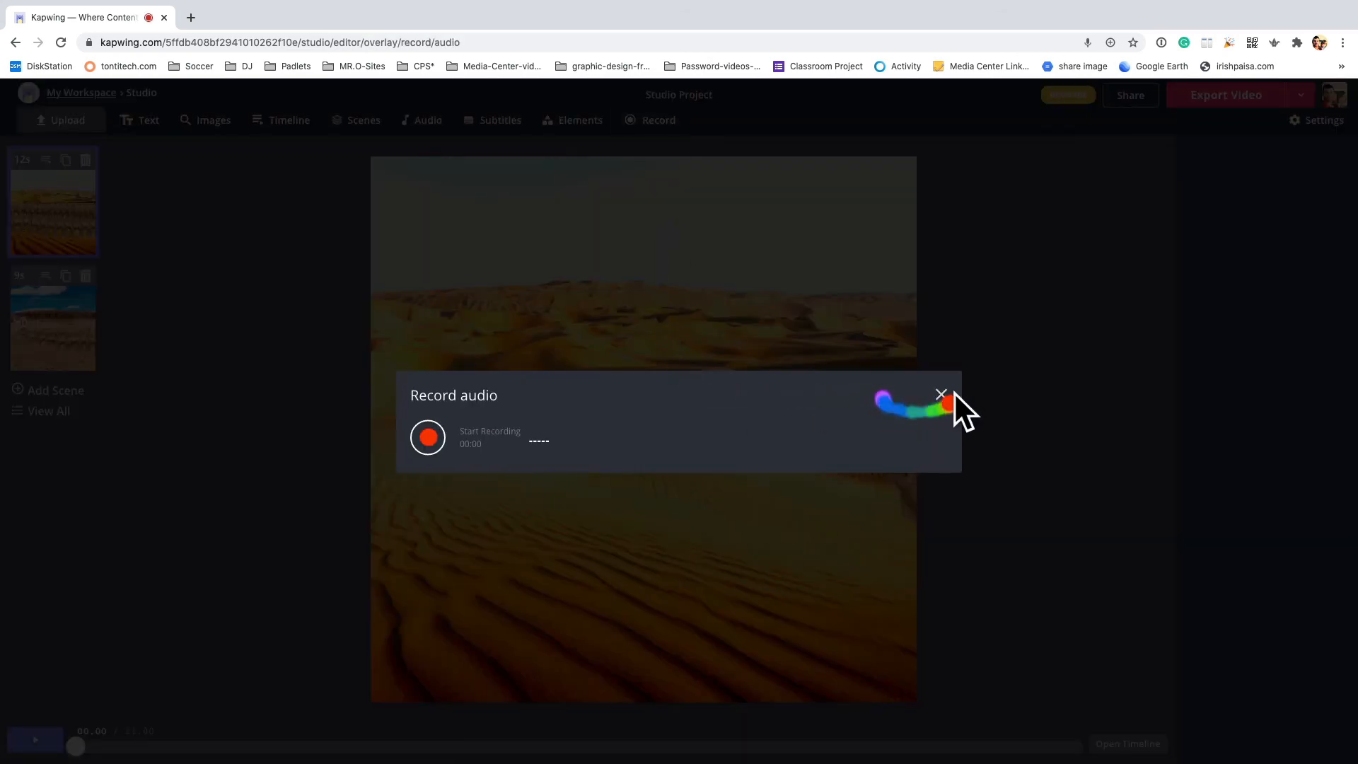
left_click(941, 395)
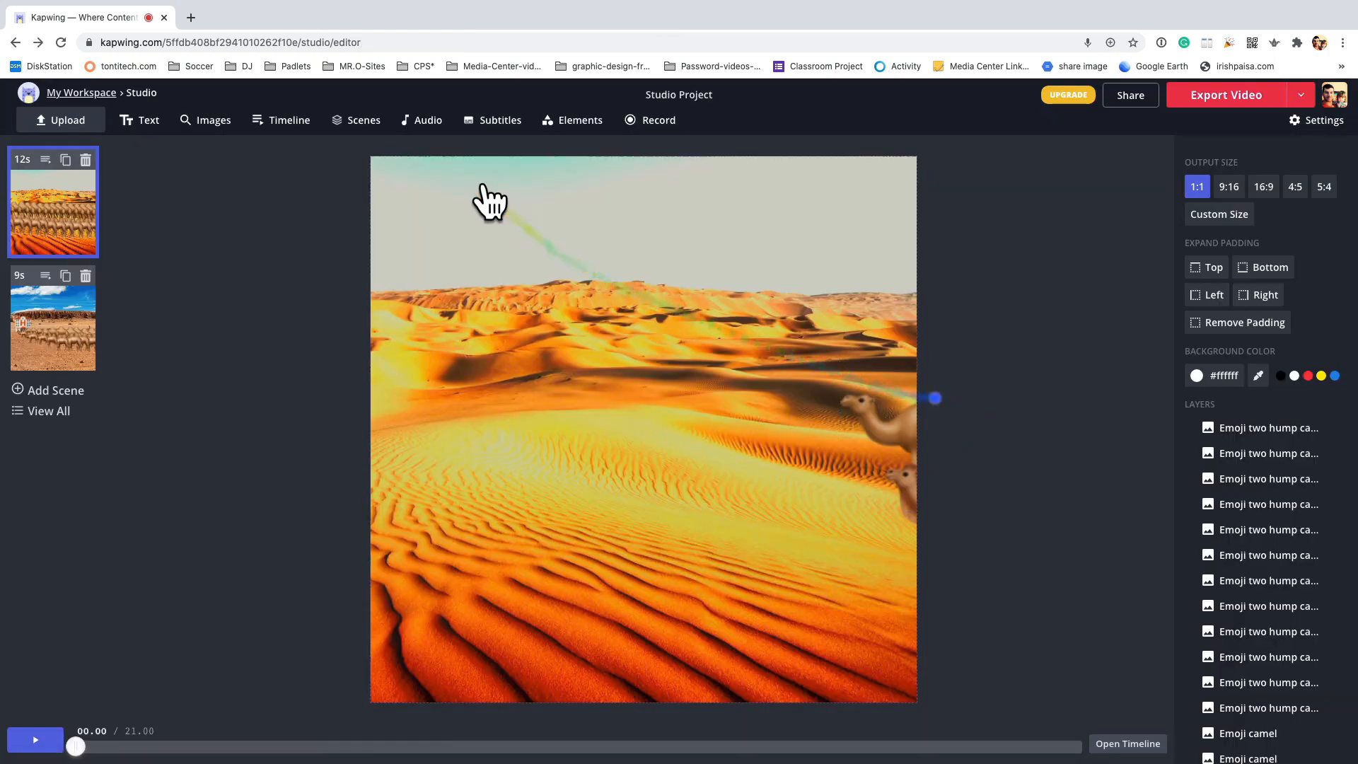
- Record a microphone audio track while the video plays from 00.00 and add the recording to the project
left_click(426, 121)
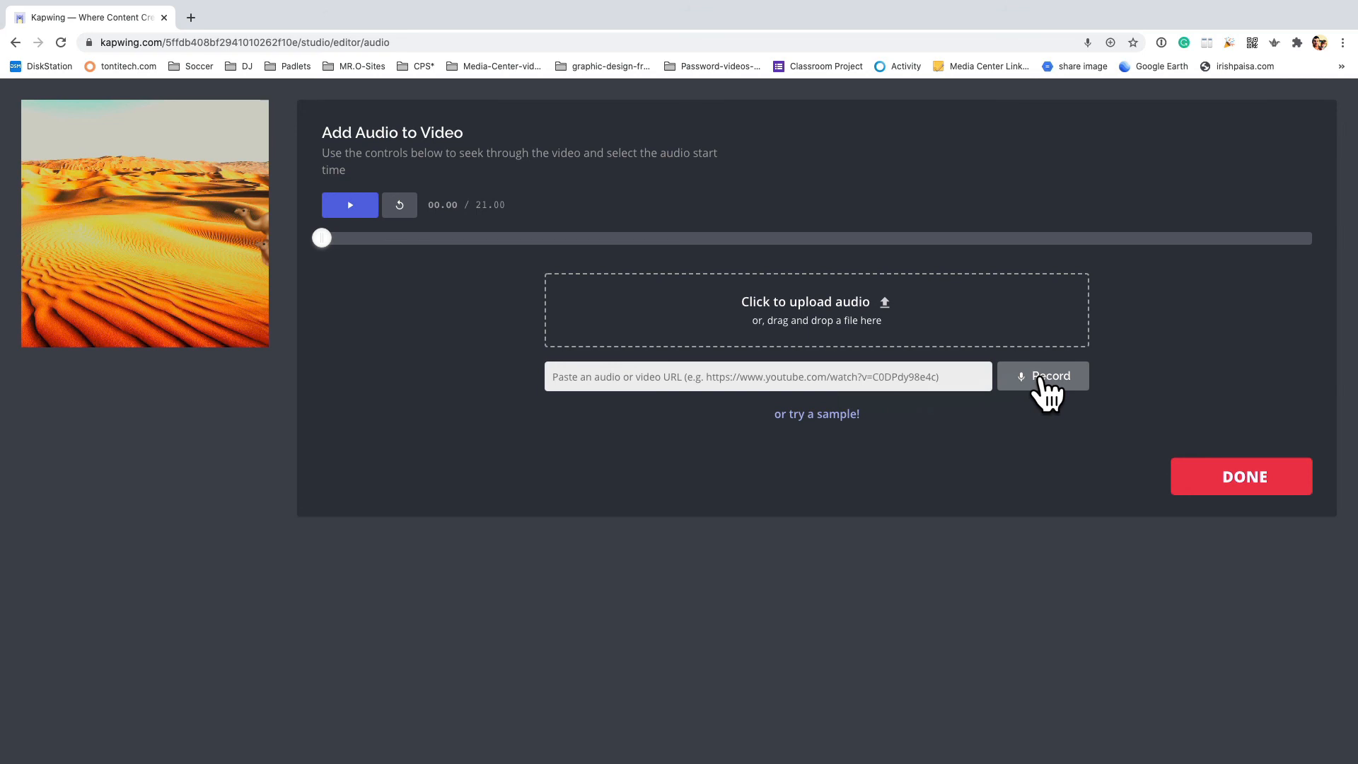
left_click(1046, 380)
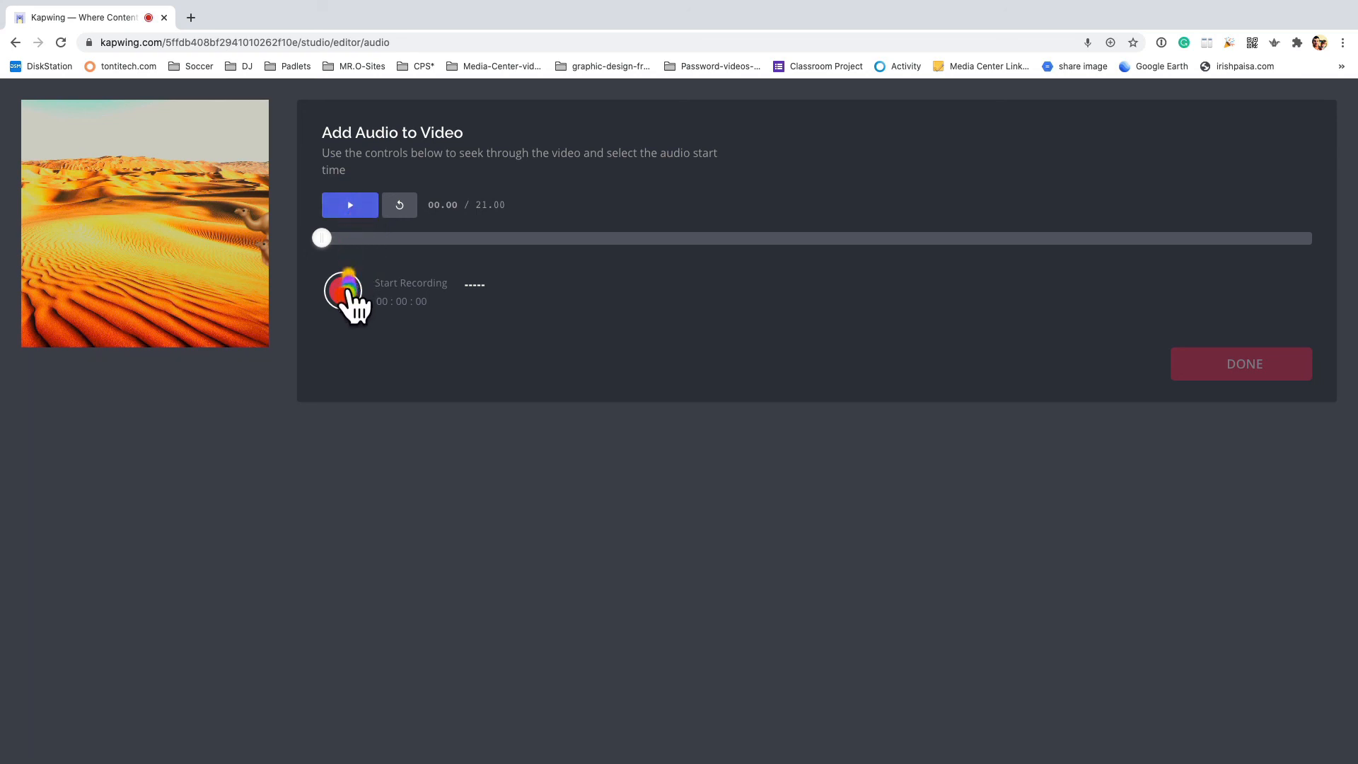
left_click(342, 289)
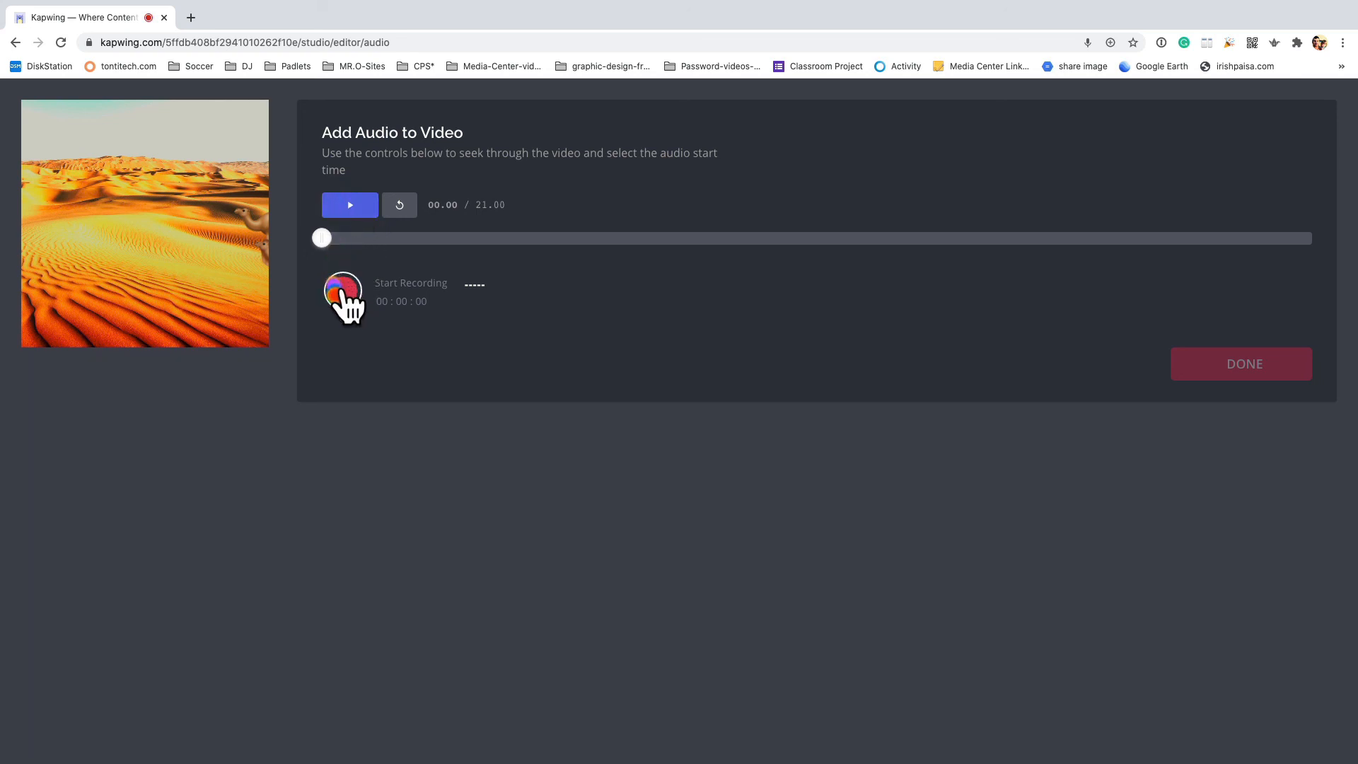
left_click(348, 206)
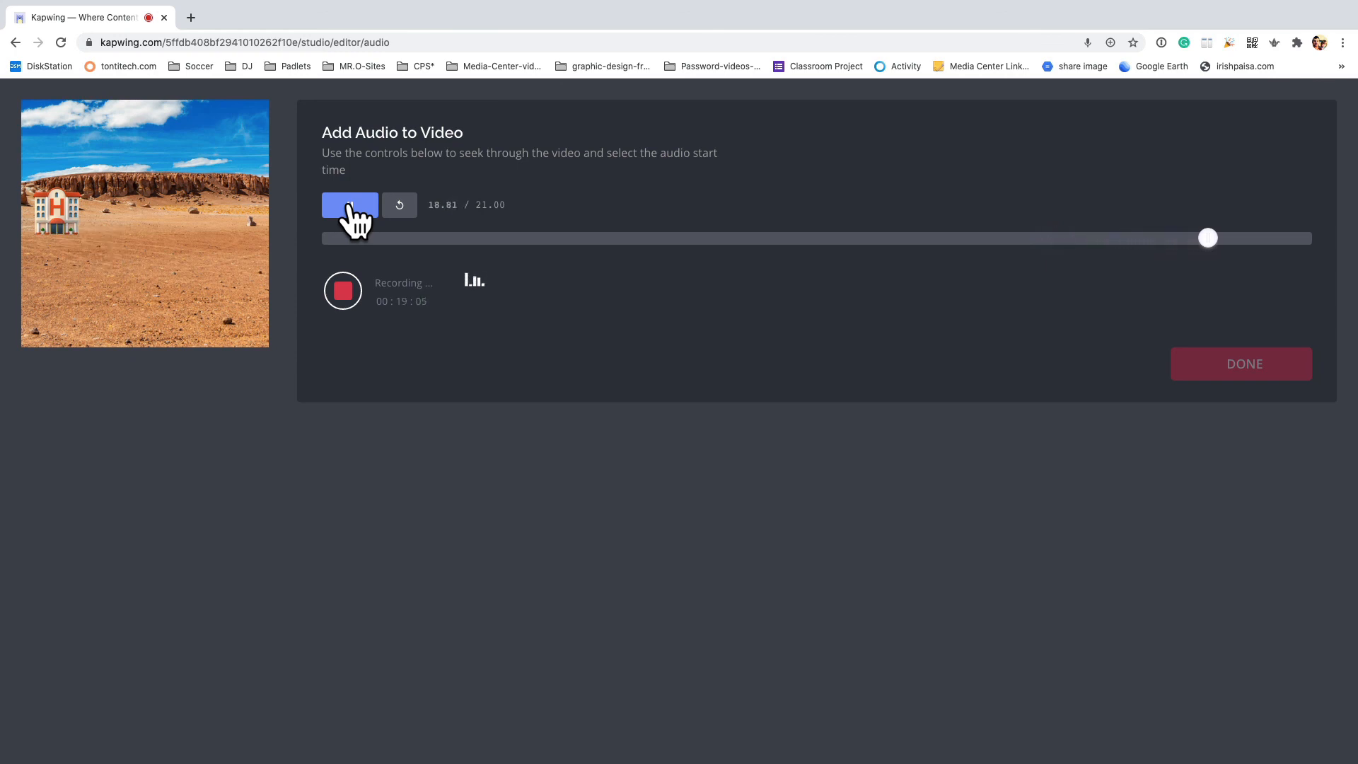
left_click(351, 291)
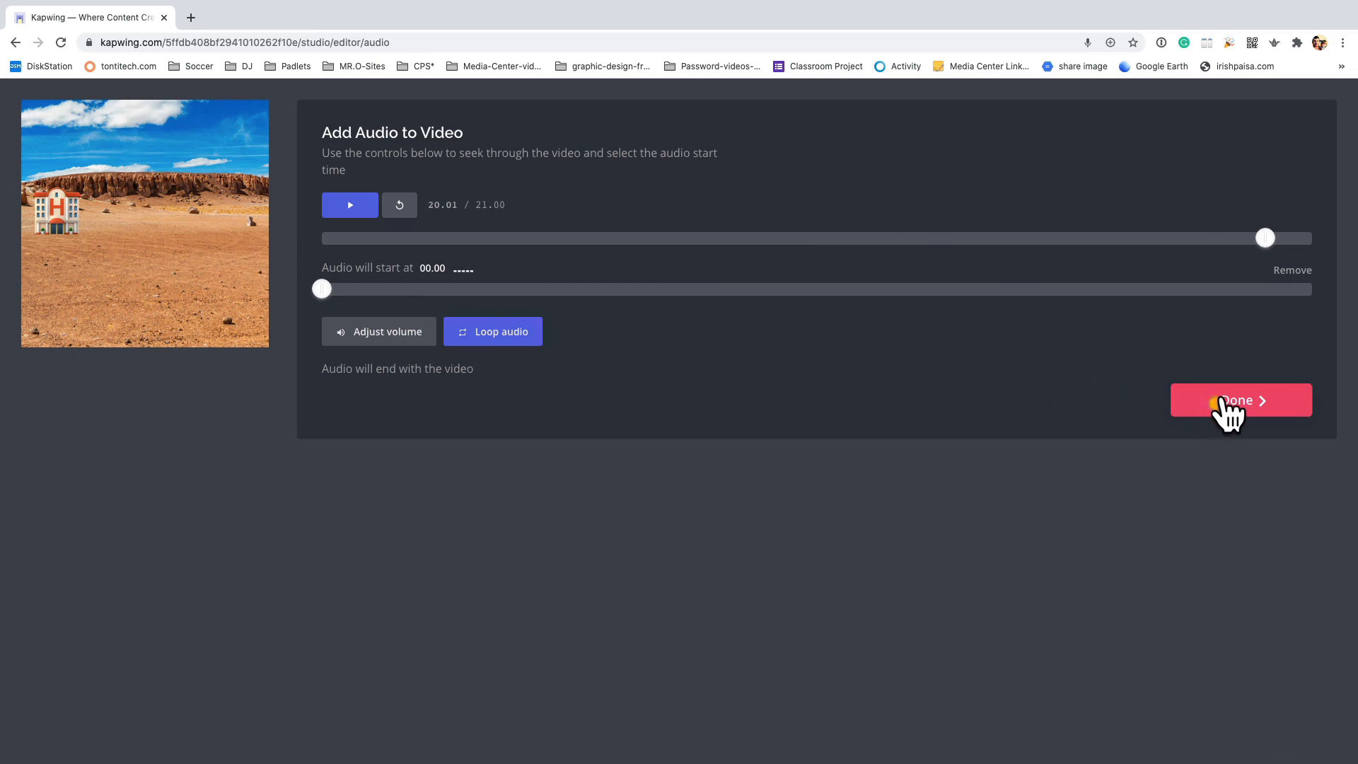
left_click(1228, 407)
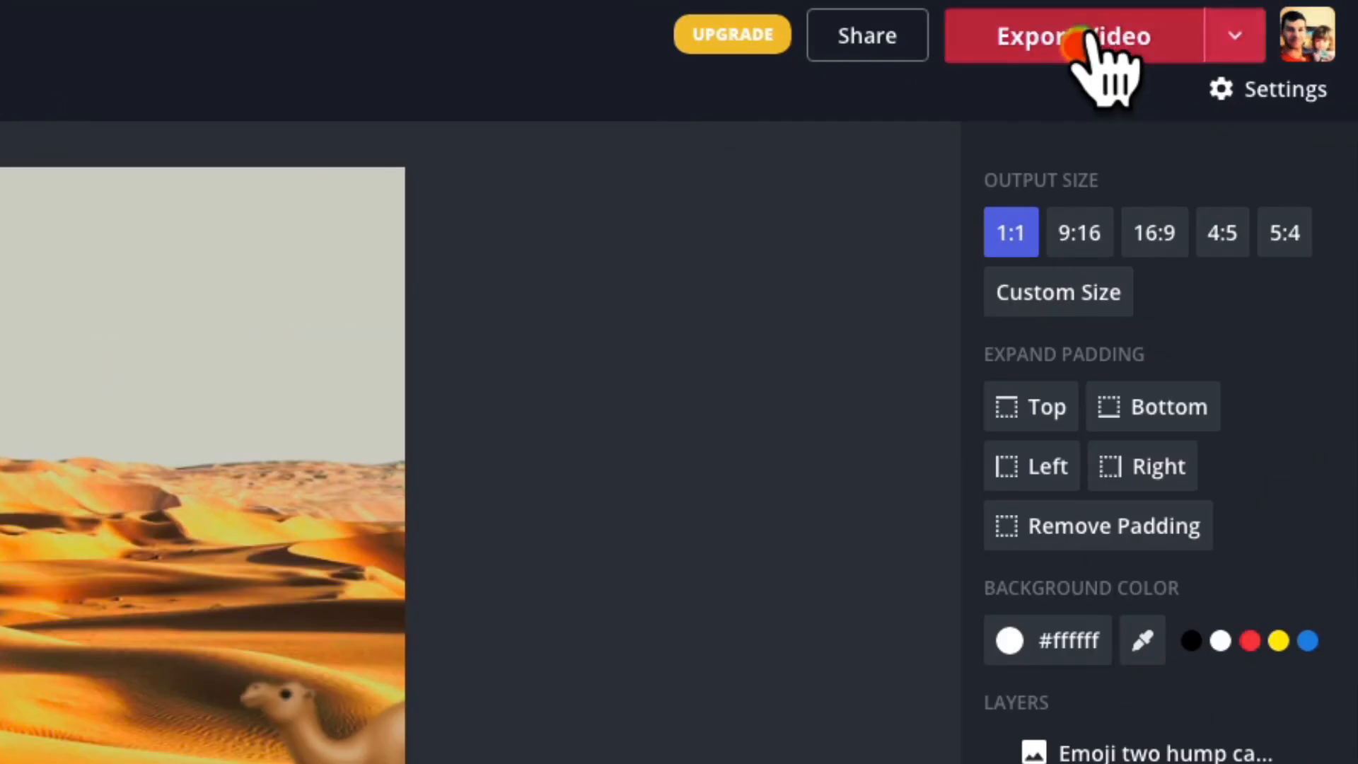
- Export the finished camel animation as a video and download it
left_click(1082, 39)
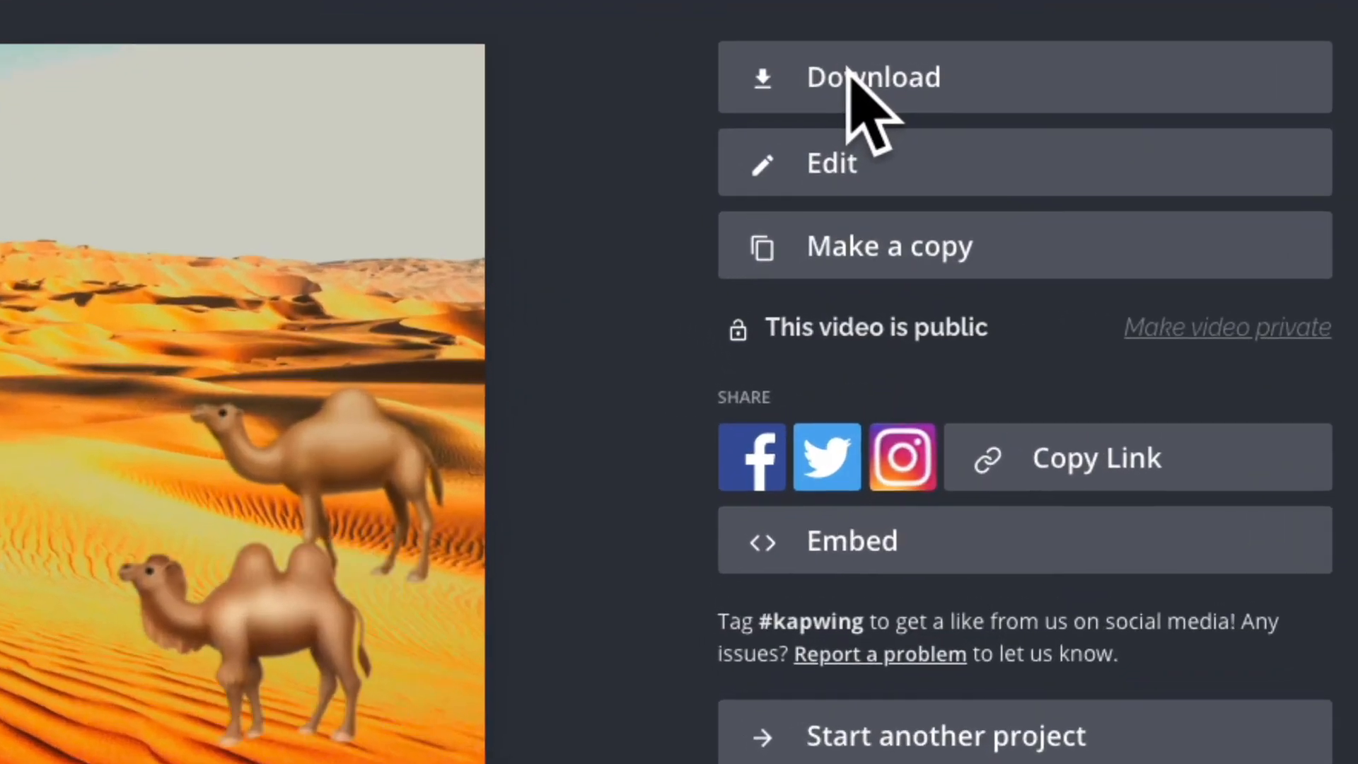
left_click(873, 113)
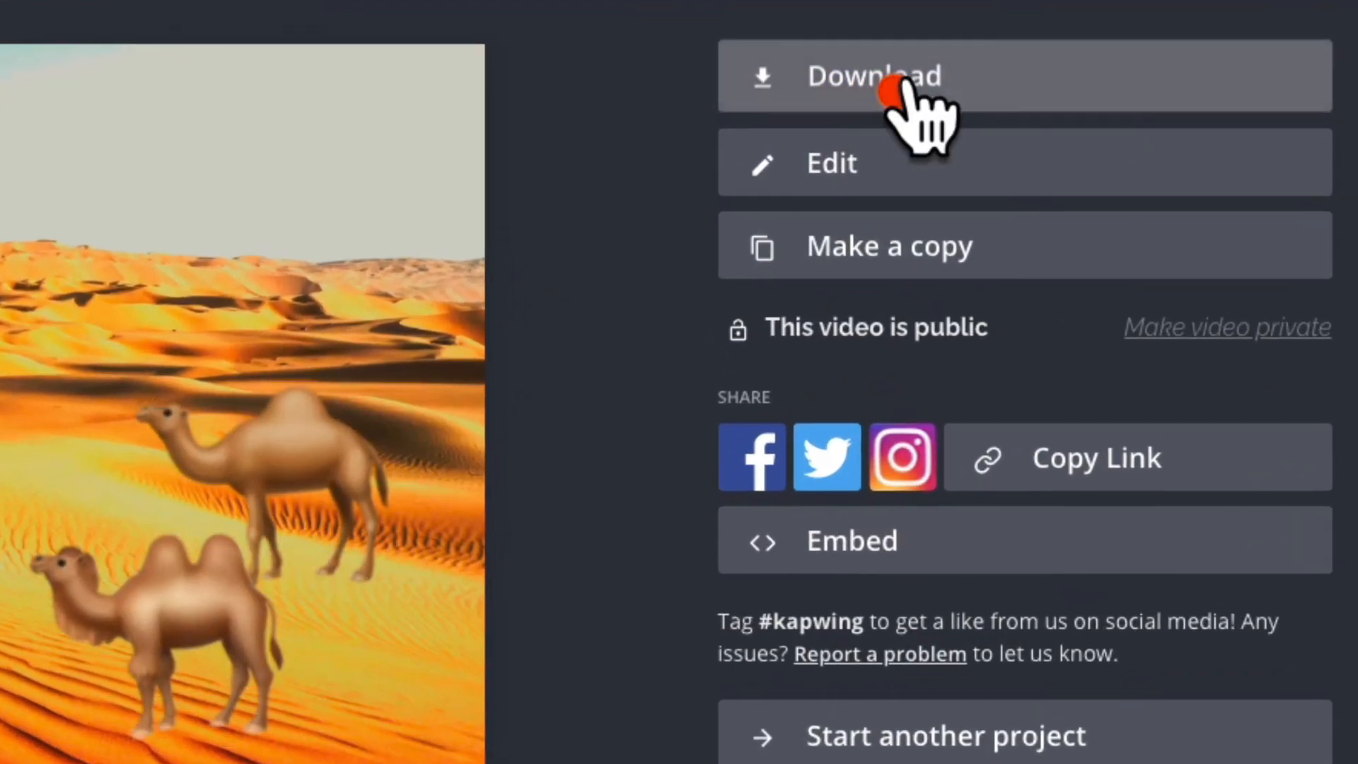